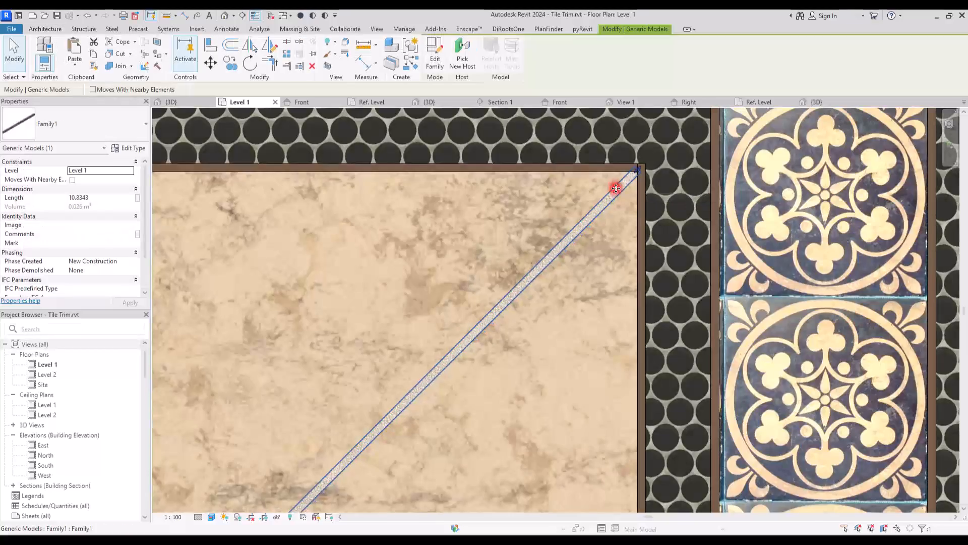
# Copy the selected diagonal trim straight down from the marble panel's upper corner in the Level 1 plan.
pyautogui.scroll(5, 331, 390)
pyautogui.click(230, 63)
pyautogui.scroll(-8, 543, 289)
pyautogui.scroll(5, 575, 207)
pyautogui.click(584, 212)
pyautogui.scroll(-5, 589, 261)
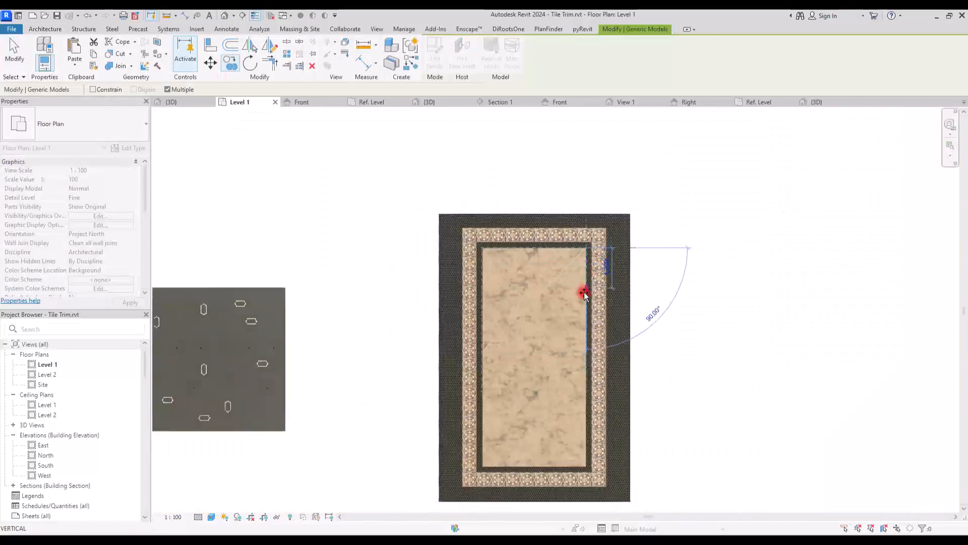
pyautogui.moveTo(578, 368); pyautogui.dragTo(561, 303, button='middle')
pyautogui.click(568, 300)
pyautogui.press('Escape')
pyautogui.press('Escape')
pyautogui.scroll(6, 474, 407)
pyautogui.click(470, 344)
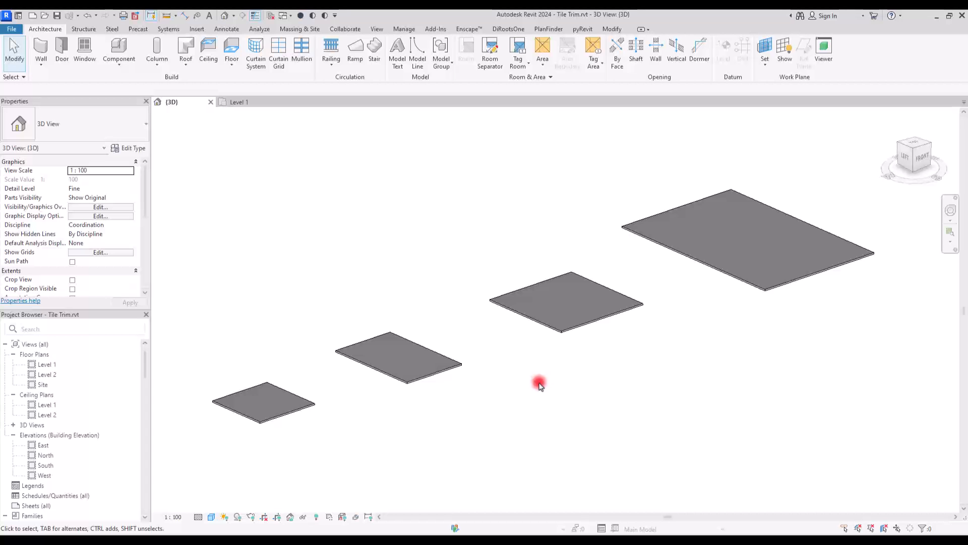
# Examine the smallest concrete floor slab and its properties in the 3D view.
pyautogui.scroll(5, 216, 404)
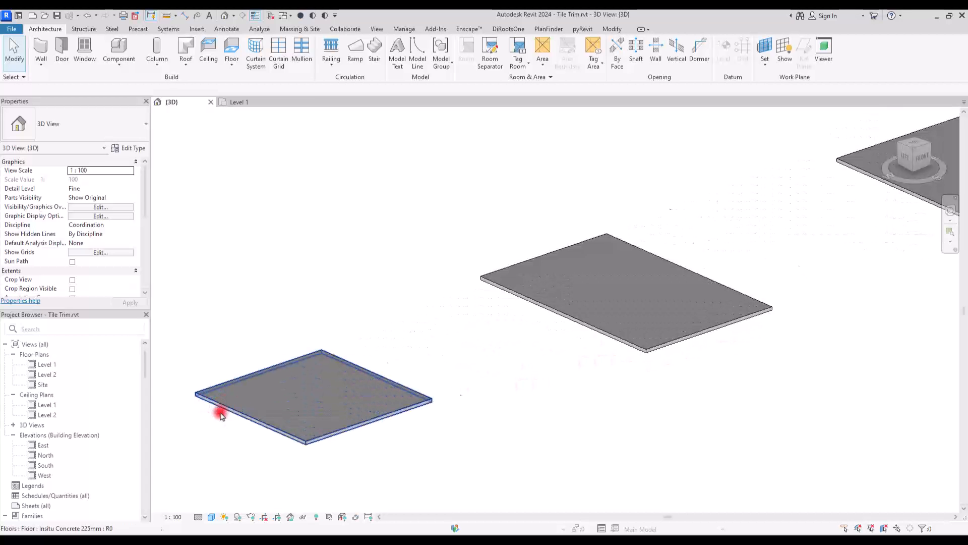
pyautogui.scroll(4, 216, 413)
pyautogui.scroll(-2, 485, 269)
pyautogui.keyDown('shift'); pyautogui.moveTo(470, 318); pyautogui.dragTo(581, 372, button='middle'); pyautogui.keyUp('shift')
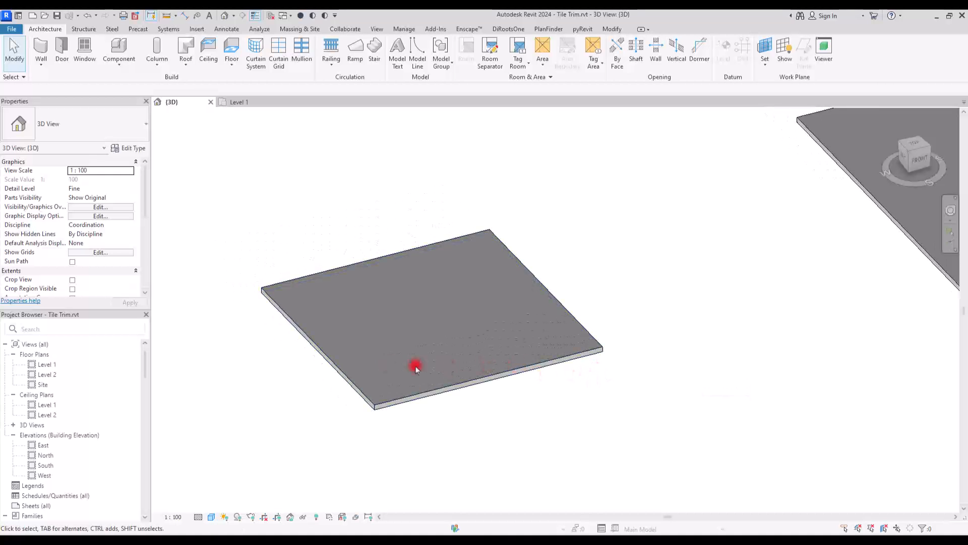
pyautogui.scroll(2, 204, 286)
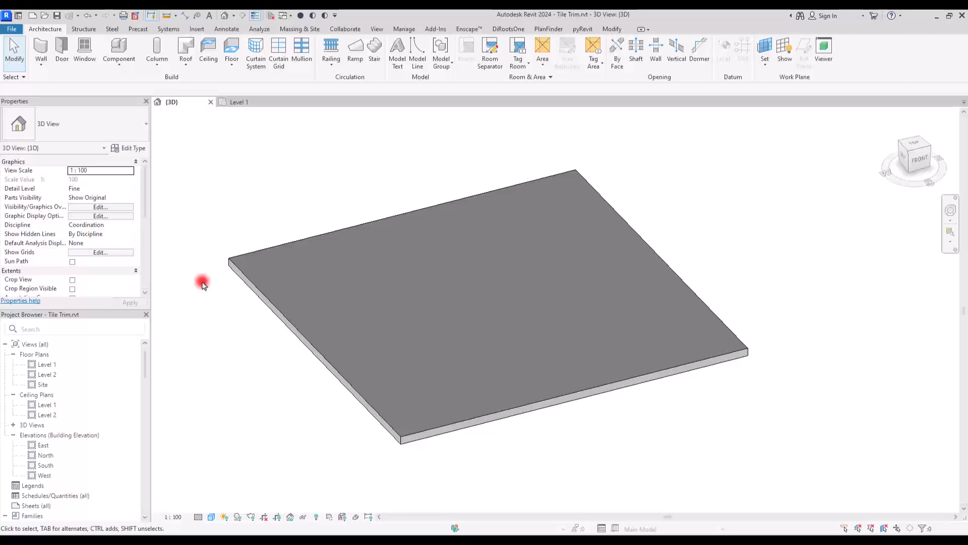
pyautogui.click(253, 278)
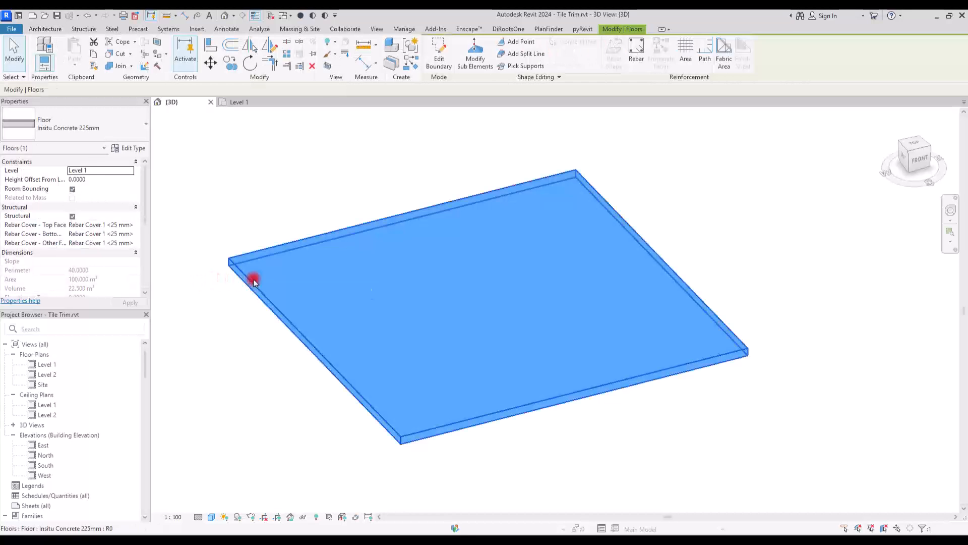
pyautogui.click(207, 317)
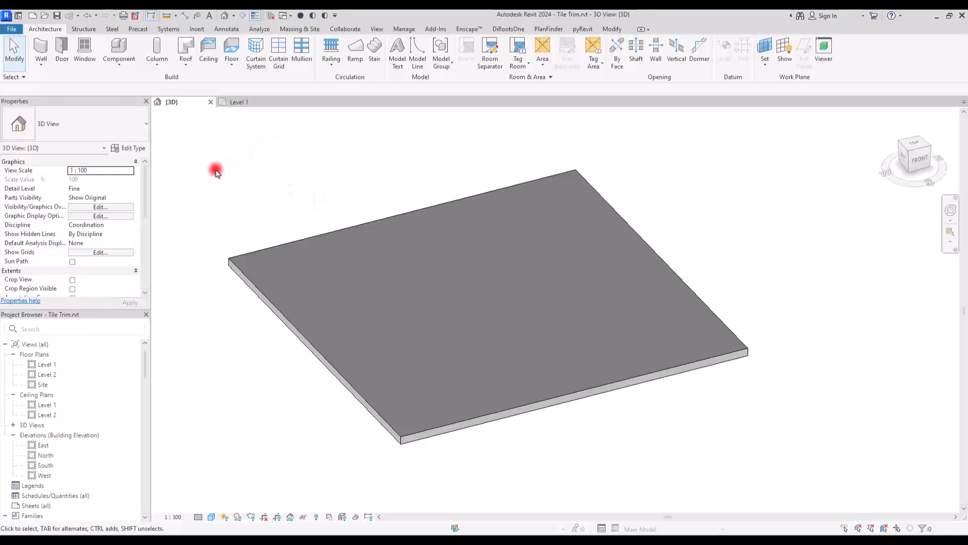
# Start an architectural floor with the Generic 150mm type and duplicate that type as Wood.
pyautogui.click(231, 64)
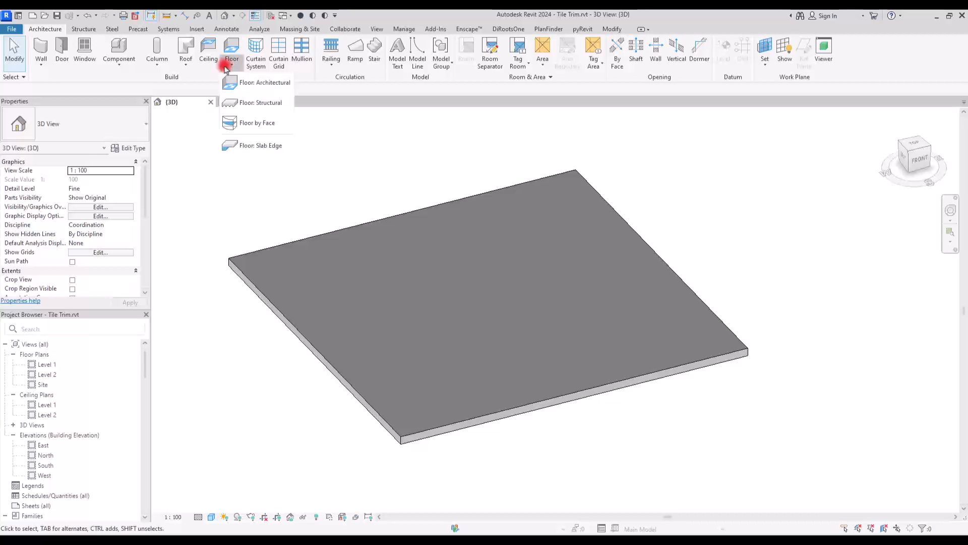
pyautogui.click(269, 86)
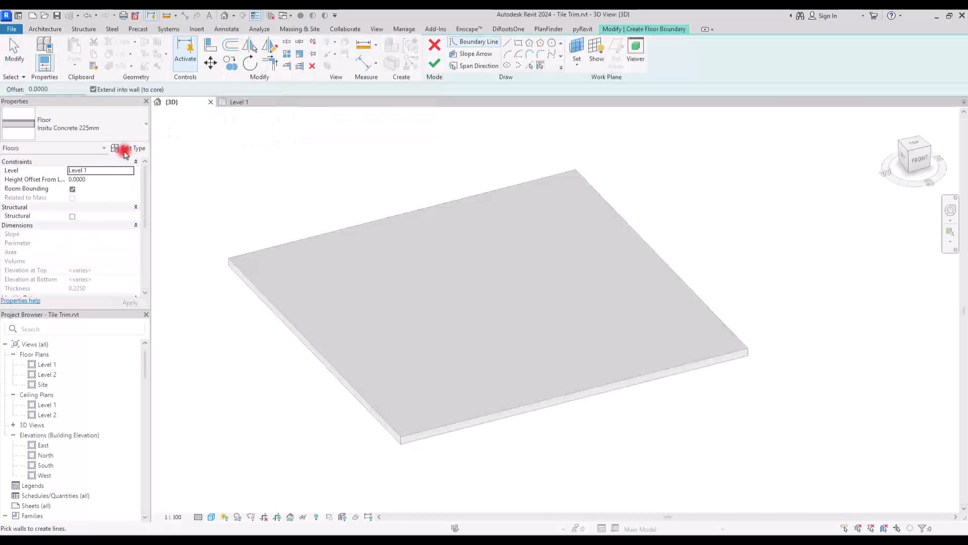
pyautogui.click(126, 134)
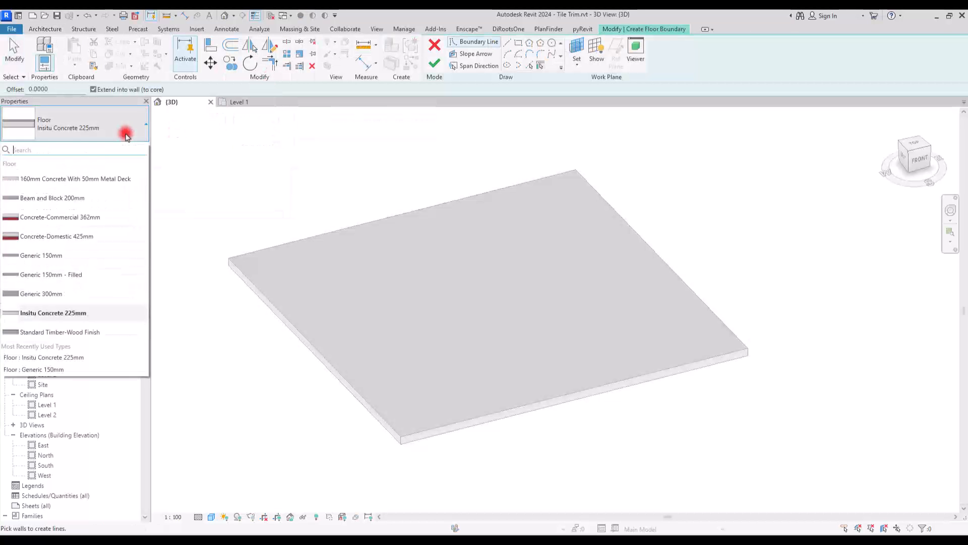
pyautogui.click(31, 255)
pyautogui.click(128, 147)
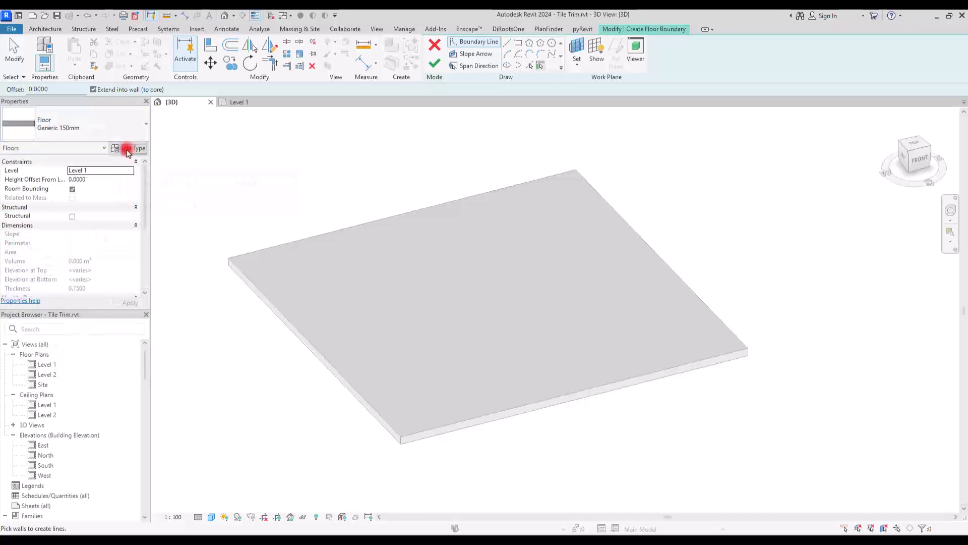
pyautogui.click(860, 98)
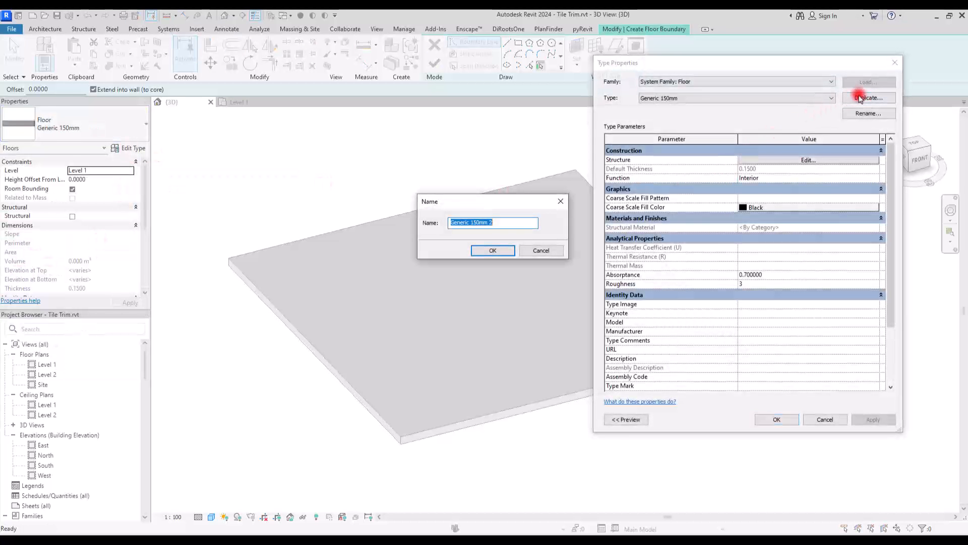
pyautogui.write('W')
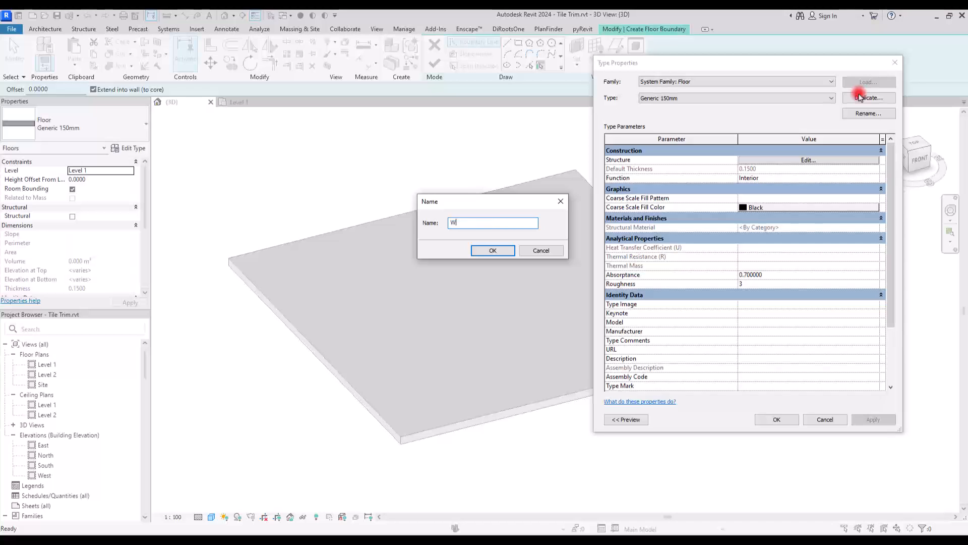
pyautogui.write('ood')
pyautogui.click(499, 250)
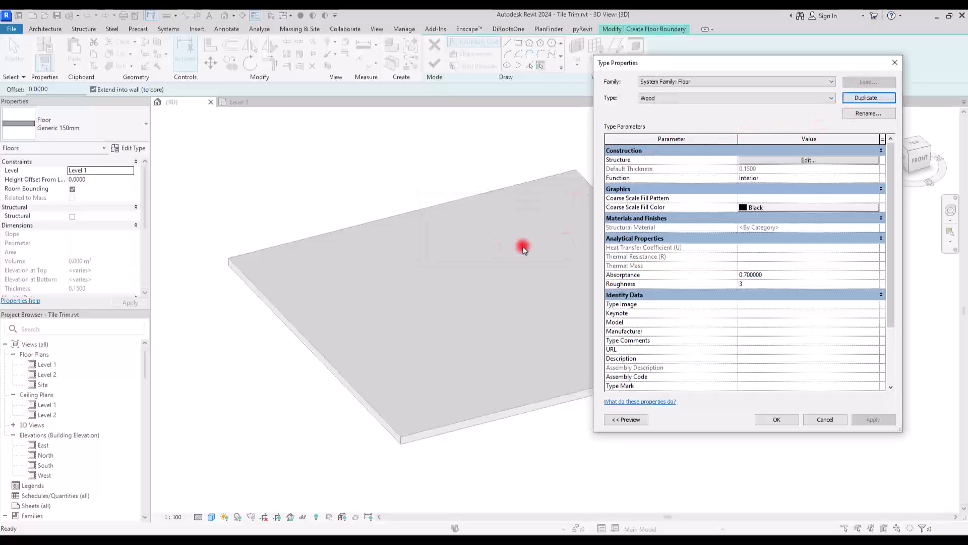
# Set the thickness of the structure layer in the Wood floor assembly to 0.02.
pyautogui.click(823, 161)
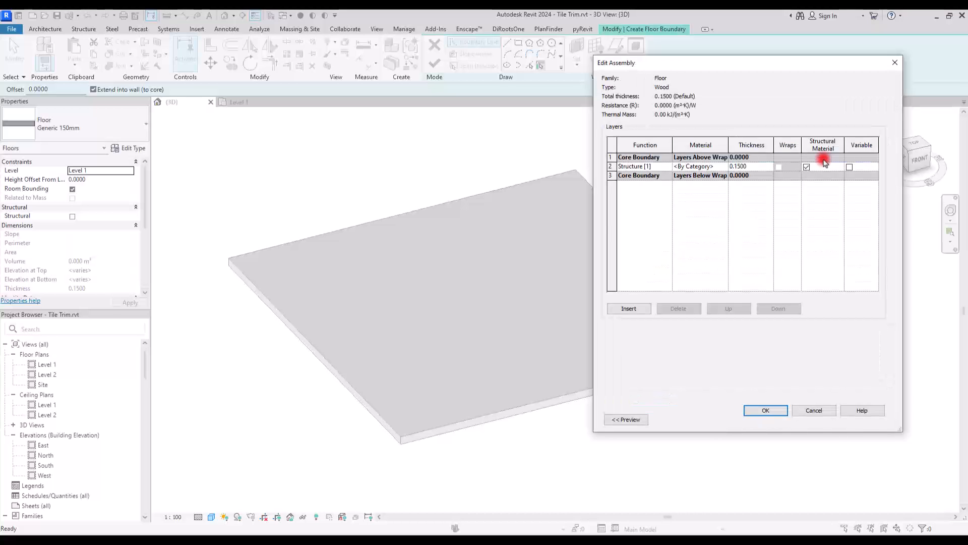
pyautogui.click(758, 169)
pyautogui.moveTo(737, 165); pyautogui.dragTo(807, 165)
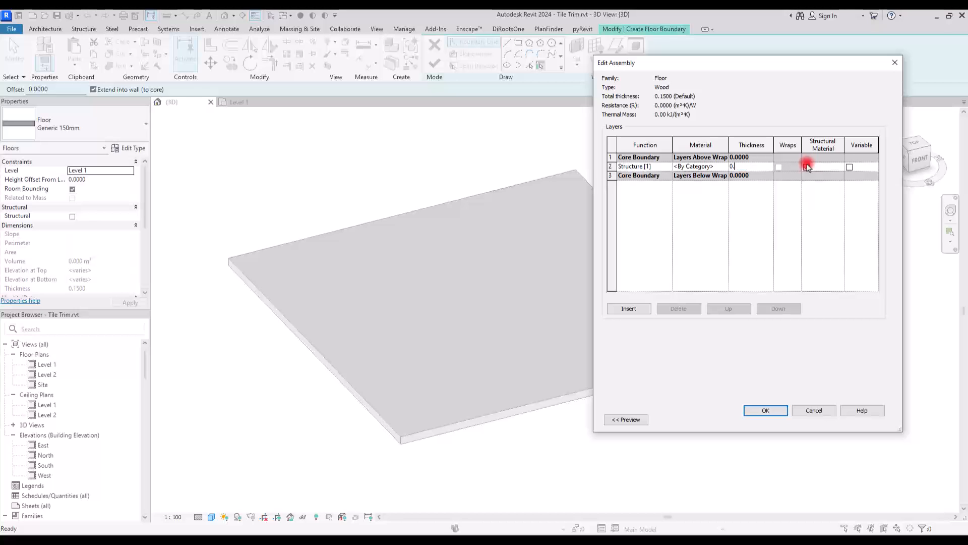
pyautogui.write('02')
pyautogui.click(696, 211)
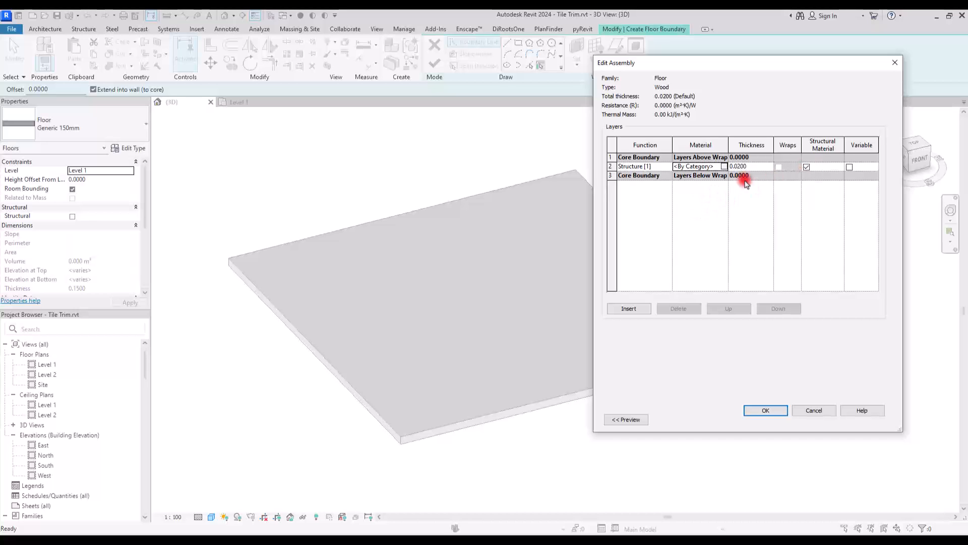
# Check the wood texture's scale and assign the 0 A Wood material to the structure layer.
pyautogui.click(726, 166)
pyautogui.click(726, 166)
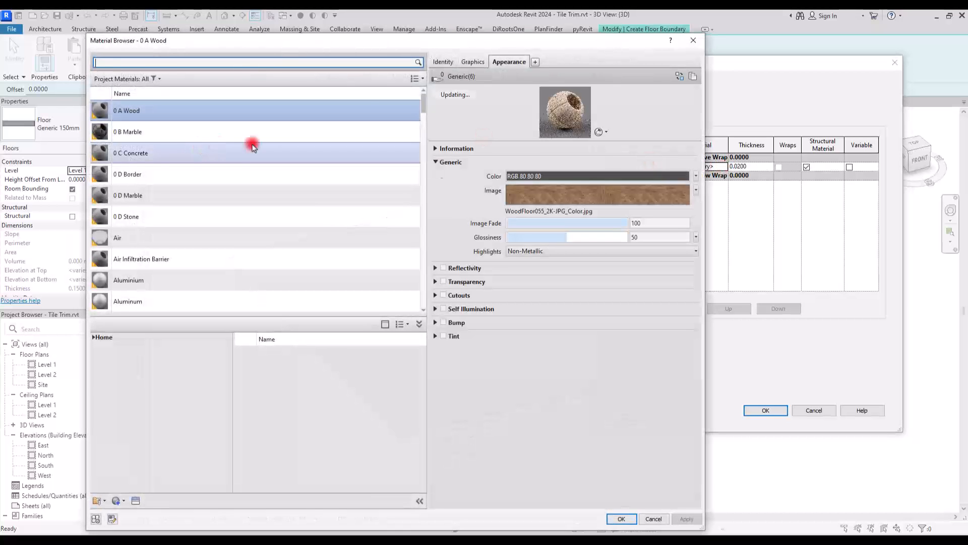
pyautogui.click(607, 197)
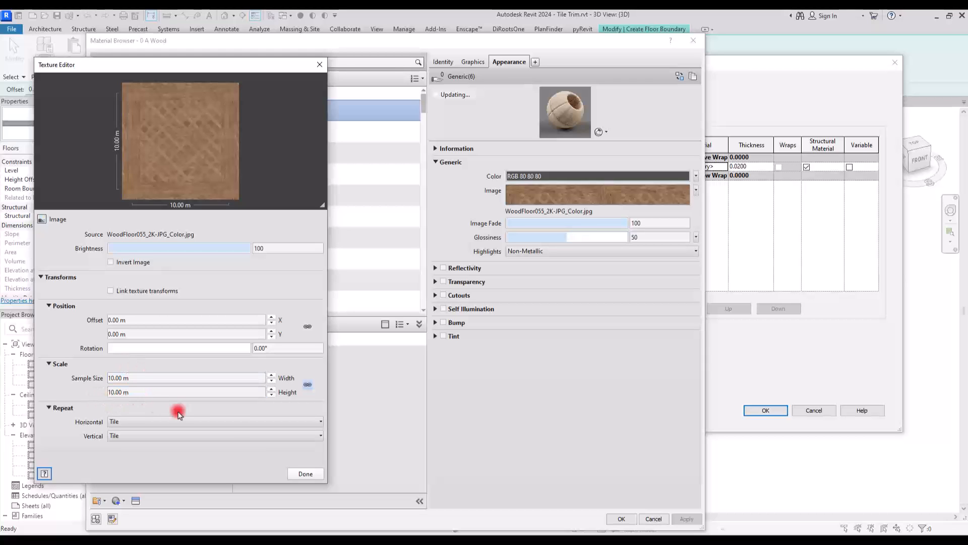
pyautogui.click(310, 473)
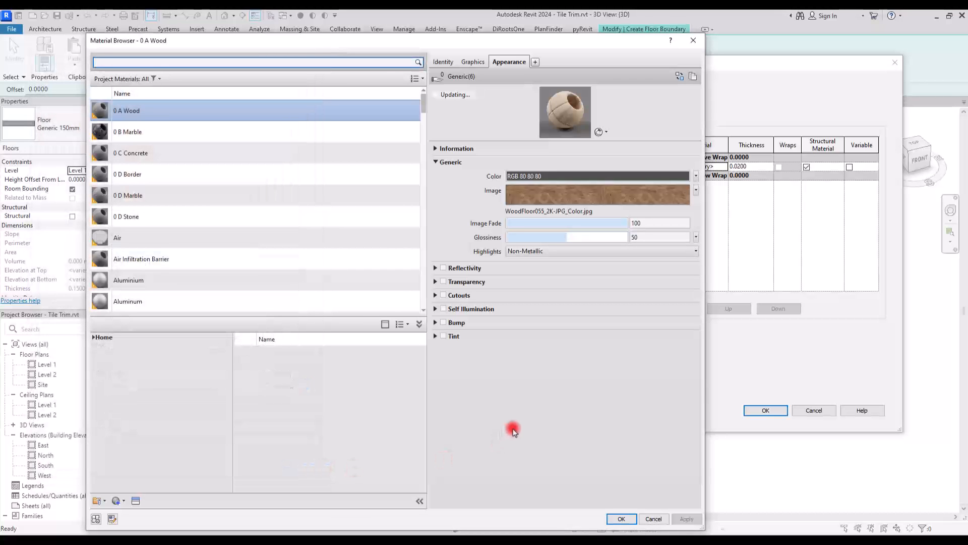
pyautogui.click(626, 520)
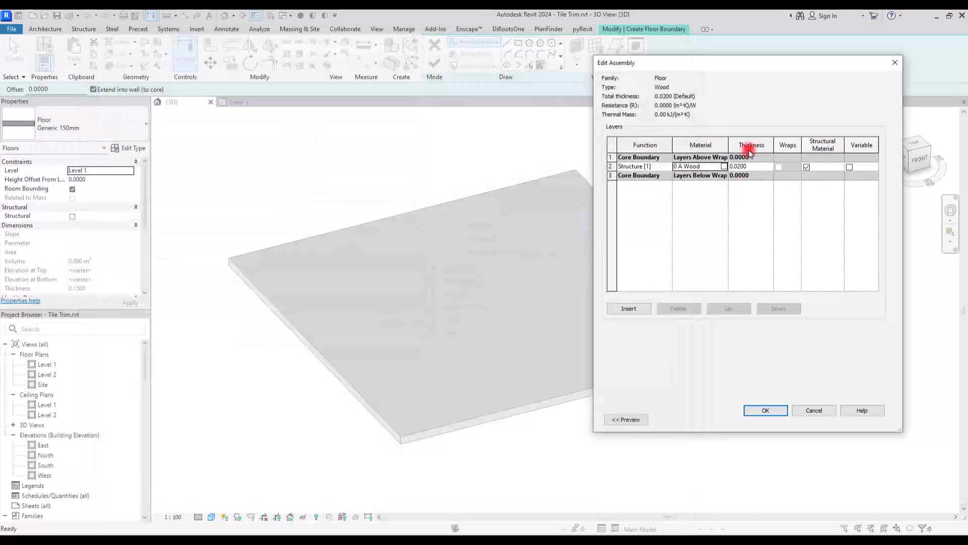
# Insert a second structure layer directly below the wood layer, inside the core, with a thickness of 0.01.
pyautogui.click(625, 309)
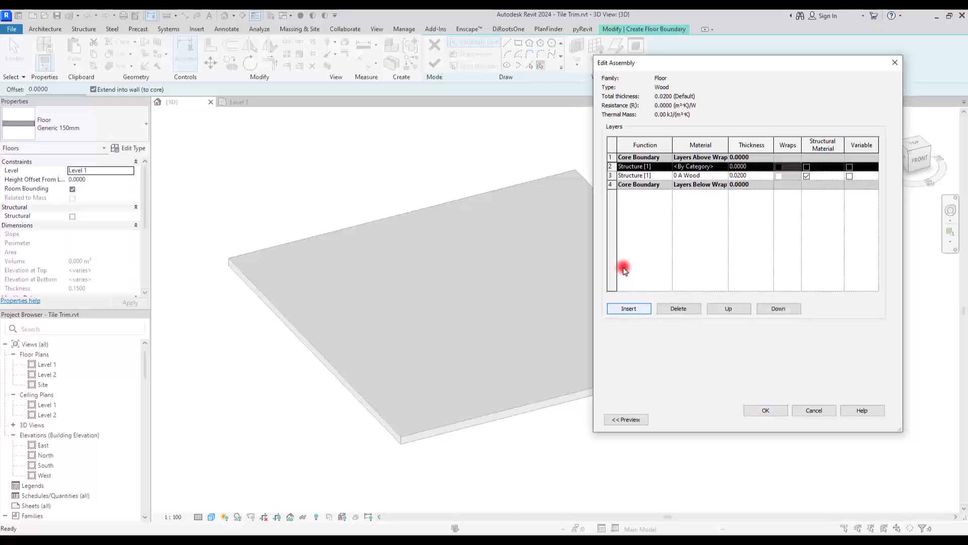
pyautogui.click(778, 309)
pyautogui.click(778, 309)
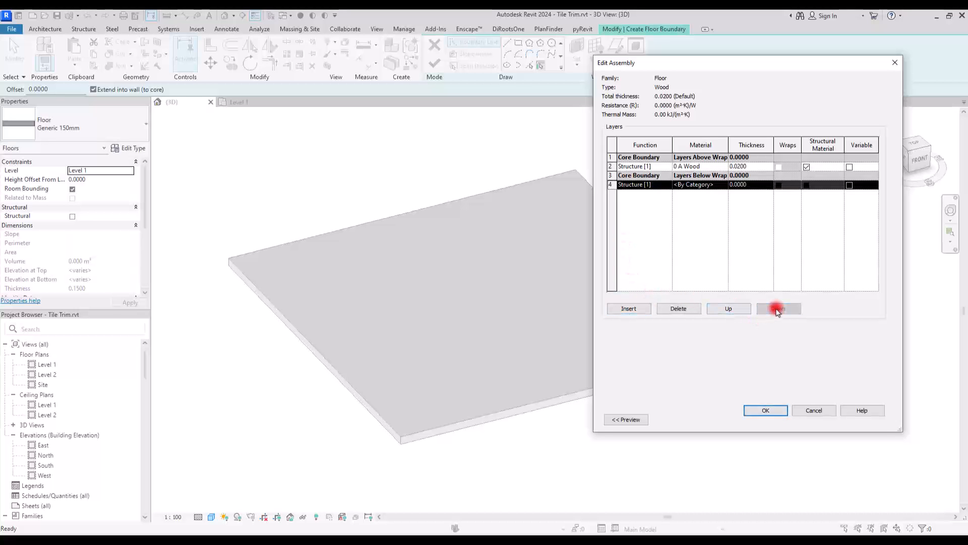
pyautogui.click(728, 308)
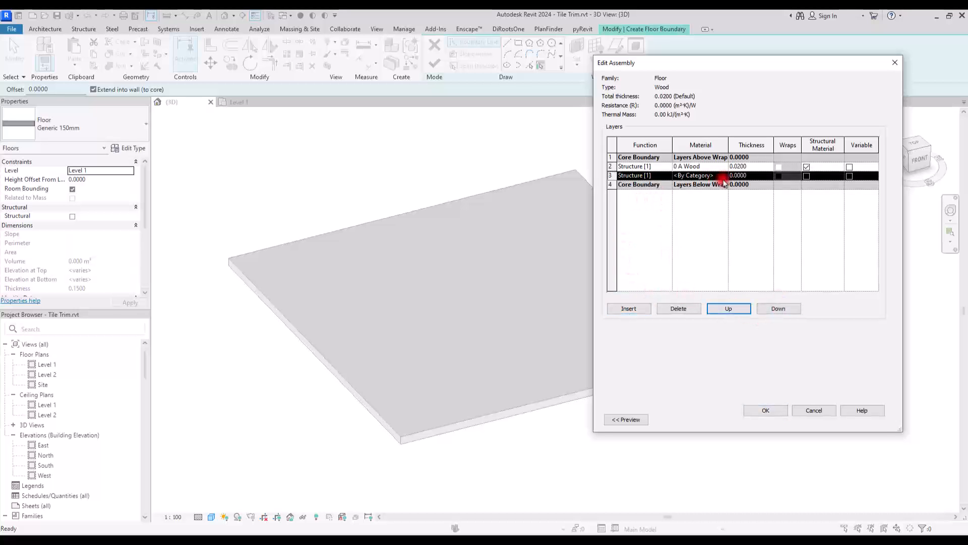
pyautogui.click(749, 176)
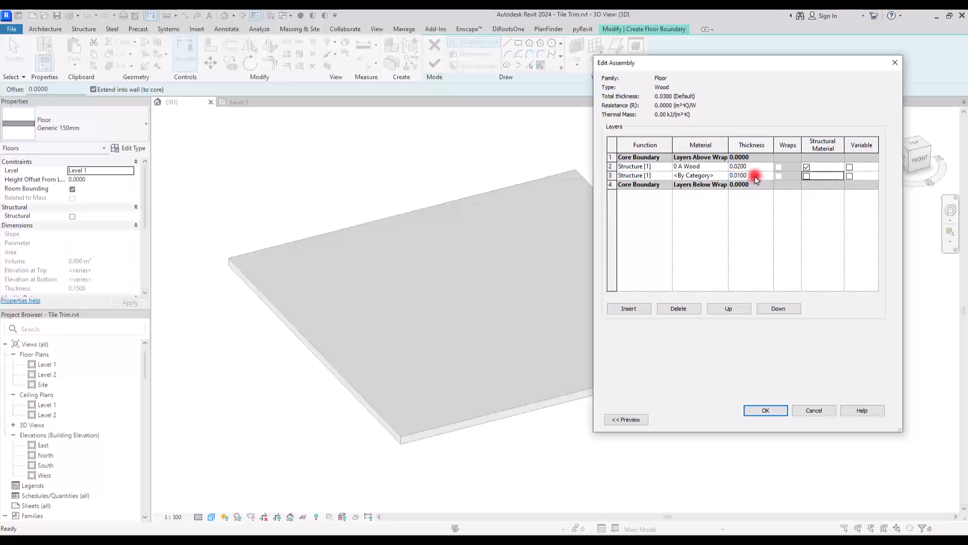
# Assign the 0 Cement material to the layer below the wood.
pyautogui.click(725, 175)
pyautogui.click(725, 176)
pyautogui.click(252, 174)
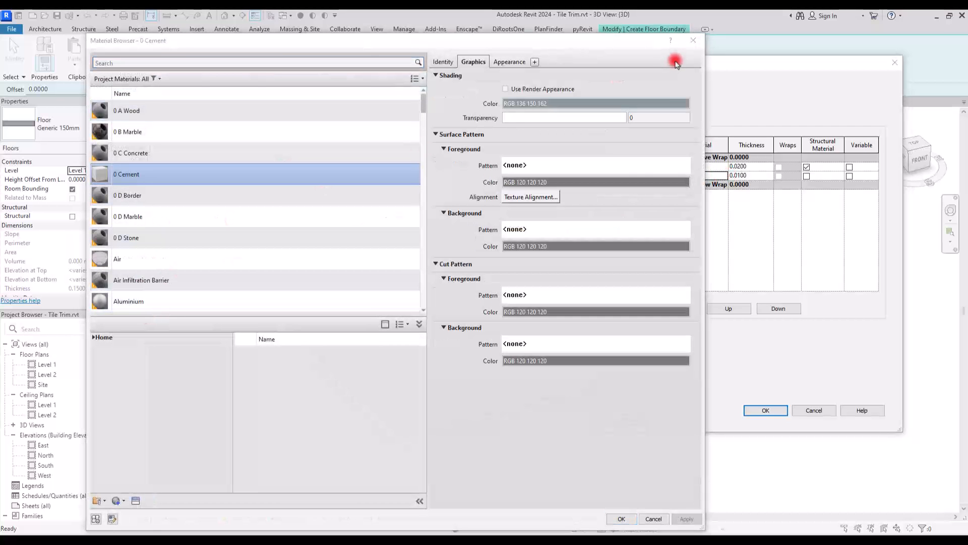
pyautogui.click(693, 40)
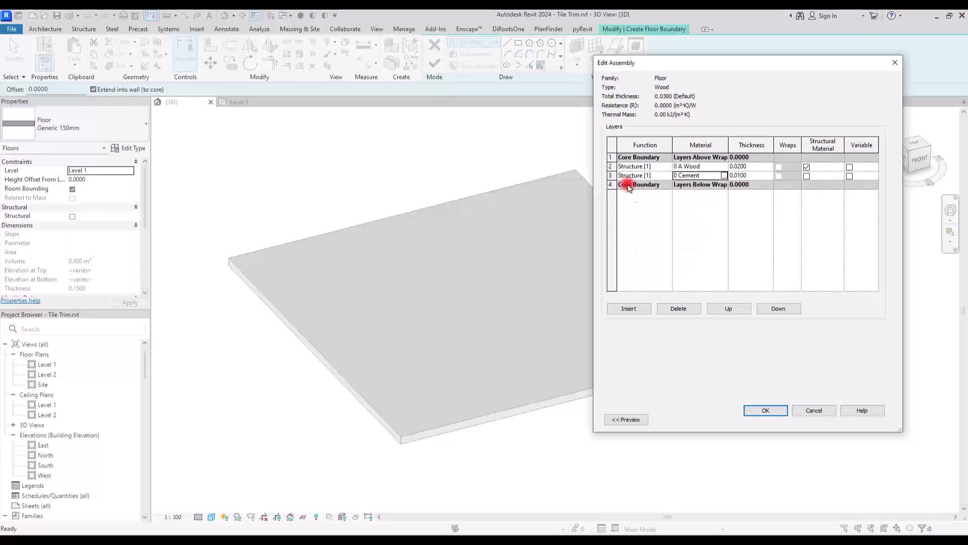
# Move the 0 A Wood layer above the upper core boundary and accept the Wood floor type.
pyautogui.click(611, 162)
pyautogui.click(724, 308)
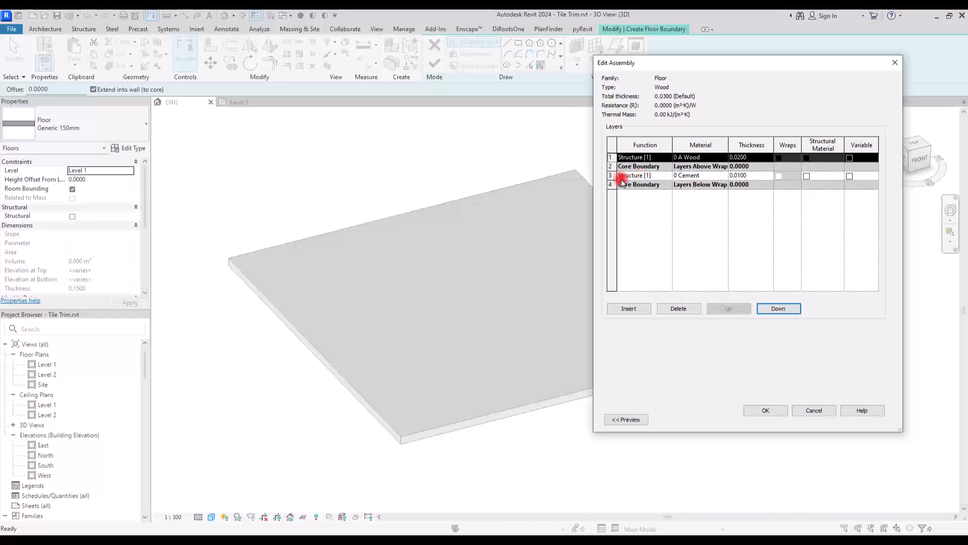
pyautogui.click(764, 410)
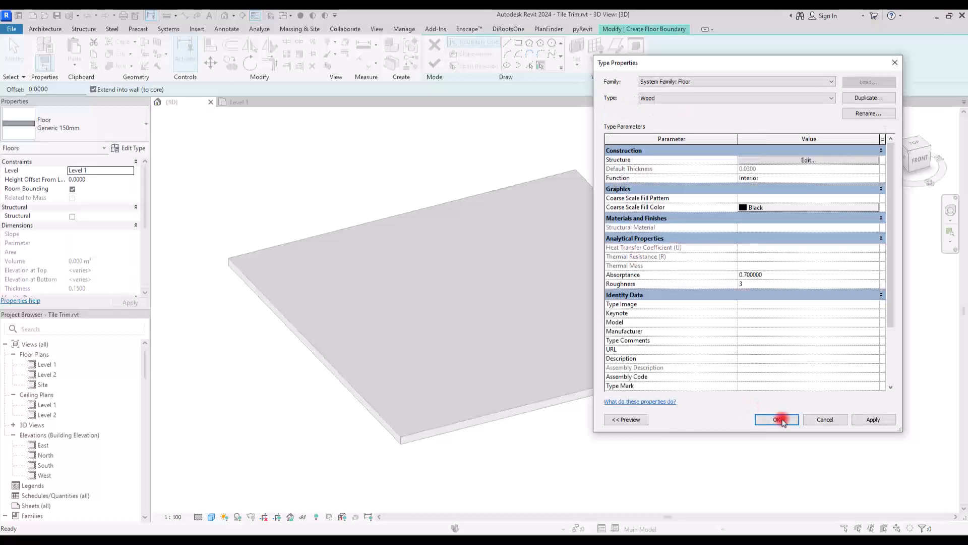
pyautogui.click(779, 418)
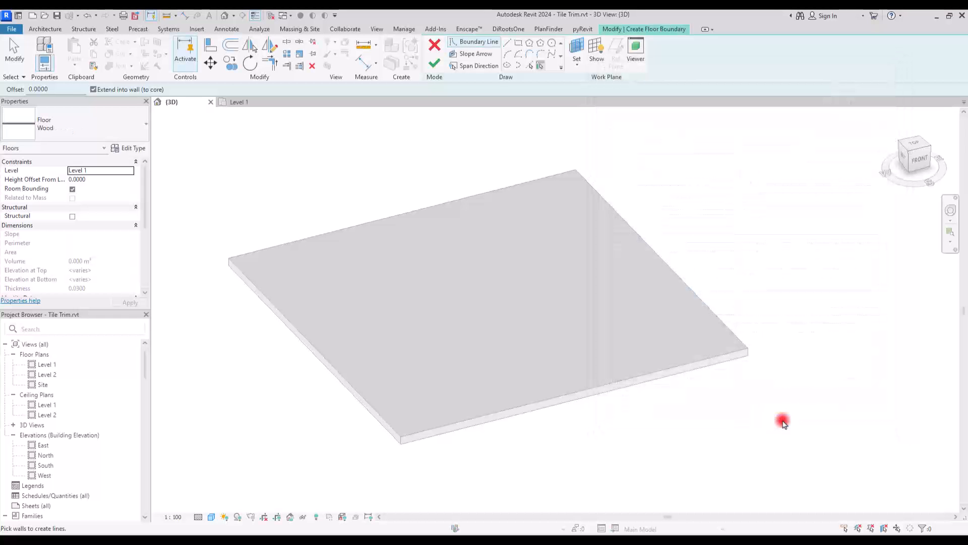
# Sketch a rectangular floor boundary corner to corner over the square slab in the Level 1 plan and finish the floor.
pyautogui.click(235, 104)
pyautogui.scroll(5, 259, 296)
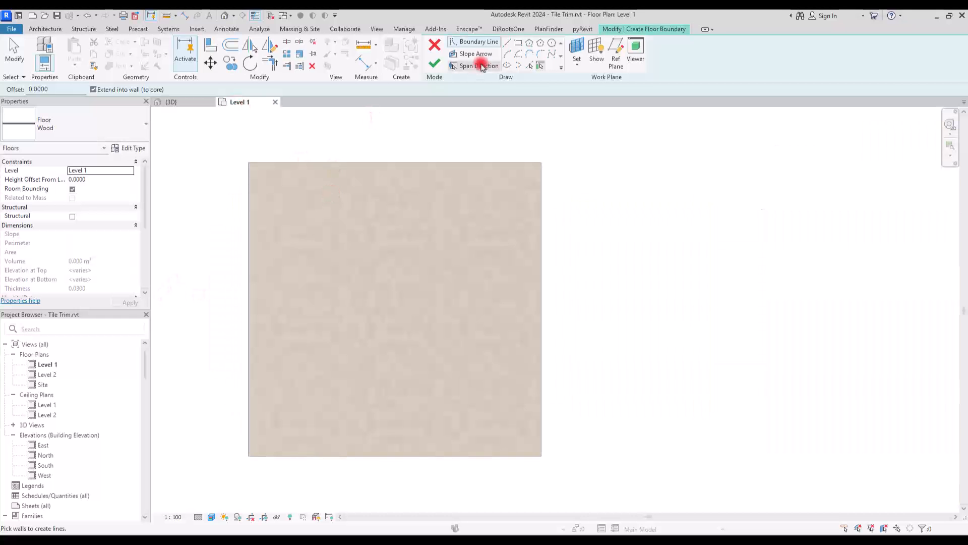
pyautogui.click(518, 43)
pyautogui.click(541, 163)
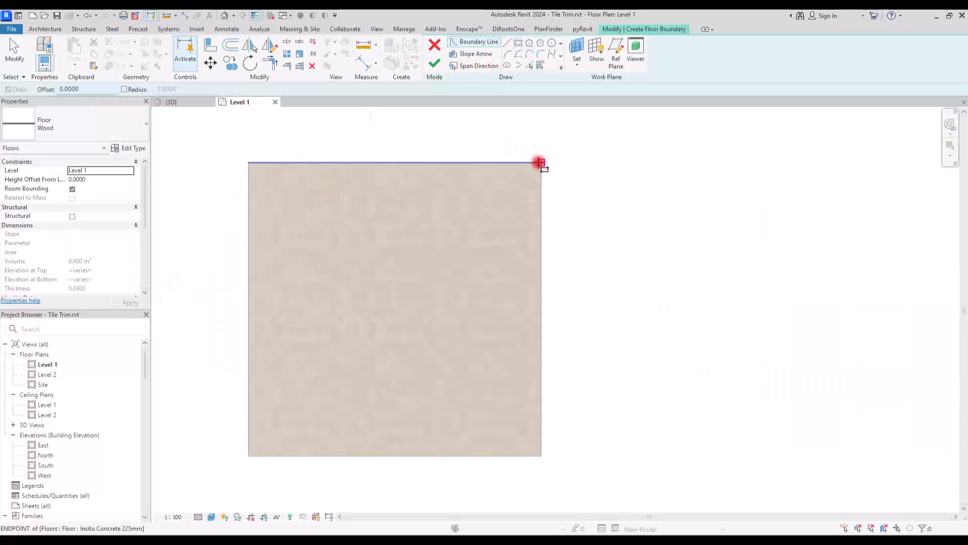
pyautogui.click(249, 456)
pyautogui.click(434, 63)
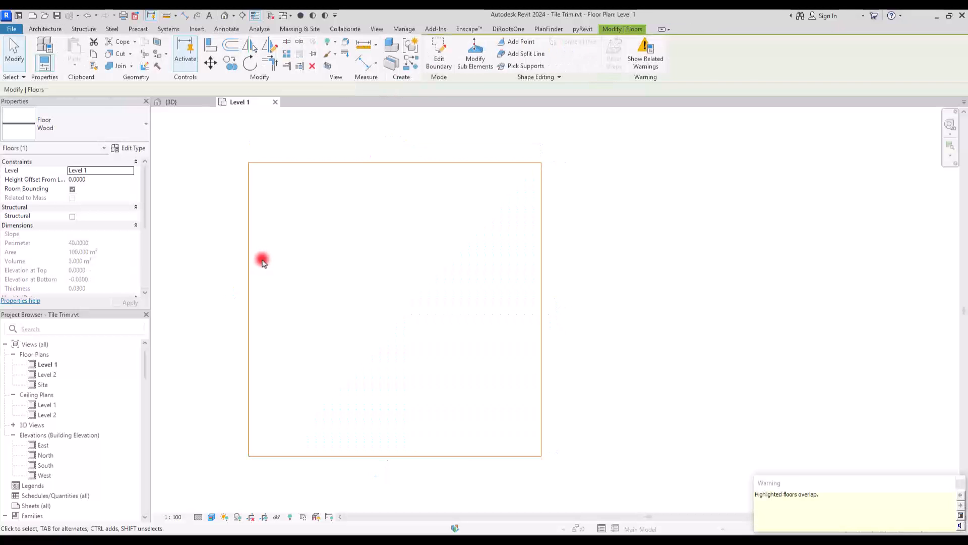
# Set the Wood floor's height offset from Level 1 to 0.03 and check the result in the 3D view.
pyautogui.click(171, 102)
pyautogui.scroll(5, 409, 384)
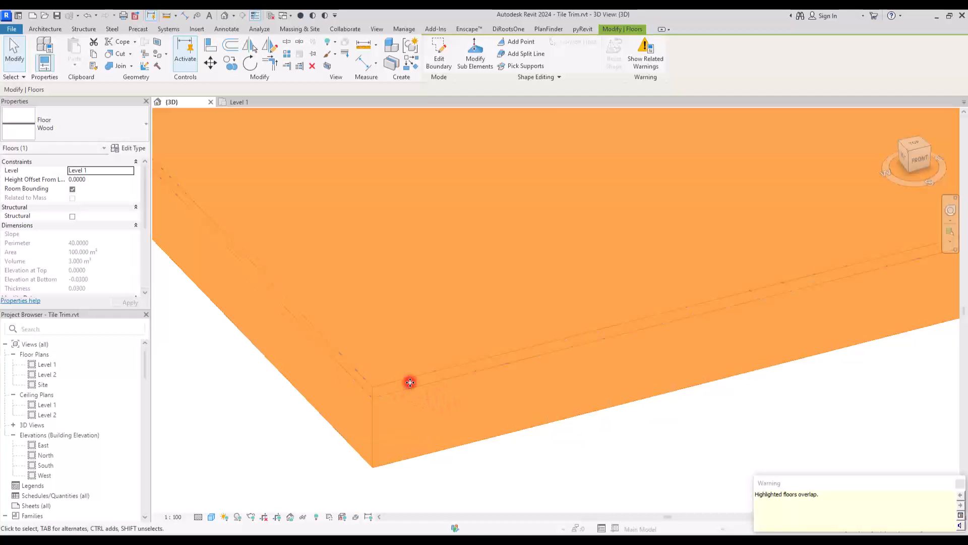
pyautogui.click(129, 148)
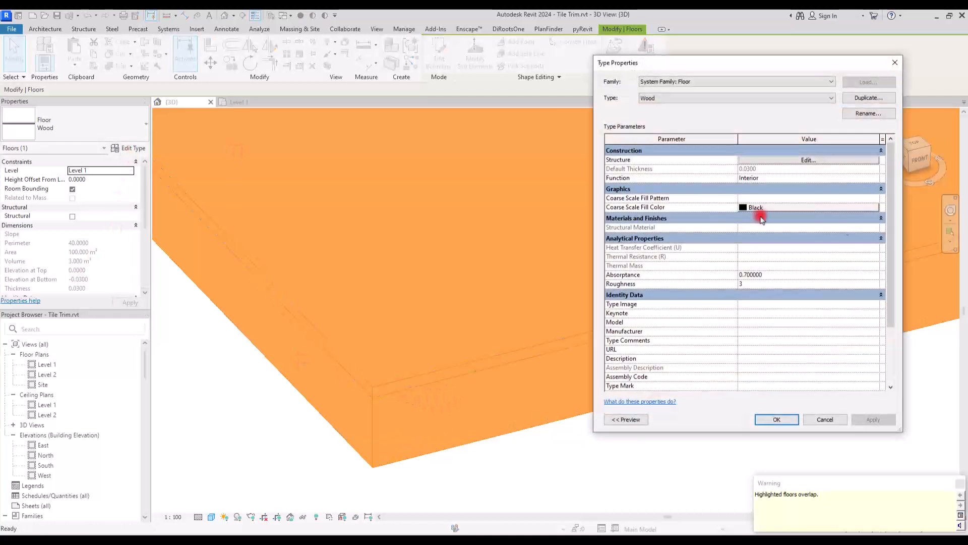
pyautogui.click(896, 62)
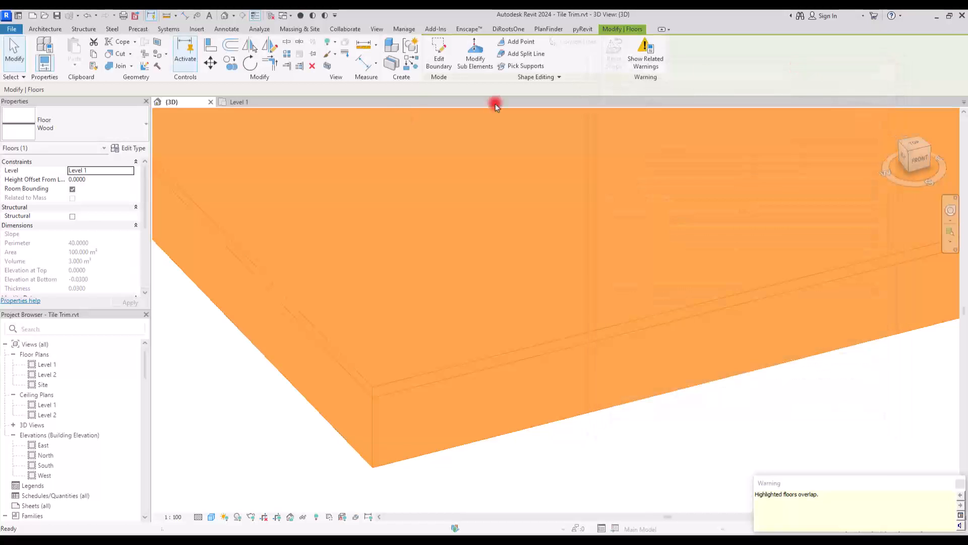
pyautogui.click(96, 179)
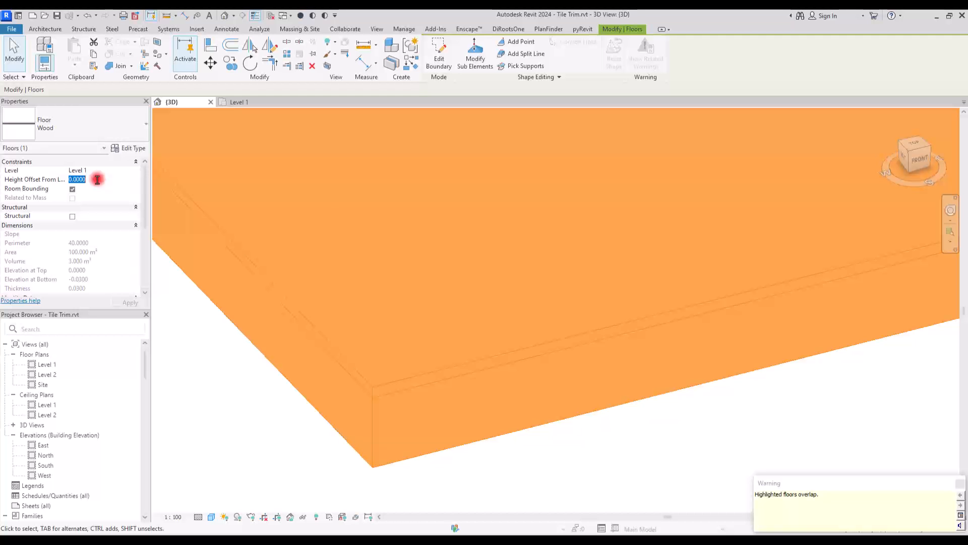
pyautogui.write('0.0')
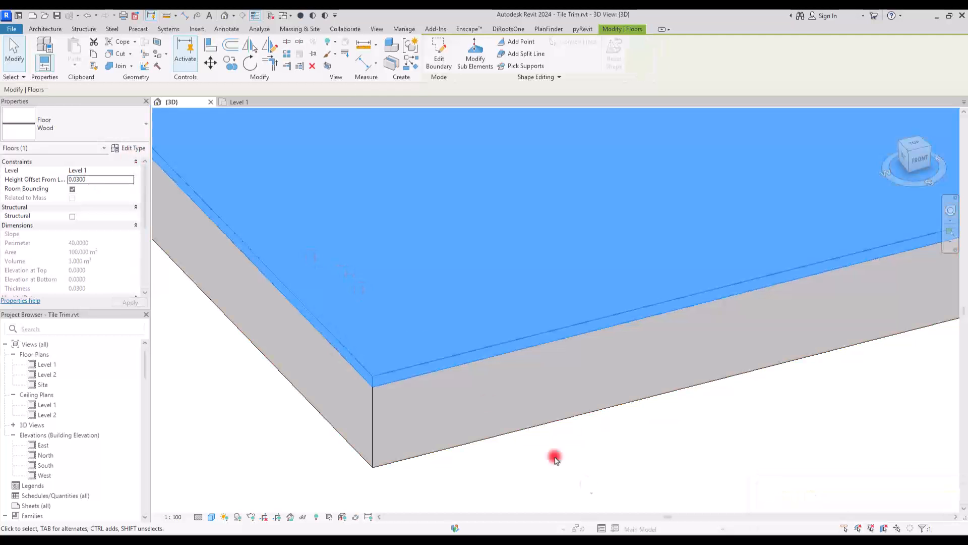
pyautogui.click(580, 461)
# Display the 3D view in the Realistic visual style to show the wood texture.
pyautogui.scroll(-8, 446, 369)
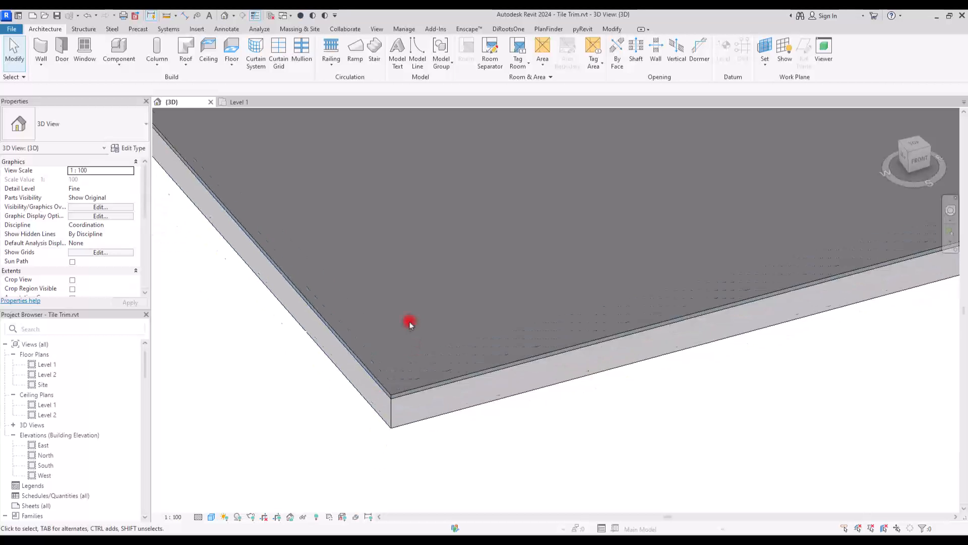
pyautogui.scroll(3, 437, 259)
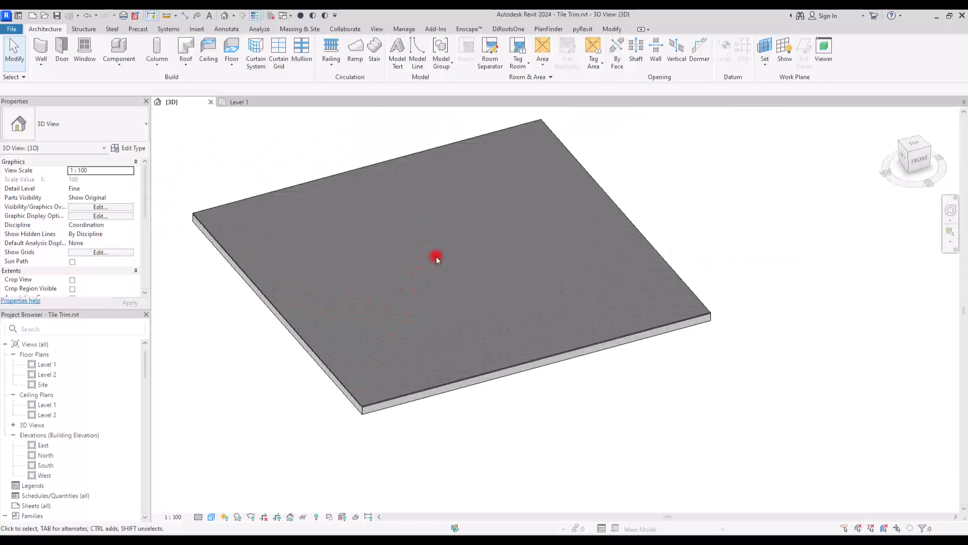
pyautogui.click(211, 516)
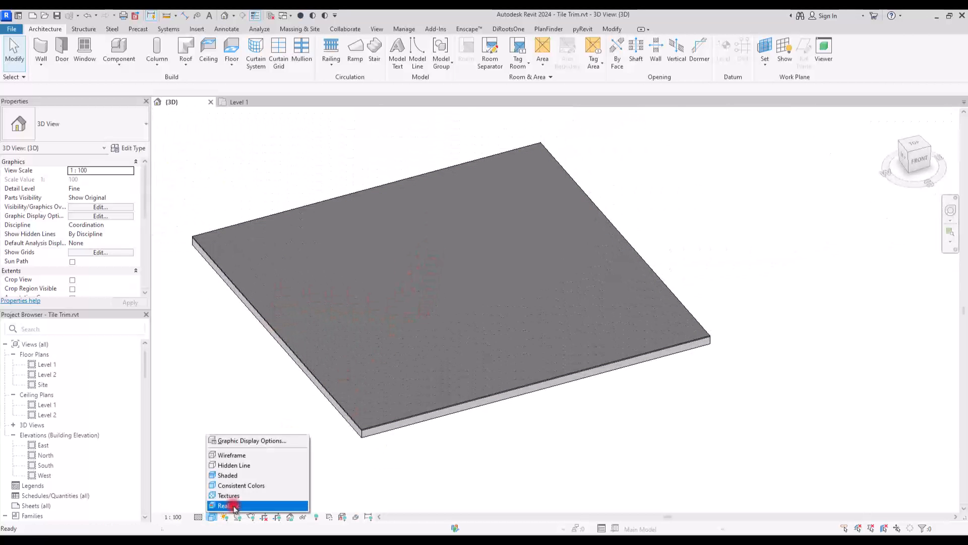
pyautogui.click(229, 505)
pyautogui.scroll(3, 397, 323)
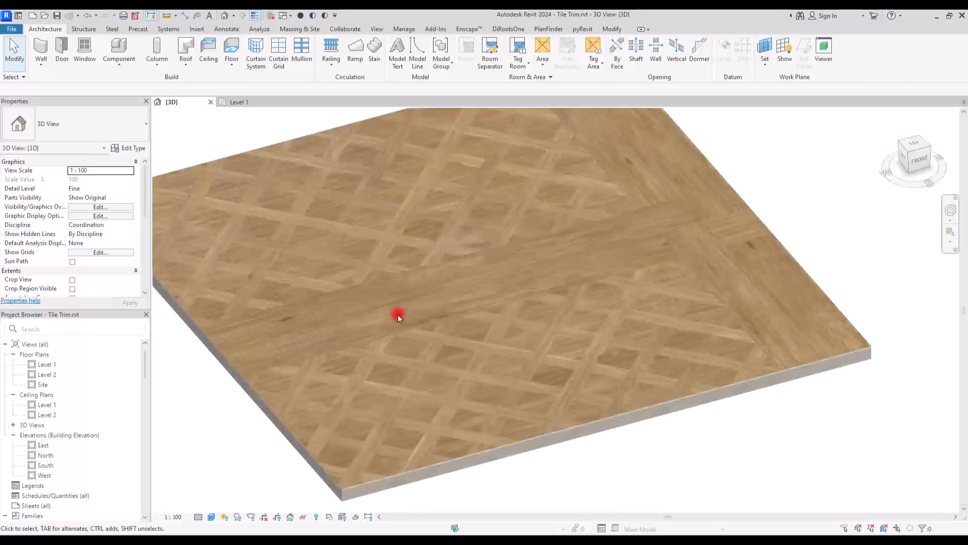
pyautogui.scroll(-2, 398, 316)
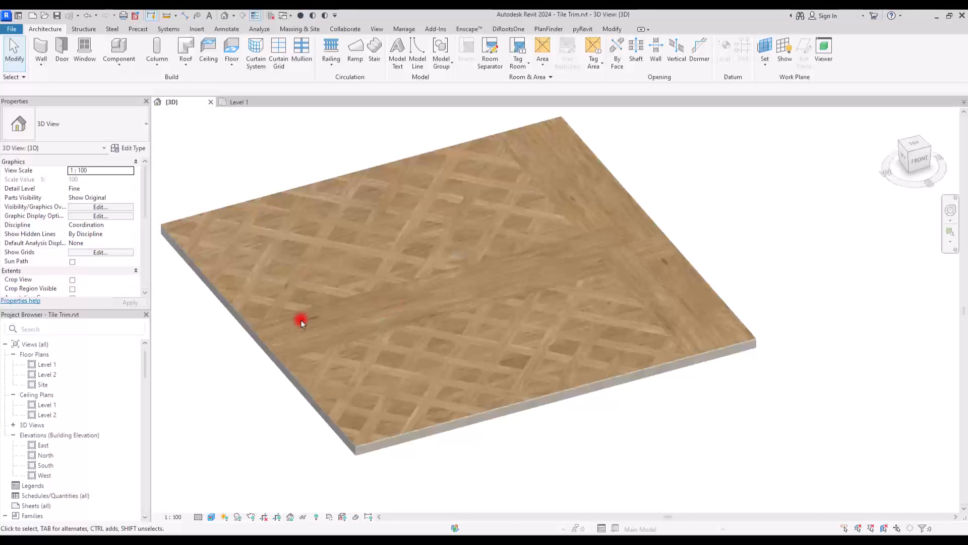
# Examine the appearance image and texture sample size of the 0 A Wood material.
pyautogui.press('m')
pyautogui.press('a')
pyautogui.press('t')
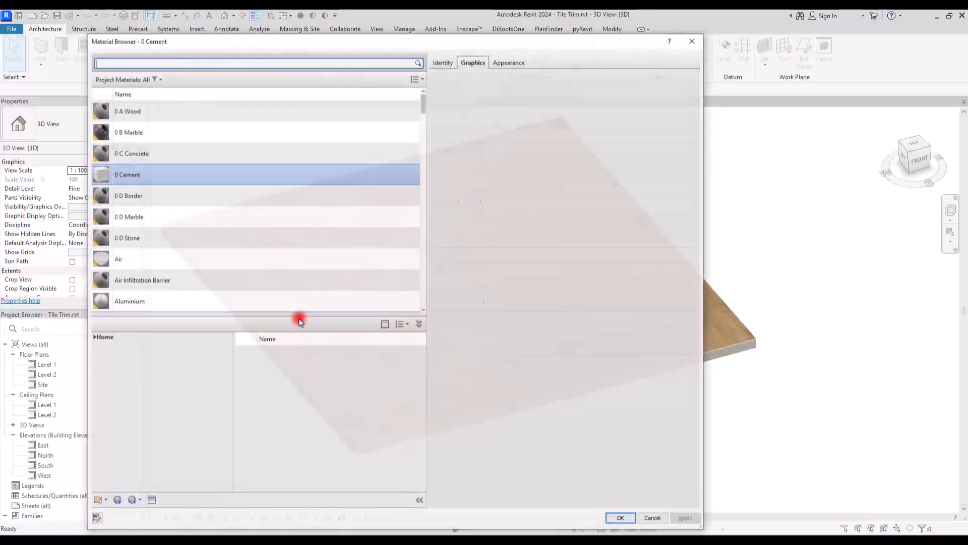
pyautogui.scroll(1, 180, 164)
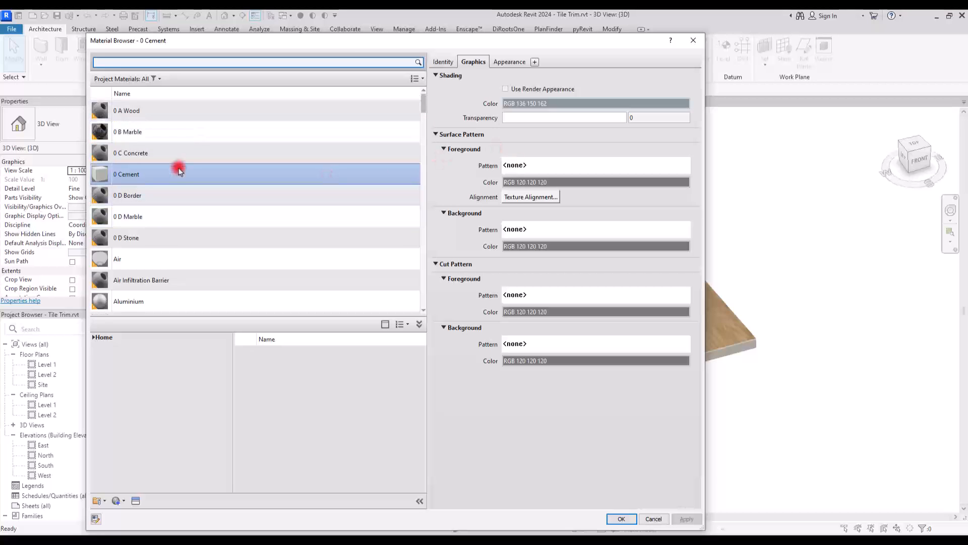
pyautogui.click(180, 119)
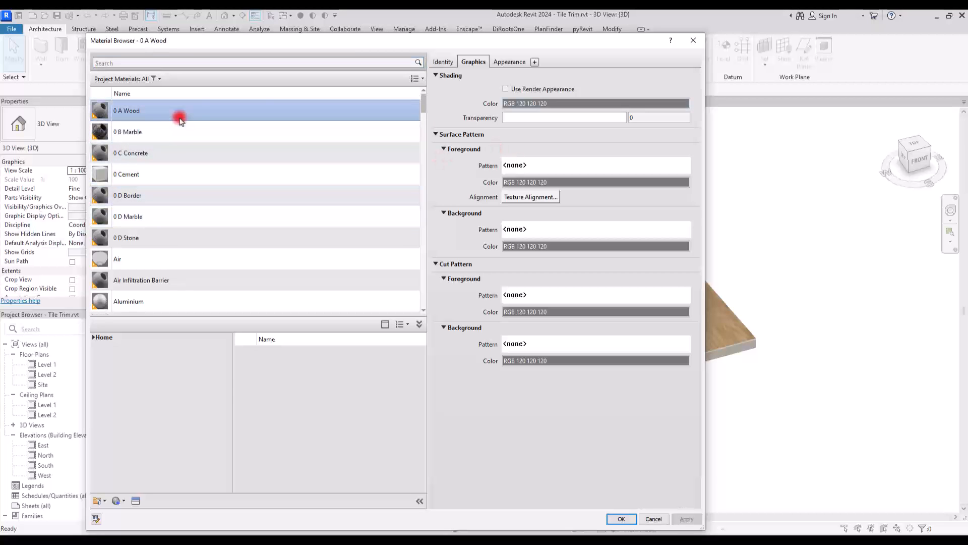
pyautogui.click(512, 63)
pyautogui.click(585, 198)
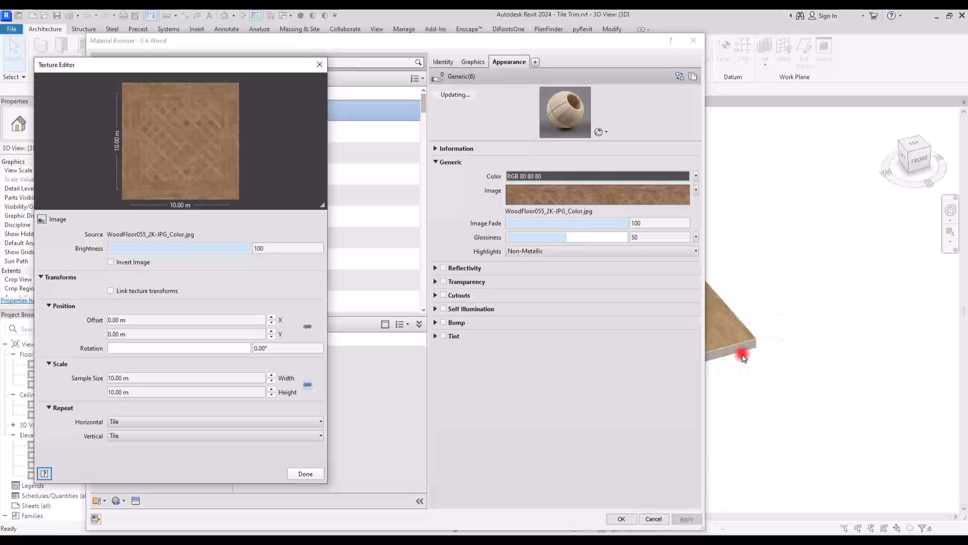
pyautogui.click(299, 474)
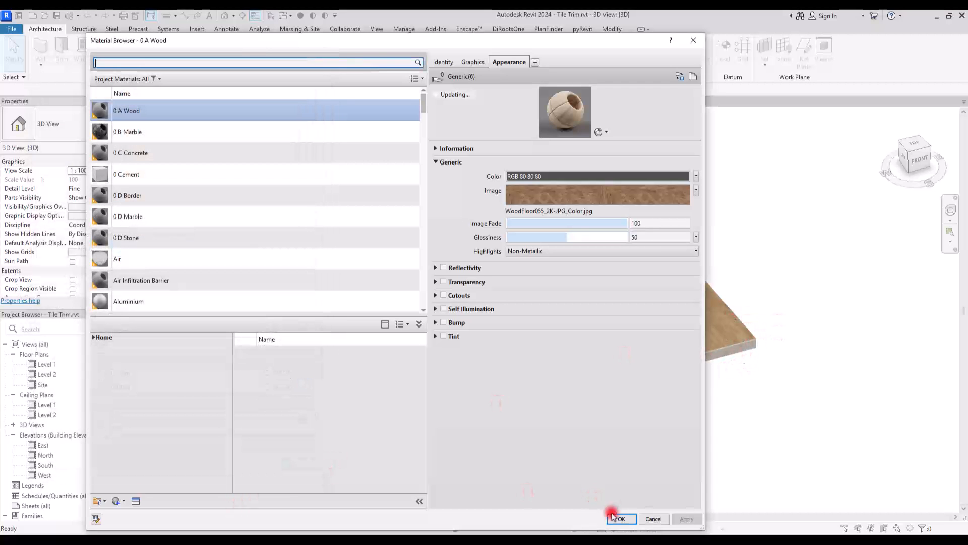
pyautogui.click(620, 519)
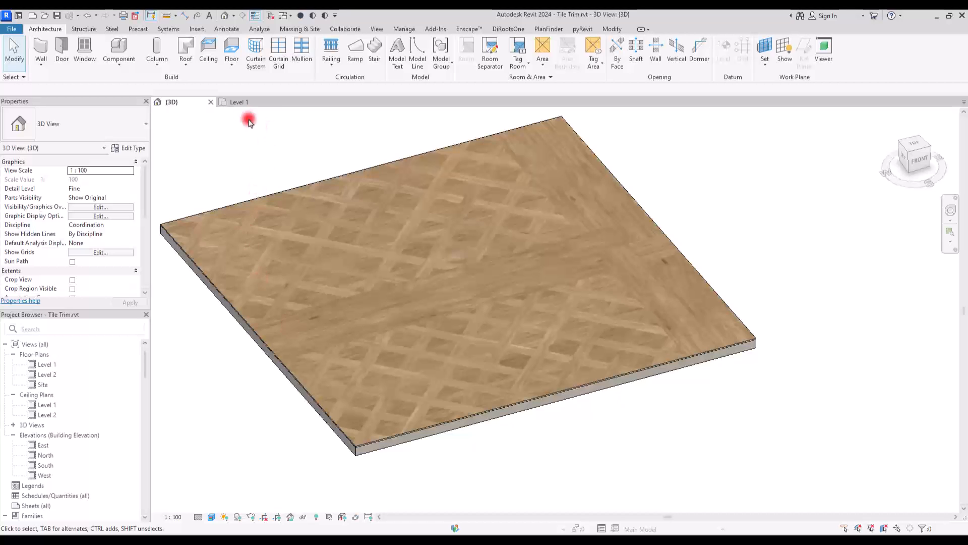
# Enlarge the Wood floor's boundary in the Level 1 plan well beyond the square slab on all sides and finish the edit.
pyautogui.click(238, 102)
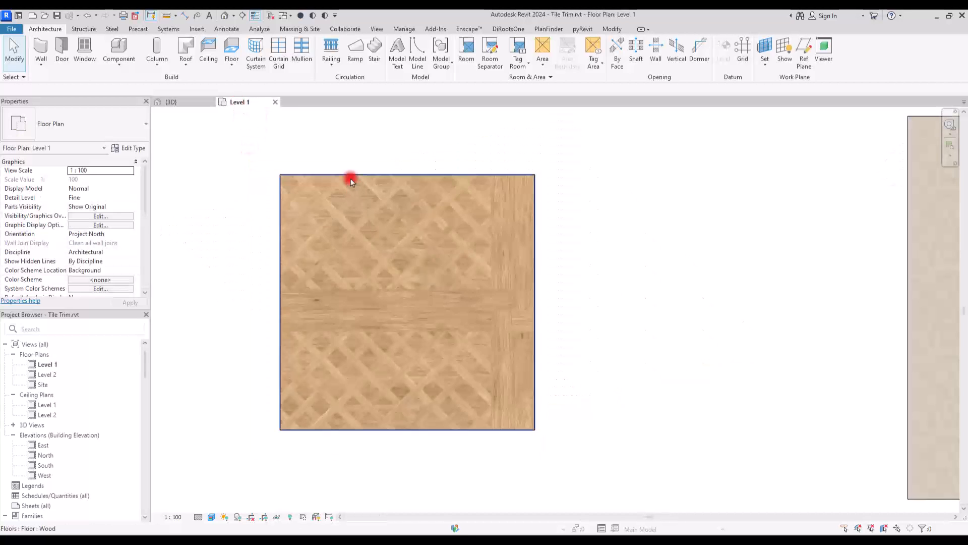
pyautogui.doubleClick(349, 180)
pyautogui.moveTo(567, 340); pyautogui.dragTo(658, 340)
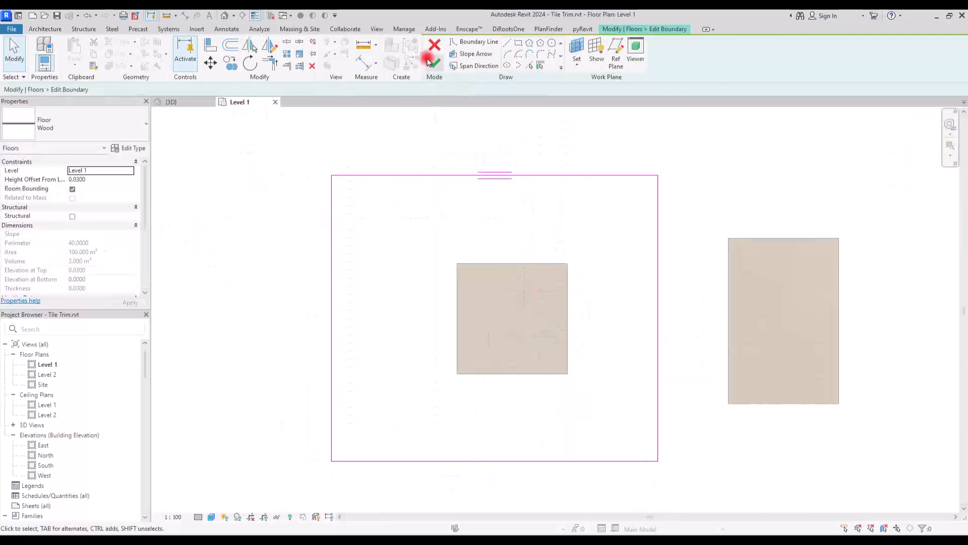
pyautogui.click(434, 63)
pyautogui.scroll(2, 625, 347)
pyautogui.click(712, 288)
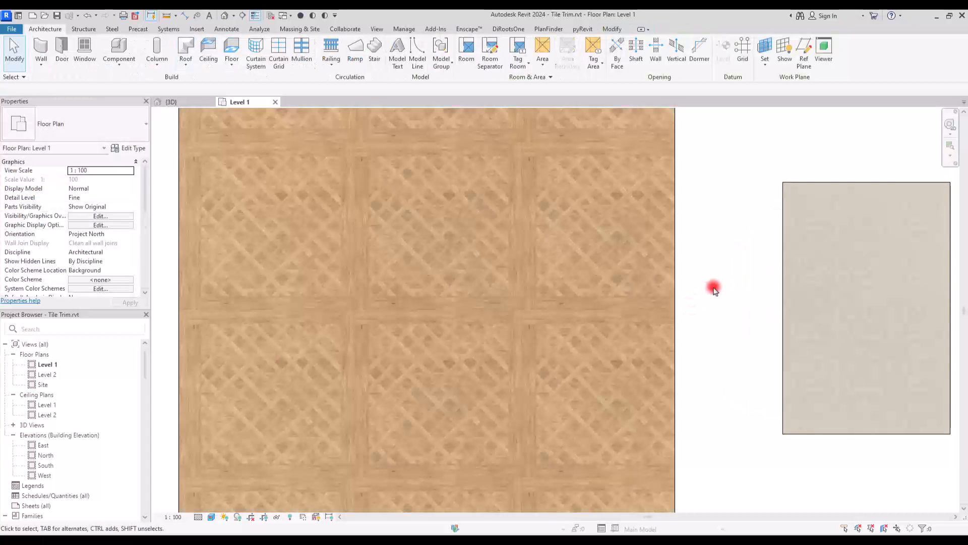
pyautogui.moveTo(711, 287); pyautogui.dragTo(702, 325, button='middle')
pyautogui.scroll(-2, 518, 266)
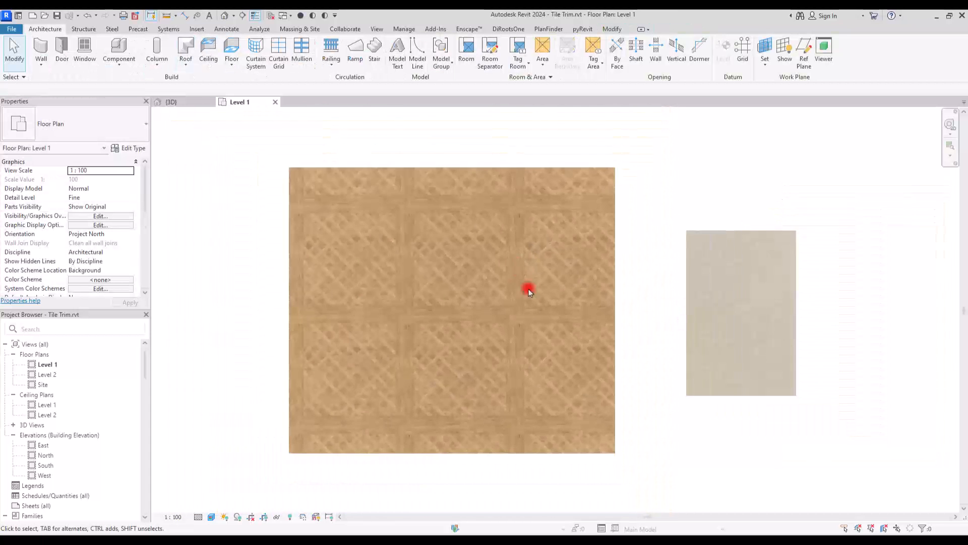
pyautogui.scroll(3, 466, 373)
pyautogui.scroll(2, 463, 383)
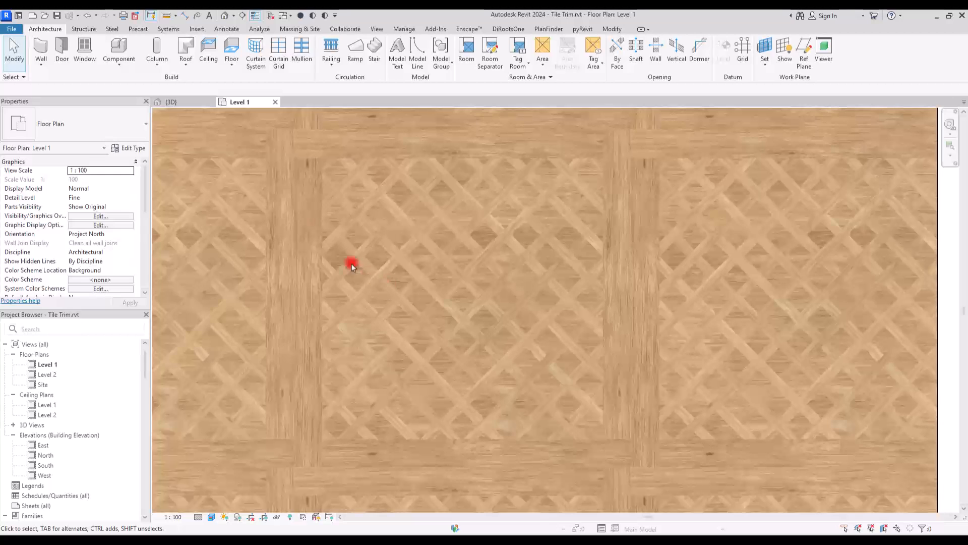
# Draw a rectangle of thin detail lines around one full repeat of the wood pattern.
pyautogui.click(227, 29)
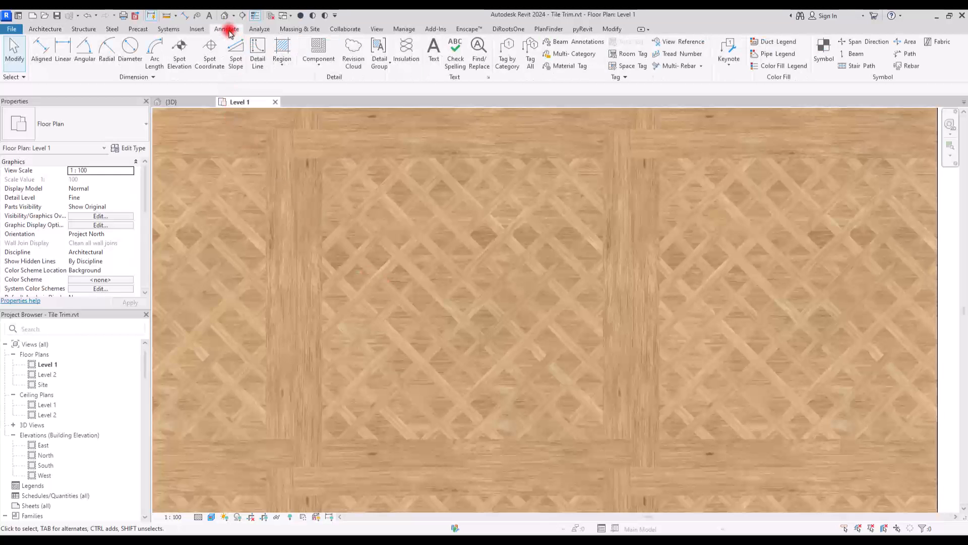
pyautogui.click(256, 49)
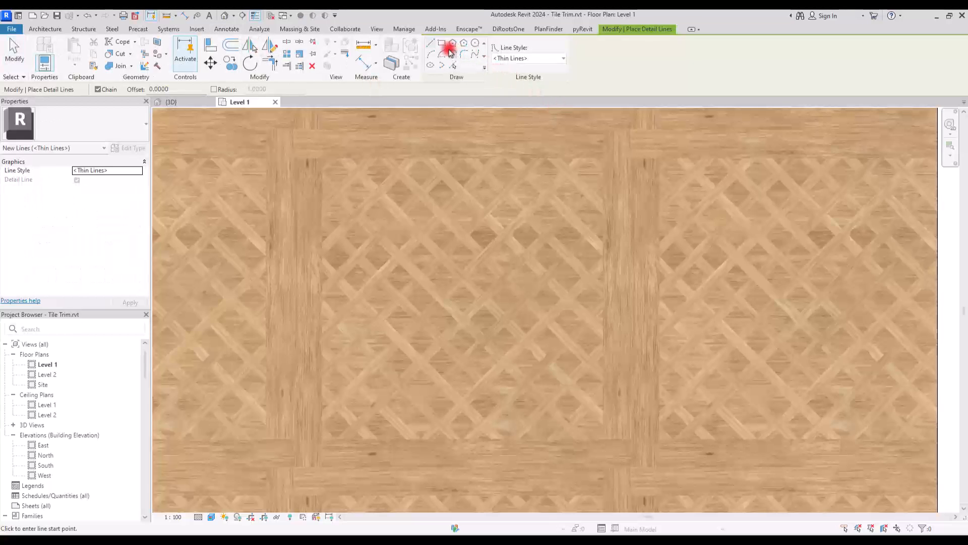
pyautogui.click(440, 44)
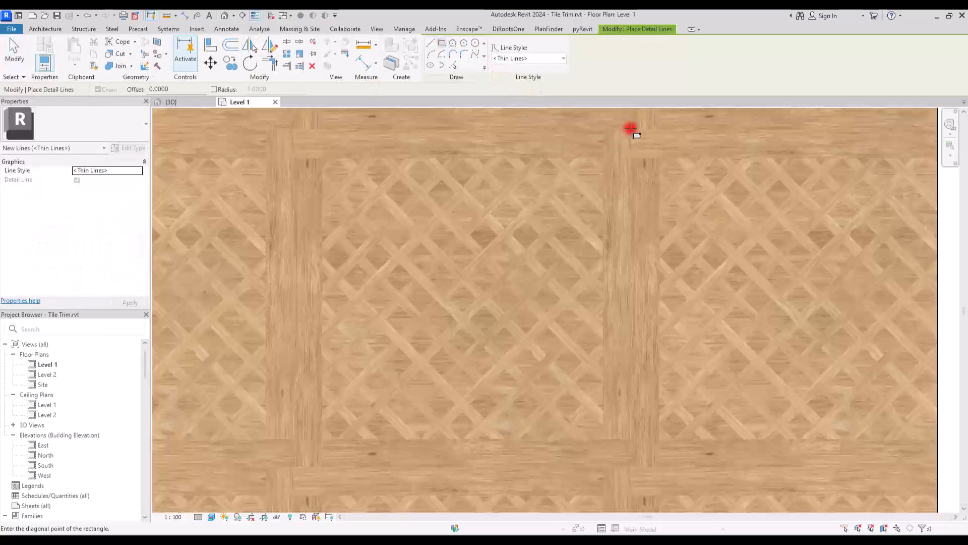
pyautogui.click(292, 470)
pyautogui.press('Escape')
pyautogui.press('Escape')
# Set the detail rectangle's width and height to 10 through its temporary dimensions.
pyautogui.click(294, 240)
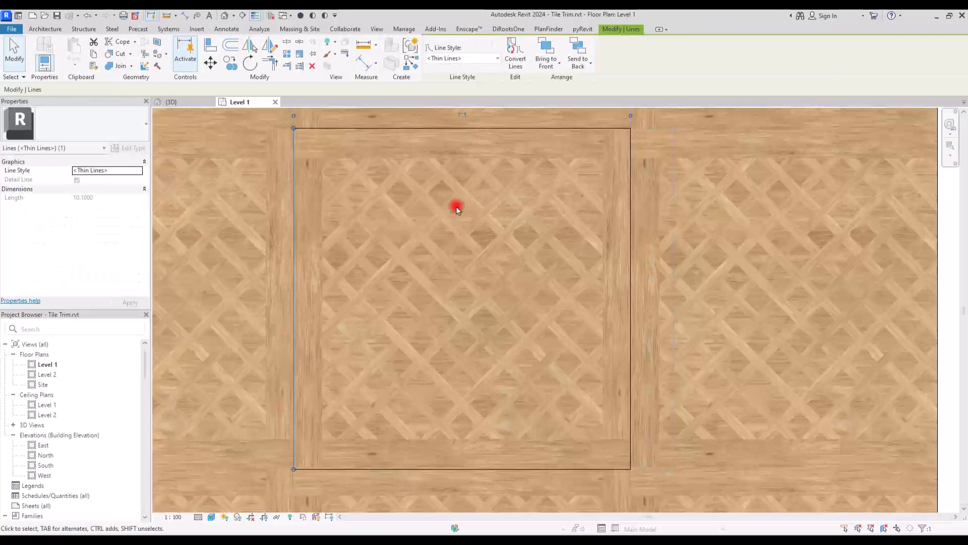
pyautogui.moveTo(459, 245); pyautogui.dragTo(442, 292, button='middle')
pyautogui.moveTo(536, 253); pyautogui.dragTo(561, 212, button='middle')
pyautogui.click(582, 126)
pyautogui.click(644, 294)
pyautogui.press('Return')
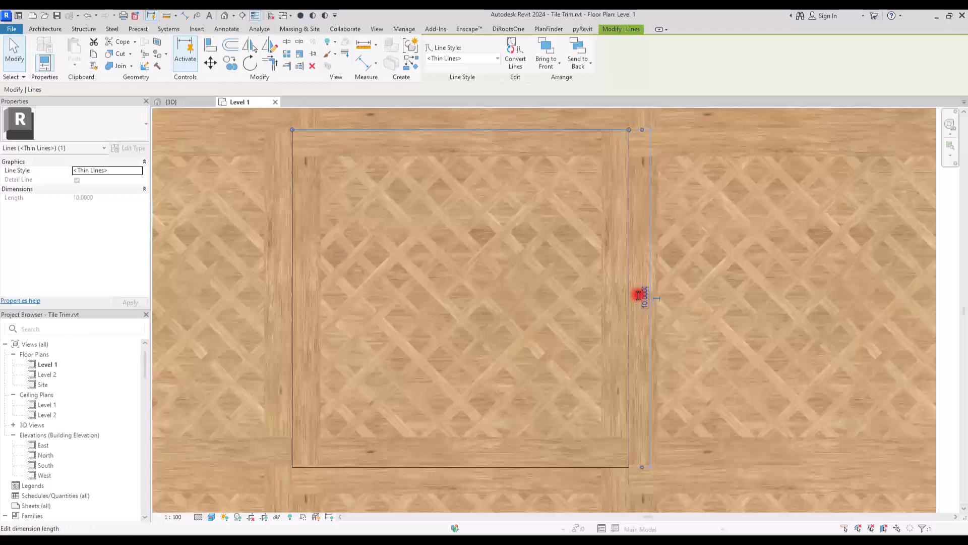
# Nudge the whole detail rectangle slightly upward to align it with the wood pattern's border.
pyautogui.click(713, 245)
pyautogui.press('Tab')
pyautogui.click(309, 130)
pyautogui.press('Up')
pyautogui.click(704, 168)
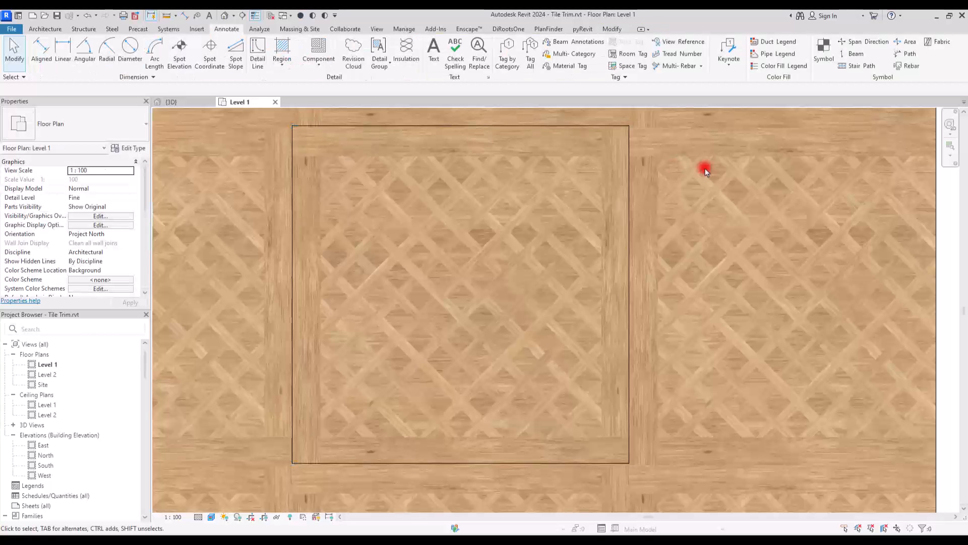
# Edit the Wood floor's boundary so its four sides match the detail rectangle, and finish the edit.
pyautogui.scroll(-3, 400, 227)
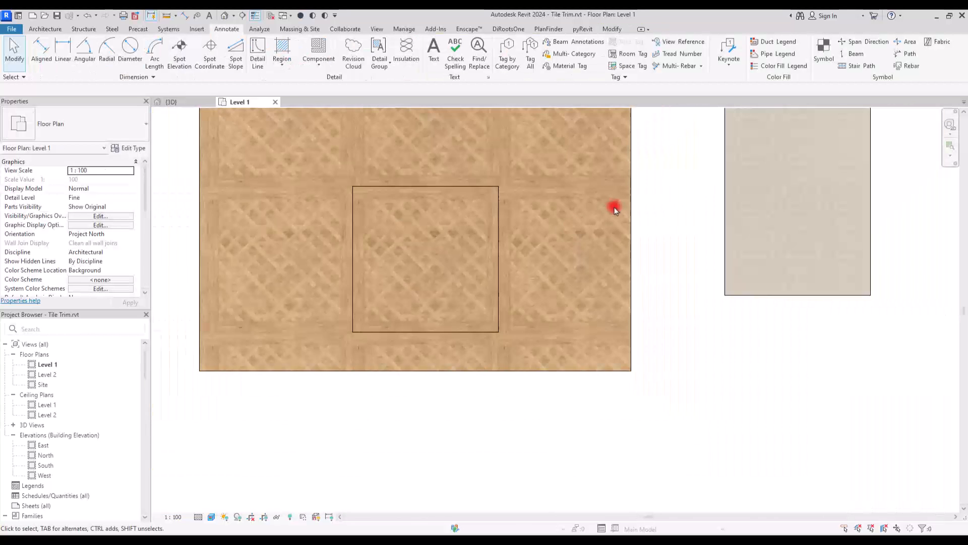
pyautogui.click(632, 200)
pyautogui.click(439, 56)
pyautogui.scroll(2, 450, 249)
pyautogui.scroll(-3, 449, 317)
pyautogui.moveTo(421, 344); pyautogui.dragTo(421, 342)
pyautogui.moveTo(584, 253); pyautogui.dragTo(485, 272)
pyautogui.moveTo(259, 263); pyautogui.dragTo(375, 263)
pyautogui.moveTo(429, 114); pyautogui.dragTo(398, 207, button='middle')
pyautogui.moveTo(398, 178); pyautogui.dragTo(393, 323)
pyautogui.scroll(3, 382, 429)
pyautogui.click(434, 63)
pyautogui.click(548, 361)
# Select the floor with its surrounding lines, filter the selection to the thin lines only, and delete them.
pyautogui.scroll(2, 464, 383)
pyautogui.scroll(-2, 328, 264)
pyautogui.moveTo(321, 207); pyautogui.dragTo(542, 469)
pyautogui.click(434, 54)
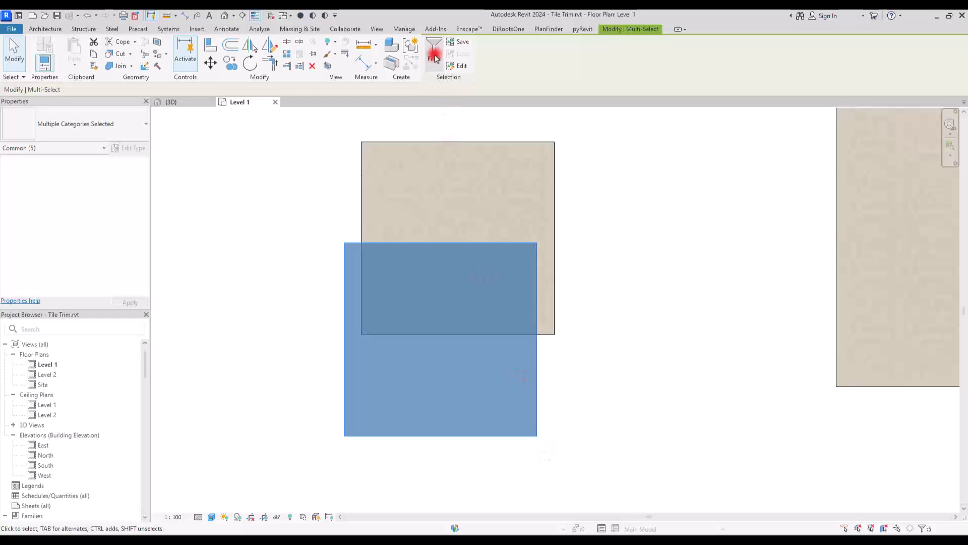
pyautogui.click(262, 138)
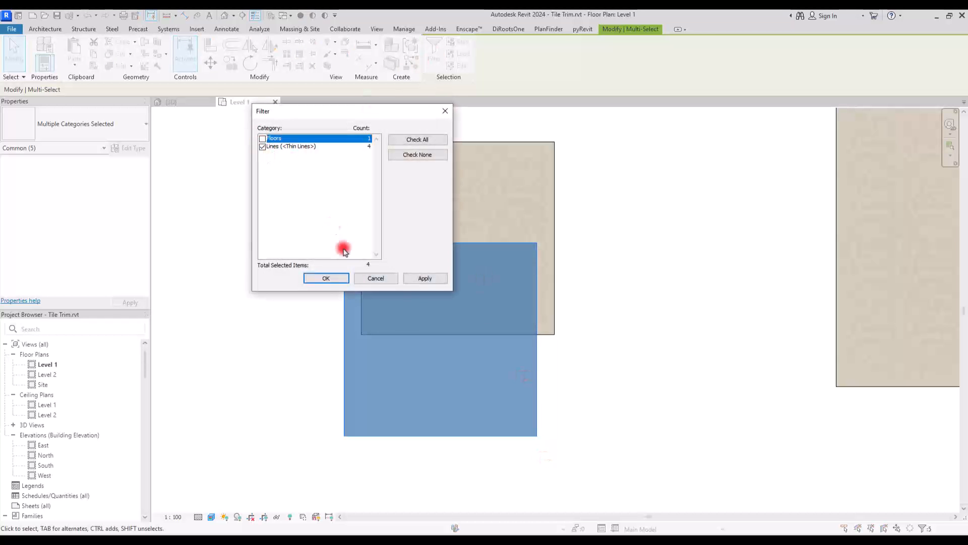
pyautogui.click(326, 278)
pyautogui.click(331, 283)
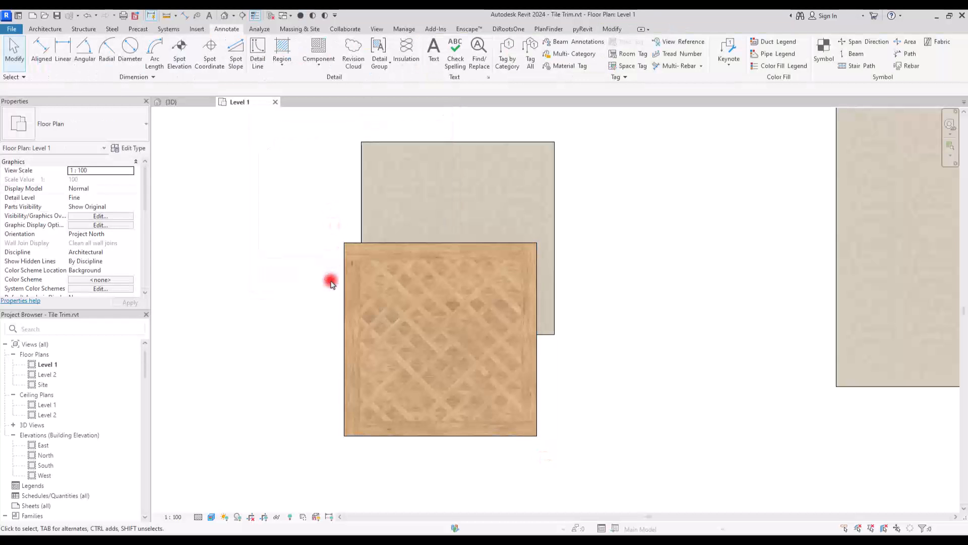
# Move the Wood floor from its upper-left corner to the square slab's matching corner and show the 3D view.
pyautogui.click(346, 243)
pyautogui.moveTo(346, 244); pyautogui.dragTo(361, 142)
pyautogui.click(281, 200)
pyautogui.hotkey('ctrl', 'Tab')
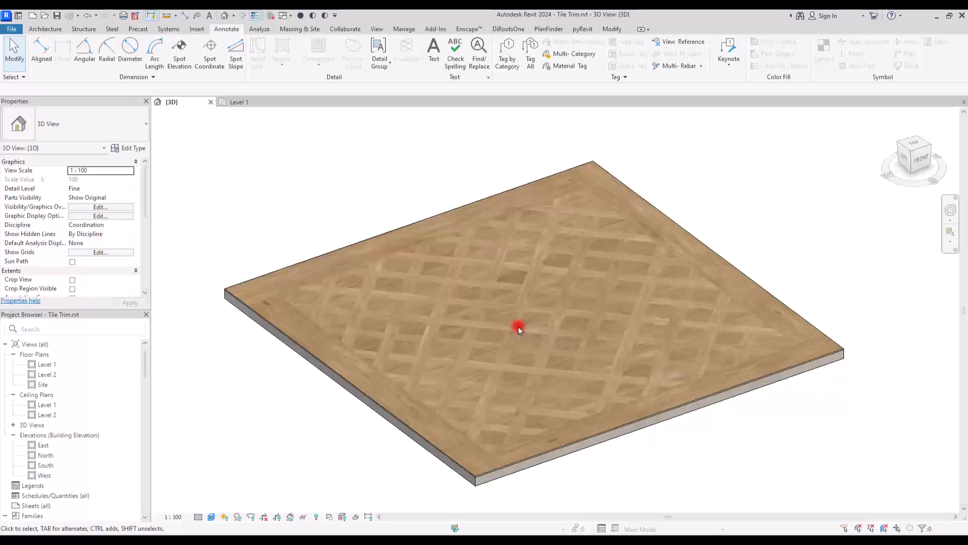
# Create a new family from the floor-based generic model template.
pyautogui.click(8, 29)
pyautogui.moveTo(36, 63)
pyautogui.click(127, 107)
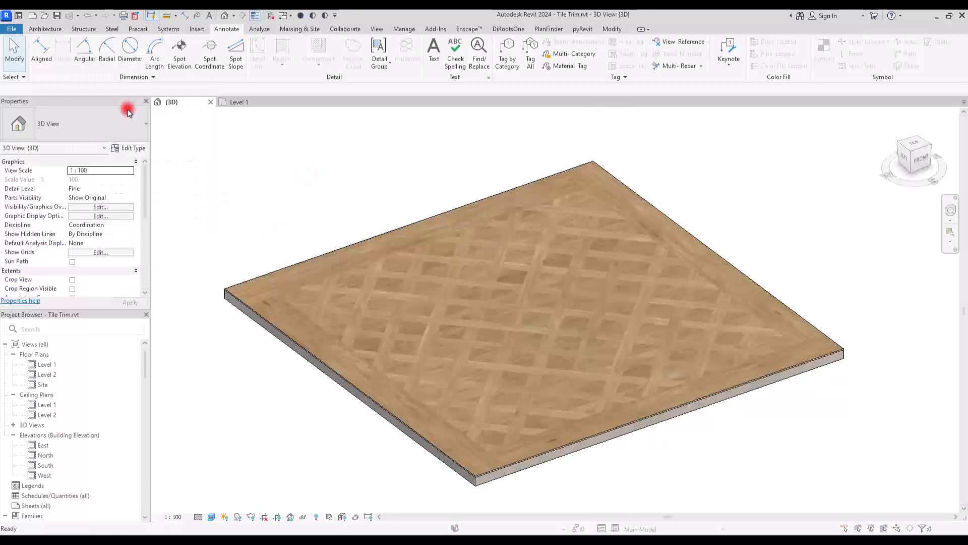
pyautogui.doubleClick(184, 419)
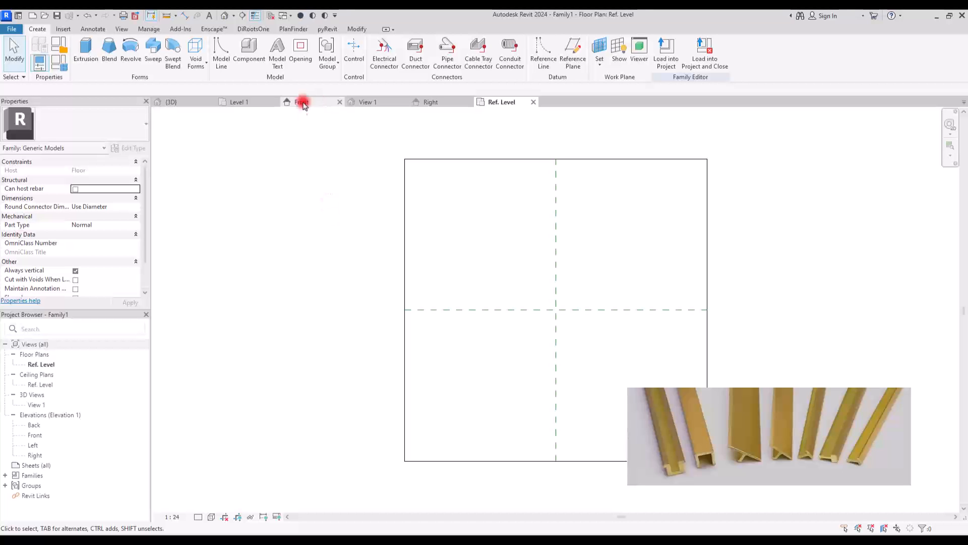
# Draw two horizontal reference planes in the Ref. Level plan, one above and one below the central plane.
pyautogui.click(573, 54)
pyautogui.click(467, 207)
pyautogui.click(656, 208)
pyautogui.click(475, 425)
pyautogui.click(668, 424)
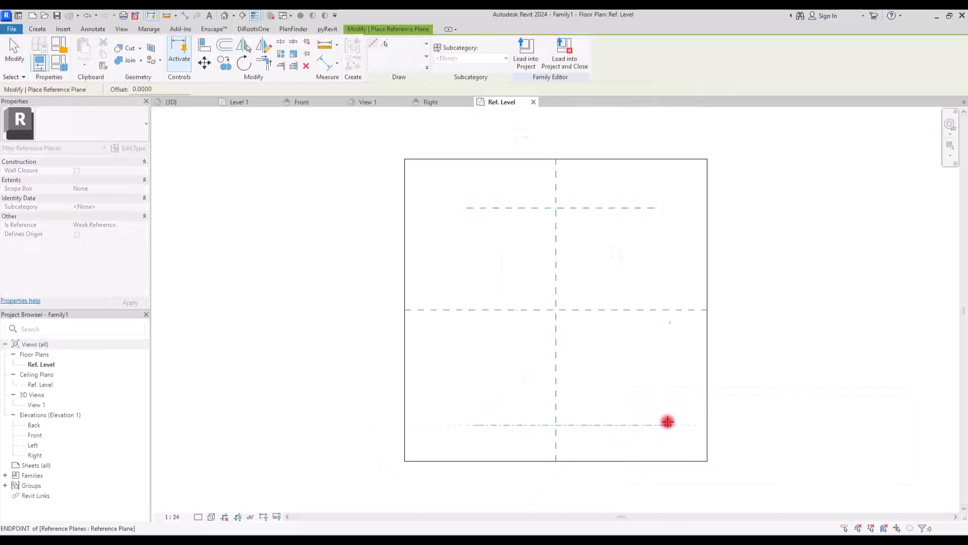
# Dimension the upper, central and lower horizontal reference planes in one string and constrain the segments to be equal.
pyautogui.click(330, 67)
pyautogui.click(492, 208)
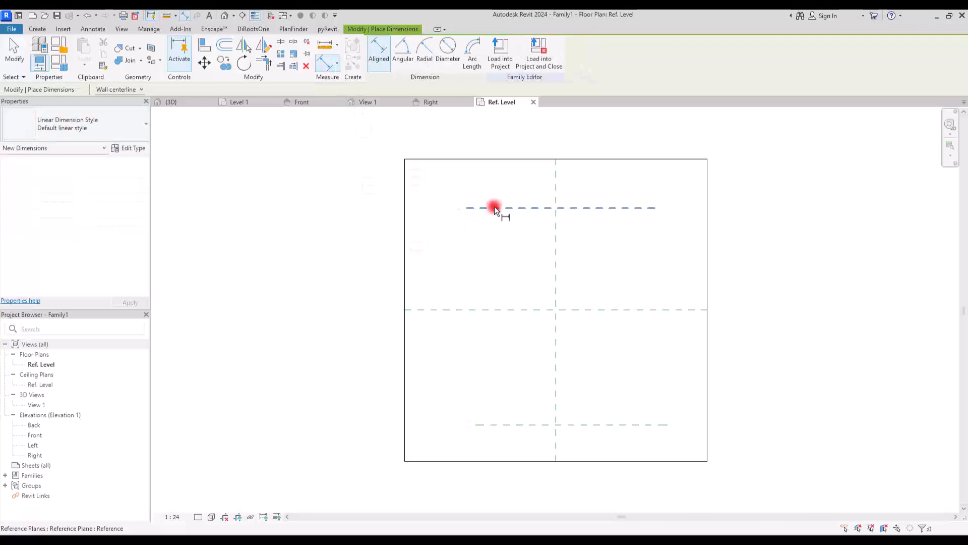
pyautogui.click(491, 310)
pyautogui.click(491, 425)
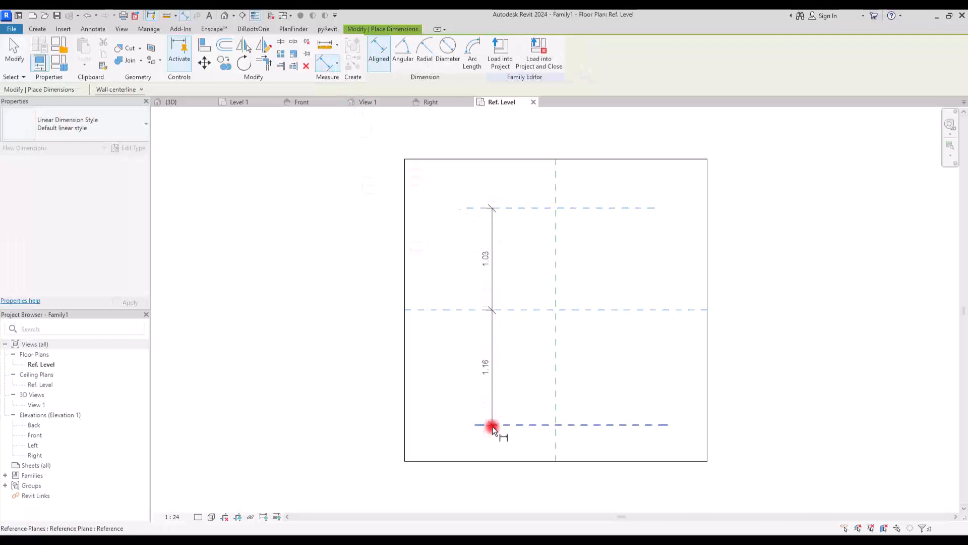
pyautogui.click(462, 434)
pyautogui.click(492, 317)
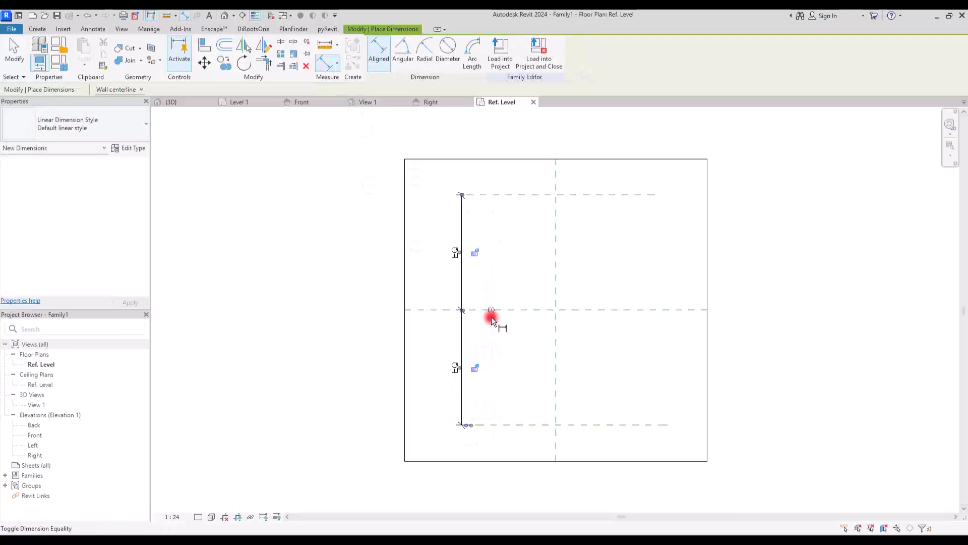
# Dimension the overall distance between the upper and lower reference planes, placing it outside the equality dimension.
pyautogui.click(489, 194)
pyautogui.click(494, 424)
pyautogui.click(443, 448)
pyautogui.press('Escape')
pyautogui.press('Escape')
# Label the overall dimension with a new instance family parameter named Length.
pyautogui.click(440, 254)
pyautogui.click(477, 53)
pyautogui.write('Length')
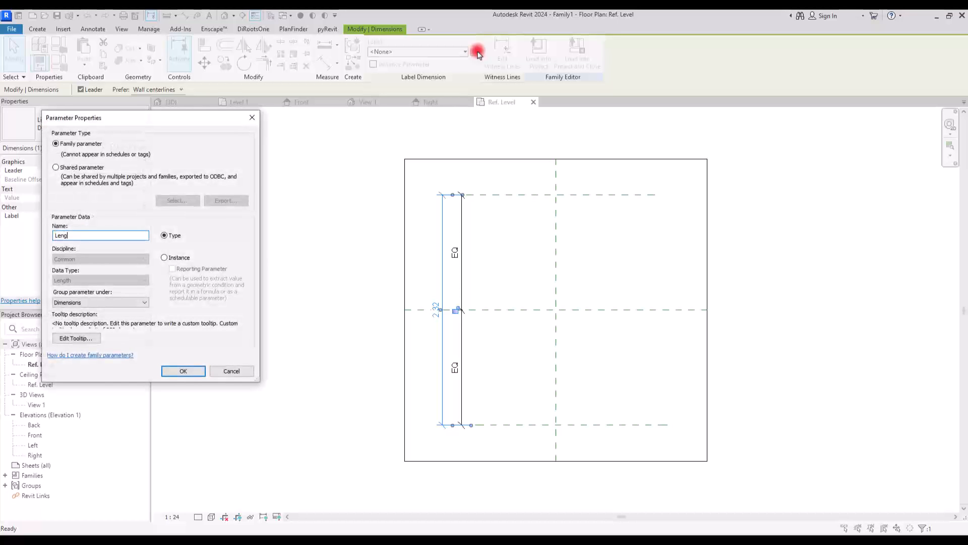
pyautogui.hotkey('alt', 'i')
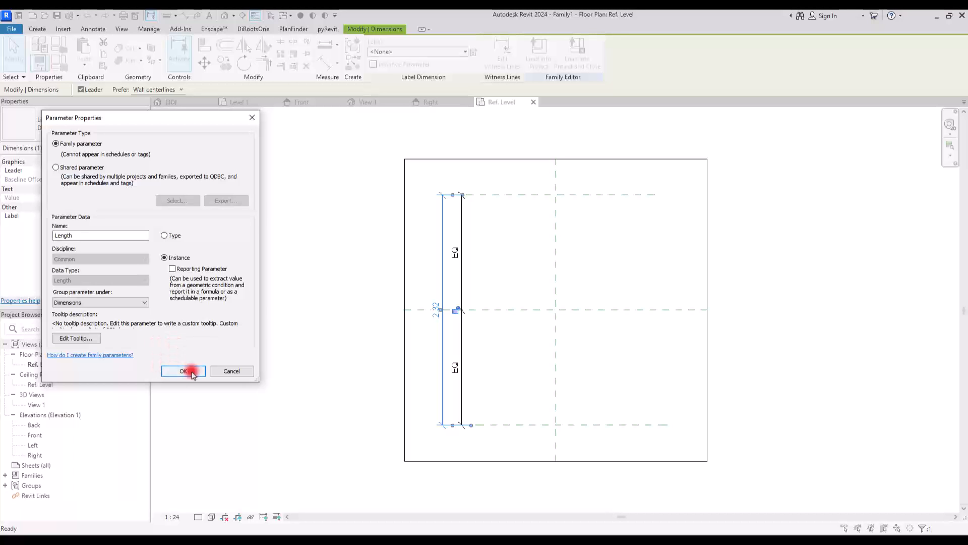
pyautogui.click(184, 371)
pyautogui.click(316, 269)
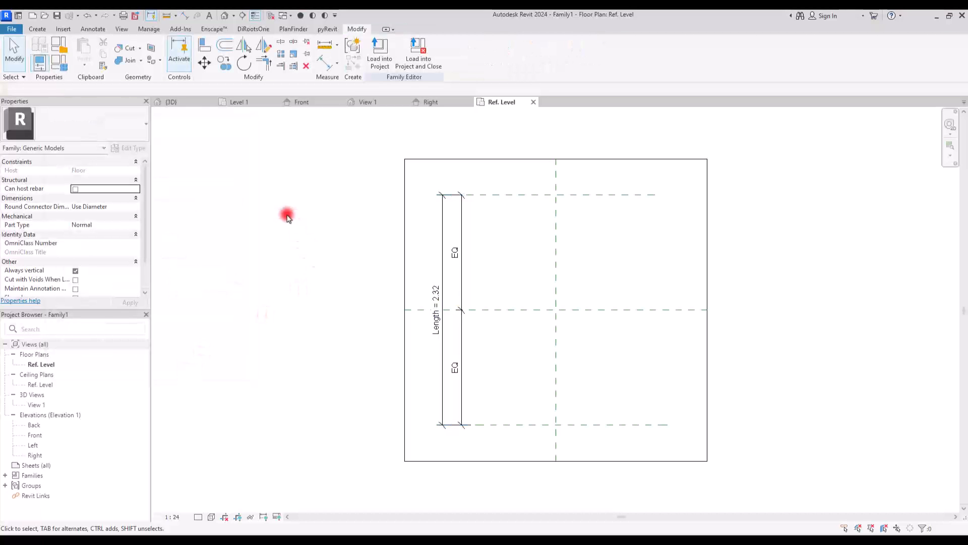
# In the Front elevation, draw a horizontal reference plane across the floor about 0.07 below Ref. Level.
pyautogui.click(305, 101)
pyautogui.moveTo(611, 466); pyautogui.dragTo(497, 421, button='middle')
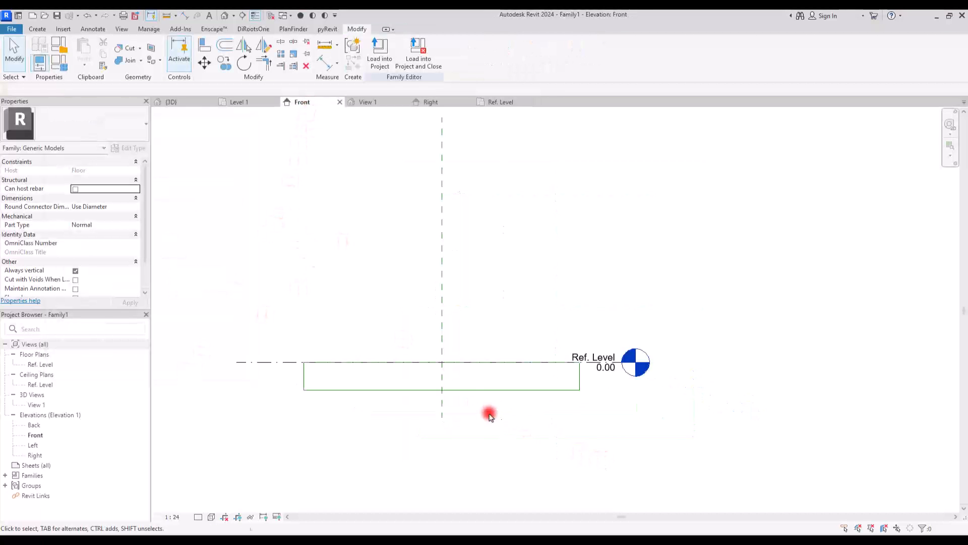
pyautogui.scroll(4, 494, 392)
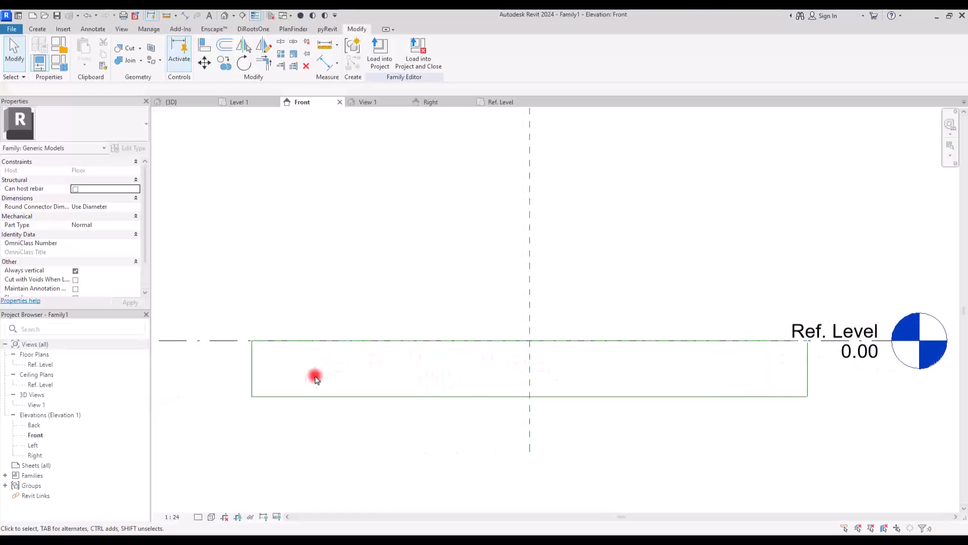
pyautogui.click(37, 29)
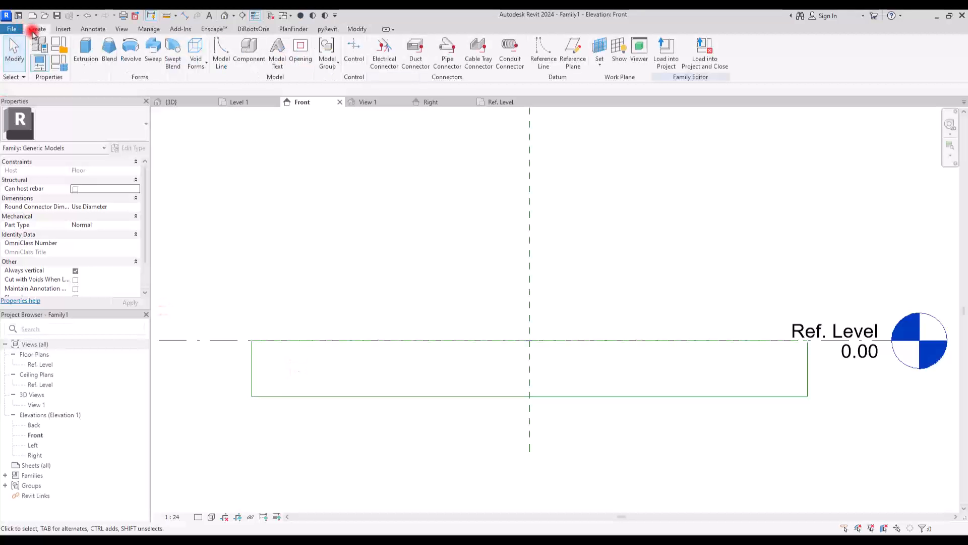
pyautogui.click(203, 355)
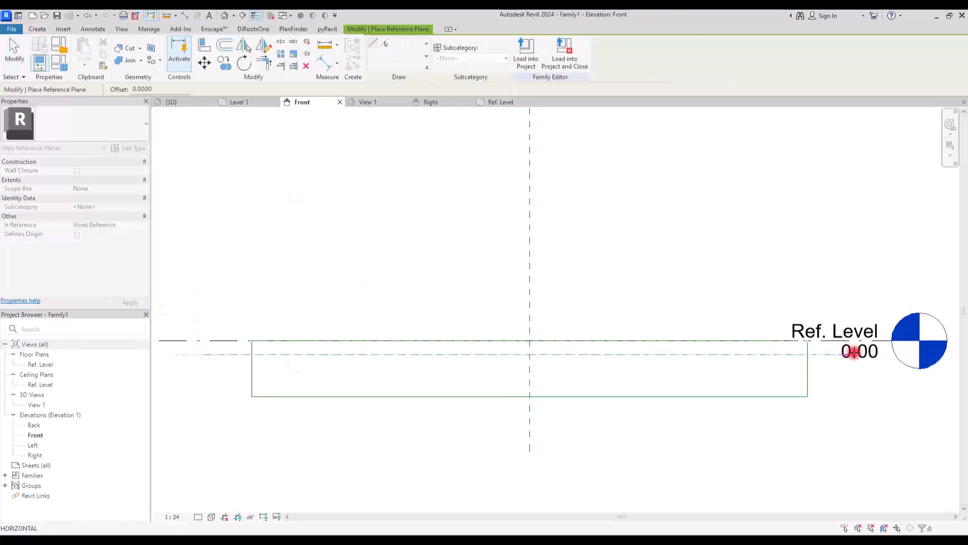
pyautogui.click(842, 356)
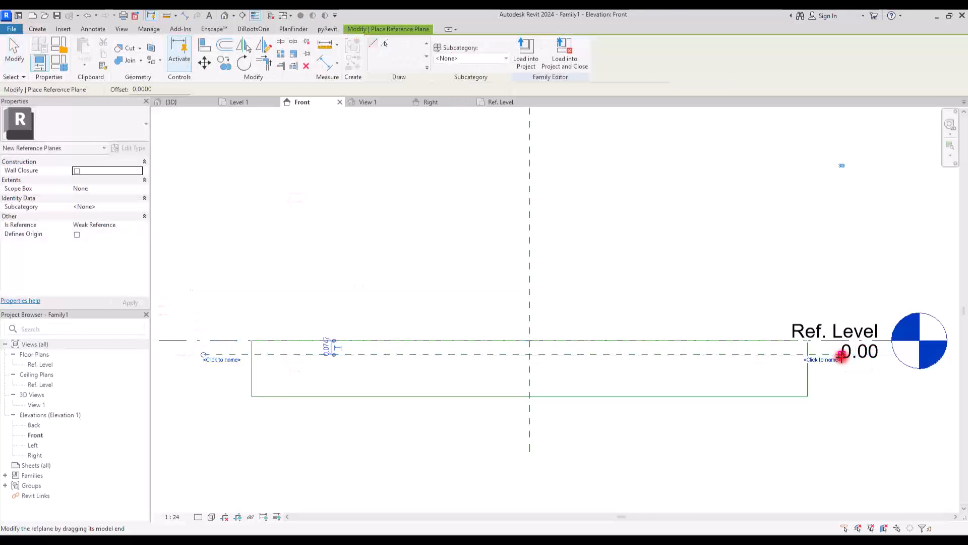
# Dimension the distance from Ref. Level to the horizontal reference plane beneath it.
pyautogui.click(324, 64)
pyautogui.click(223, 343)
pyautogui.click(223, 354)
pyautogui.click(208, 439)
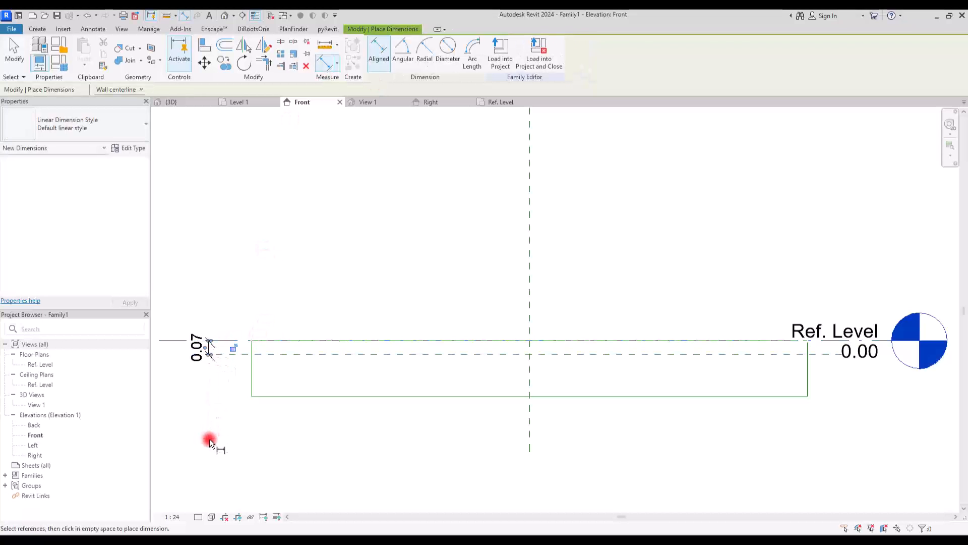
pyautogui.press('Escape')
pyautogui.press('Escape')
# Label the dimension below Ref. Level with a new type family parameter named Depth.
pyautogui.click(208, 348)
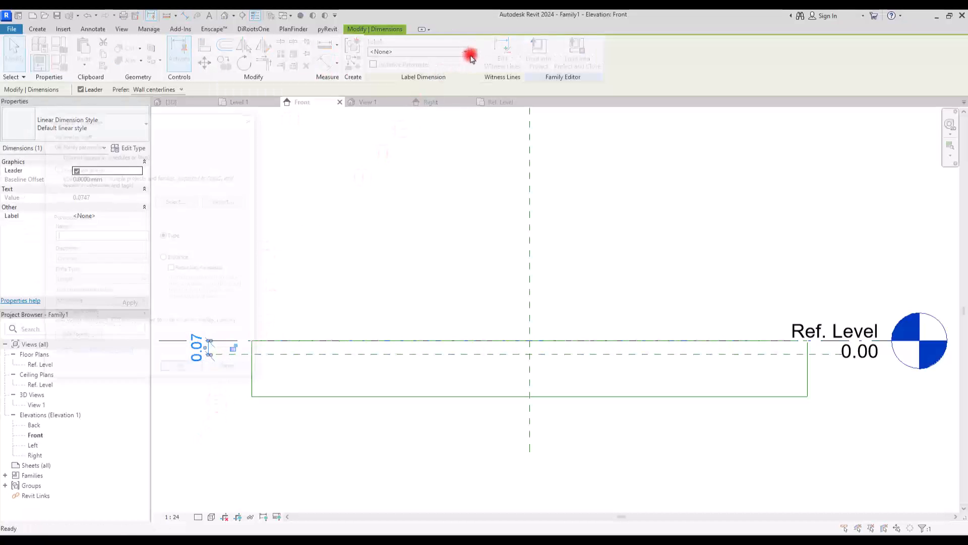
pyautogui.click(469, 57)
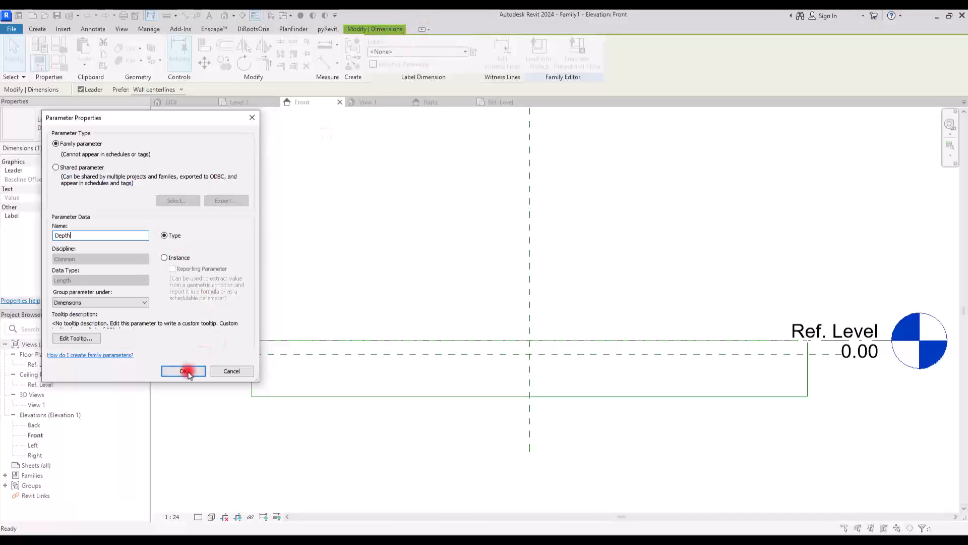
pyautogui.click(184, 371)
pyautogui.click(251, 252)
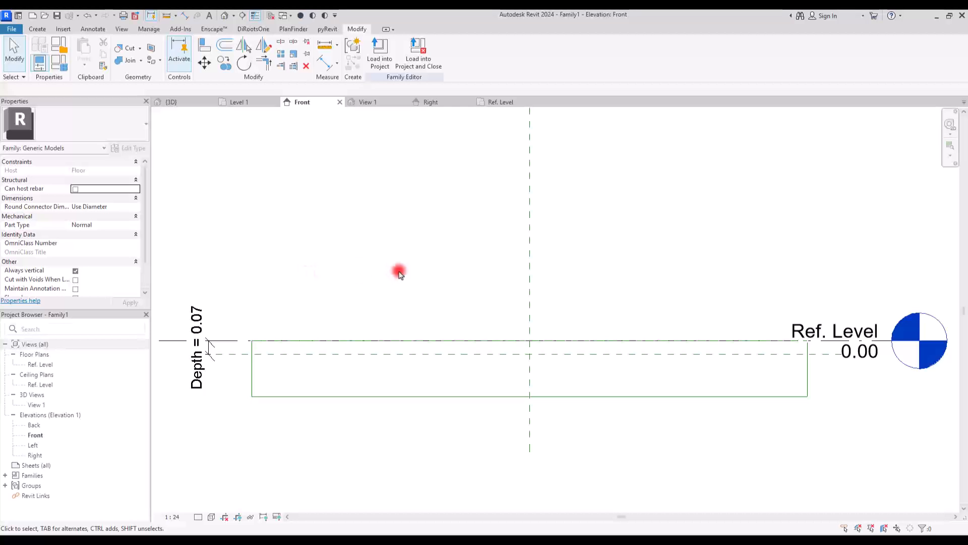
# Draw two short vertical reference planes in the Front elevation, one on each side of the central plane.
pyautogui.scroll(1, 576, 379)
pyautogui.scroll(2, 576, 379)
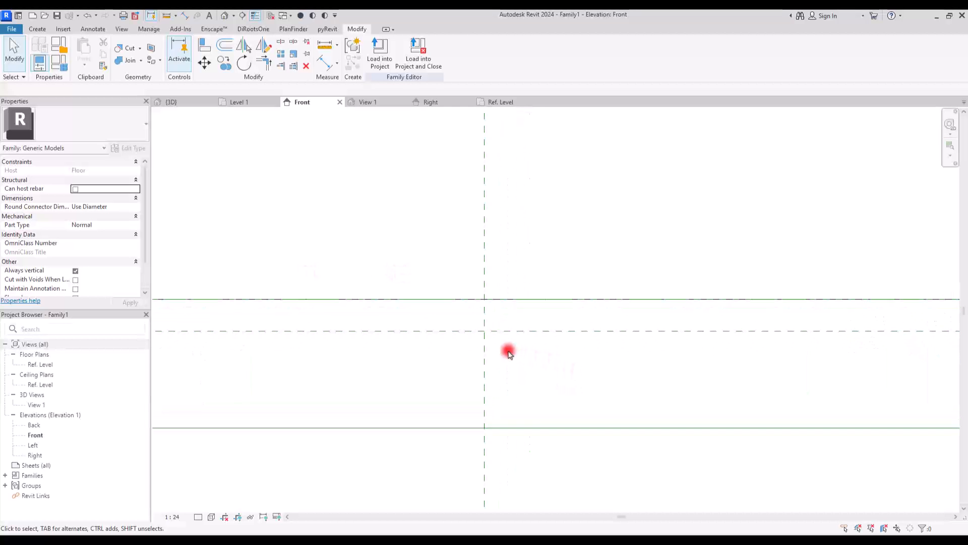
pyautogui.click(39, 28)
pyautogui.click(572, 53)
pyautogui.click(443, 202)
pyautogui.click(443, 400)
pyautogui.click(497, 202)
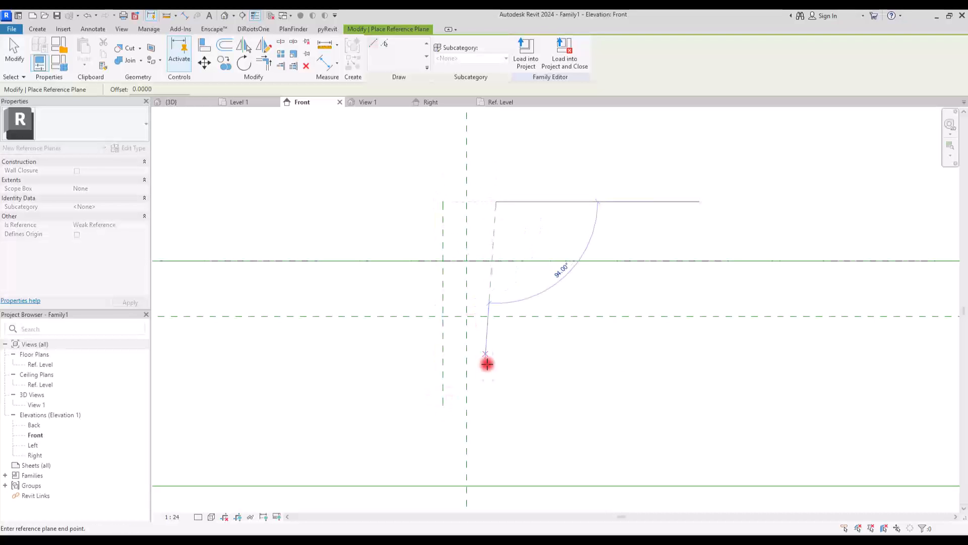
pyautogui.click(497, 390)
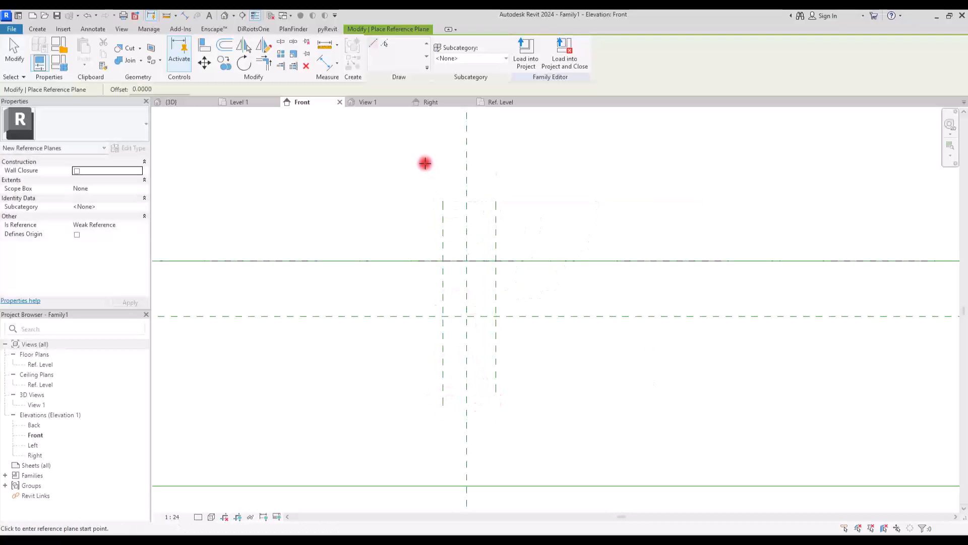
# Dimension the three vertical reference planes in one string and constrain the segments to be equal.
pyautogui.click(324, 60)
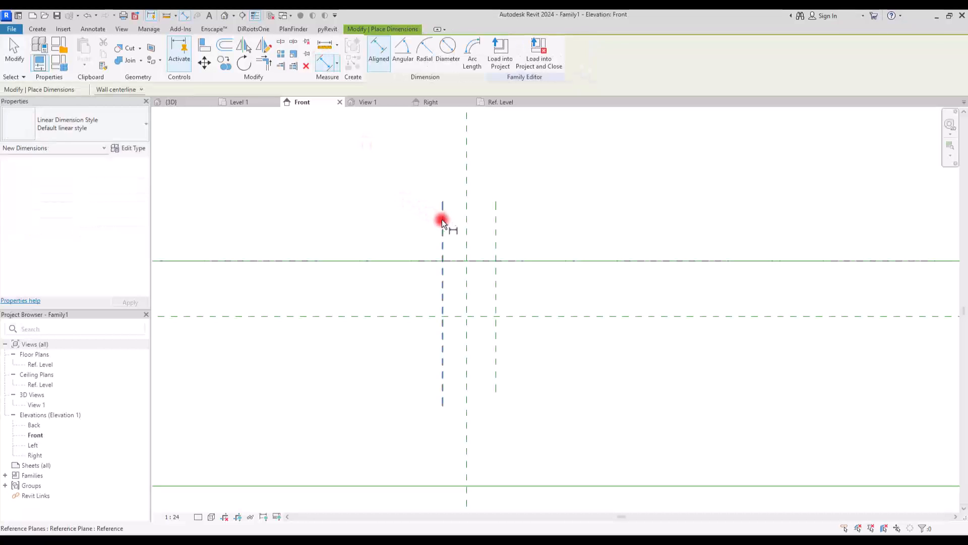
pyautogui.click(466, 219)
pyautogui.click(497, 221)
pyautogui.click(613, 190)
pyautogui.moveTo(614, 190); pyautogui.dragTo(593, 289, button='middle')
pyautogui.scroll(-5, 484, 362)
pyautogui.click(454, 383)
# Dimension the overall distance between the two outer vertical planes and set the view scale to 1:10.
pyautogui.scroll(4, 461, 316)
pyautogui.click(421, 392)
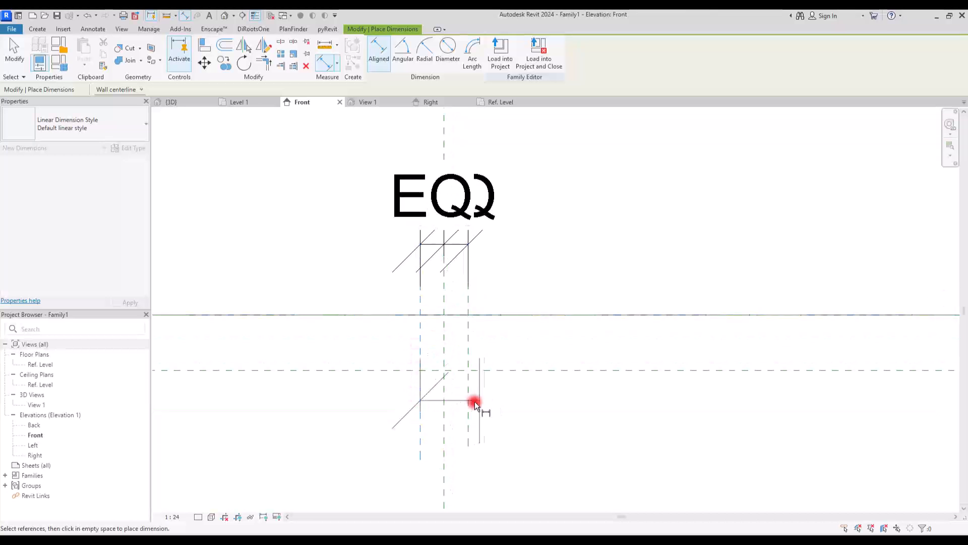
pyautogui.click(584, 153)
pyautogui.press('Escape')
pyautogui.press('Escape')
pyautogui.click(171, 517)
pyautogui.click(211, 405)
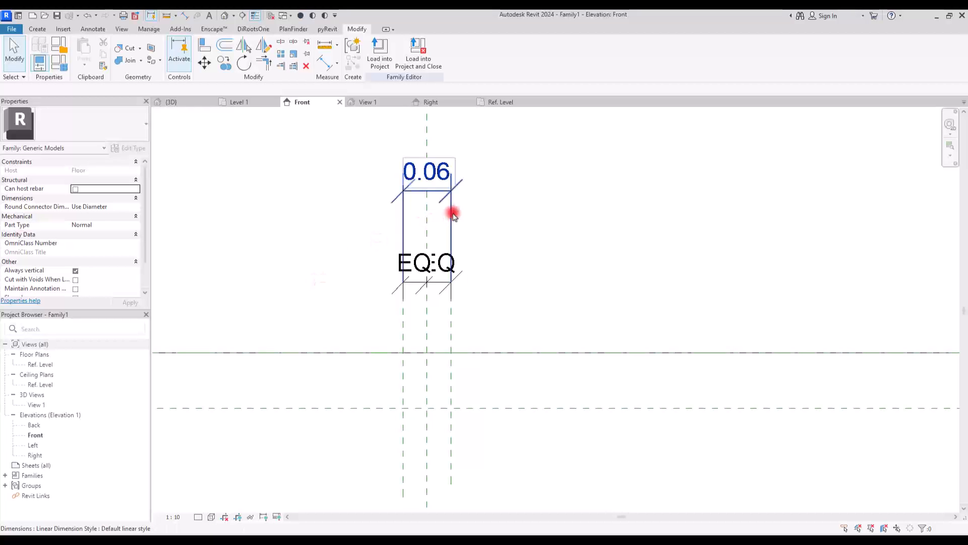
# Label the overall dimension between the outer vertical planes with a new type family parameter named Width.
pyautogui.click(450, 210)
pyautogui.click(474, 53)
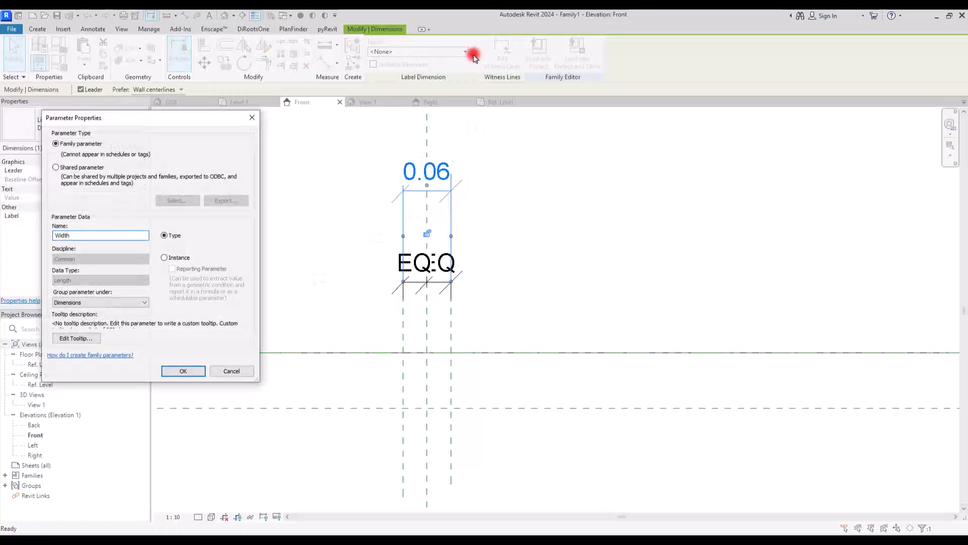
pyautogui.write('Width')
pyautogui.press('Return')
pyautogui.click(371, 209)
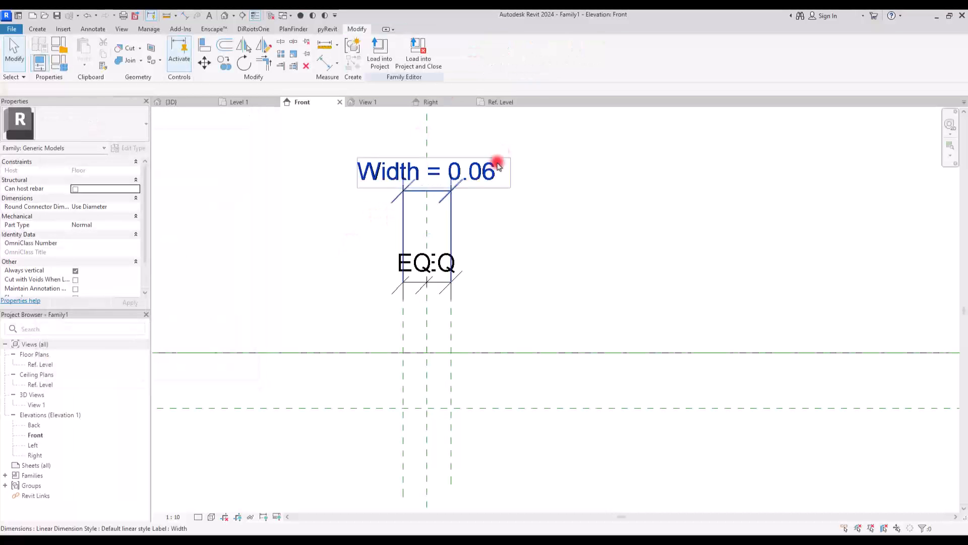
# Start a sweep in the Ref. Level plan and sketch its path along the central vertical plane from the upper to the lower reference plane.
pyautogui.click(506, 102)
pyautogui.scroll(-1, 270, 275)
pyautogui.scroll(2, 586, 260)
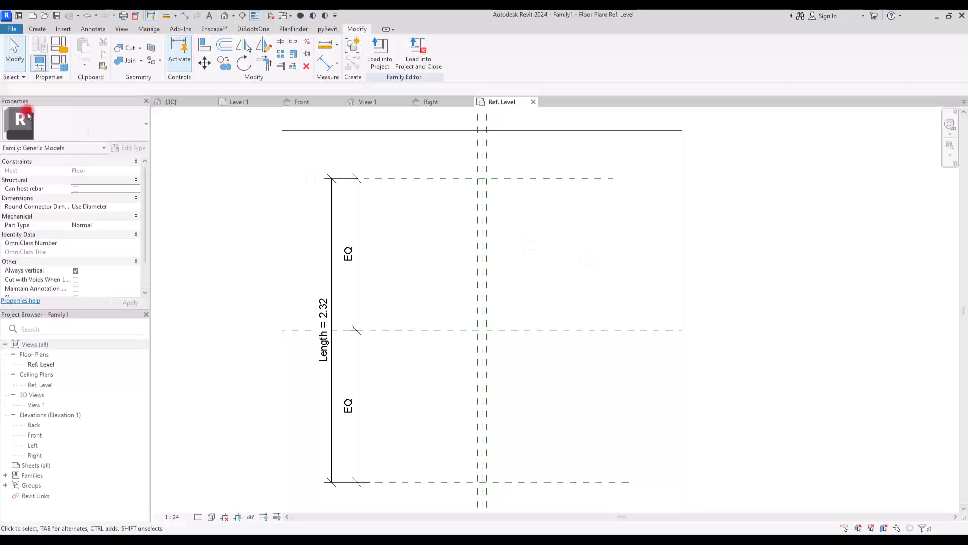
pyautogui.click(39, 30)
pyautogui.click(151, 72)
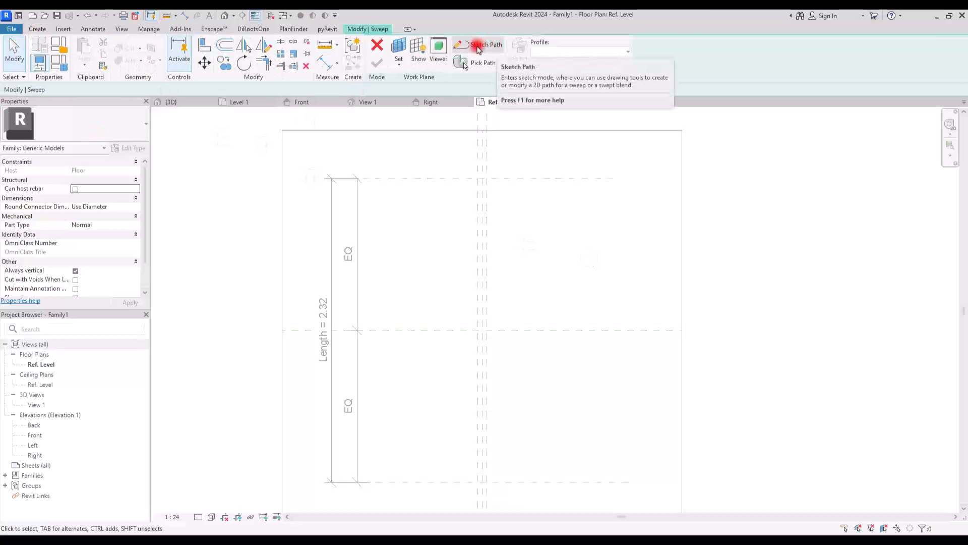
pyautogui.click(478, 49)
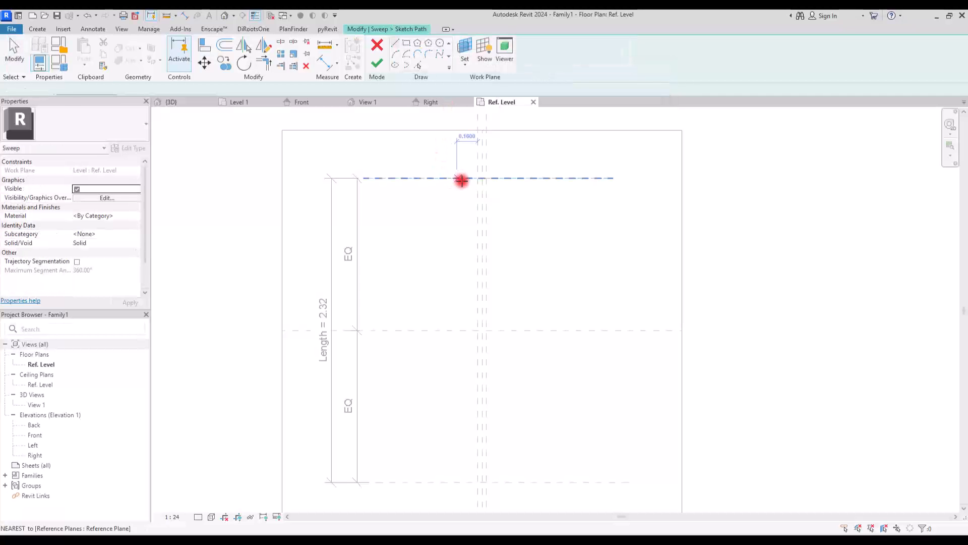
pyautogui.click(481, 178)
pyautogui.click(482, 482)
pyautogui.press('Escape')
pyautogui.press('Escape')
# Align and lock the sweep path's upper end to the upper reference plane and finish the path sketch.
pyautogui.scroll(-1, 347, 227)
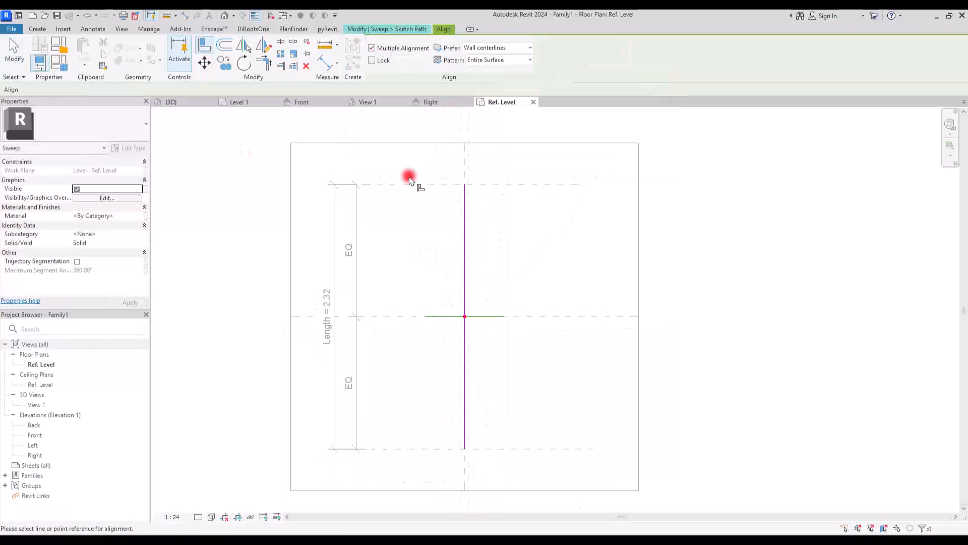
pyautogui.click(462, 161)
pyautogui.click(468, 244)
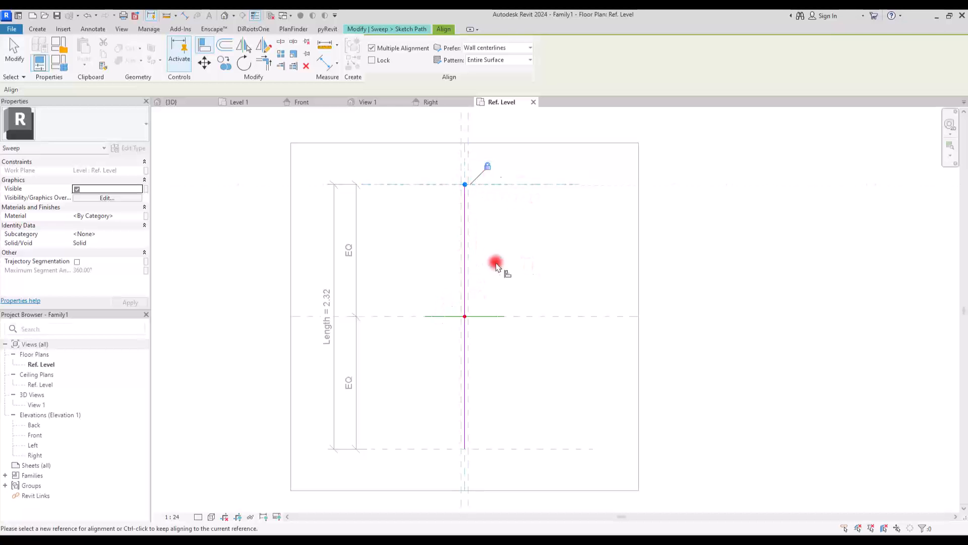
pyautogui.press('Escape')
pyautogui.click(379, 65)
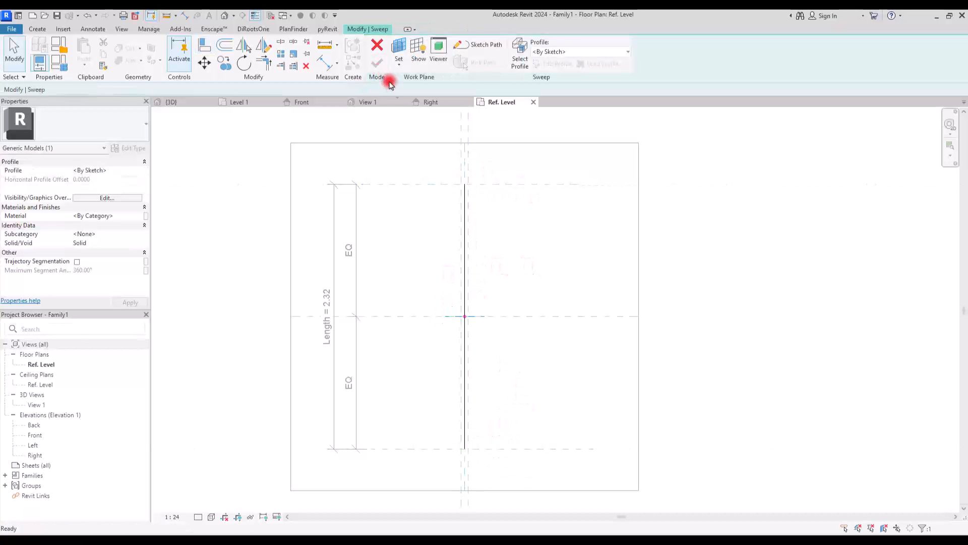
# Edit the sweep profile in the Front elevation and sketch a rectangle bounded by the outer vertical planes, Ref. Level and the Depth plane.
pyautogui.click(552, 65)
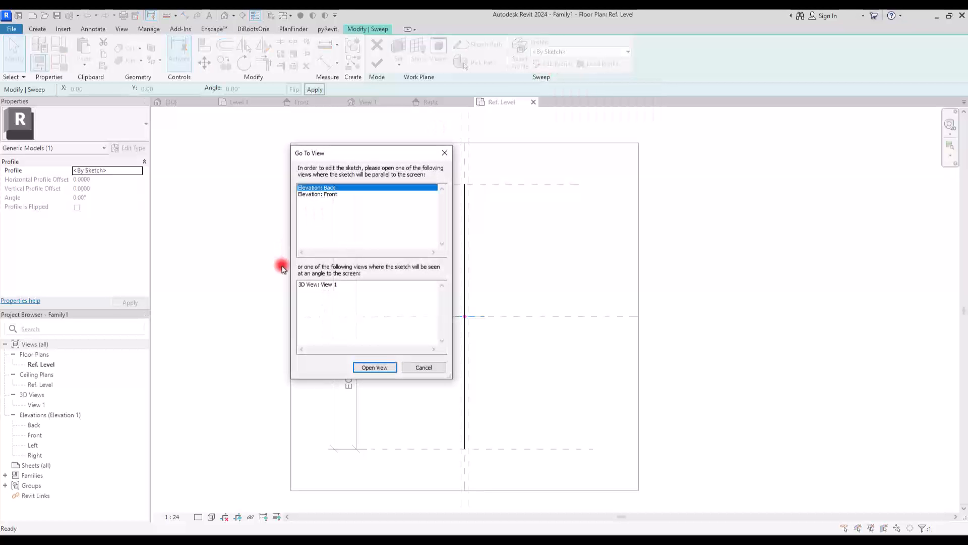
pyautogui.doubleClick(336, 196)
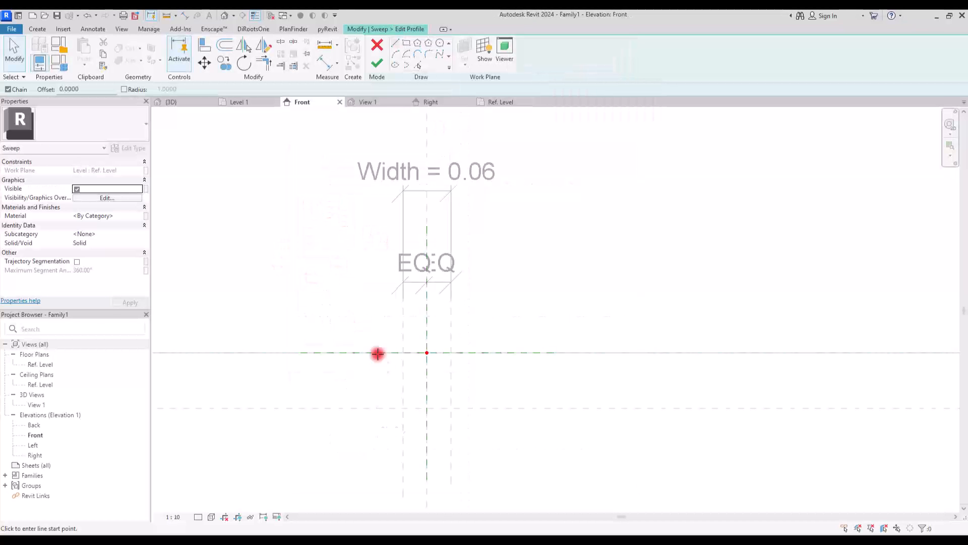
pyautogui.scroll(3, 396, 405)
pyautogui.click(406, 44)
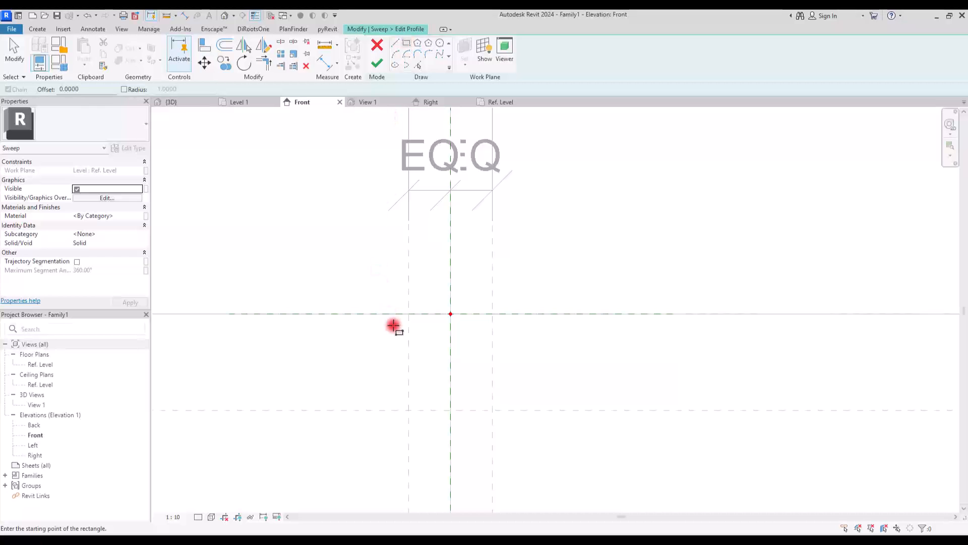
pyautogui.click(409, 313)
pyautogui.click(491, 409)
# Lock the profile rectangle's sides to the surrounding reference planes and Ref. Level, and end the rectangle command.
pyautogui.click(475, 344)
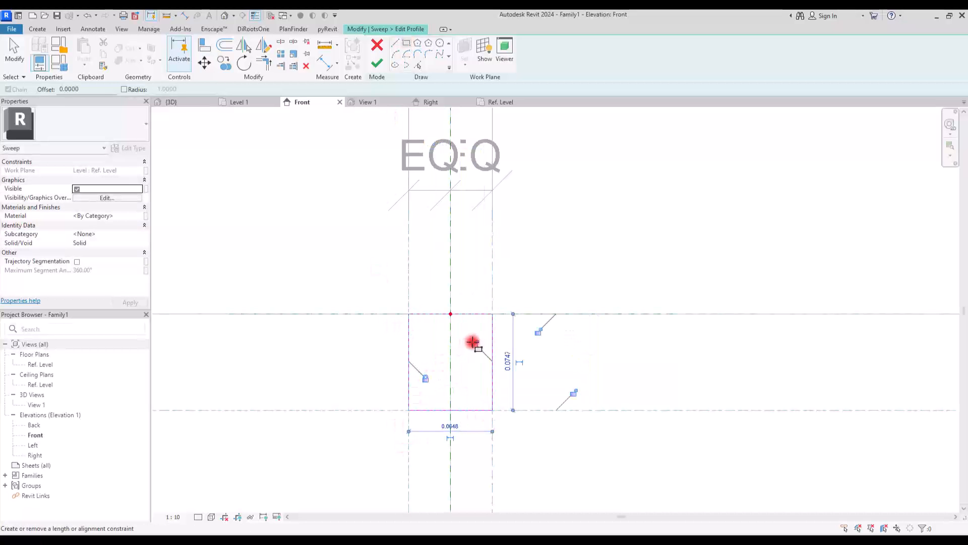
pyautogui.click(576, 392)
pyautogui.click(541, 334)
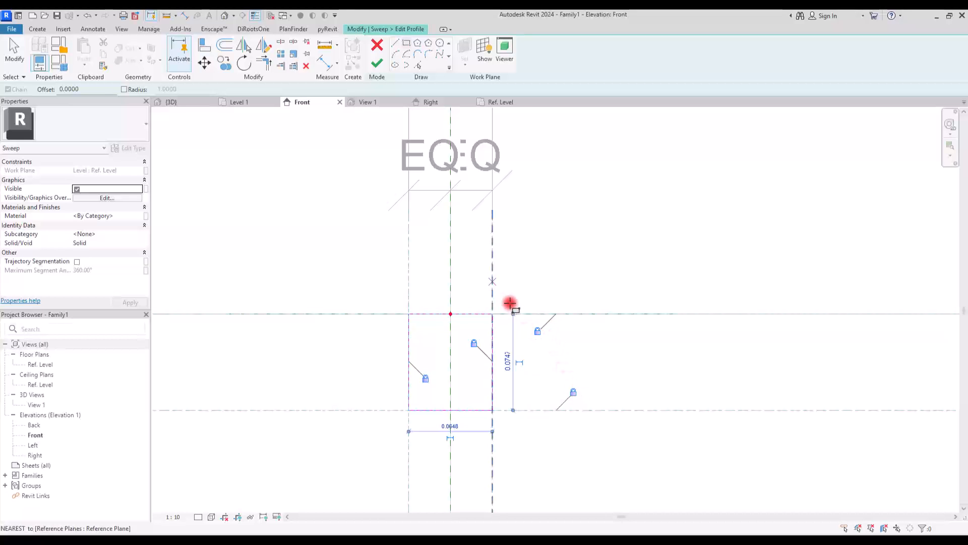
pyautogui.press('Escape')
pyautogui.scroll(-5, 508, 303)
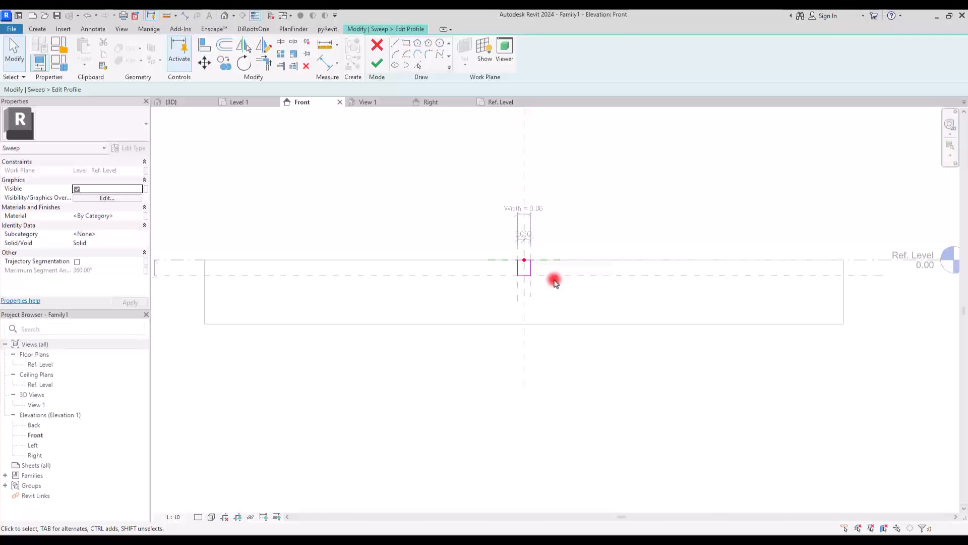
# Finish the sweep profile and the sweep, and check the resulting bar in the 3D view.
pyautogui.click(377, 64)
pyautogui.click(377, 63)
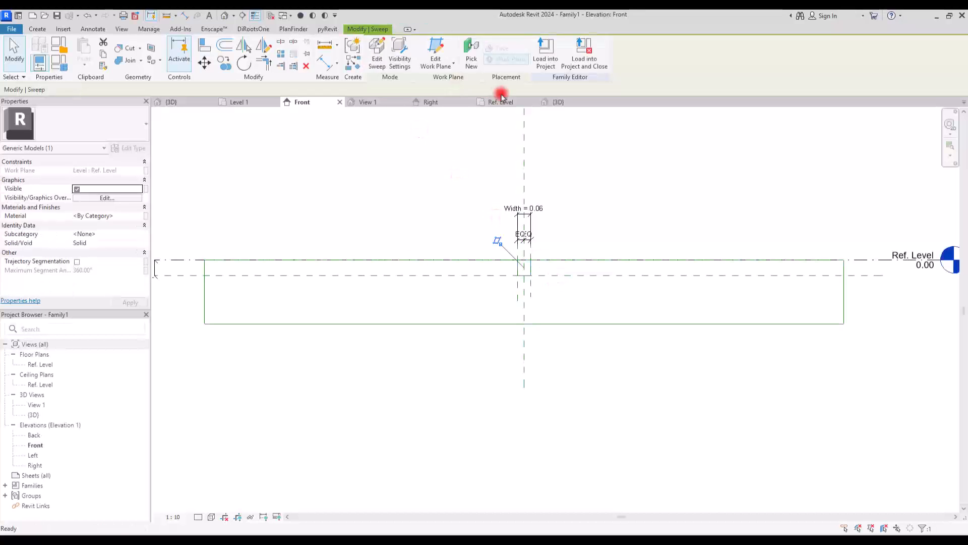
pyautogui.click(565, 104)
pyautogui.click(341, 206)
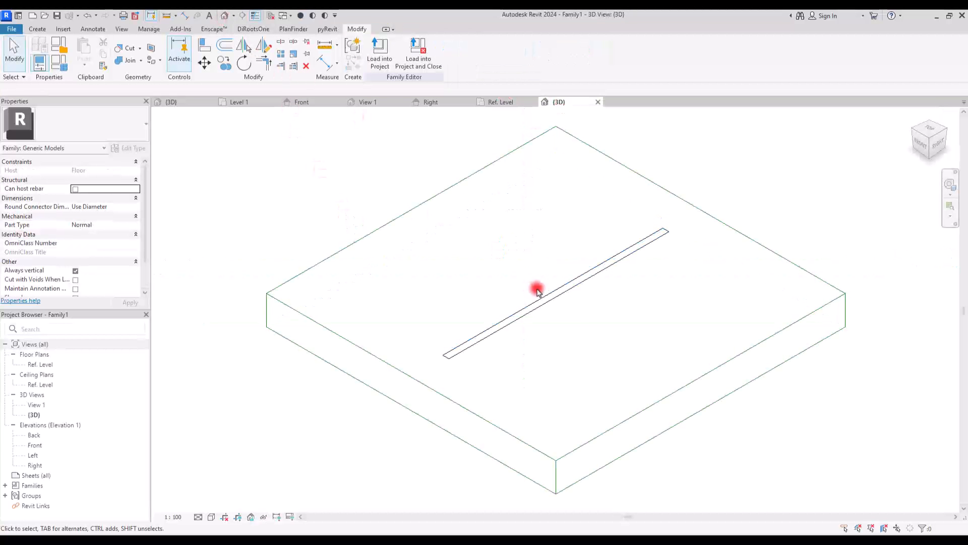
pyautogui.keyDown('shift'); pyautogui.moveTo(668, 338); pyautogui.dragTo(832, 328, button='middle'); pyautogui.keyUp('shift')
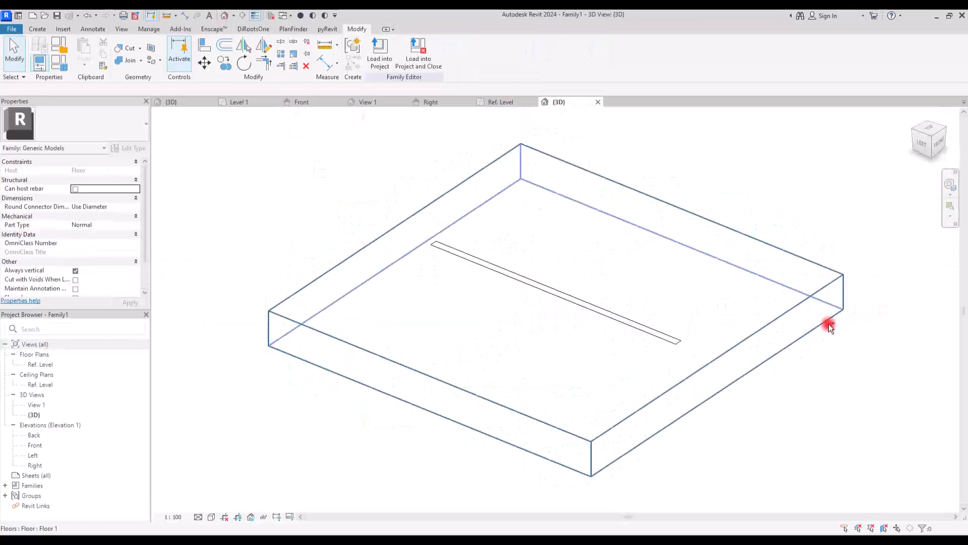
pyautogui.click(652, 331)
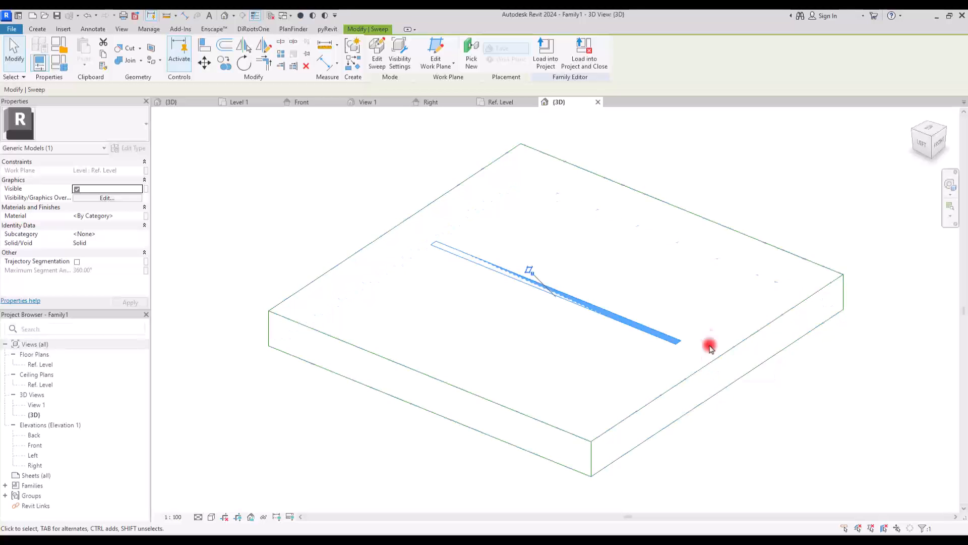
pyautogui.click(665, 309)
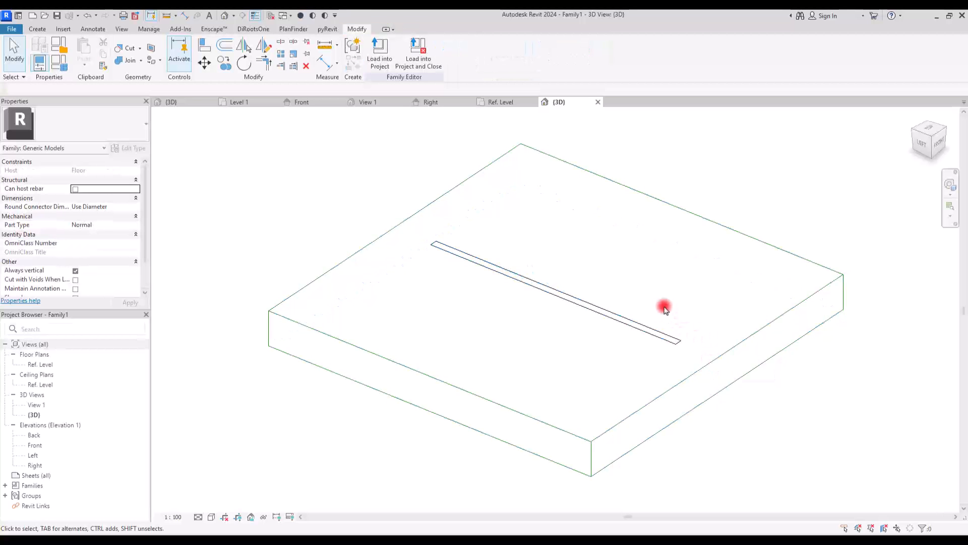
# Copy the sweep, paste it aligned to the same place, and change the pasted copy from solid to void.
pyautogui.click(640, 328)
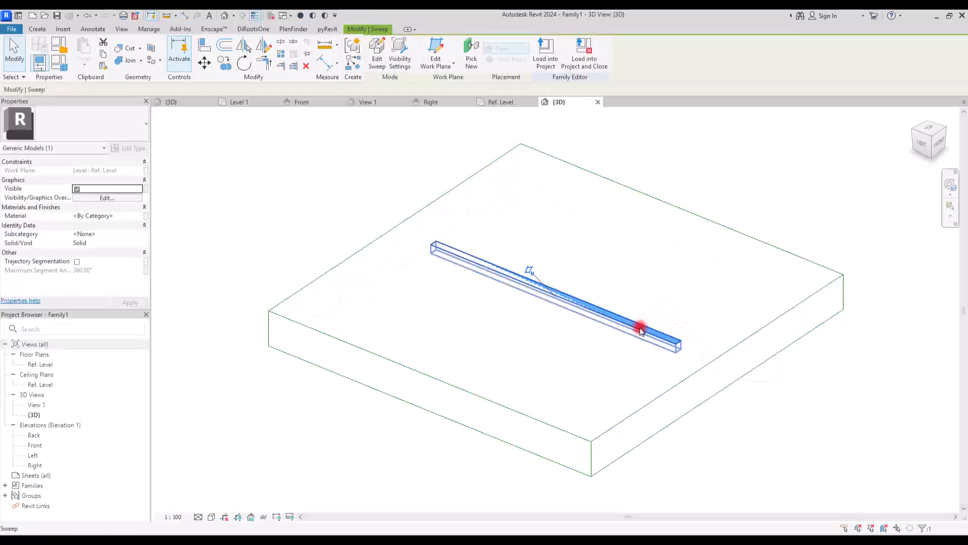
pyautogui.click(102, 54)
pyautogui.click(89, 61)
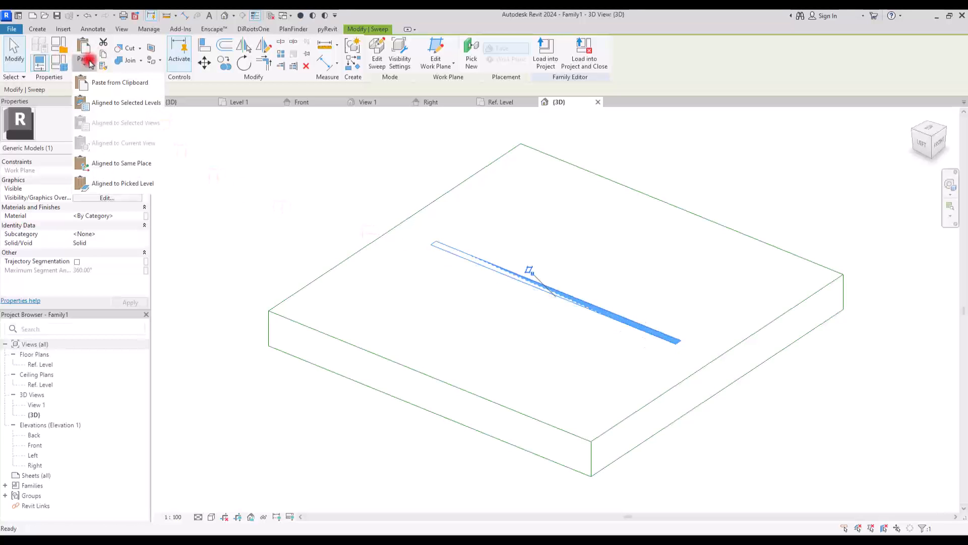
pyautogui.click(112, 170)
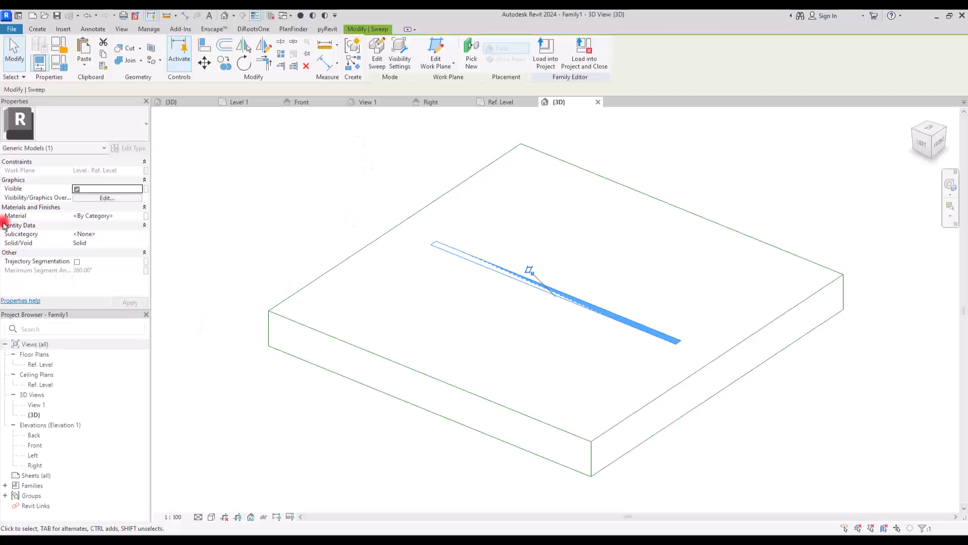
pyautogui.click(135, 243)
pyautogui.click(86, 260)
pyautogui.click(302, 180)
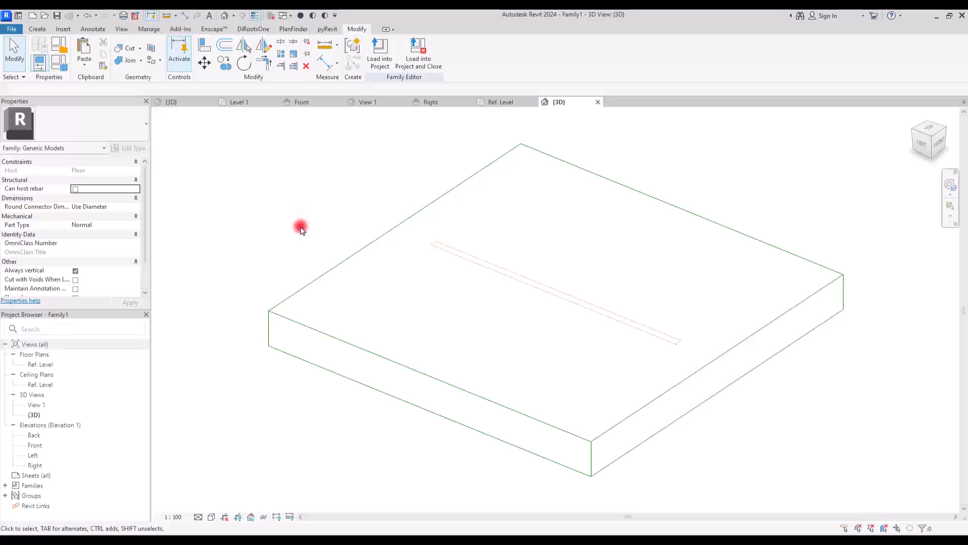
# Cut the host floor with the void sweep and end the Cut command.
pyautogui.click(124, 51)
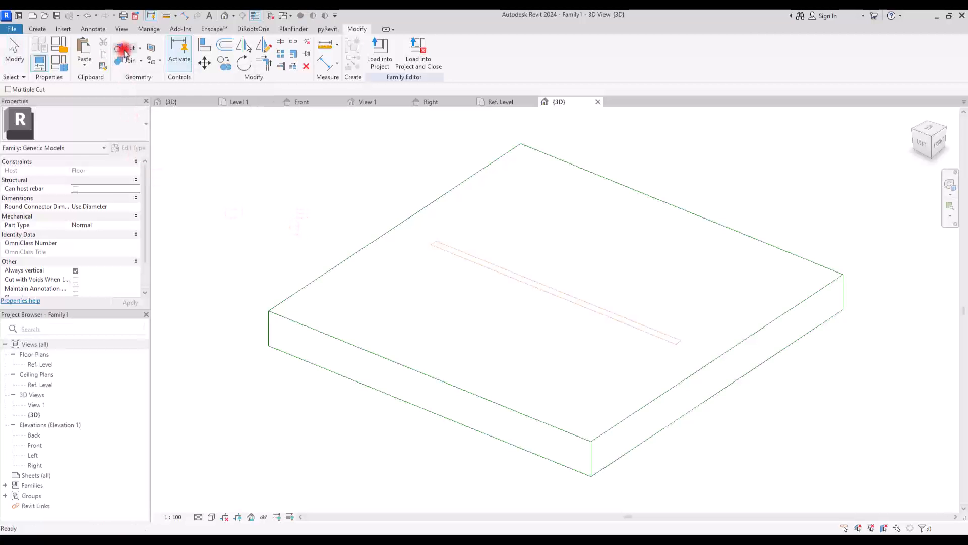
pyautogui.click(404, 363)
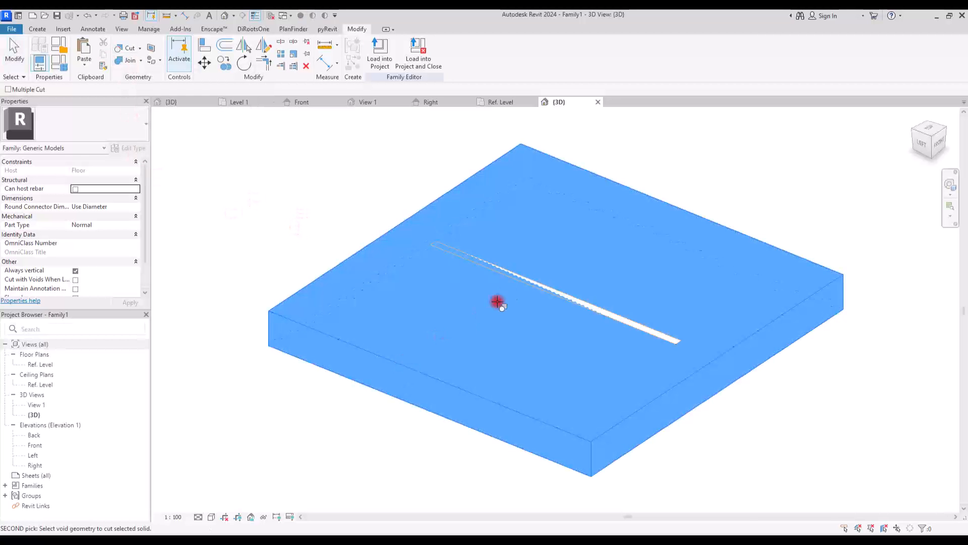
pyautogui.click(523, 275)
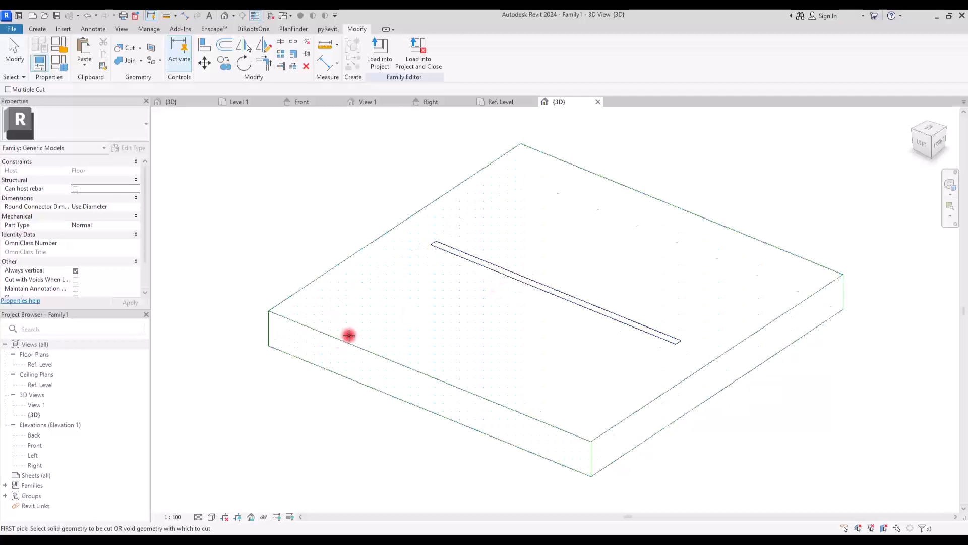
pyautogui.press('Escape')
# Set the 3D view's visual style to Consistent Colors.
pyautogui.click(211, 517)
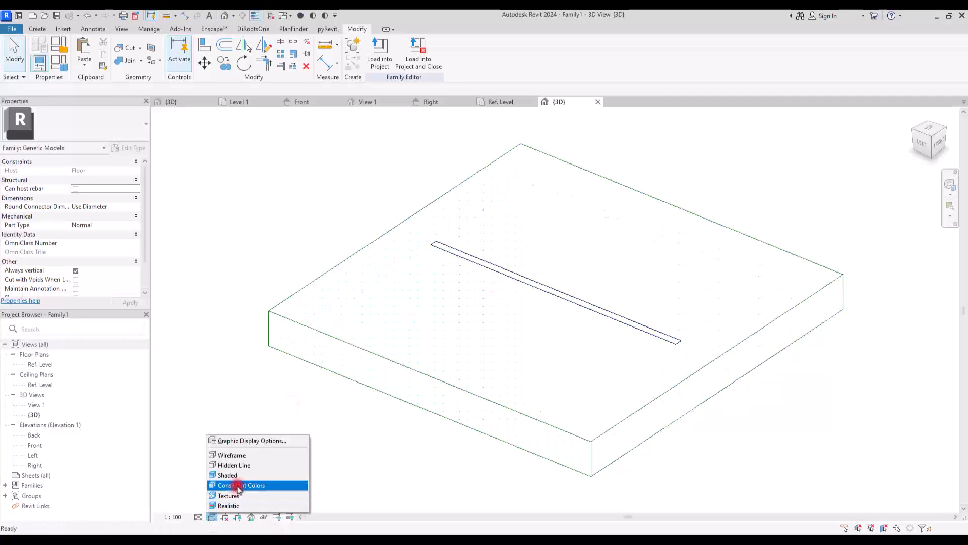
pyautogui.click(237, 483)
pyautogui.keyDown('shift'); pyautogui.moveTo(676, 384); pyautogui.dragTo(422, 153, button='middle'); pyautogui.keyUp('shift')
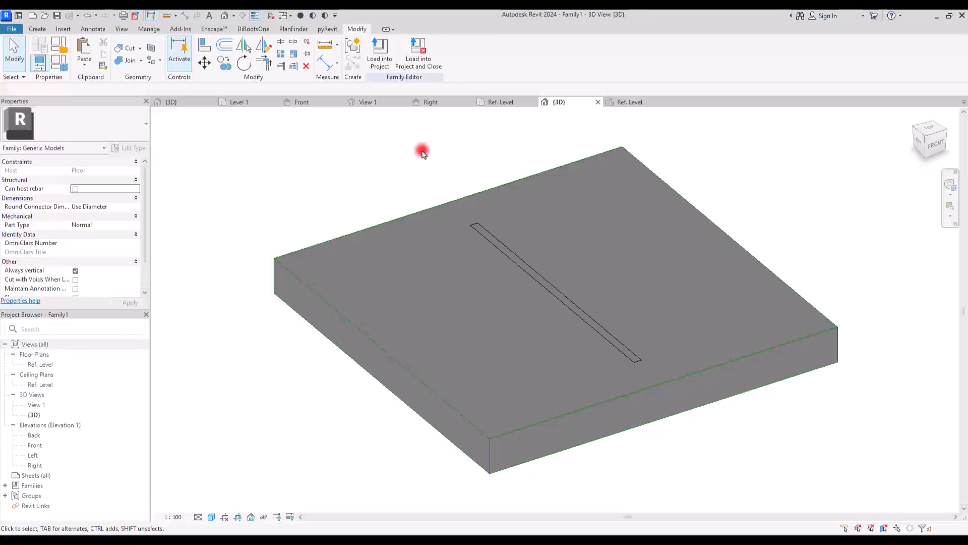
# Associate the solid sweep's material with a new material parameter named Profile.
pyautogui.click(503, 245)
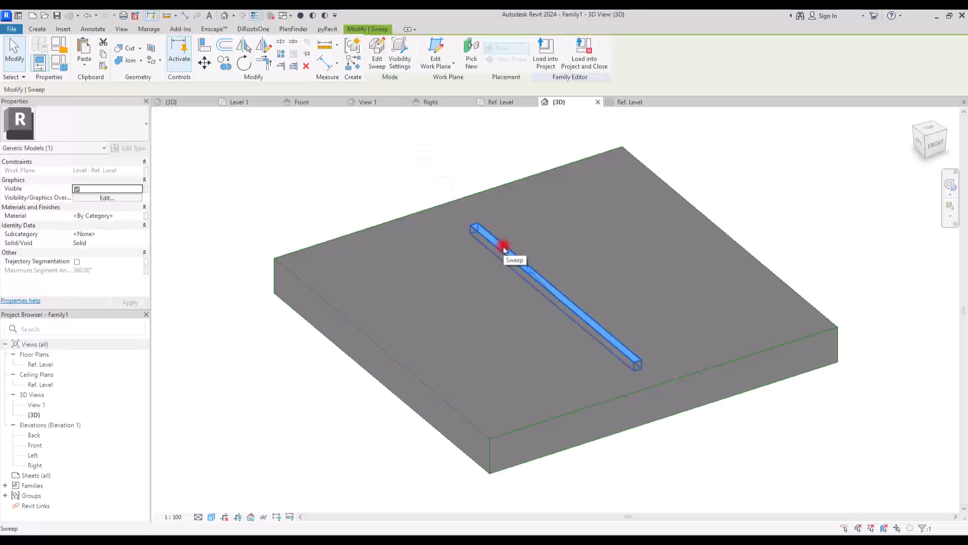
pyautogui.click(79, 251)
pyautogui.click(42, 223)
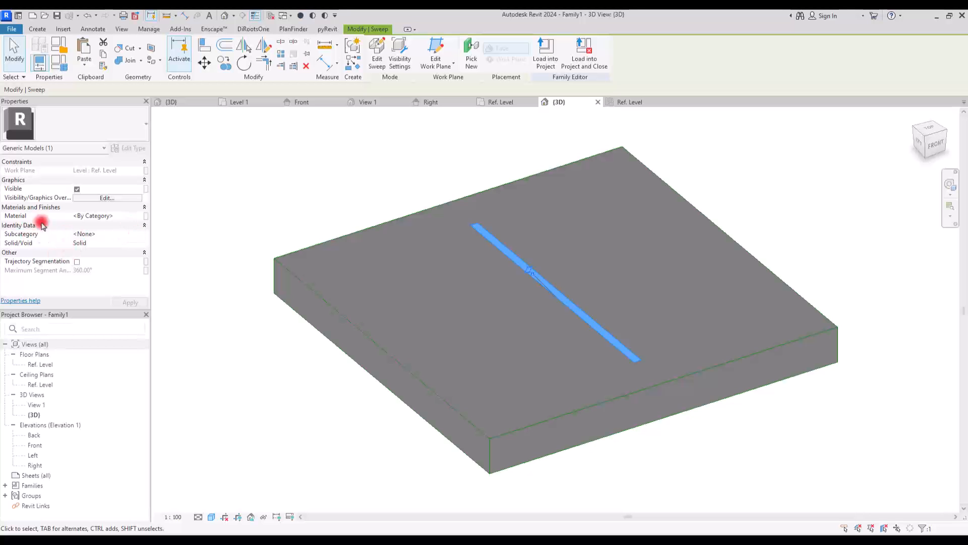
pyautogui.click(147, 218)
pyautogui.click(365, 281)
pyautogui.write('Profile')
pyautogui.press('Return')
pyautogui.click(458, 308)
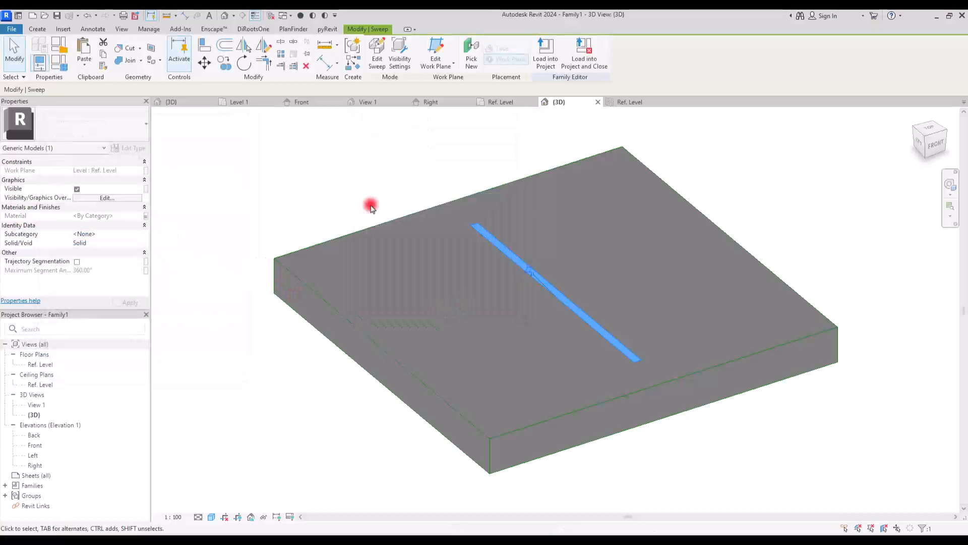
# Load the family into the Tile Trim project and place one instance on the wood floor in the 3D view, near the inner border.
pyautogui.click(393, 136)
pyautogui.click(379, 50)
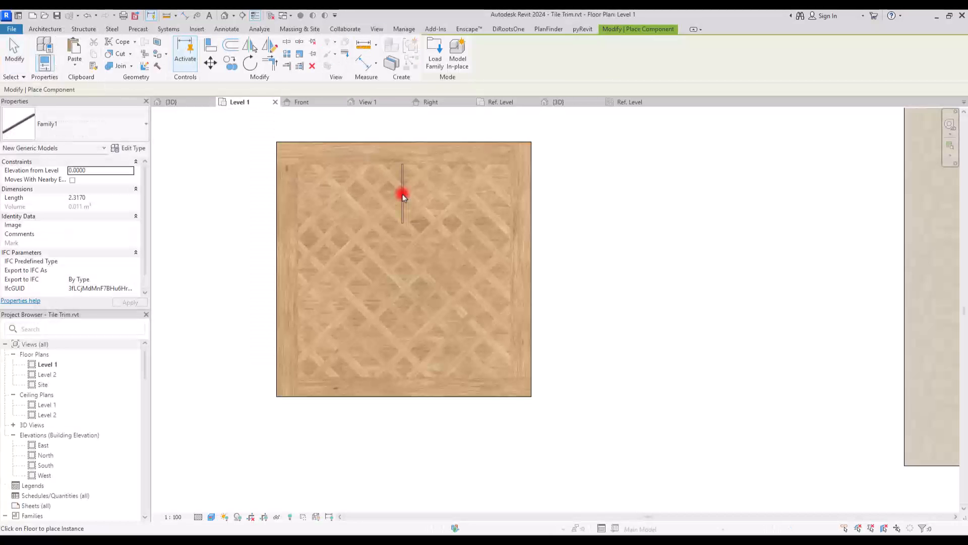
pyautogui.scroll(5, 315, 265)
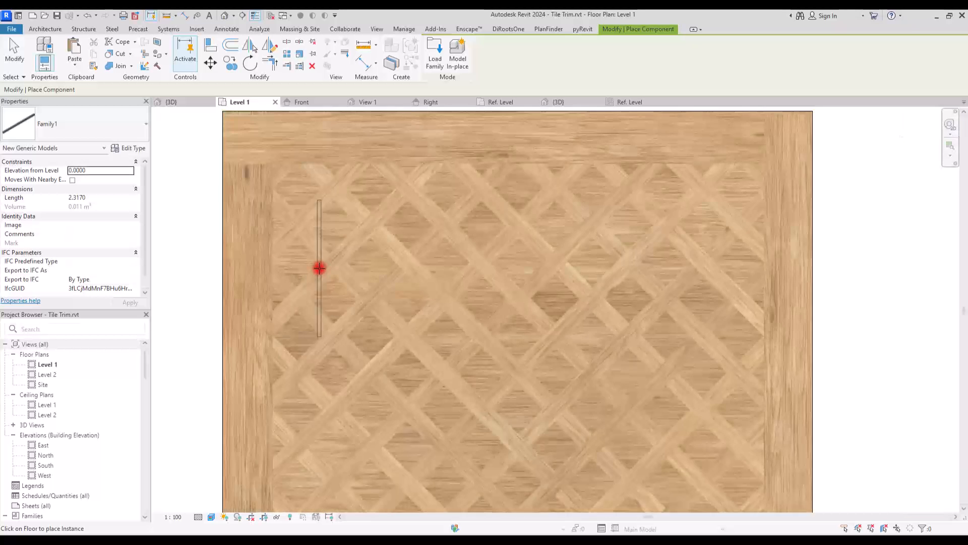
pyautogui.scroll(-9, 338, 308)
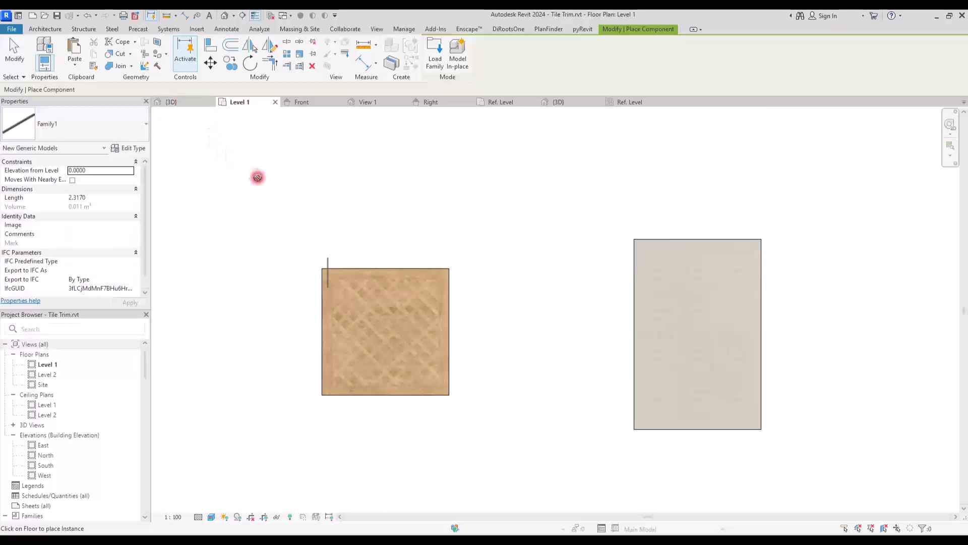
pyautogui.click(171, 102)
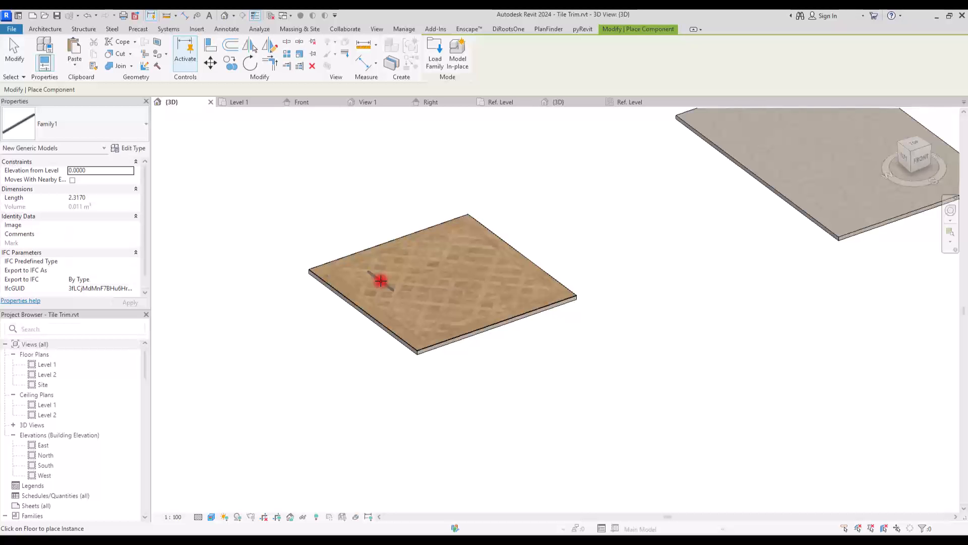
pyautogui.scroll(5, 374, 281)
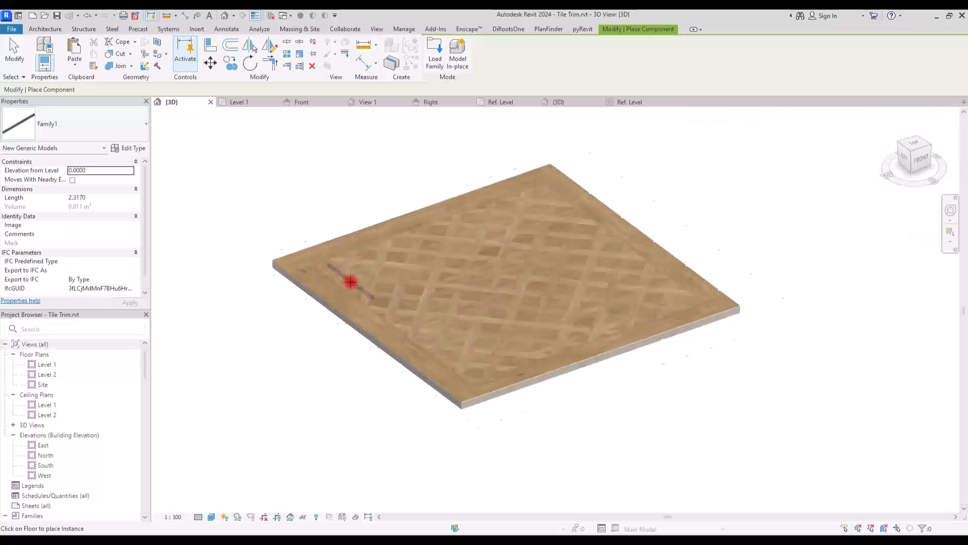
pyautogui.click(321, 284)
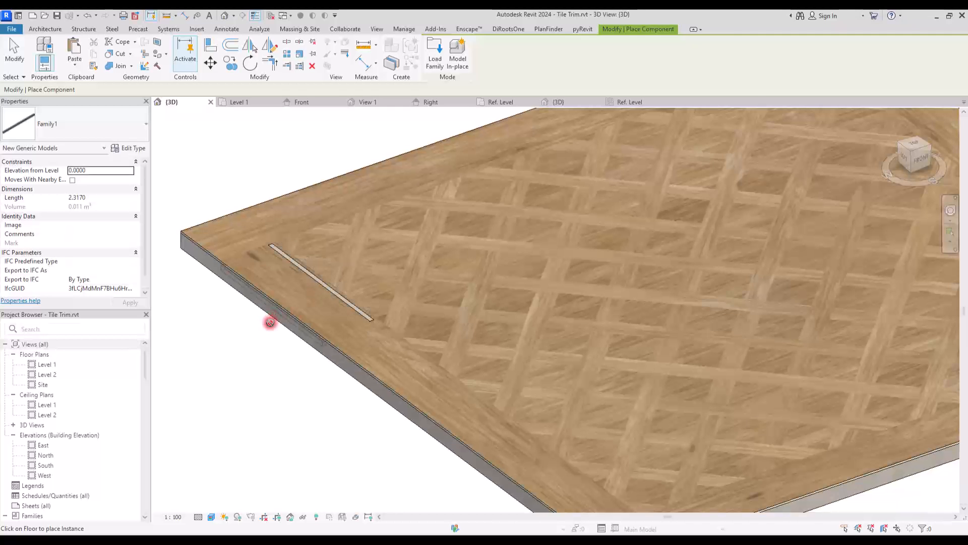
pyautogui.press('Escape')
# Examine the end of the placed trim up close and check its properties.
pyautogui.scroll(6, 313, 298)
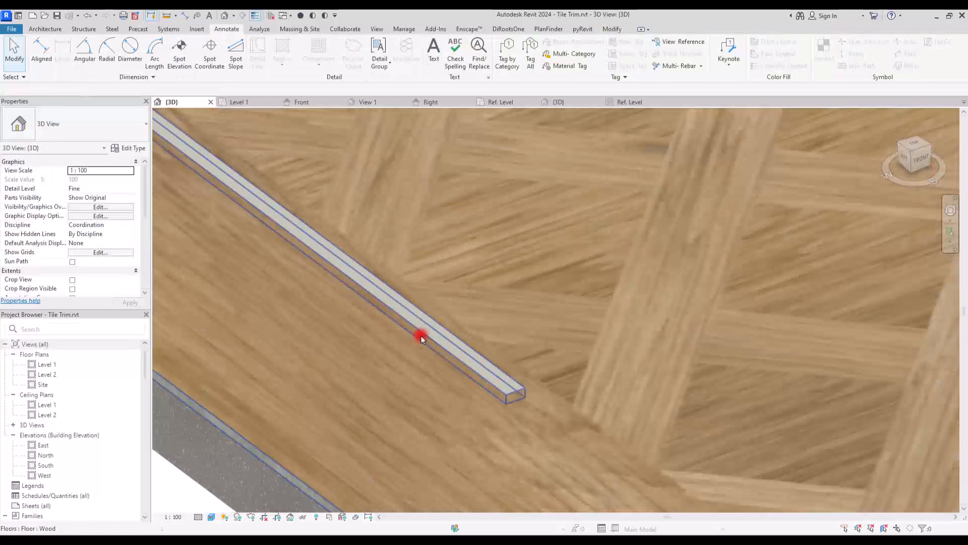
pyautogui.scroll(5, 455, 352)
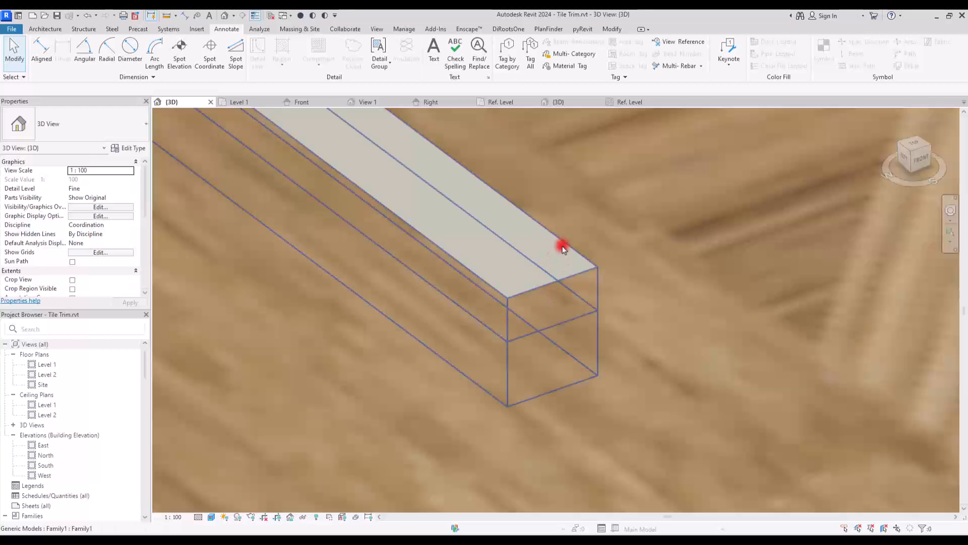
pyautogui.click(551, 269)
pyautogui.click(92, 201)
# Measure the height of the wood floor's inner pattern in the Level 1 plan with a temporary detail line, and cancel the line.
pyautogui.click(238, 102)
pyautogui.scroll(-2, 301, 220)
pyautogui.scroll(4, 329, 312)
pyautogui.scroll(2, 329, 313)
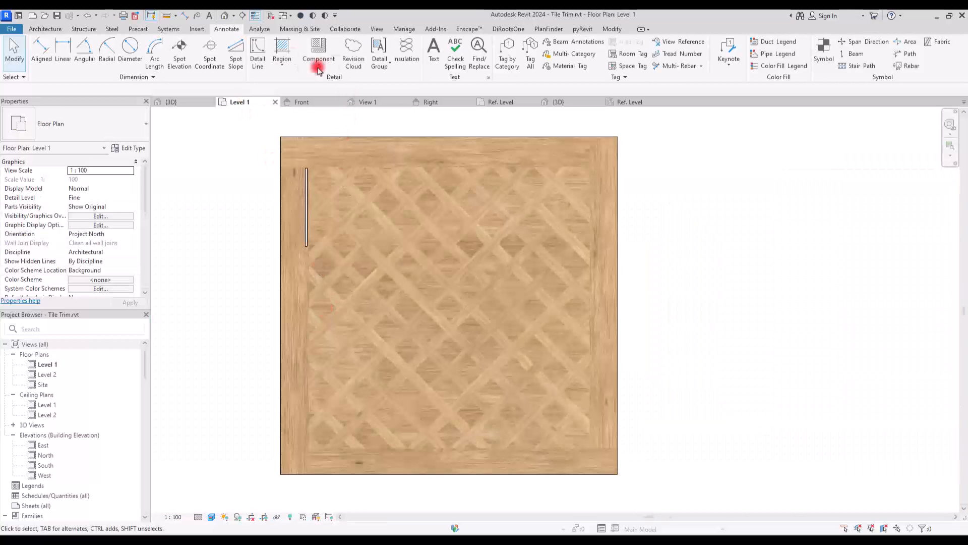
pyautogui.click(256, 50)
pyautogui.click(592, 166)
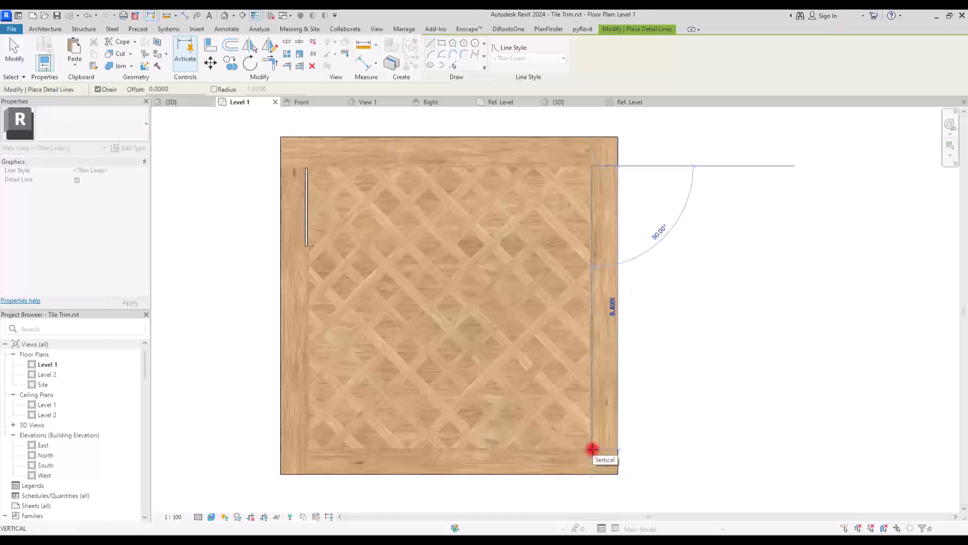
pyautogui.press('Escape')
pyautogui.press('Escape')
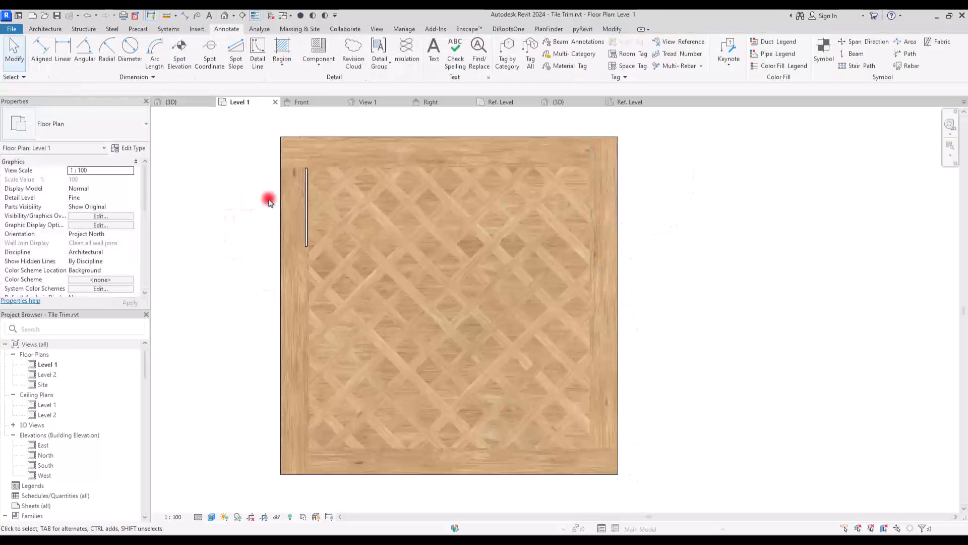
# Set the trim's length to 8.4, then adjust its end to fit the inner pattern's left edge, about 8.34 long.
pyautogui.click(306, 190)
pyautogui.click(114, 198)
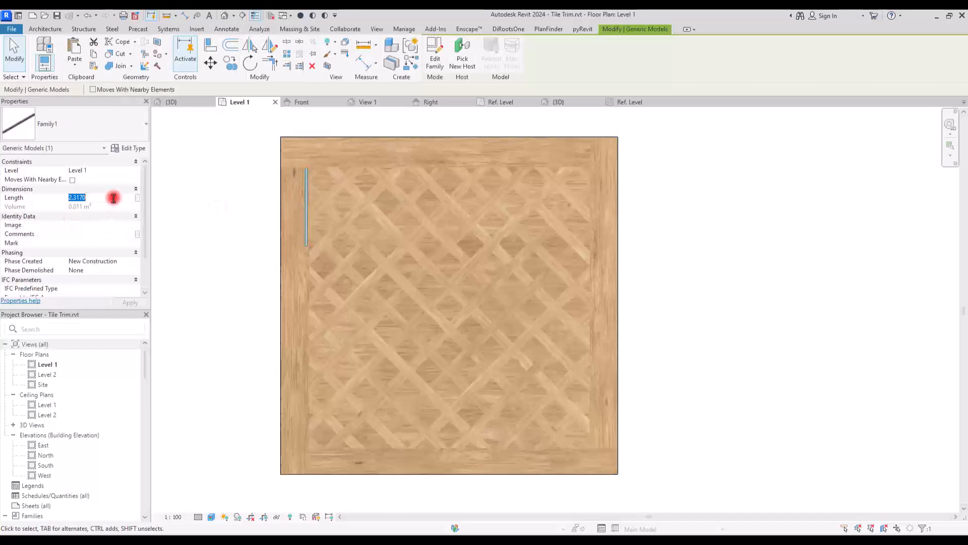
pyautogui.write('8.4000')
pyautogui.press('Return')
pyautogui.moveTo(307, 322); pyautogui.dragTo(309, 425)
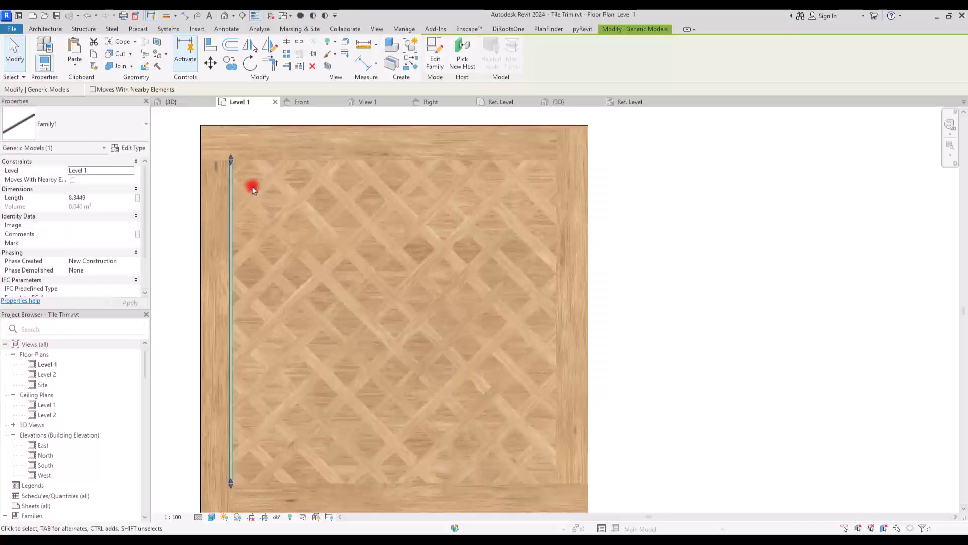
pyautogui.scroll(-2, 253, 189)
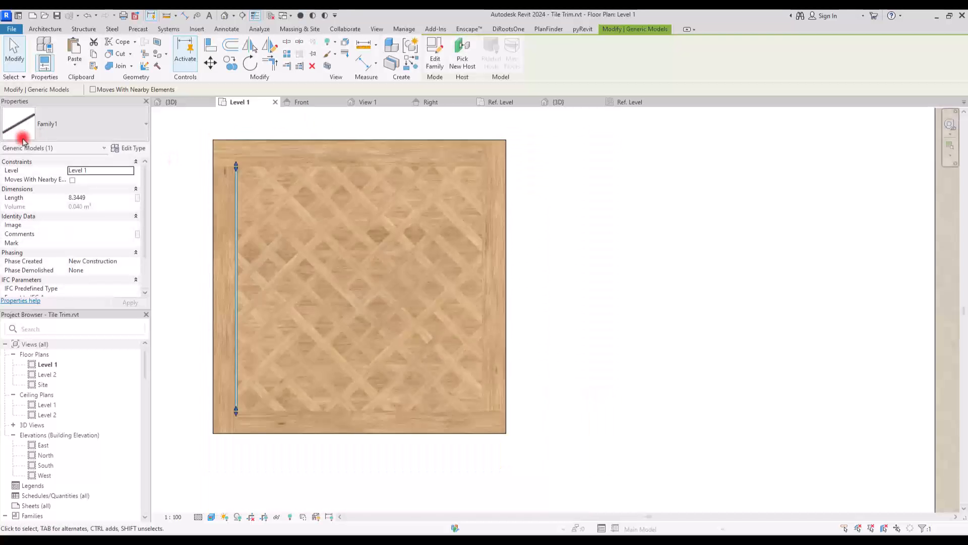
# Edit the trim's type to Depth 0.03, Width 0.01 and Profile material Tile Trim, and apply the changes.
pyautogui.click(120, 150)
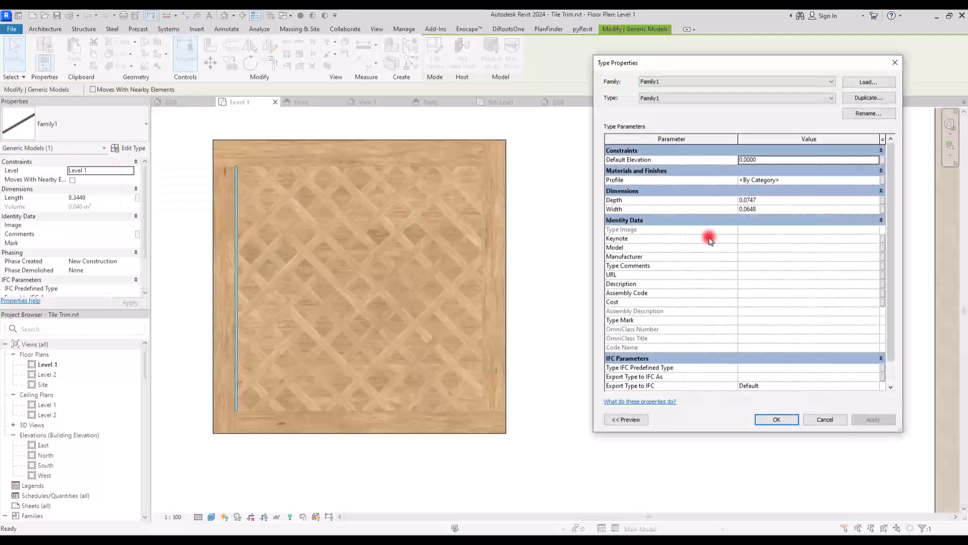
pyautogui.click(758, 201)
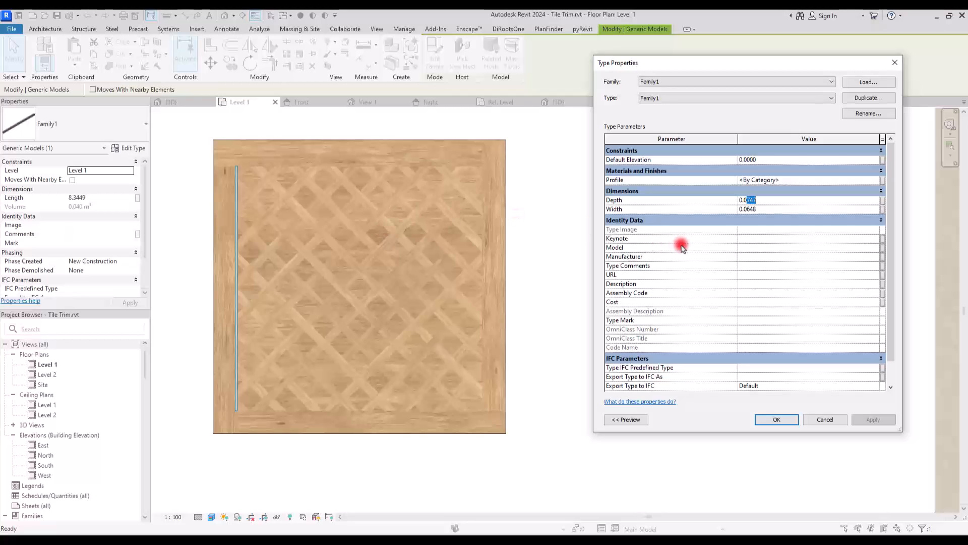
pyautogui.write('0300')
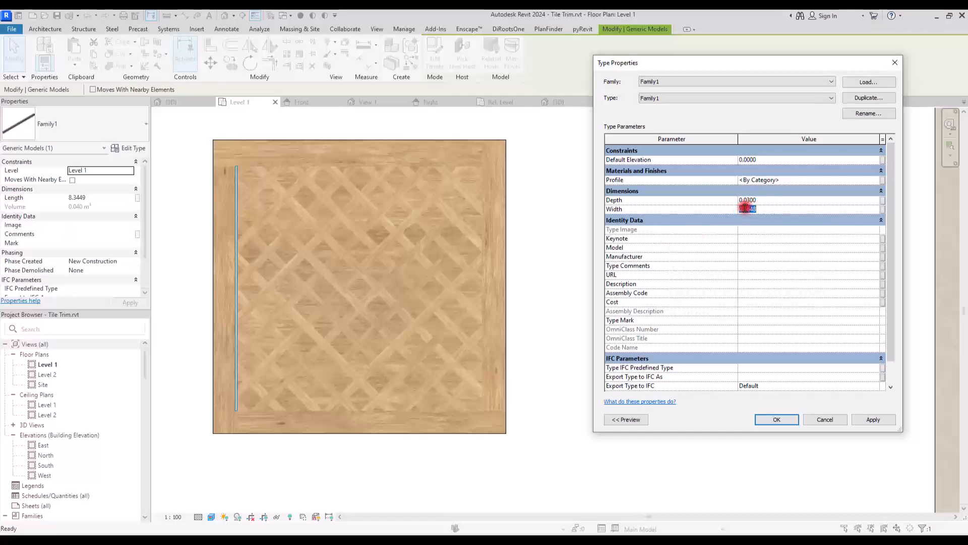
pyautogui.moveTo(745, 208); pyautogui.dragTo(809, 208)
pyautogui.click(874, 419)
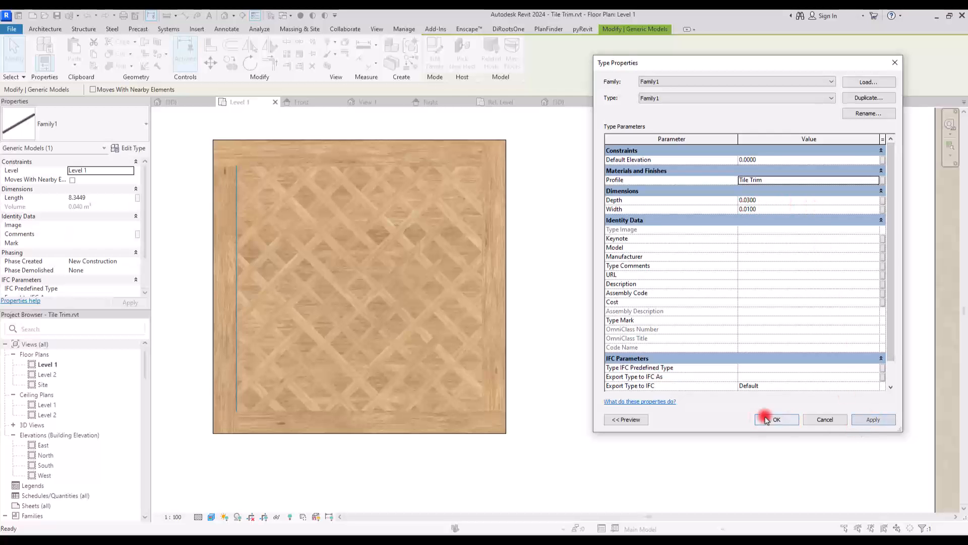
# Accept the trim type's changes, then edit the type again to set its Width to 0.02.
pyautogui.click(761, 420)
pyautogui.scroll(5, 296, 205)
pyautogui.click(130, 151)
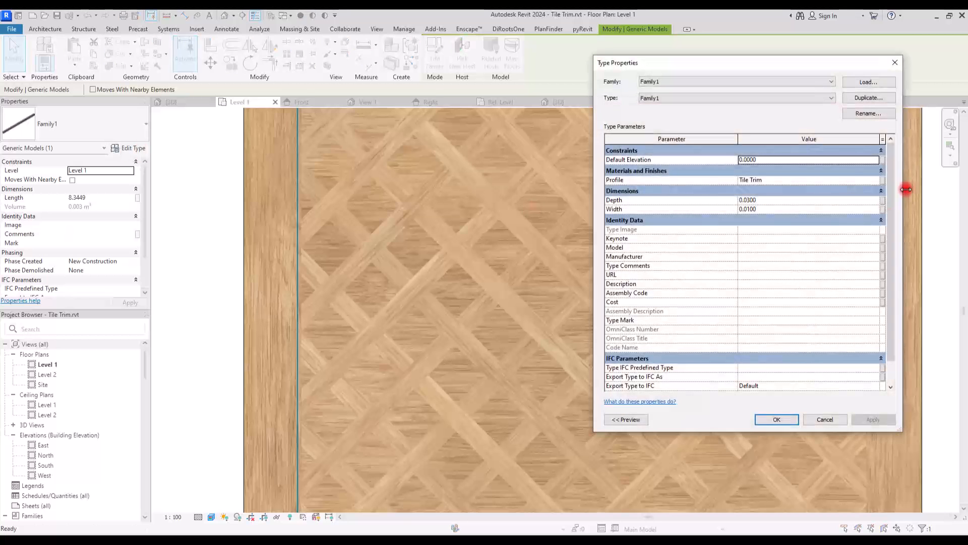
pyautogui.click(748, 210)
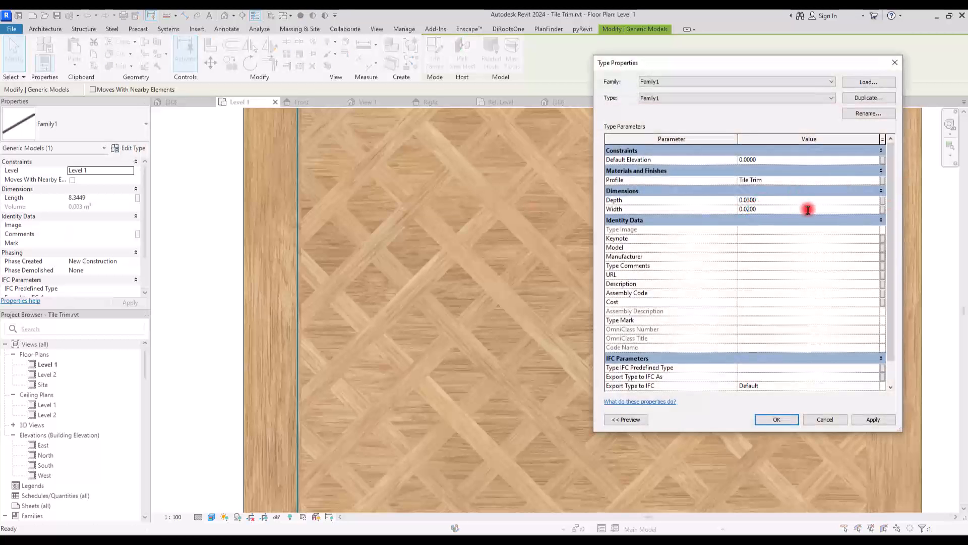
pyautogui.click(774, 418)
pyautogui.scroll(-5, 198, 242)
pyautogui.click(199, 242)
# Draw a horizontal section line across the wood floor, passing through the trim, and open the section view.
pyautogui.click(207, 25)
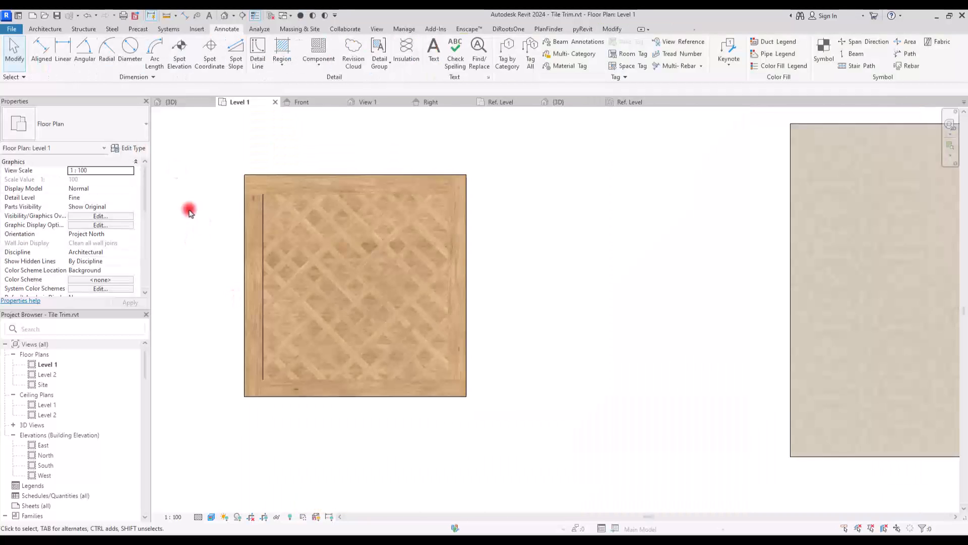
pyautogui.click(243, 15)
pyautogui.click(225, 301)
pyautogui.click(514, 300)
pyautogui.doubleClick(208, 298)
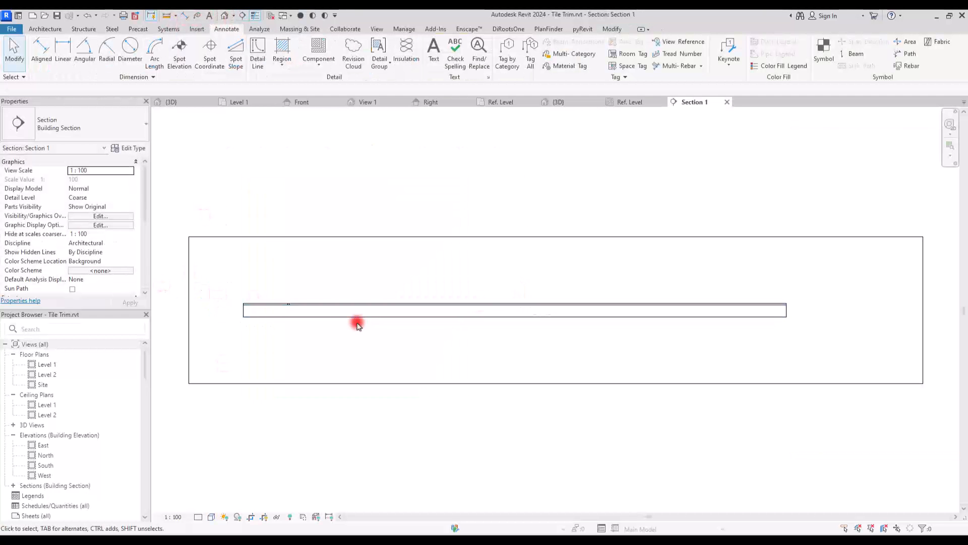
# Display the section view with a shaded visual style and Fine detail level.
pyautogui.click(211, 517)
pyautogui.click(225, 475)
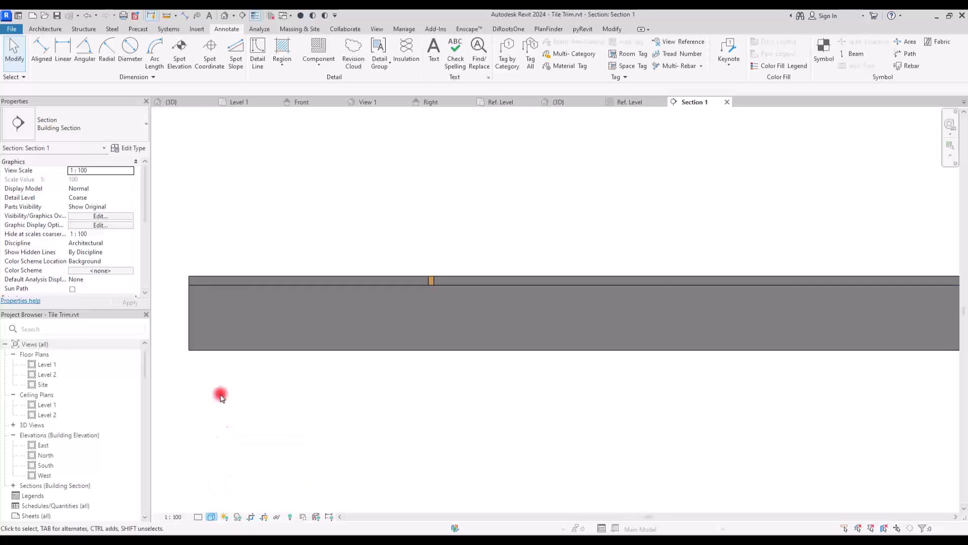
pyautogui.click(198, 517)
pyautogui.click(214, 506)
pyautogui.scroll(1, 441, 283)
pyautogui.scroll(-4, 418, 308)
# Examine the concrete slab, the wood floor and the trim in the section to check how the trim cuts the floor.
pyautogui.click(397, 313)
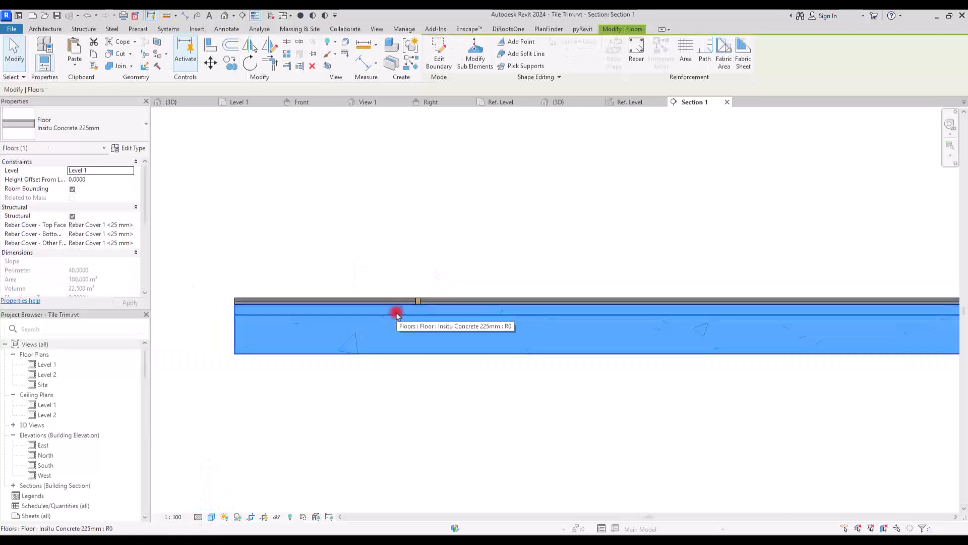
pyautogui.click(331, 364)
pyautogui.scroll(5, 302, 363)
pyautogui.click(333, 374)
pyautogui.click(201, 268)
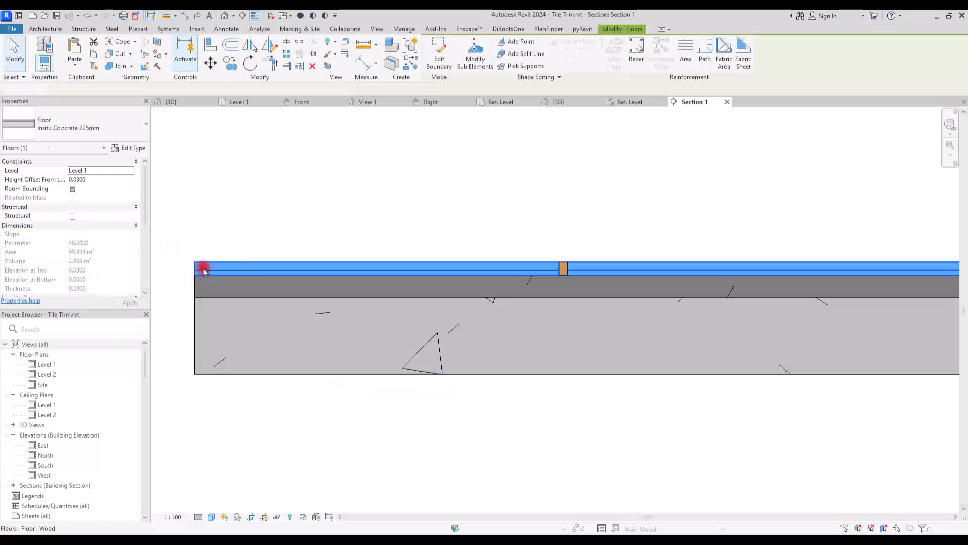
pyautogui.click(504, 215)
pyautogui.click(562, 268)
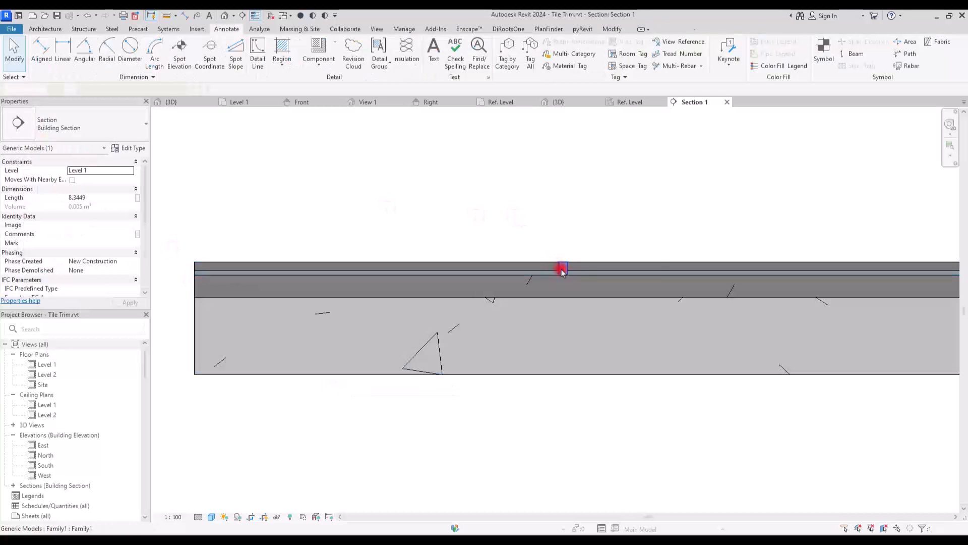
# In the Level 1 plan, mirror a copy of the trim about the wood floor's vertical centre line.
pyautogui.click(250, 102)
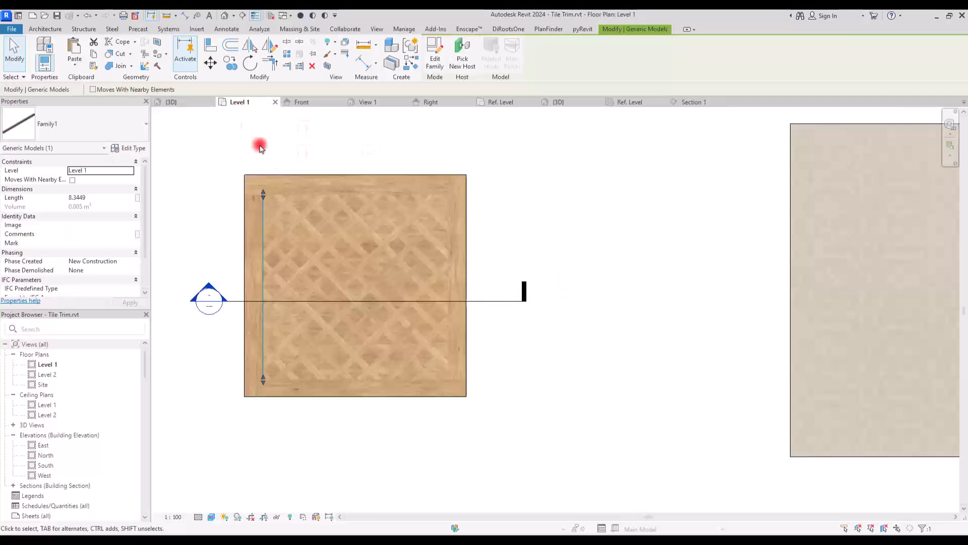
pyautogui.click(270, 46)
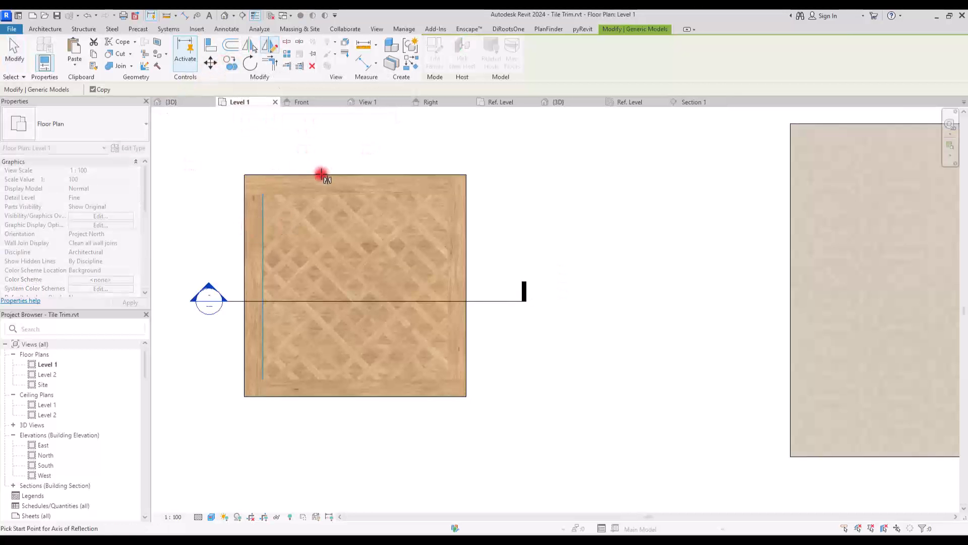
pyautogui.click(355, 174)
pyautogui.click(351, 422)
pyautogui.press('Escape')
# Rotate copies of both vertical trims by 90° about the floor's centre to close the frame around the inner pattern.
pyautogui.click(264, 232)
pyautogui.keyDown('ctrl'); pyautogui.click(448, 241); pyautogui.keyUp('ctrl')
pyautogui.click(250, 63)
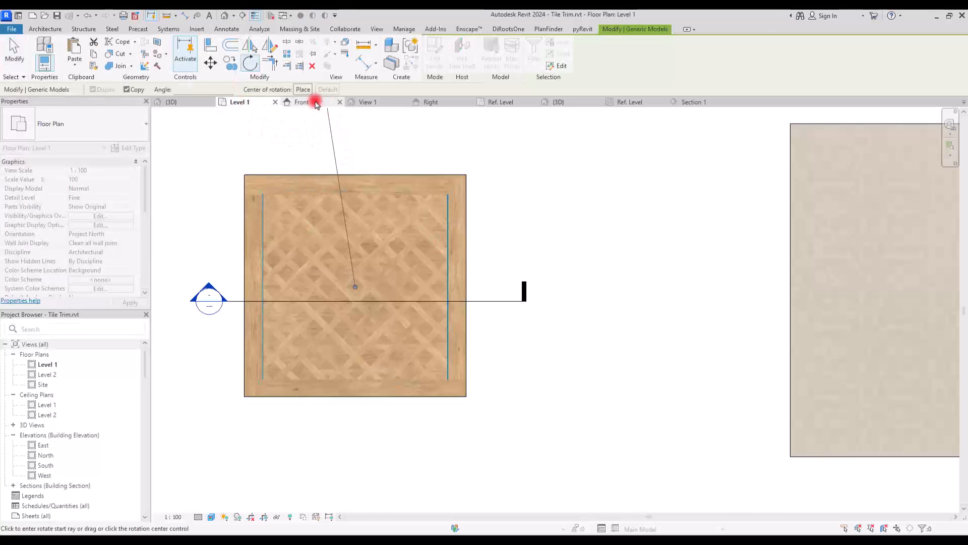
pyautogui.click(359, 149)
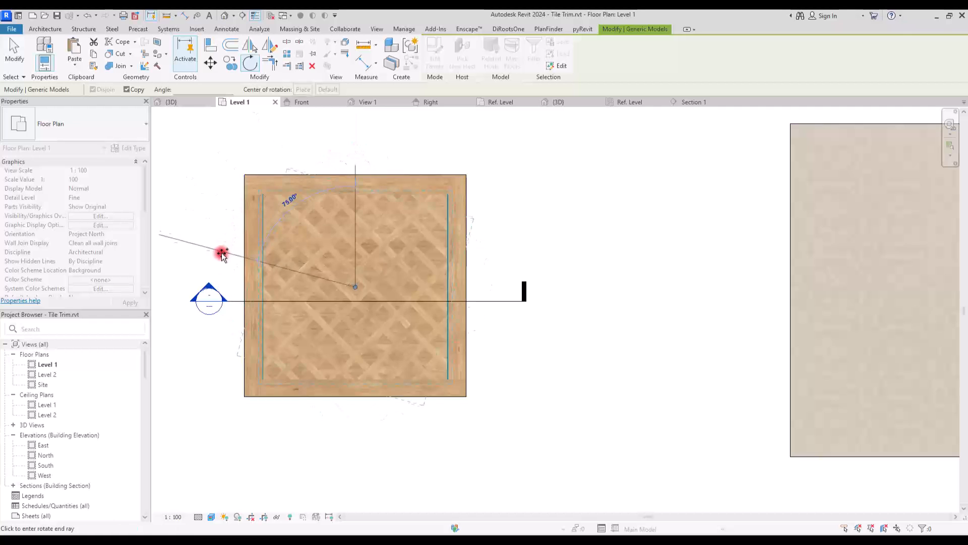
pyautogui.click(210, 284)
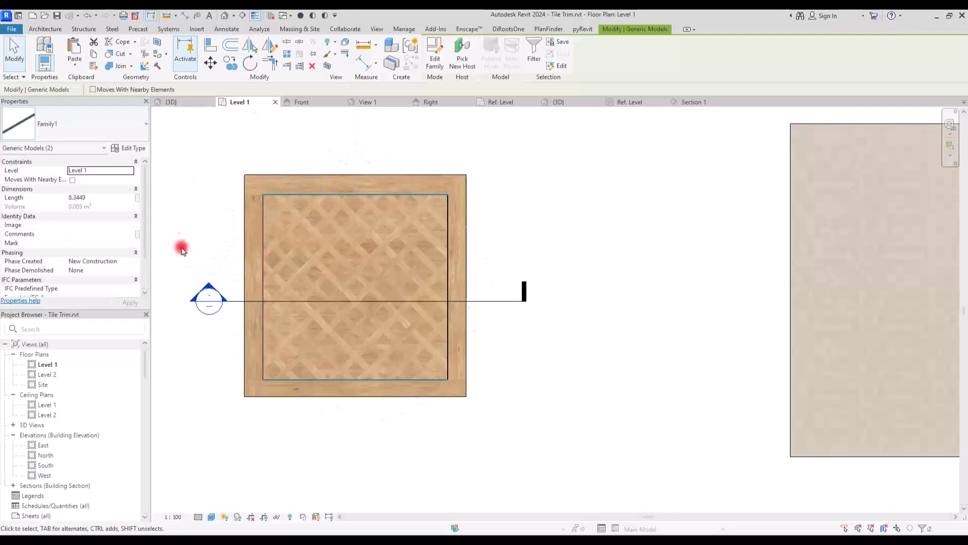
pyautogui.press('Escape')
# Start a new architectural floor in the Level 1 plan and duplicate the Wood floor type as Marbel.
pyautogui.hotkey('ctrl', 'Tab')
pyautogui.scroll(3, 419, 222)
pyautogui.scroll(3, 482, 216)
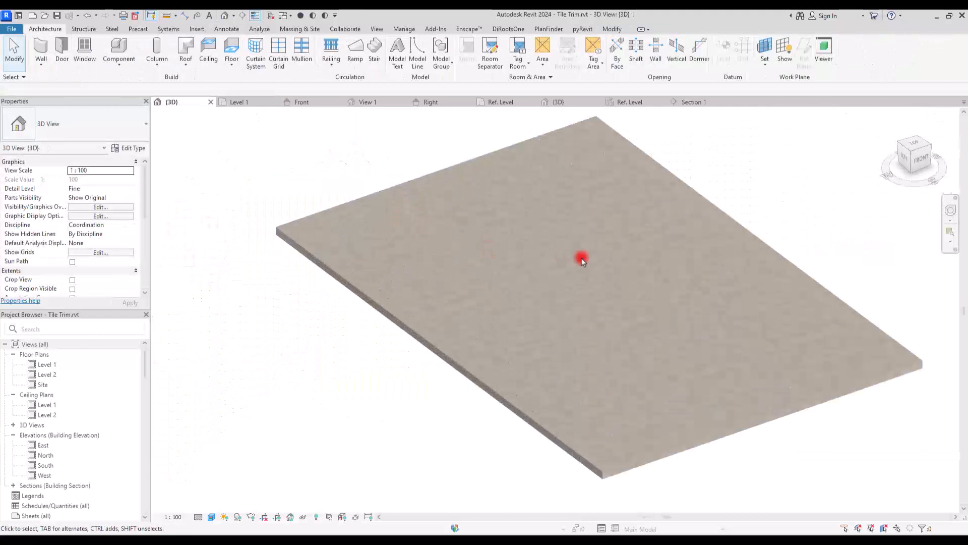
pyautogui.click(244, 101)
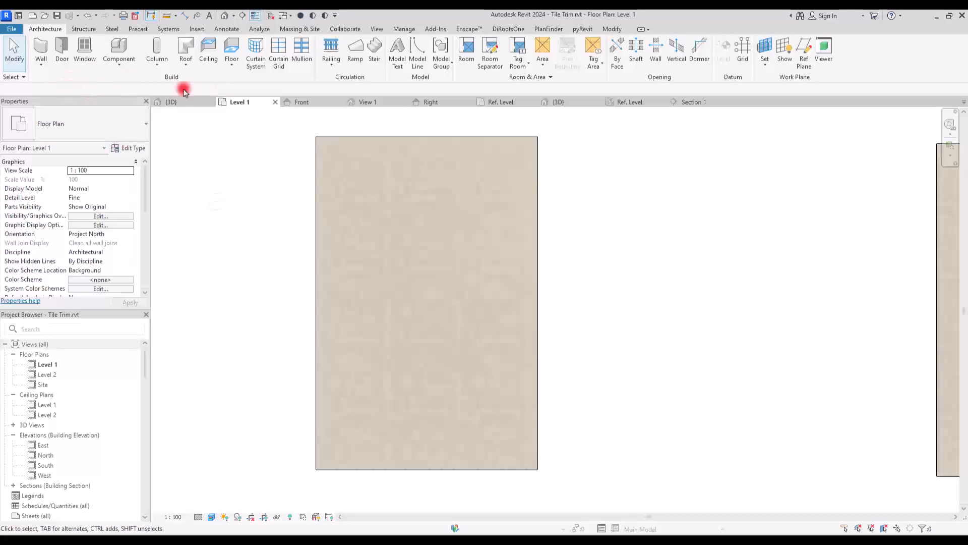
pyautogui.click(231, 64)
pyautogui.click(248, 82)
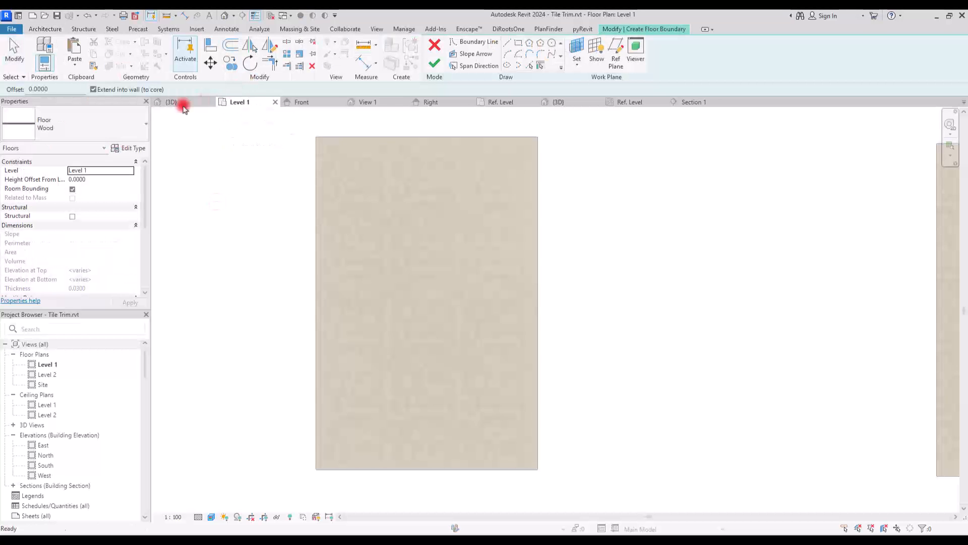
pyautogui.click(129, 148)
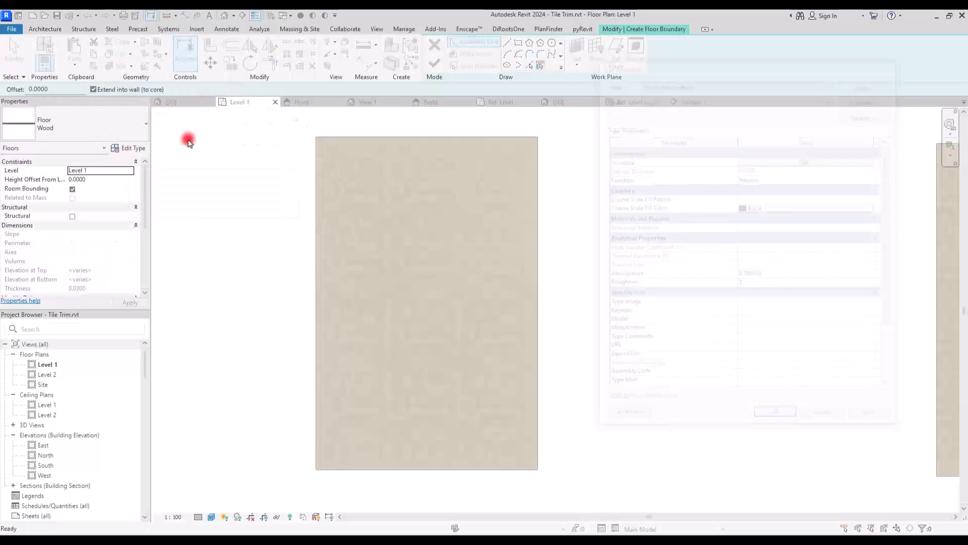
pyautogui.click(863, 97)
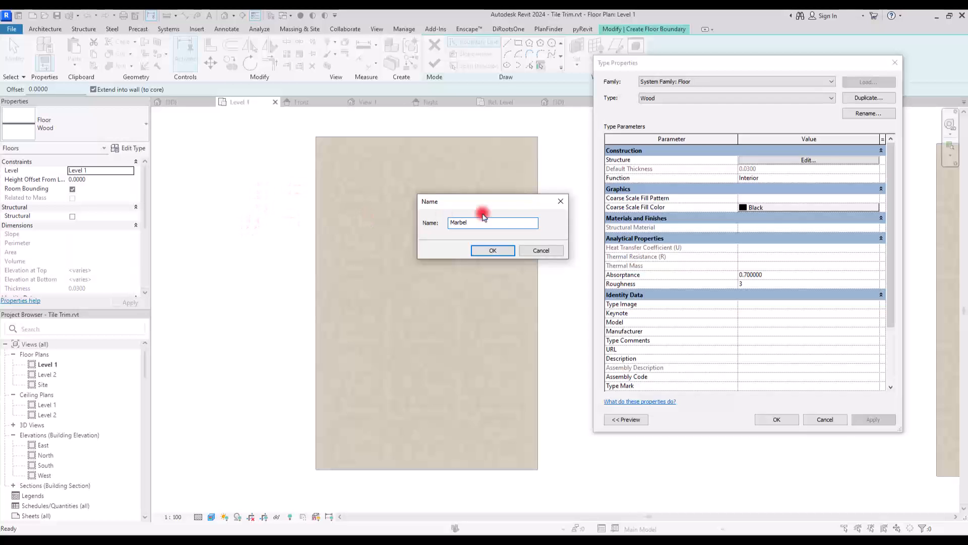
pyautogui.press('Return')
# In the Marbel floor structure, set the cement layer's thickness to 0.02 and choose 0 B Marble as the top layer's material.
pyautogui.click(809, 160)
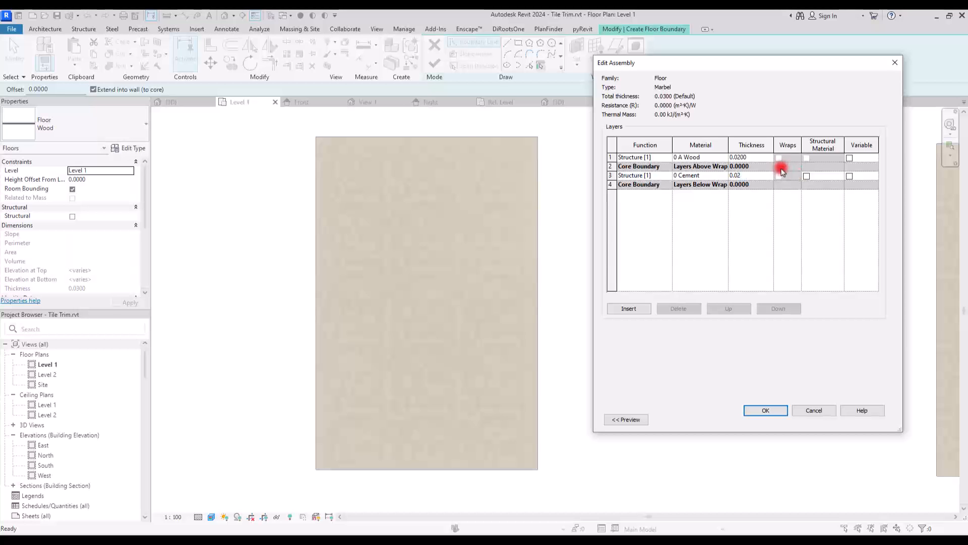
pyautogui.click(706, 157)
pyautogui.click(725, 157)
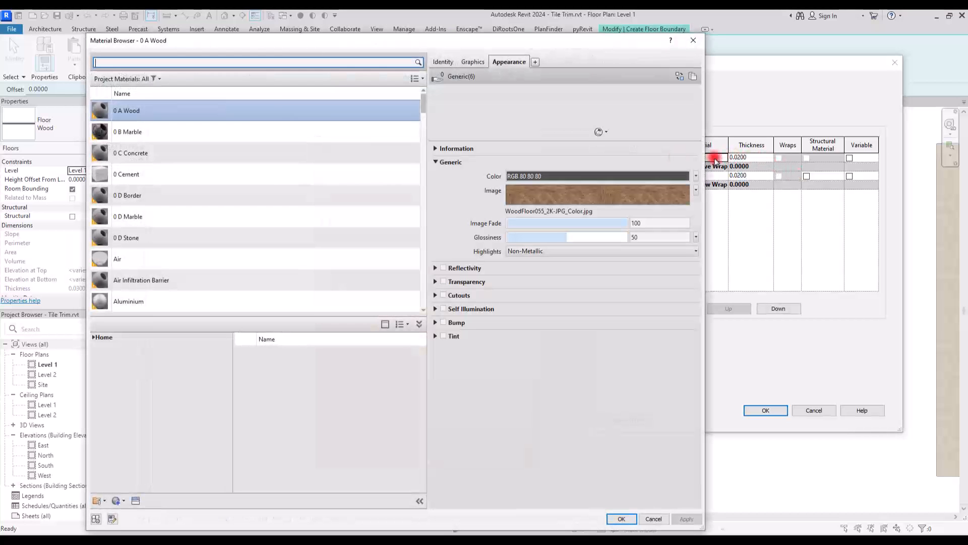
pyautogui.click(151, 130)
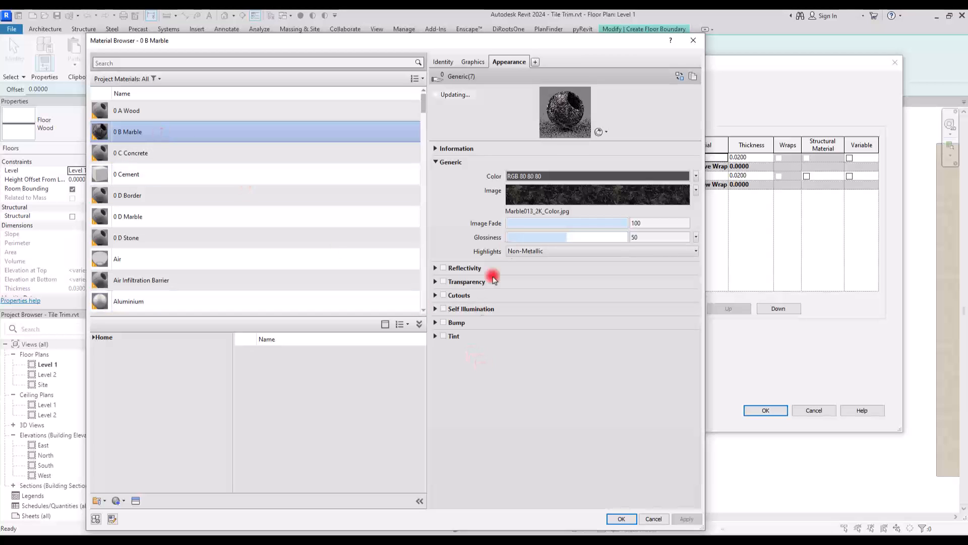
# Set the marble texture's sample size to 20 m by 20 m and accept the material and floor type changes.
pyautogui.click(559, 197)
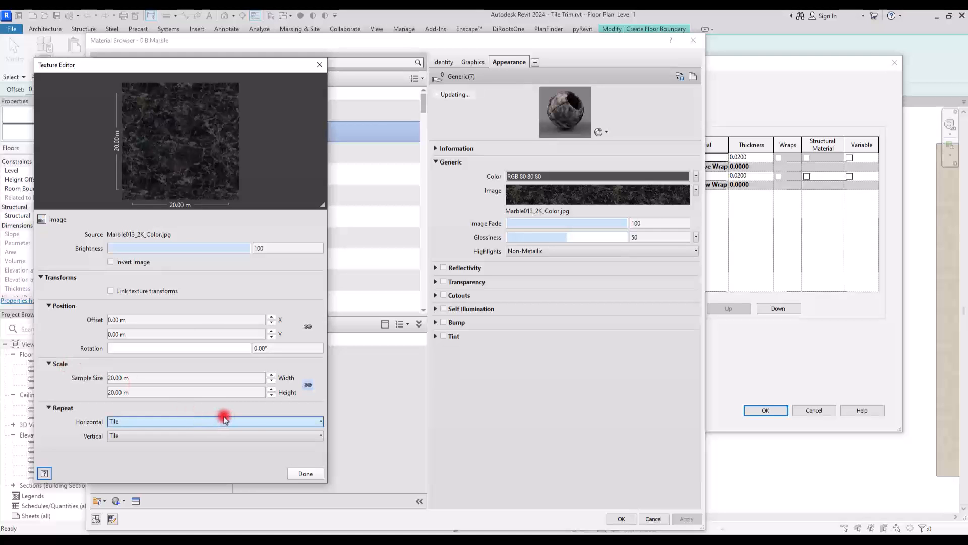
pyautogui.click(305, 473)
pyautogui.press('Return')
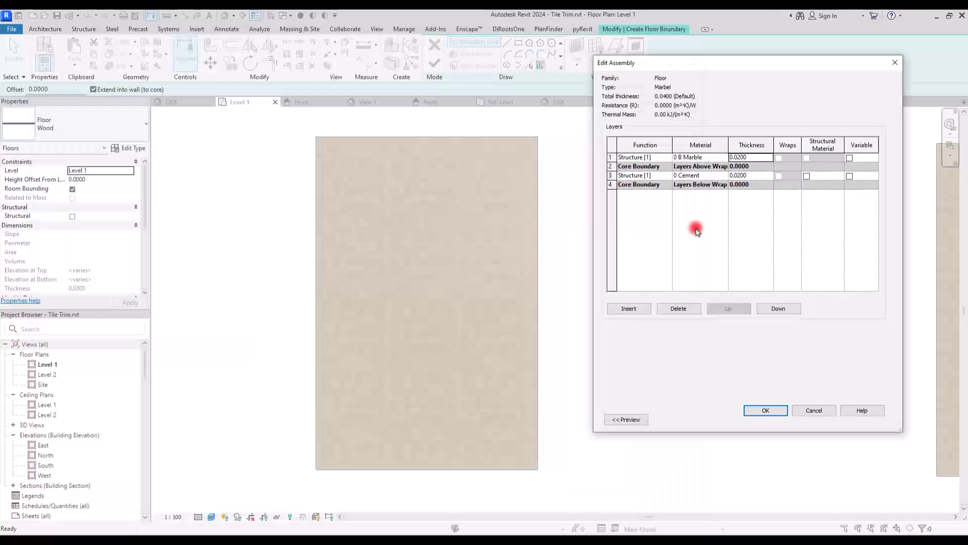
pyautogui.click(752, 413)
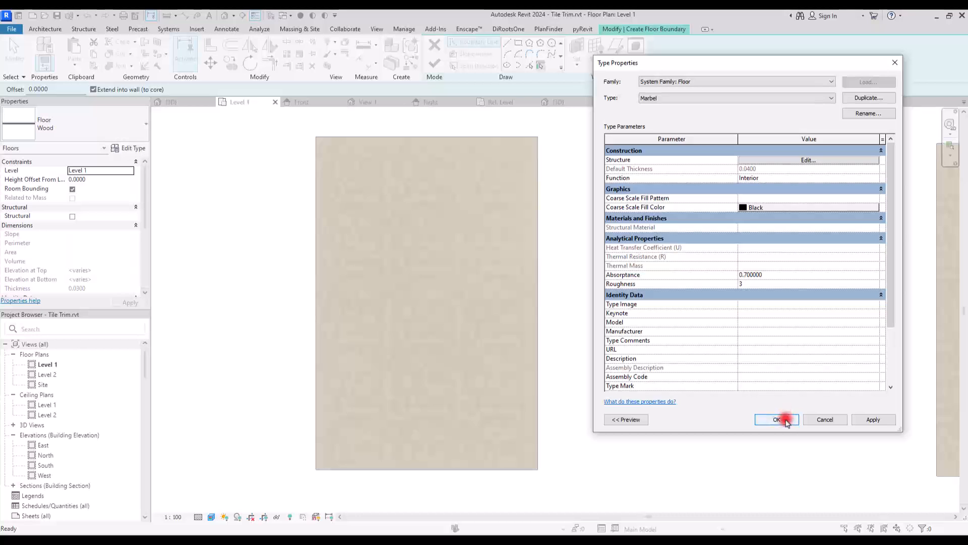
pyautogui.click(786, 421)
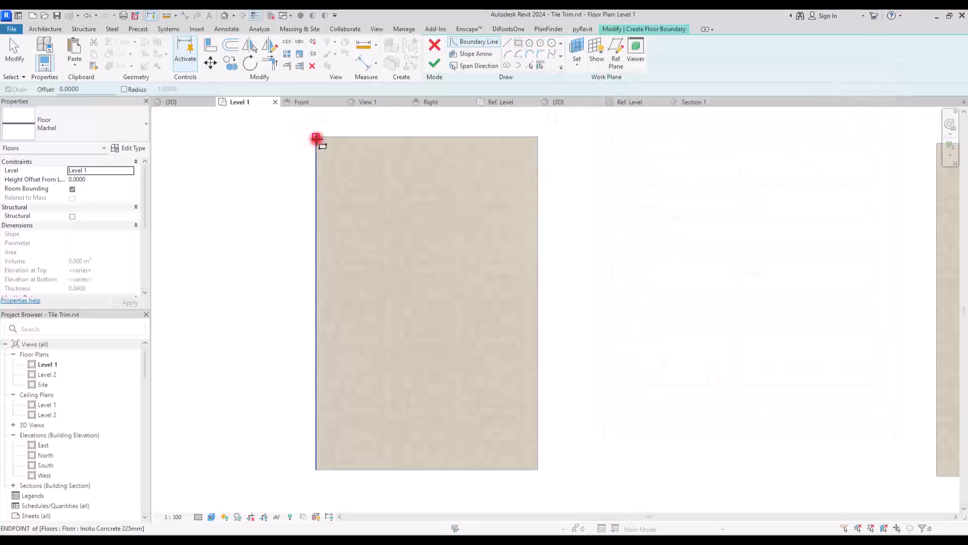
# Sketch a 10 by 15 rectangular boundary over the concrete slab and finish the marble floor.
pyautogui.click(317, 138)
pyautogui.click(537, 469)
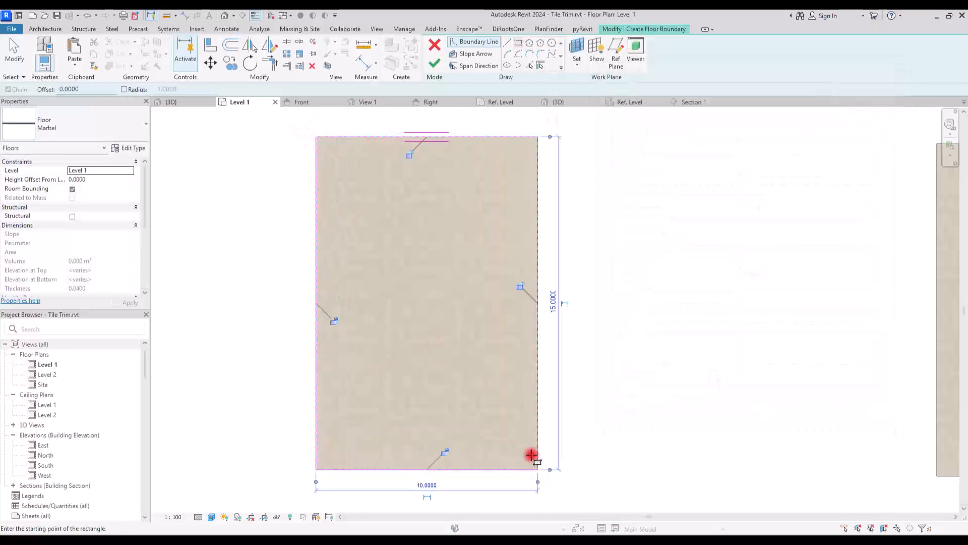
pyautogui.click(434, 63)
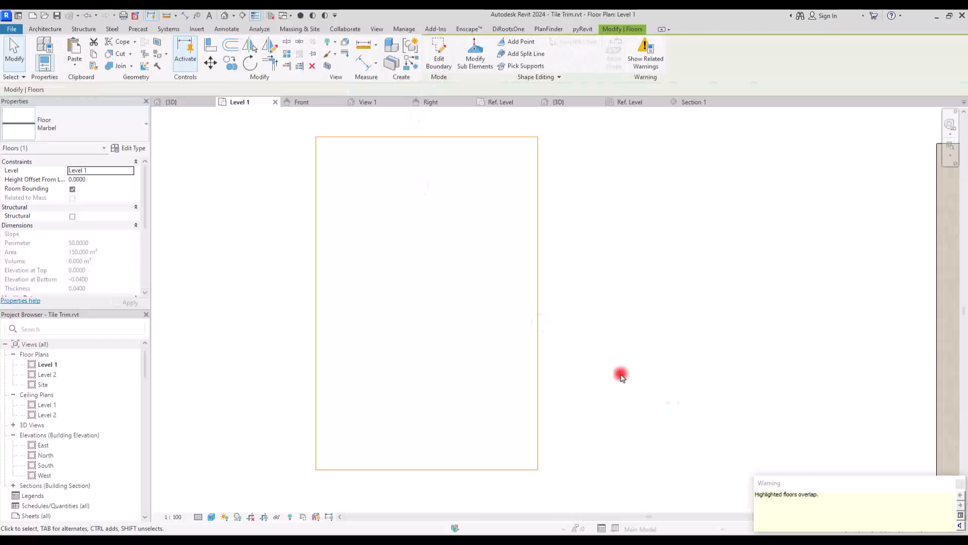
pyautogui.click(953, 485)
# Set the marble floor's height offset from level to 0.04 and inspect its corner in the 3D view.
pyautogui.click(94, 181)
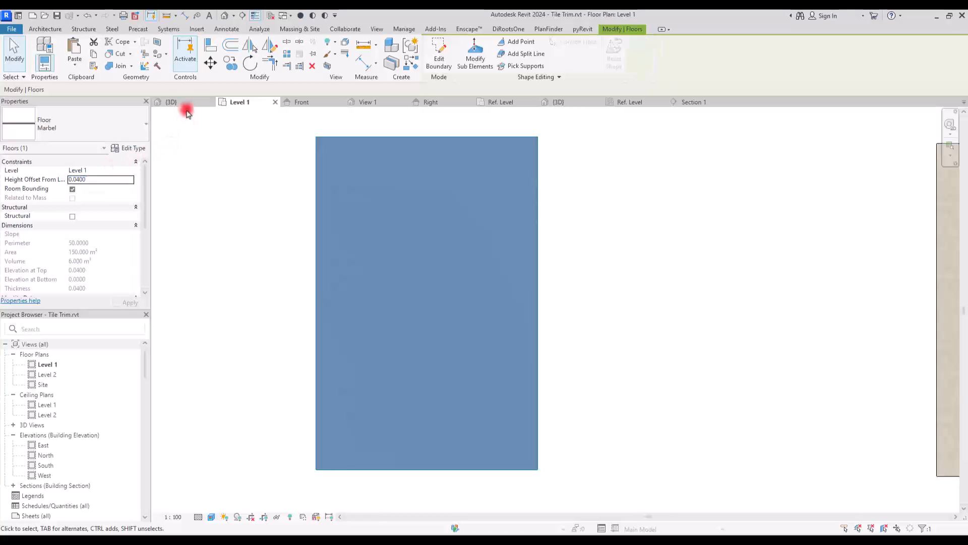
pyautogui.click(187, 103)
pyautogui.click(397, 402)
pyautogui.scroll(8, 398, 402)
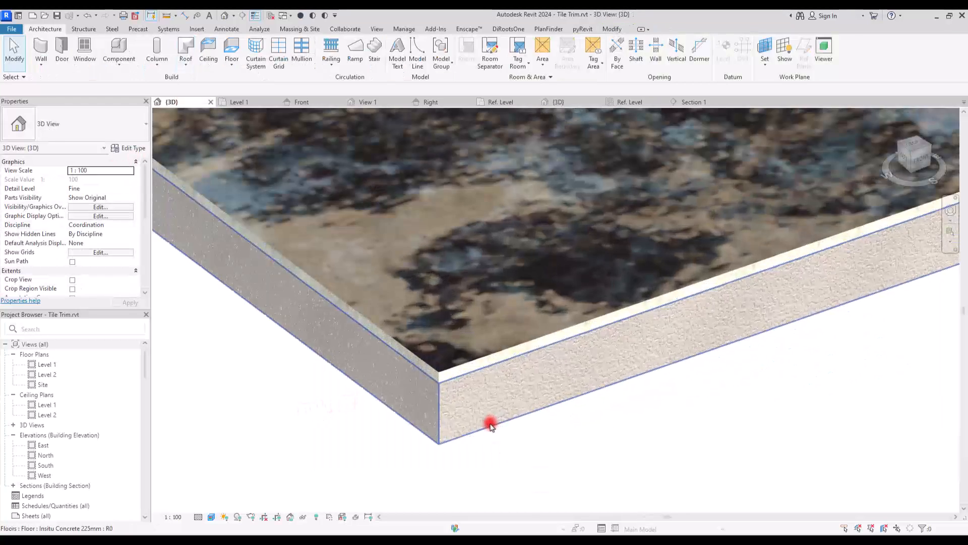
pyautogui.scroll(-5, 491, 425)
# Create a similar trim from the wood floor's left one and place it vertically on the marble floor in the Level 1 plan.
pyautogui.hotkey('ctrl', 'Tab')
pyautogui.scroll(-2, 306, 227)
pyautogui.moveTo(292, 227); pyautogui.dragTo(596, 273, button='middle')
pyautogui.click(185, 267)
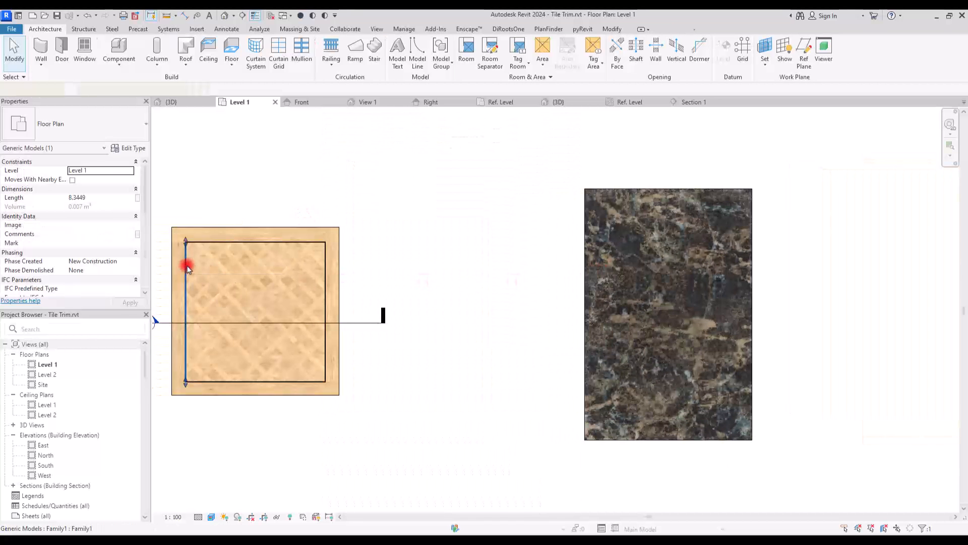
pyautogui.rightClick(186, 266)
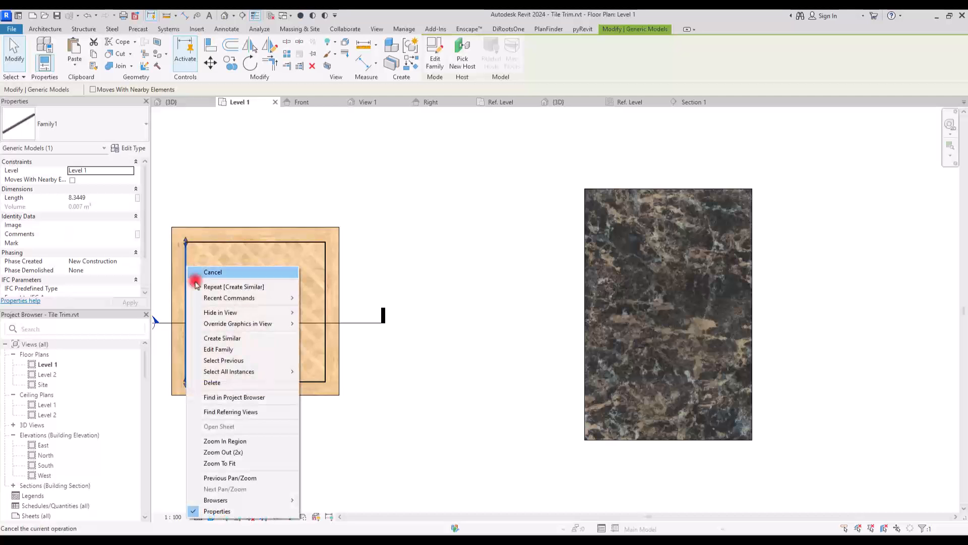
pyautogui.click(222, 338)
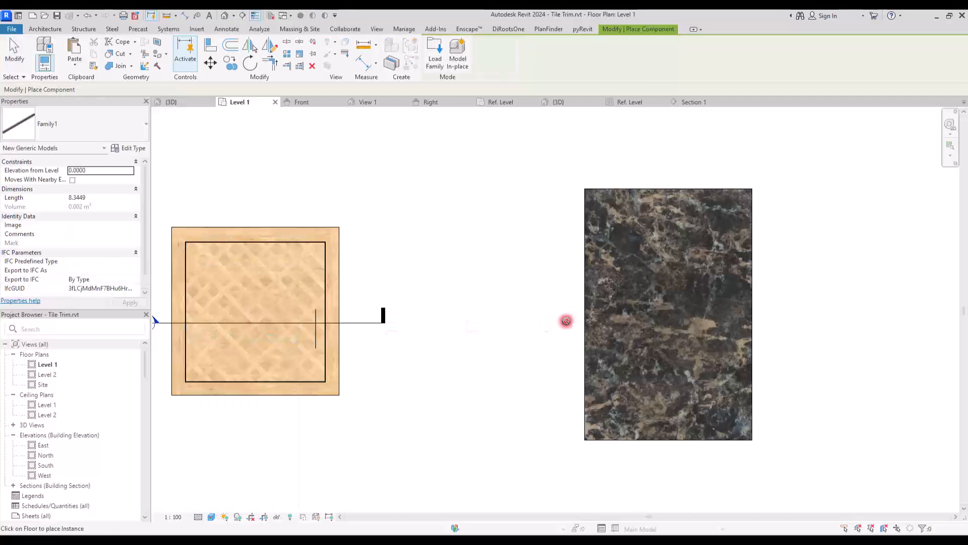
pyautogui.click(630, 276)
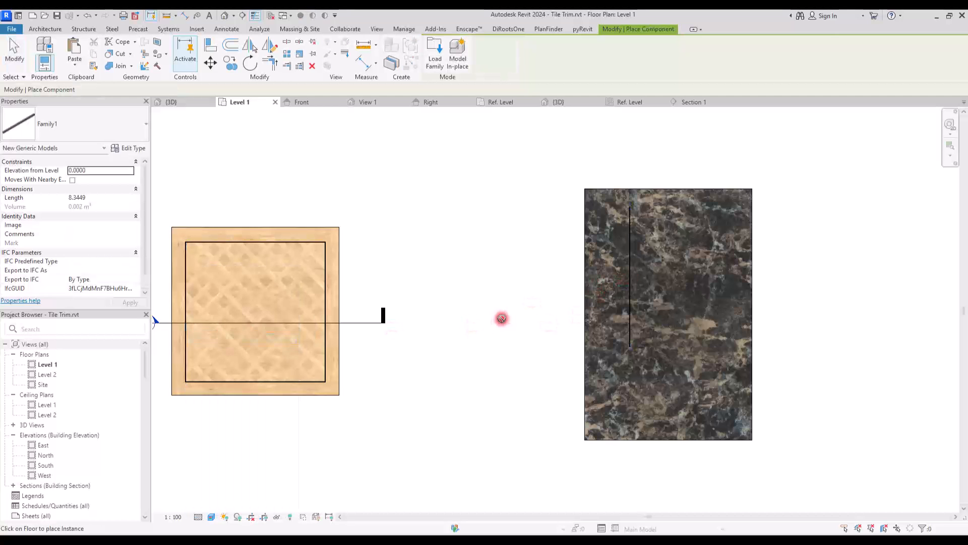
pyautogui.press('Escape')
# Set both the depth and width of the marble floor trim's type to 0.04.
pyautogui.moveTo(793, 285); pyautogui.dragTo(665, 283, button='middle')
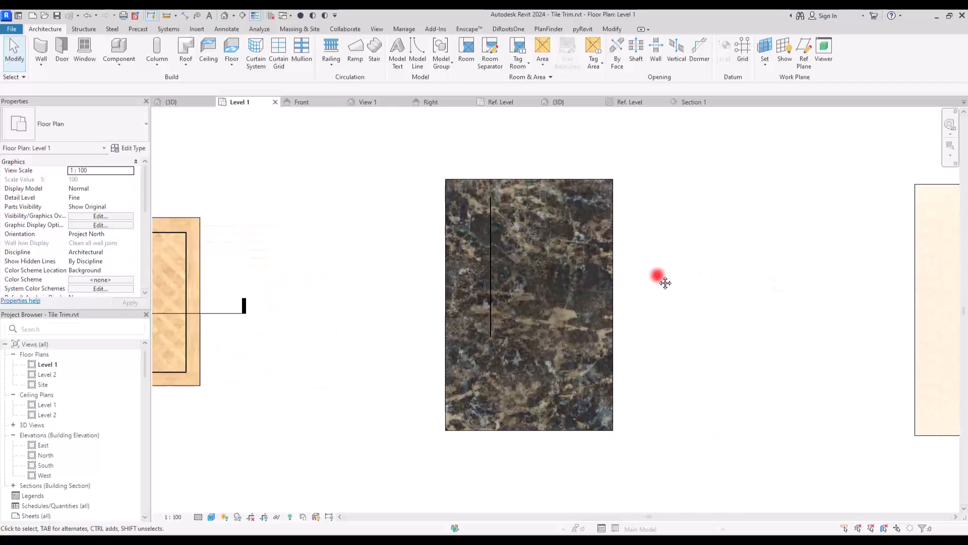
pyautogui.click(491, 270)
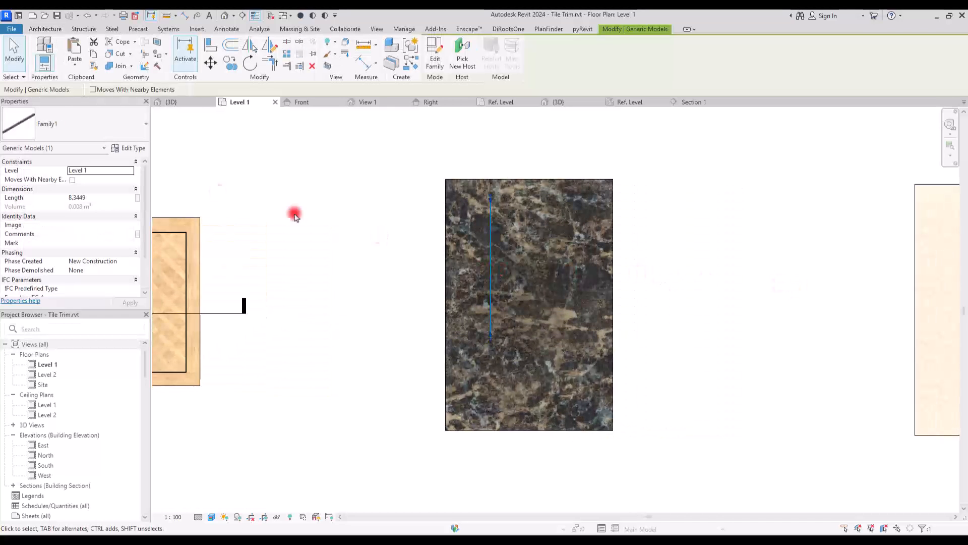
pyautogui.click(125, 147)
pyautogui.click(755, 201)
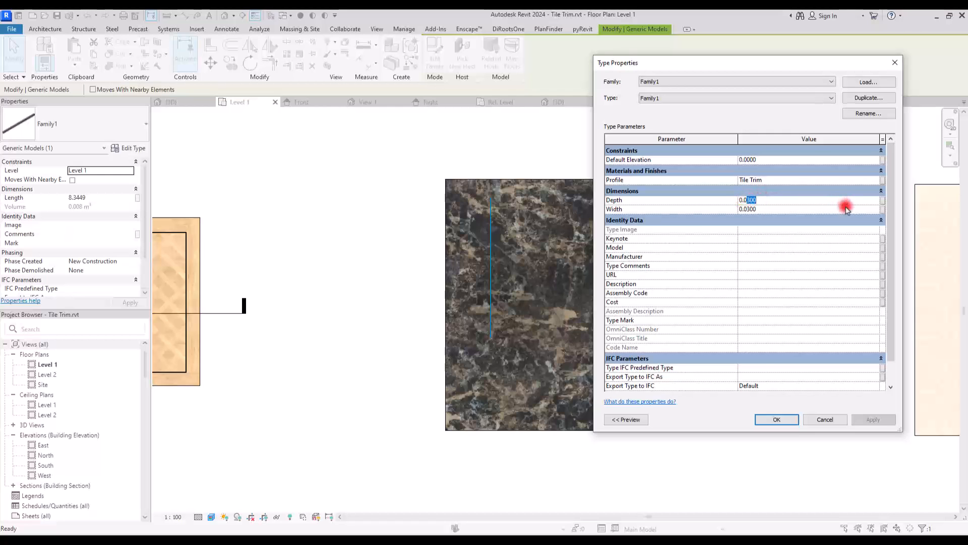
pyautogui.click(759, 209)
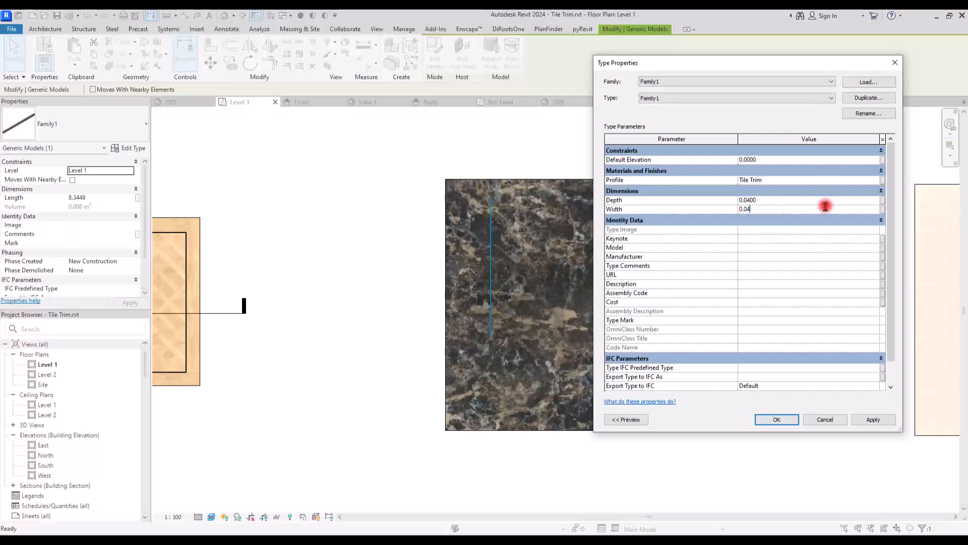
pyautogui.click(773, 422)
pyautogui.click(776, 419)
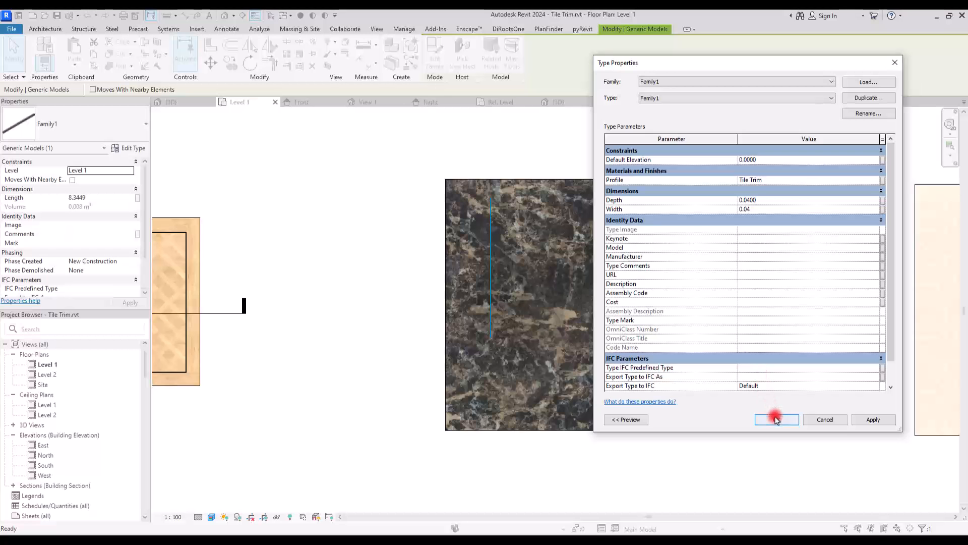
pyautogui.scroll(3, 501, 356)
pyautogui.scroll(-3, 438, 335)
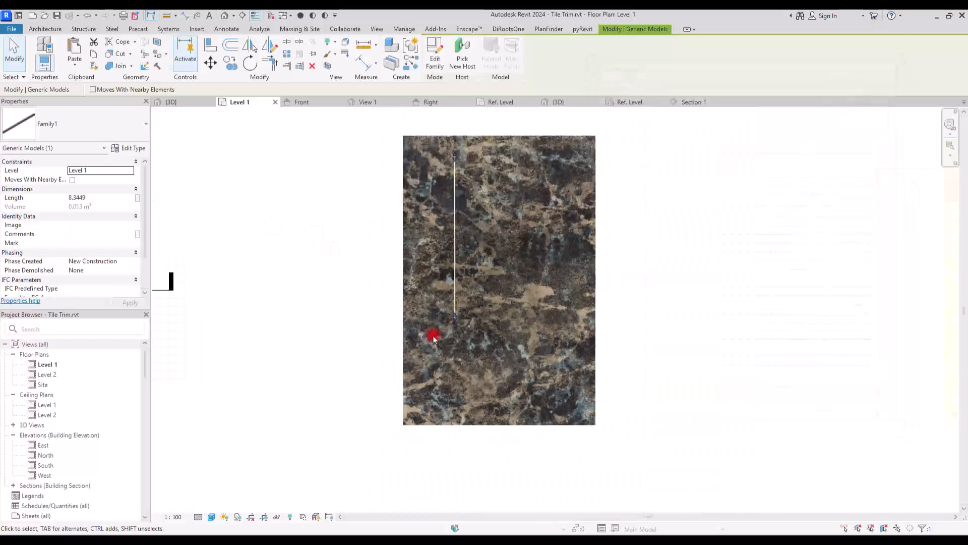
# Rotate a copy of the vertical marble trim by 30 degrees, keeping the original in place.
pyautogui.scroll(2, 479, 197)
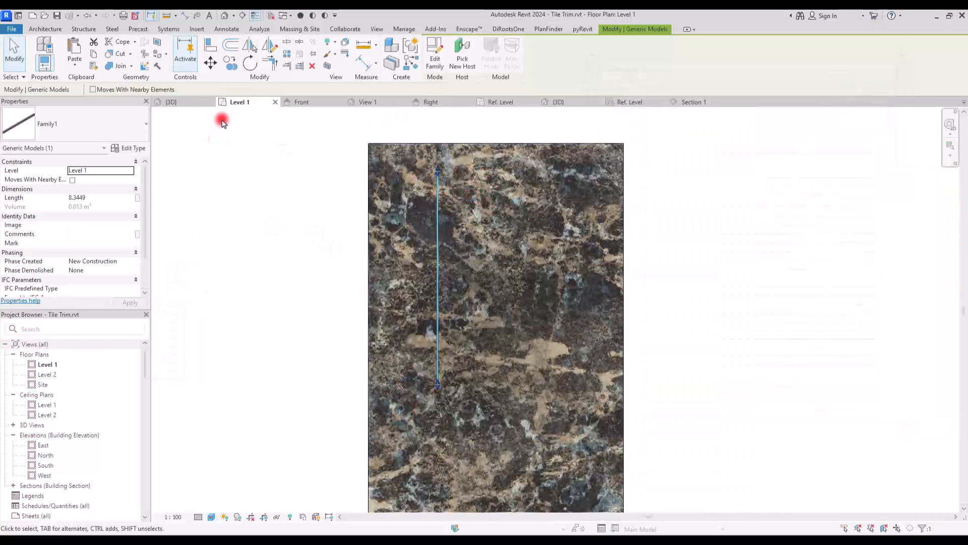
pyautogui.click(248, 64)
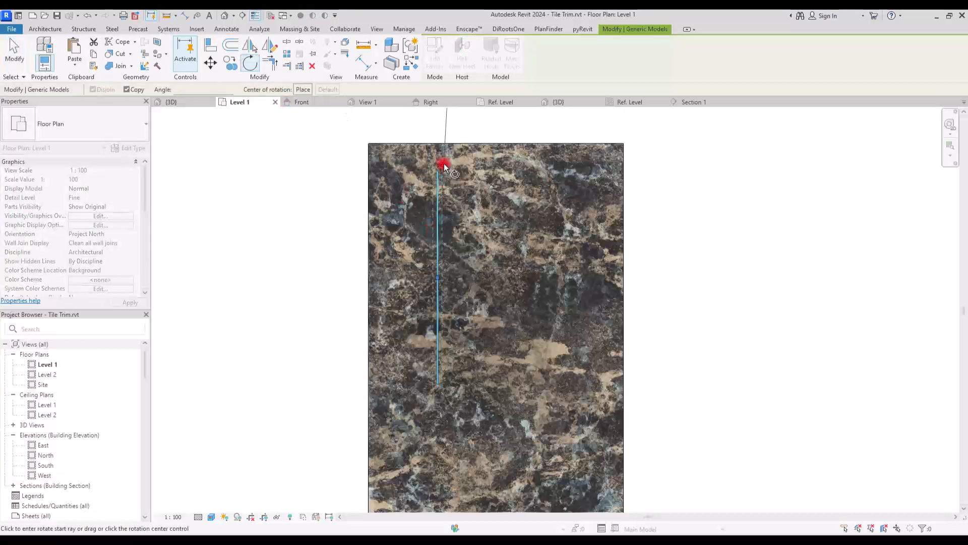
pyautogui.click(437, 125)
pyautogui.write('30')
pyautogui.press('Return')
pyautogui.click(685, 251)
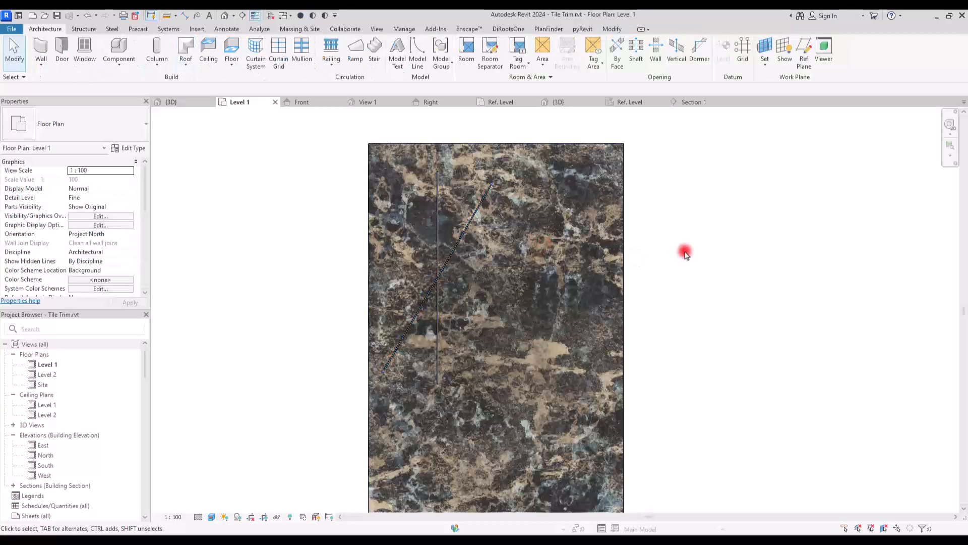
# Move the vertical trim across toward the right side of the marble floor.
pyautogui.click(437, 217)
pyautogui.moveTo(438, 217); pyautogui.dragTo(564, 189)
pyautogui.click(681, 350)
# Stretch both ends of the diagonal trim to the marble floor's top and left edges.
pyautogui.click(443, 234)
pyautogui.moveTo(480, 168); pyautogui.dragTo(506, 131)
pyautogui.moveTo(372, 356); pyautogui.dragTo(358, 382)
# Copy the diagonal trim to a parallel position lower on the marble floor.
pyautogui.click(231, 63)
pyautogui.click(439, 244)
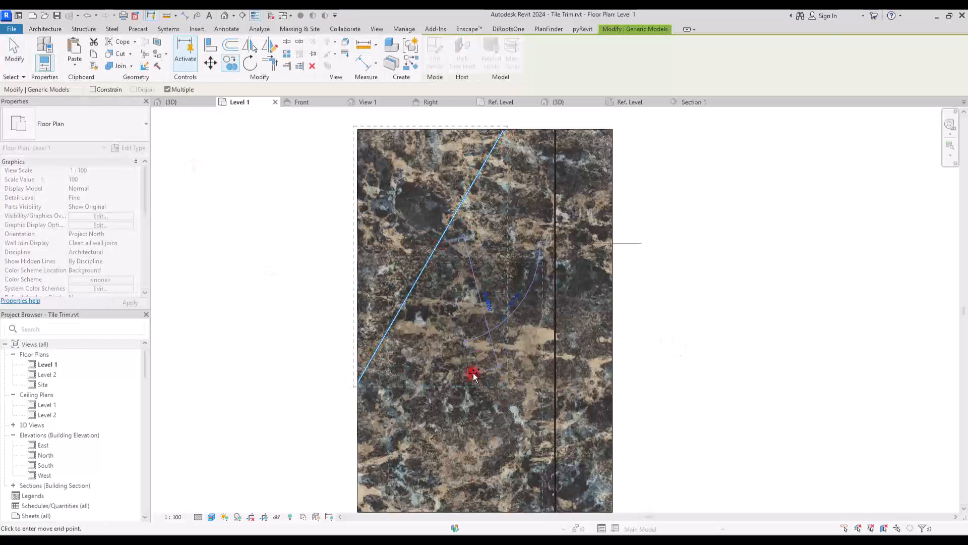
pyautogui.click(474, 376)
pyautogui.press('Escape')
# Rotate a copy of the lower diagonal to a shallower slope, move it up and stretch its ends to the marble floor's side edges.
pyautogui.click(251, 63)
pyautogui.click(516, 299)
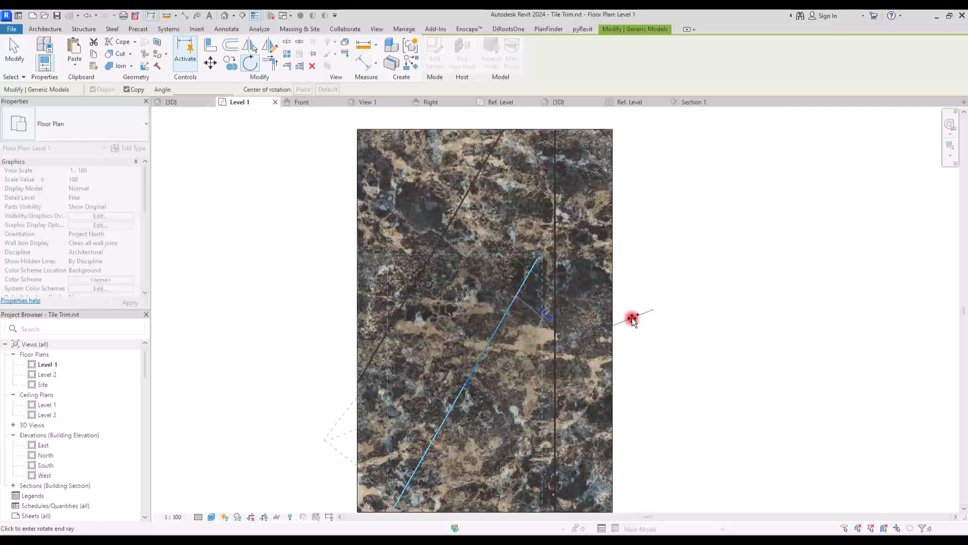
pyautogui.click(633, 319)
pyautogui.moveTo(495, 371); pyautogui.dragTo(503, 245)
pyautogui.moveTo(609, 204); pyautogui.dragTo(622, 197)
pyautogui.click(346, 335)
pyautogui.click(346, 308)
pyautogui.moveTo(339, 311); pyautogui.dragTo(357, 304)
pyautogui.moveTo(622, 197)
pyautogui.mouseDown()
pyautogui.moveTo(605, 203)
pyautogui.moveTo(614, 200)
pyautogui.mouseUp()
# Rotate another copy of the lower diagonal trim to slope downward and move it across the marble floor's lower left corner.
pyautogui.click(533, 298)
pyautogui.click(516, 299)
pyautogui.click(251, 62)
pyautogui.click(407, 194)
pyautogui.click(186, 328)
pyautogui.click(313, 323)
pyautogui.moveTo(438, 344); pyautogui.dragTo(356, 437)
# Add another rotated copy of the lower diagonal trim and copy the shallow-sloped trim to a parallel position just below it.
pyautogui.click(437, 436)
pyautogui.click(250, 63)
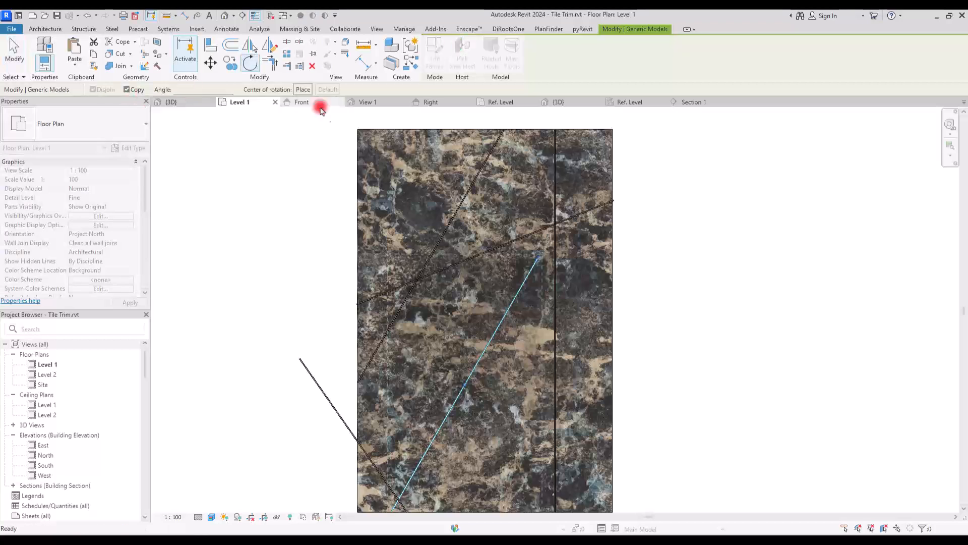
pyautogui.click(422, 207)
pyautogui.click(220, 428)
pyautogui.click(270, 63)
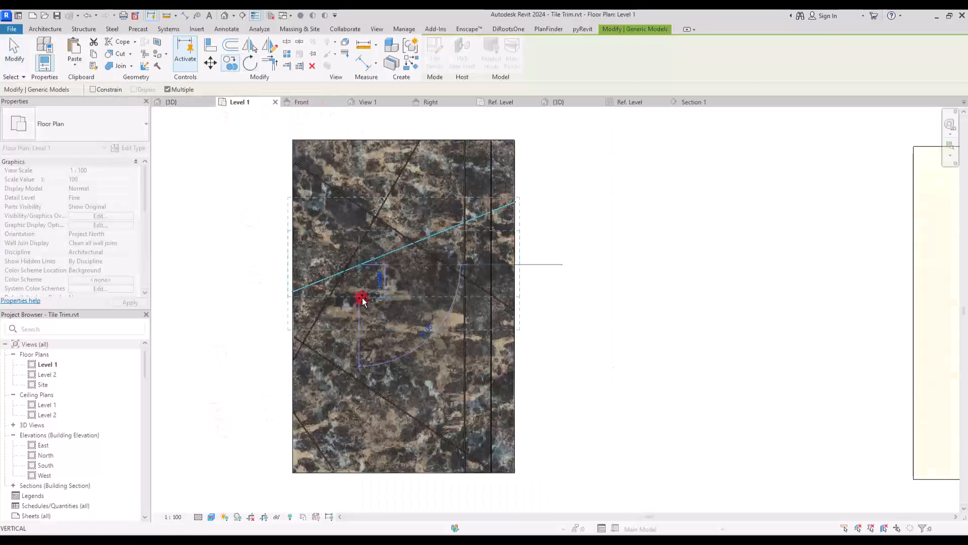
pyautogui.press('Escape')
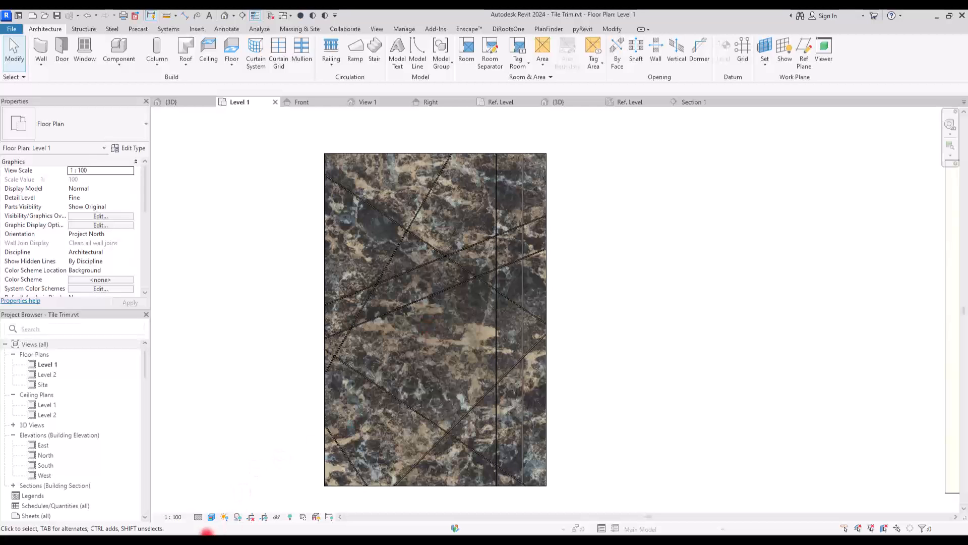
# Switch the Level 1 plan's visual style from realistic textures to plain material colours and inspect the trim crossings.
pyautogui.click(211, 516)
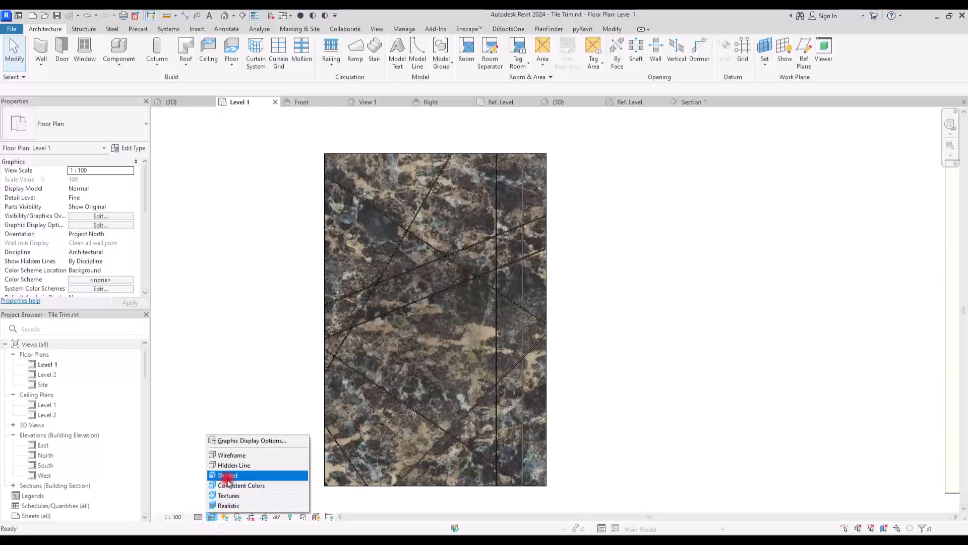
pyautogui.click(228, 485)
pyautogui.scroll(5, 456, 267)
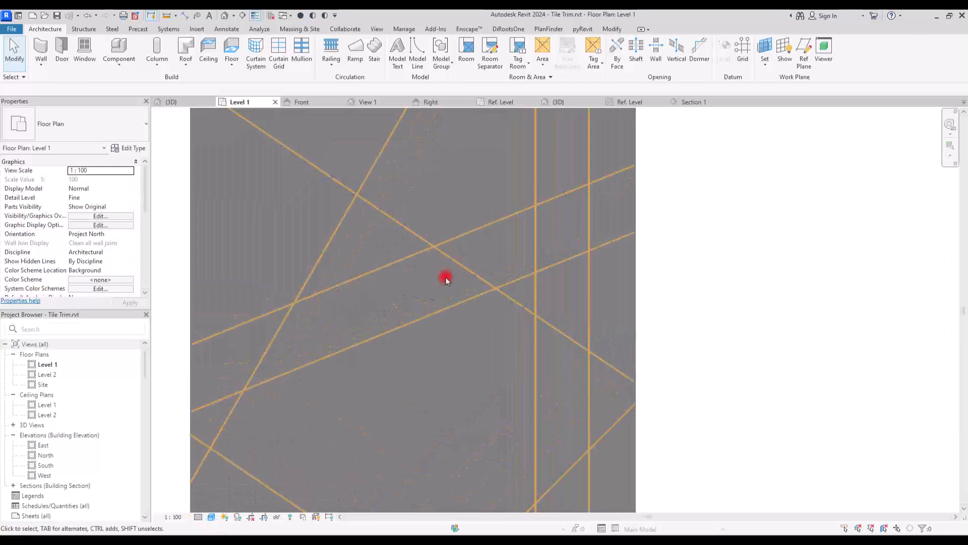
pyautogui.scroll(5, 458, 421)
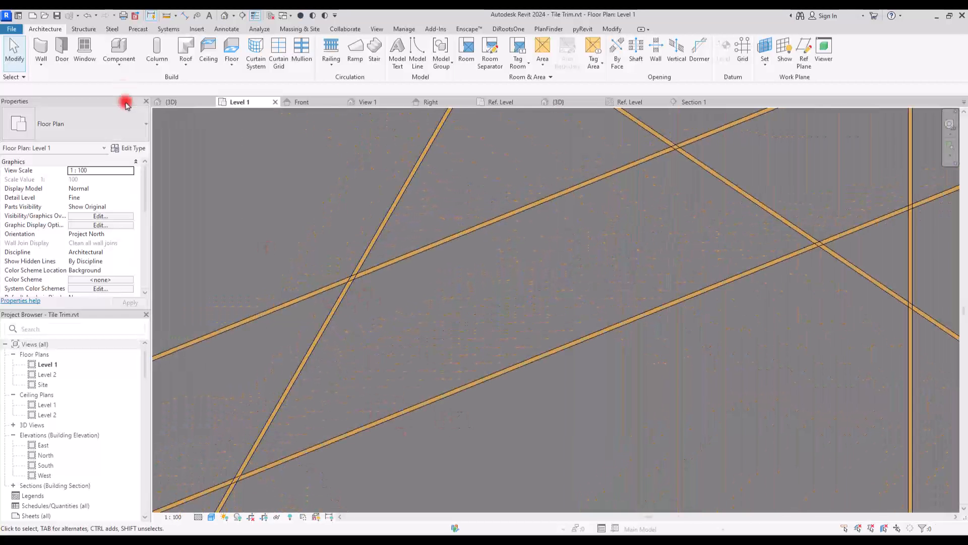
# Join the steep diagonal trim with the upper shallow trim where they cross.
pyautogui.click(611, 29)
pyautogui.click(135, 68)
pyautogui.click(338, 304)
pyautogui.click(369, 271)
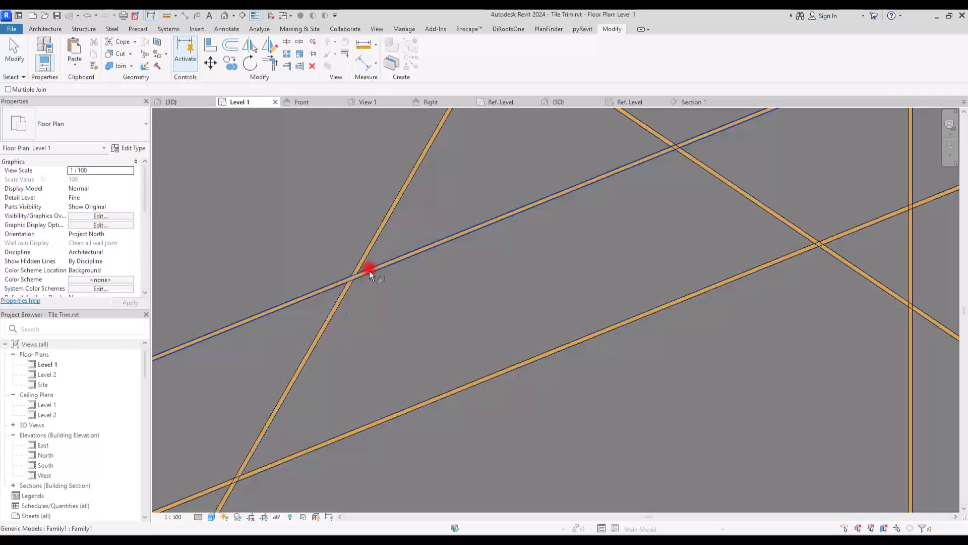
pyautogui.scroll(-5, 278, 379)
pyautogui.scroll(-3, 412, 292)
pyautogui.press('Escape')
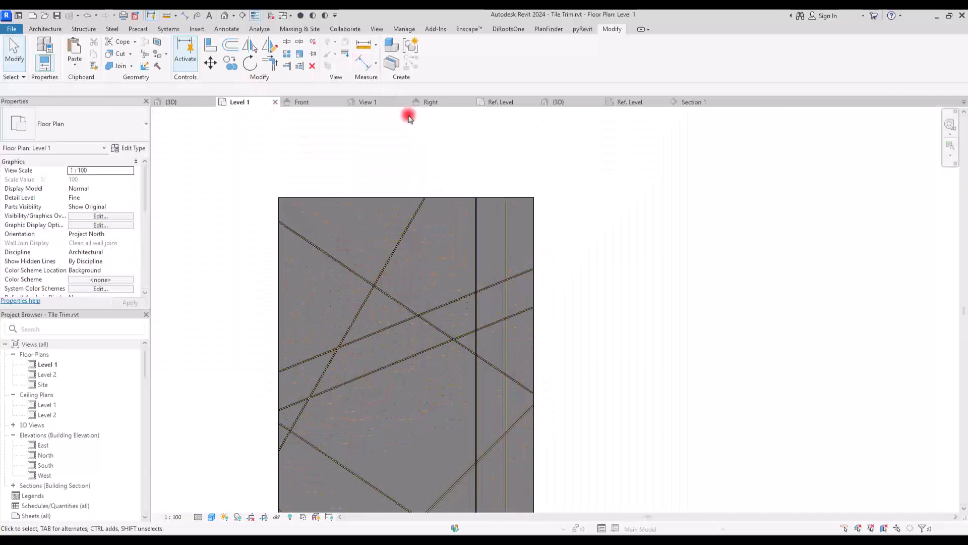
# Copy the left one of the two vertical trims to the middle of the marble floor.
pyautogui.moveTo(349, 390); pyautogui.dragTo(378, 304, button='middle')
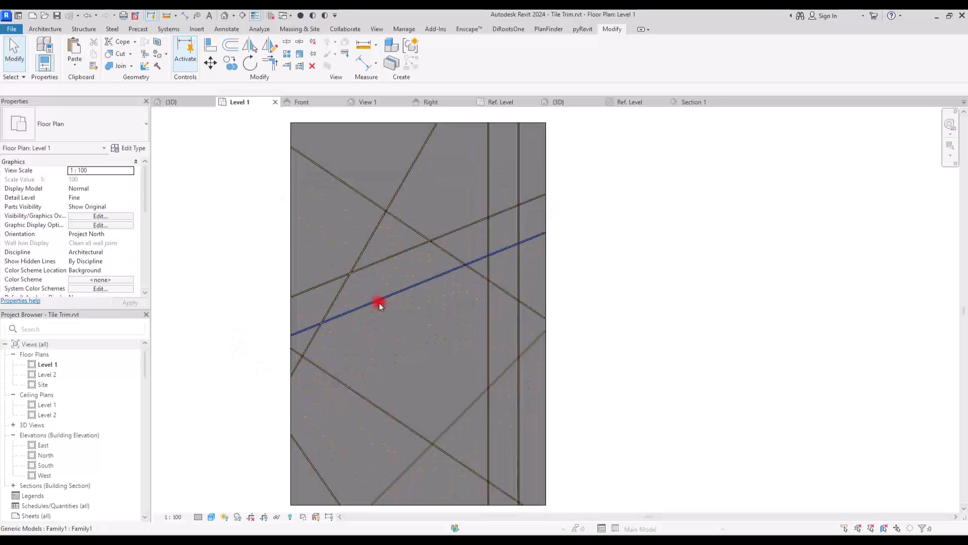
pyautogui.scroll(-1, 379, 304)
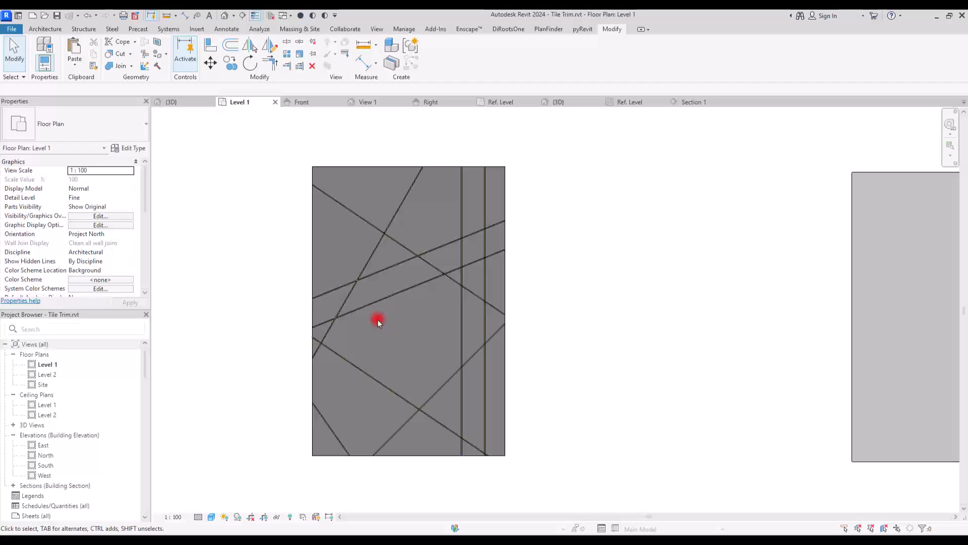
pyautogui.scroll(1, 505, 227)
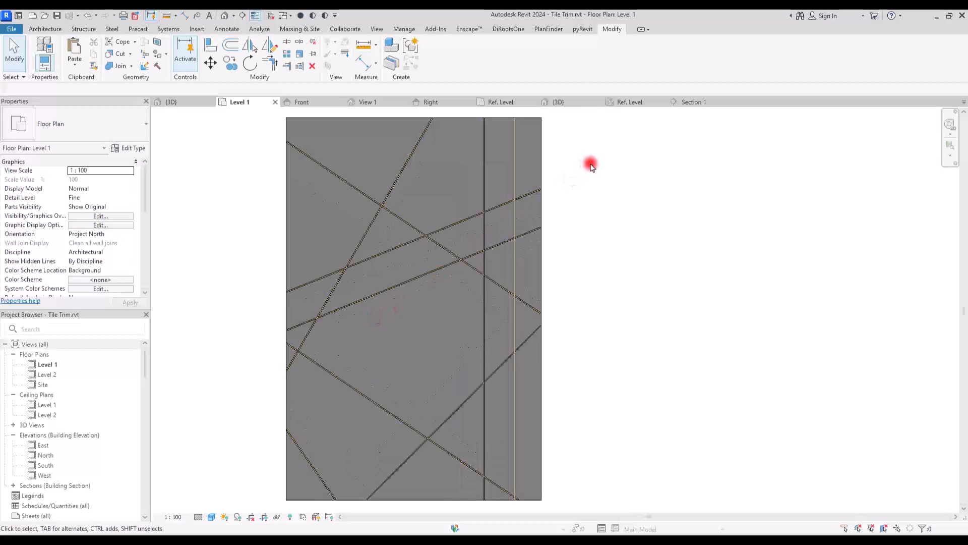
pyautogui.click(485, 146)
pyautogui.click(230, 63)
pyautogui.click(484, 153)
pyautogui.click(437, 209)
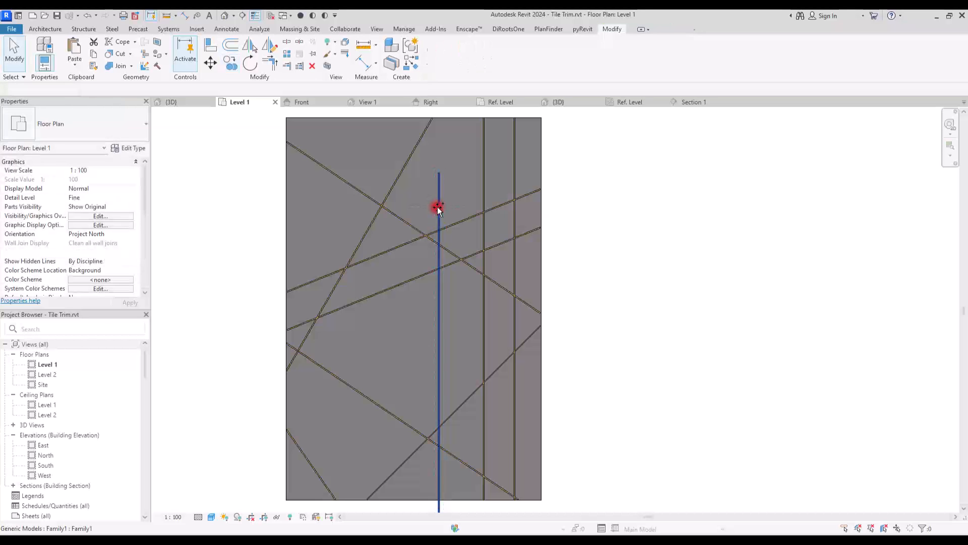
pyautogui.press('Escape')
# Duplicate the copied vertical trim's type and set the new type's width to 0.2.
pyautogui.click(137, 148)
pyautogui.click(867, 96)
pyautogui.click(511, 252)
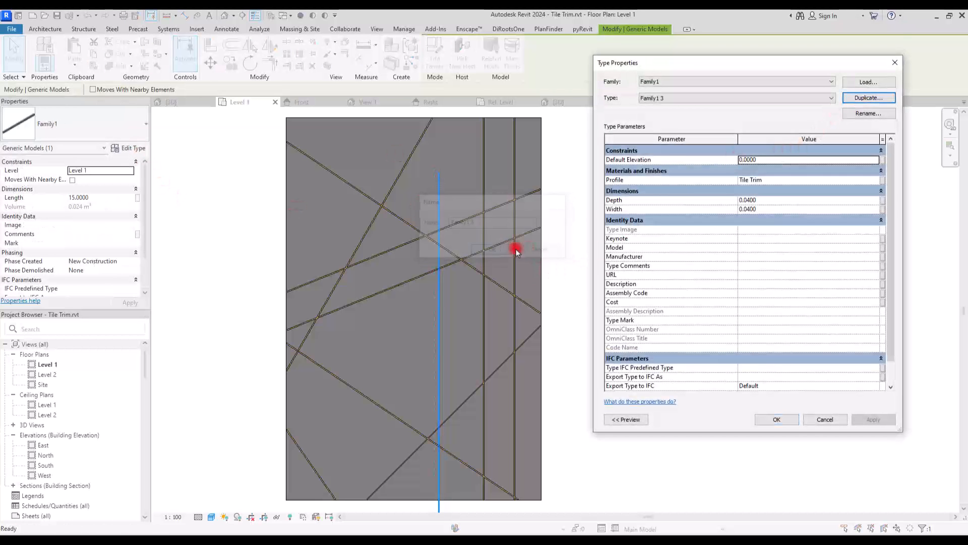
pyautogui.click(751, 210)
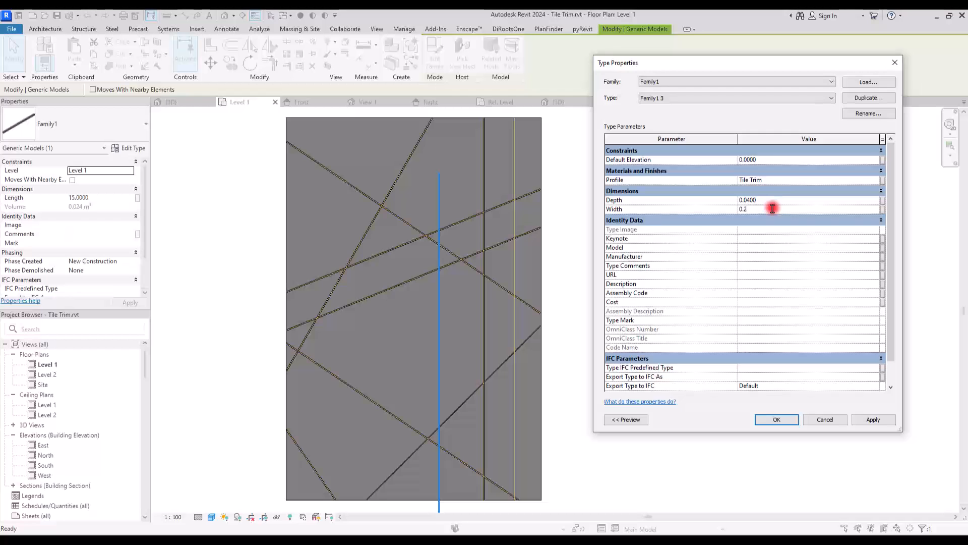
pyautogui.click(770, 413)
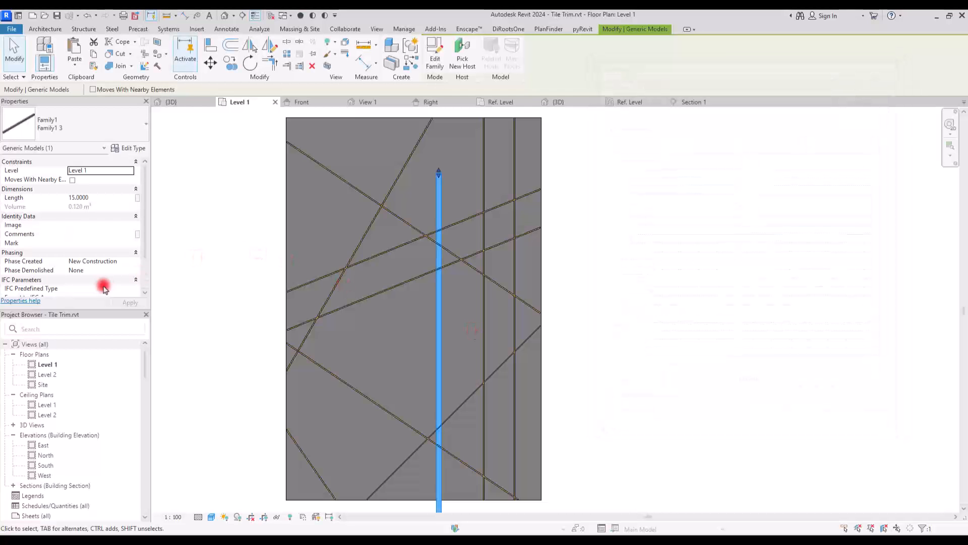
# Set the wide trim's length to 0.2 to make it a small square piece.
pyautogui.click(108, 197)
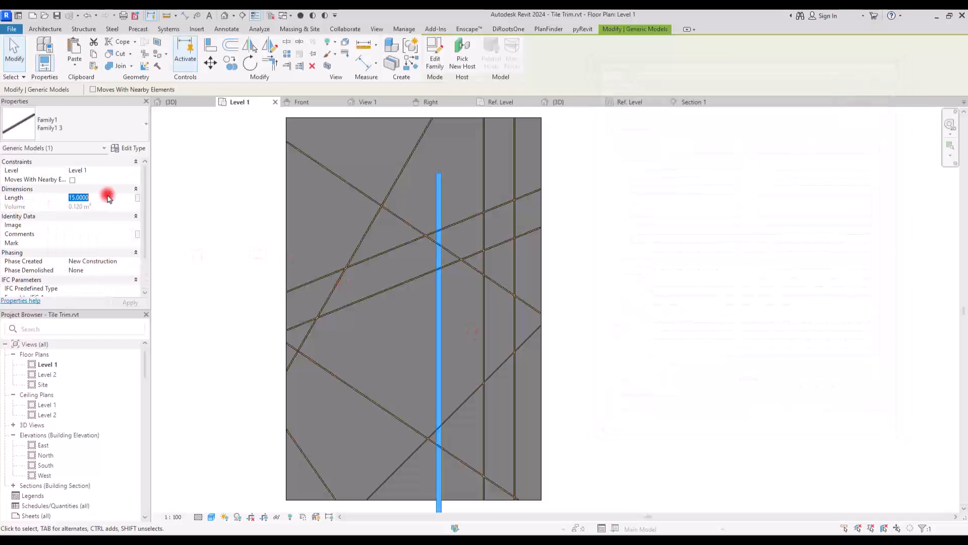
pyautogui.press('Return')
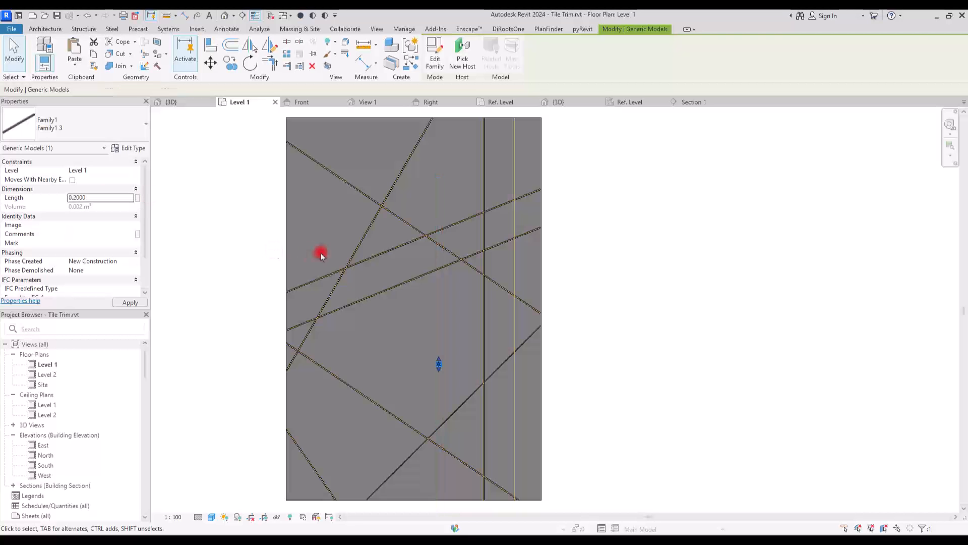
pyautogui.click(367, 284)
# Array the square trim piece vertically upward into 10 grouped items, spacing them to the last position.
pyautogui.scroll(7, 436, 366)
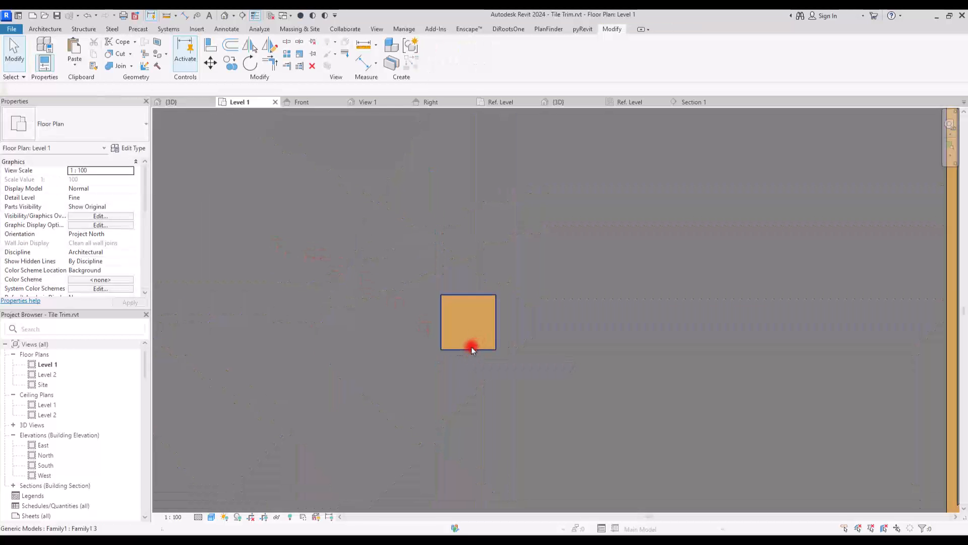
pyautogui.click(471, 347)
pyautogui.scroll(-3, 454, 337)
pyautogui.scroll(-5, 454, 337)
pyautogui.moveTo(444, 287); pyautogui.dragTo(471, 344, button='middle')
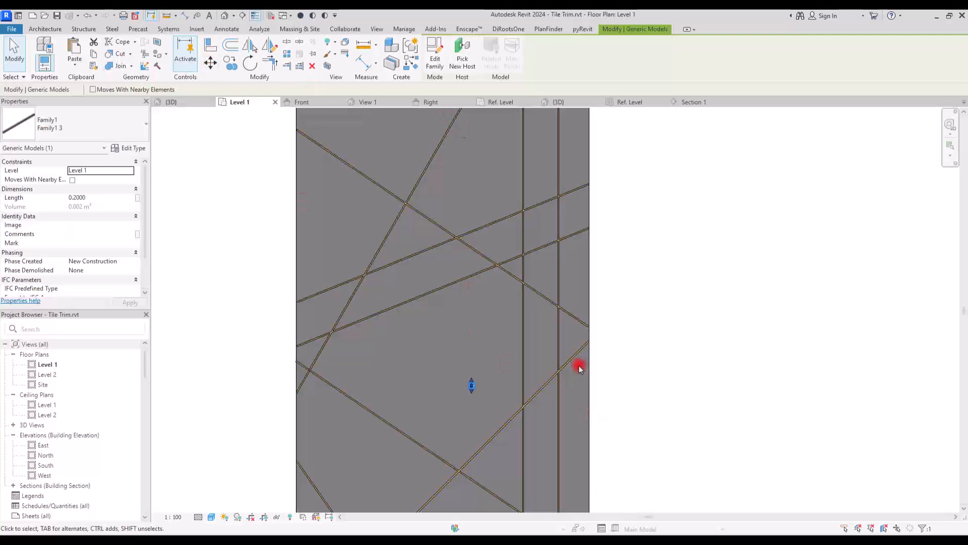
pyautogui.scroll(4, 486, 385)
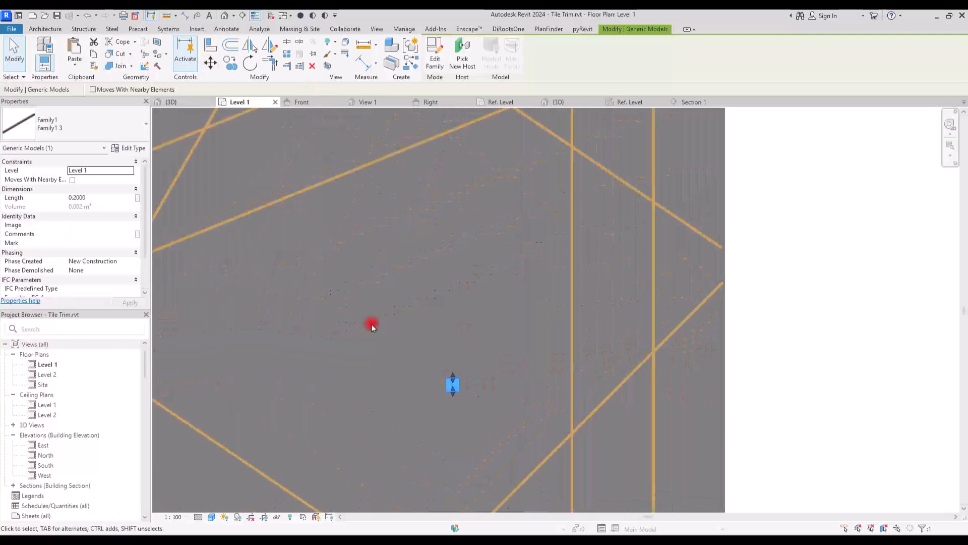
pyautogui.click(287, 55)
pyautogui.click(458, 376)
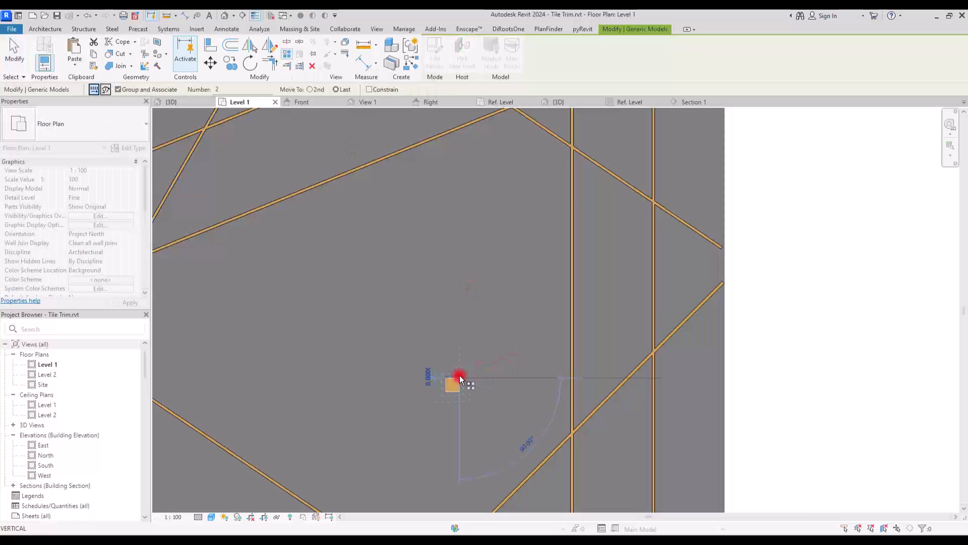
pyautogui.click(460, 151)
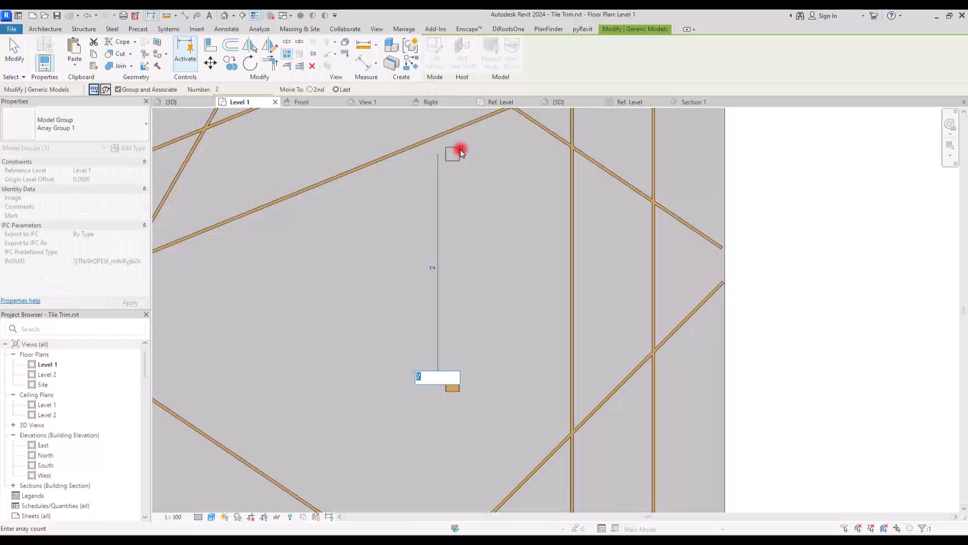
pyautogui.write('10')
pyautogui.press('Return')
# Move the array of squares to the marble floor's left edge and pull its end pieces apart to widen the spacing.
pyautogui.scroll(-3, 456, 318)
pyautogui.scroll(-2, 455, 411)
pyautogui.moveTo(462, 318); pyautogui.dragTo(334, 220)
pyautogui.scroll(3, 318, 207)
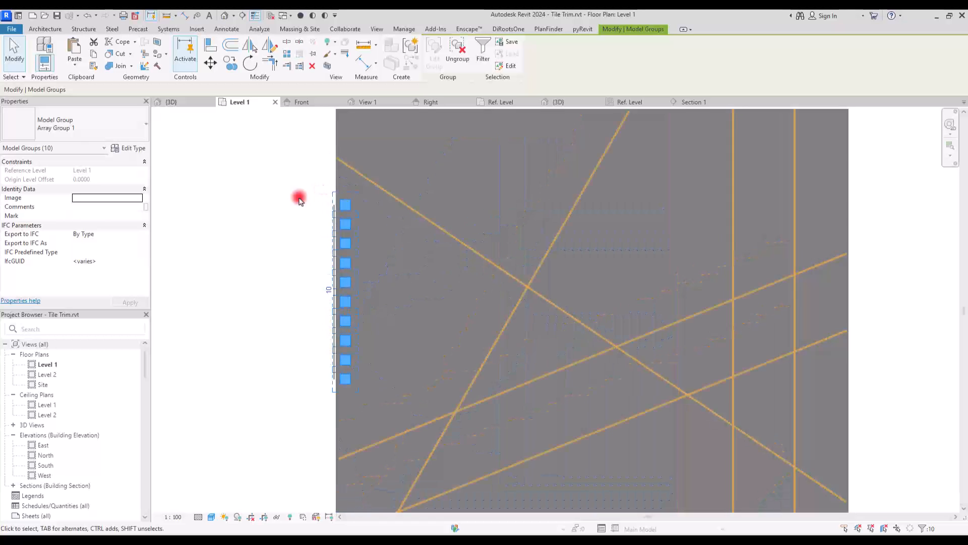
pyautogui.click(346, 179)
pyautogui.moveTo(350, 387); pyautogui.dragTo(346, 440)
pyautogui.click(255, 366)
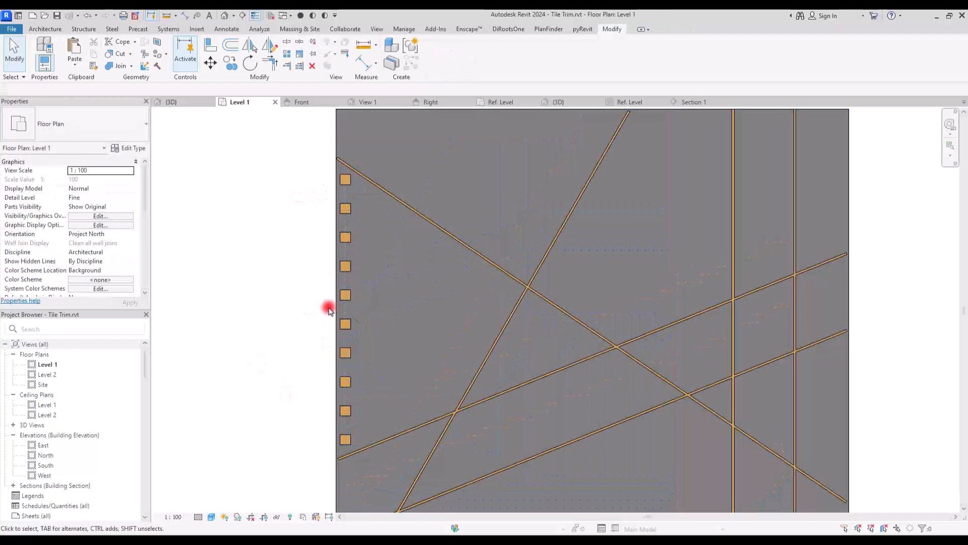
# Set the number of squares in the array along the marble floor's left edge to 15.
pyautogui.click(345, 324)
pyautogui.click(325, 307)
pyautogui.write('15')
pyautogui.press('Return')
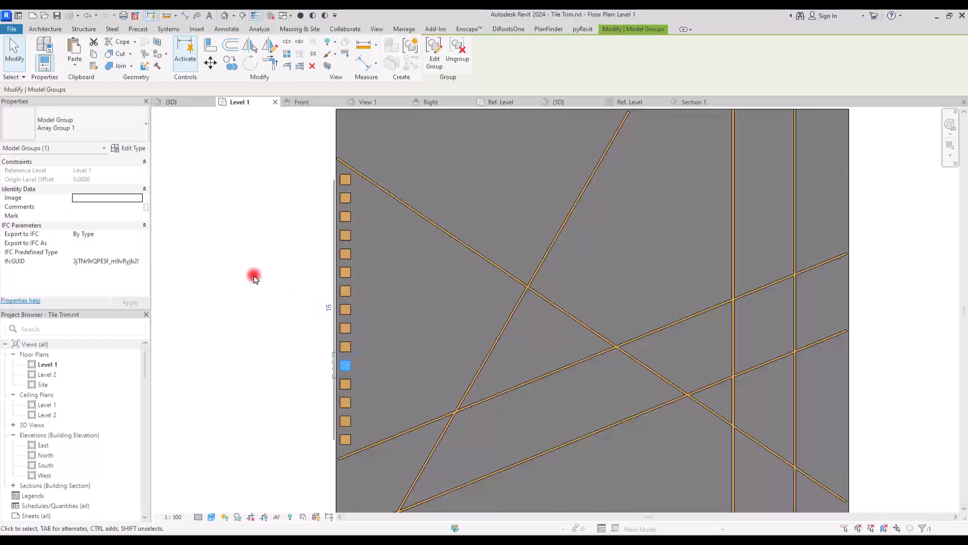
# Copy one square out of the array onto the open upper part of the marble floor and ungroup the copy.
pyautogui.scroll(-3, 297, 288)
pyautogui.click(297, 217)
pyautogui.click(231, 64)
pyautogui.click(302, 218)
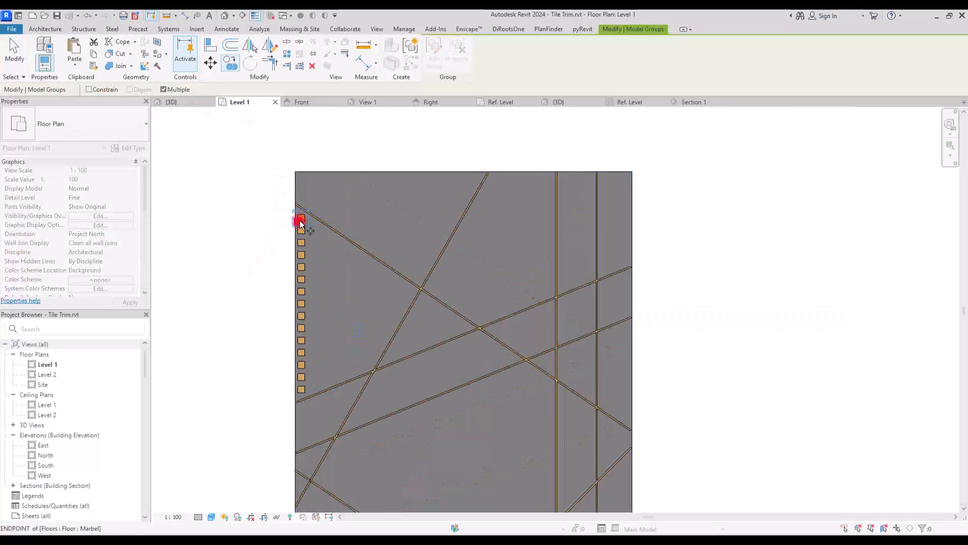
pyautogui.click(404, 211)
pyautogui.press('Escape')
pyautogui.click(408, 210)
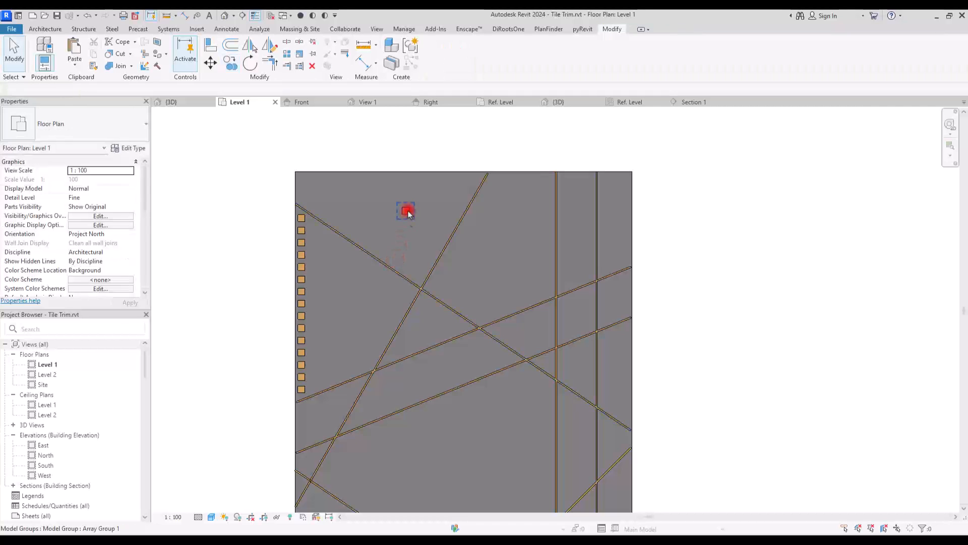
pyautogui.click(410, 143)
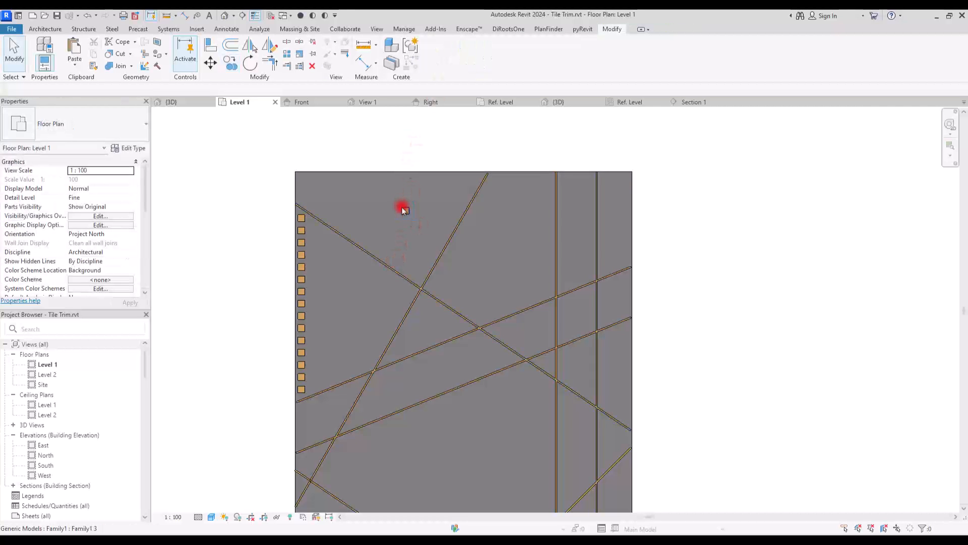
# Copy the loose square to seven scattered spots between the trim lines across the marble floor.
pyautogui.click(404, 210)
pyautogui.click(230, 63)
pyautogui.click(528, 242)
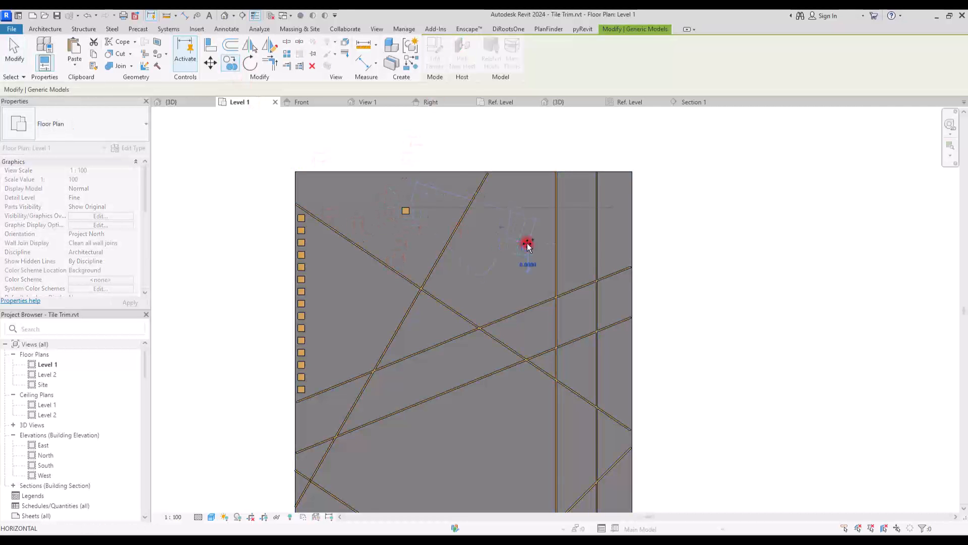
pyautogui.scroll(-2, 528, 242)
pyautogui.click(438, 370)
pyautogui.click(554, 349)
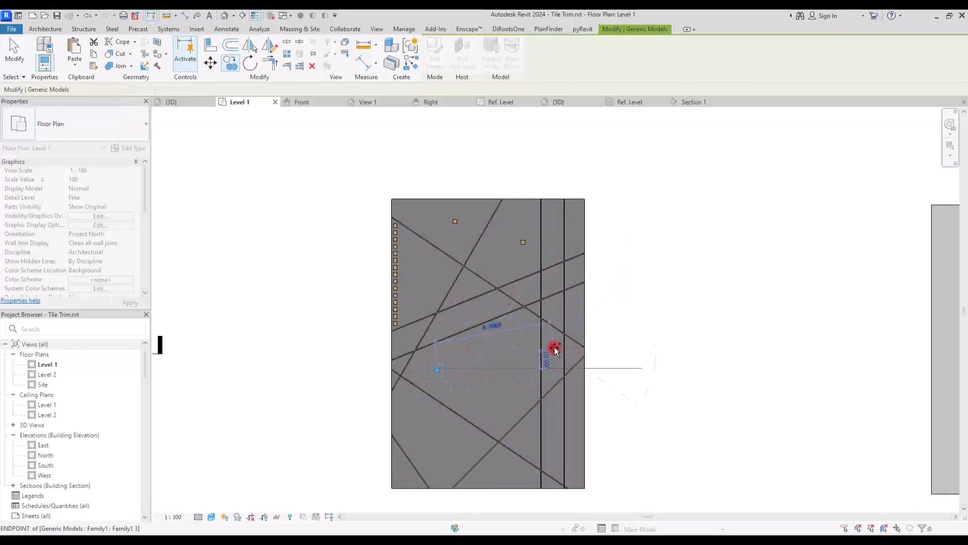
pyautogui.click(424, 433)
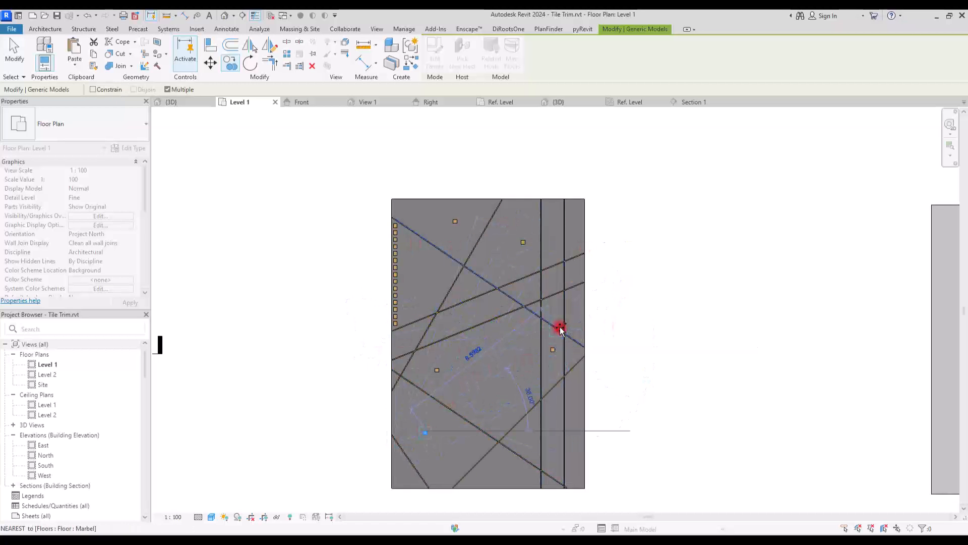
pyautogui.click(506, 469)
pyautogui.click(495, 405)
pyautogui.click(575, 243)
pyautogui.press('Escape')
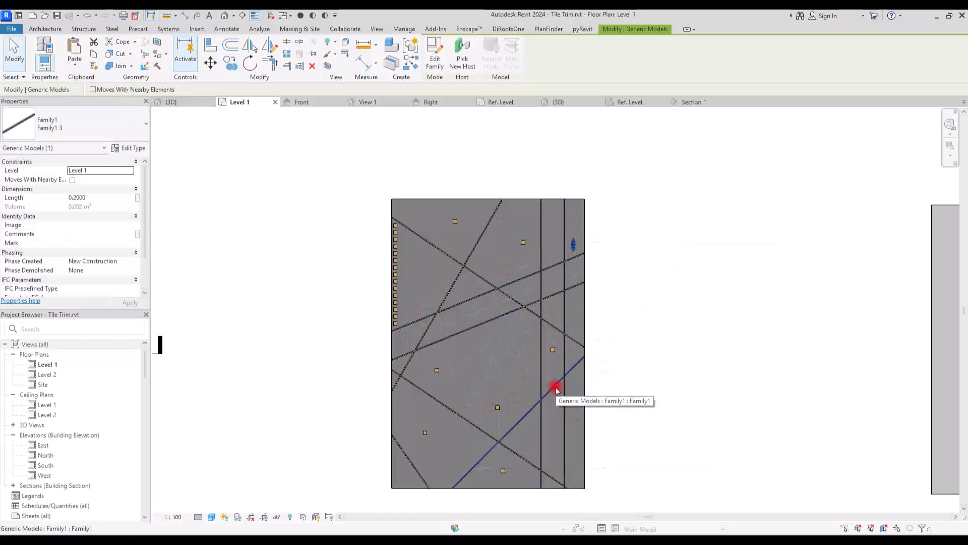
pyautogui.click(631, 319)
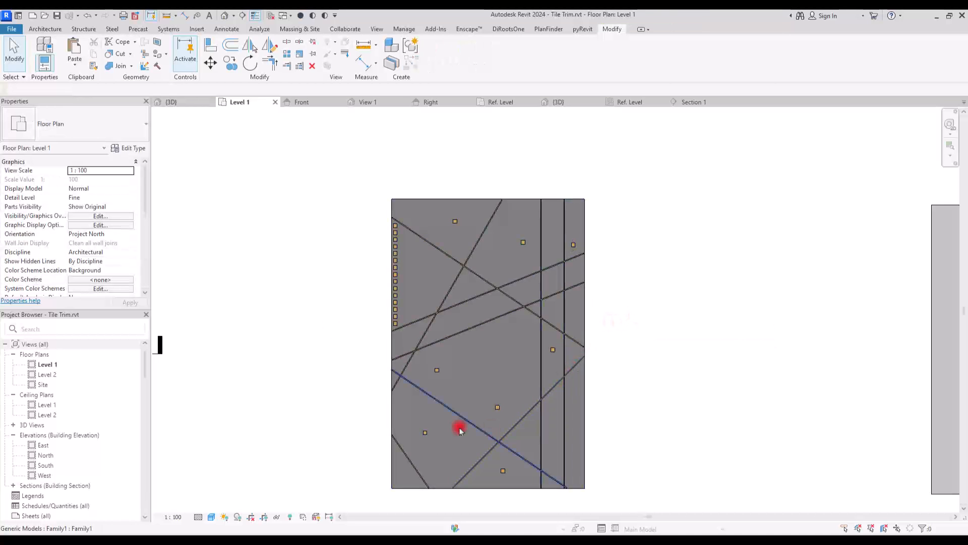
# Examine the bare square floor slab beside the marble floor, first in the Level 1 plan and in the 3D view.
pyautogui.scroll(2, 337, 321)
pyautogui.moveTo(337, 320); pyautogui.dragTo(242, 278, button='middle')
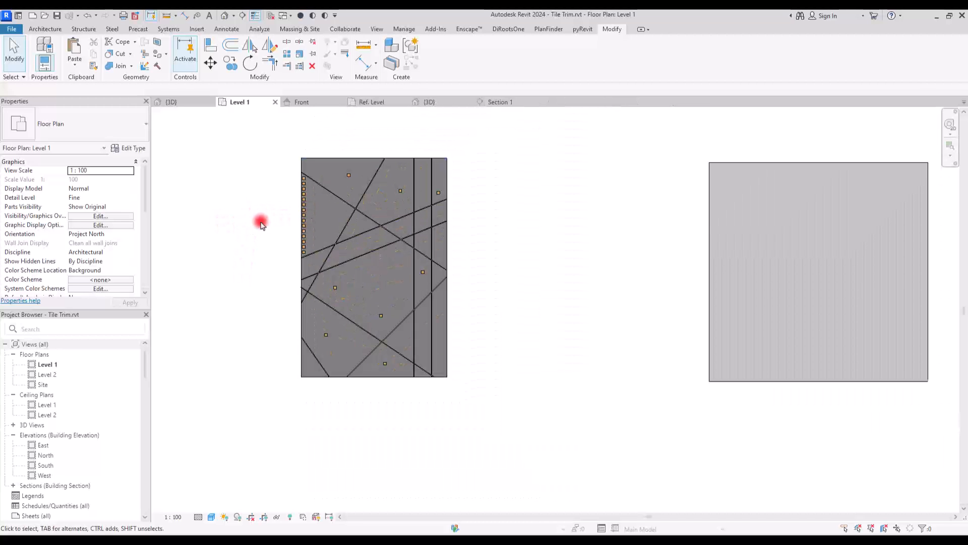
pyautogui.scroll(-1, 261, 222)
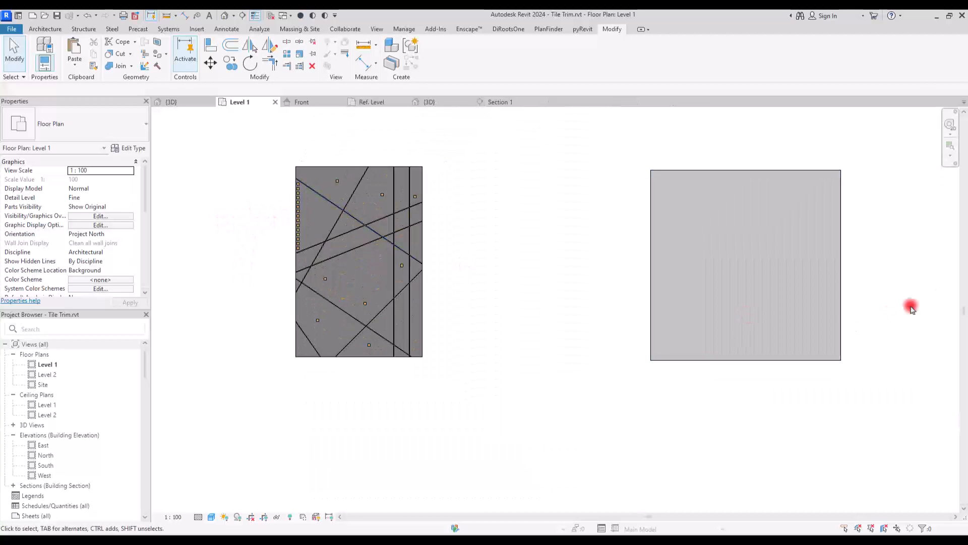
pyautogui.scroll(4, 930, 265)
pyautogui.moveTo(619, 245); pyautogui.dragTo(514, 289, button='middle')
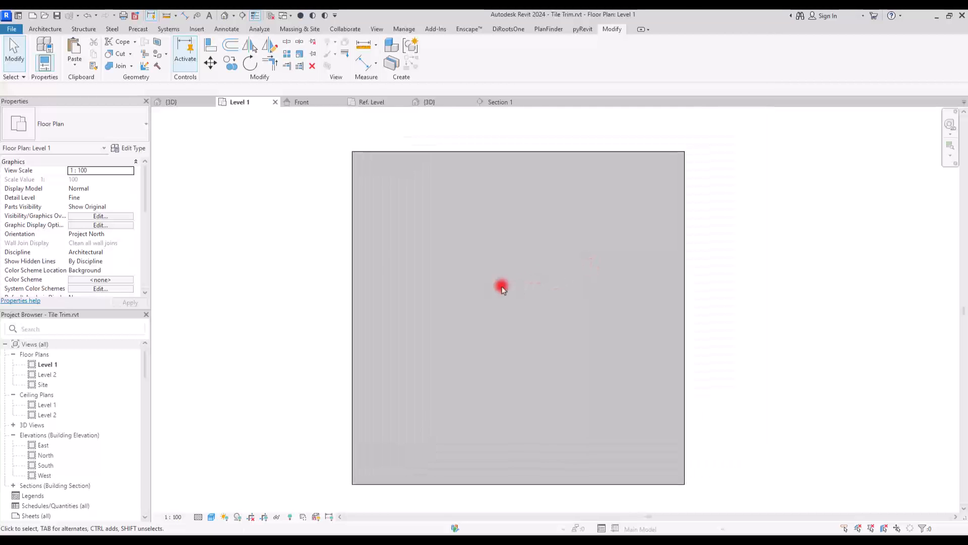
pyautogui.click(172, 102)
pyautogui.scroll(-2, 501, 253)
pyautogui.moveTo(501, 253); pyautogui.dragTo(253, 356, button='middle')
pyautogui.scroll(3, 573, 231)
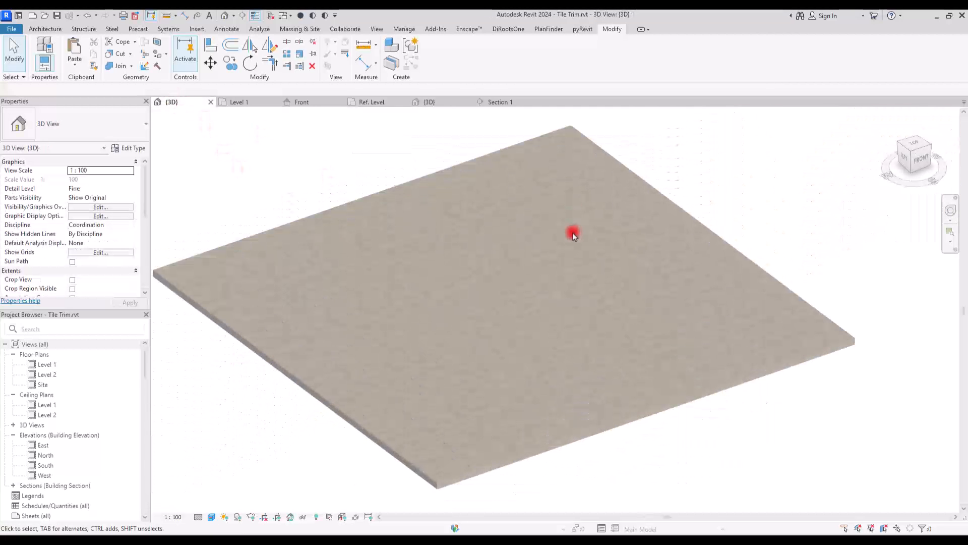
pyautogui.moveTo(412, 232); pyautogui.dragTo(517, 264, button='middle')
pyautogui.moveTo(465, 203); pyautogui.dragTo(424, 156, button='middle')
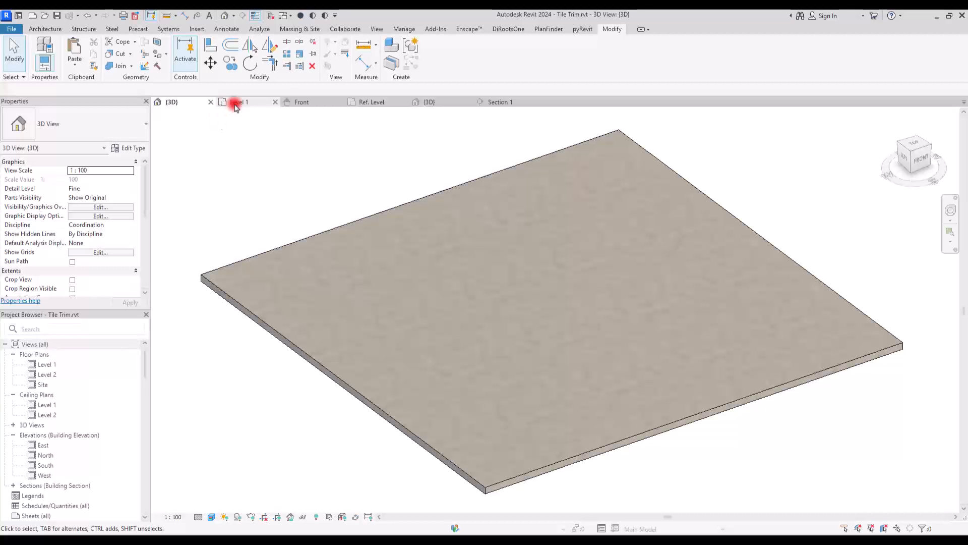
# Check the 0 C Concrete material's appearance image and the sample size of its texture.
pyautogui.press('m')
pyautogui.press('t')
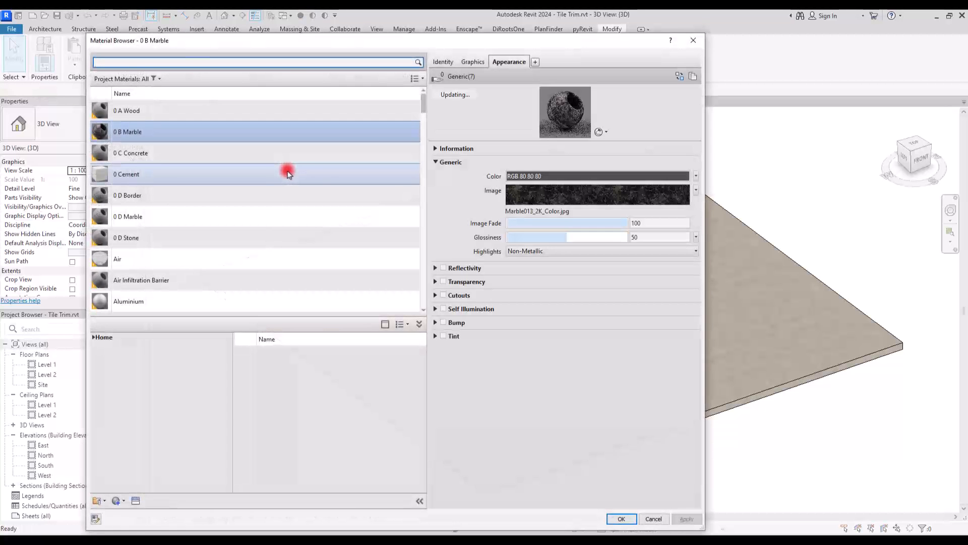
pyautogui.click(185, 163)
pyautogui.click(594, 200)
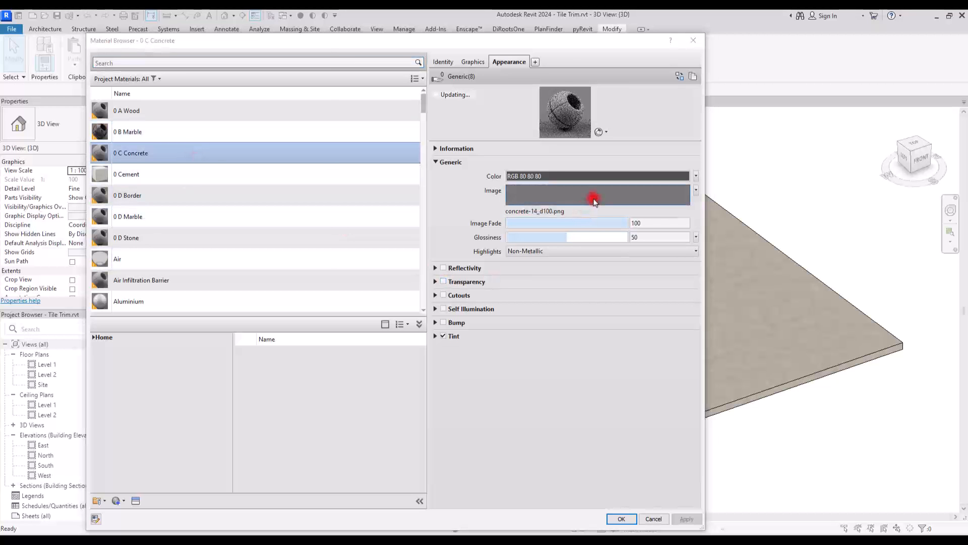
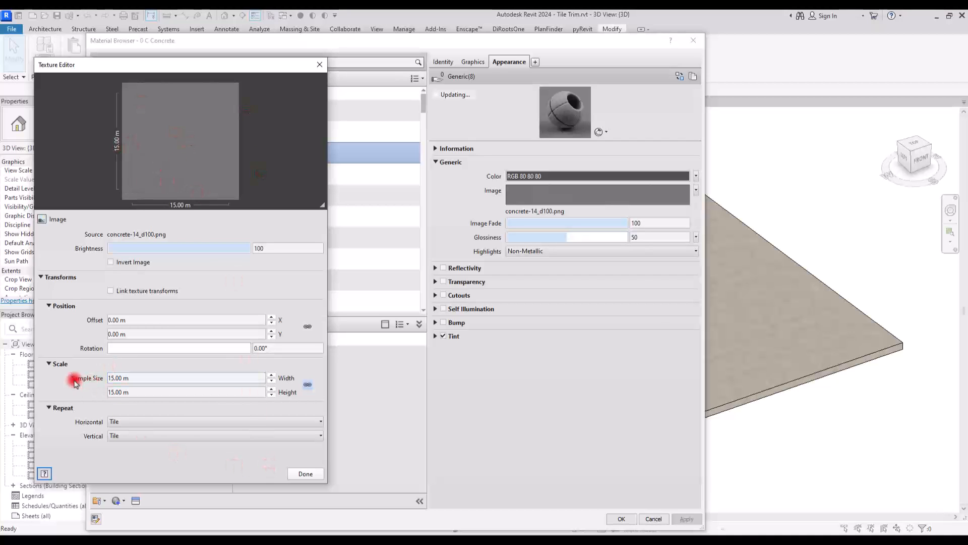
pyautogui.click(306, 474)
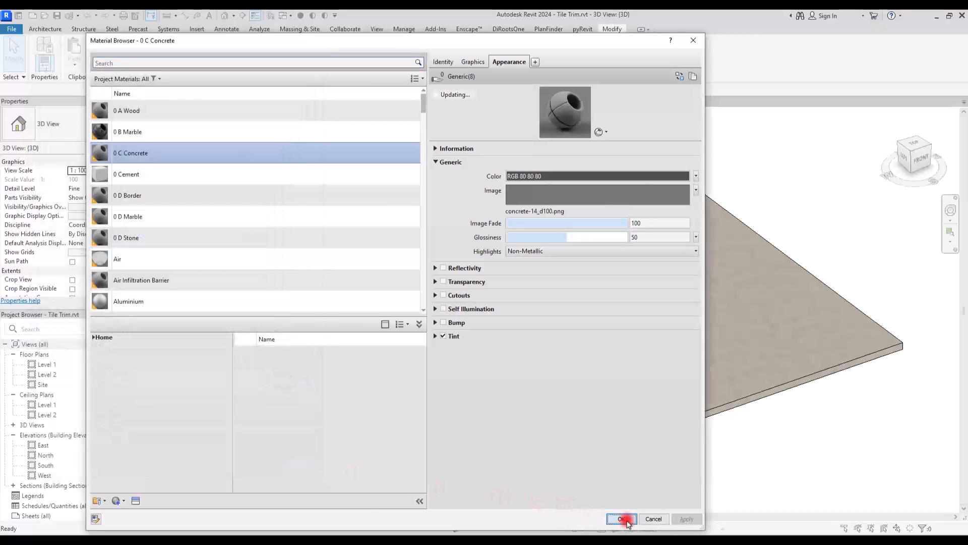
pyautogui.click(621, 519)
# Duplicate the Marbel floor type as Concrete and assign the 0 C Concrete material to its upper structure layer.
pyautogui.click(217, 60)
pyautogui.click(244, 82)
pyautogui.click(132, 148)
pyautogui.click(868, 98)
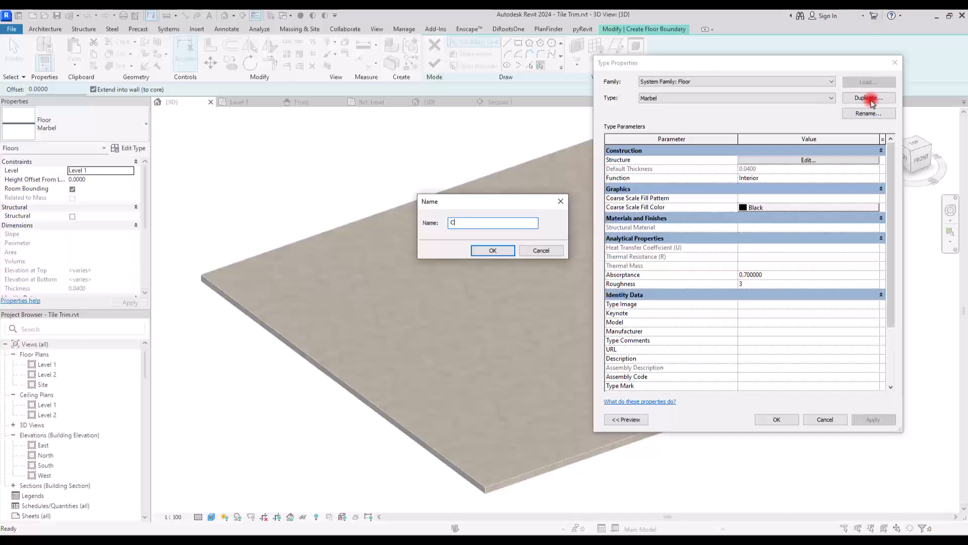
pyautogui.press('Return')
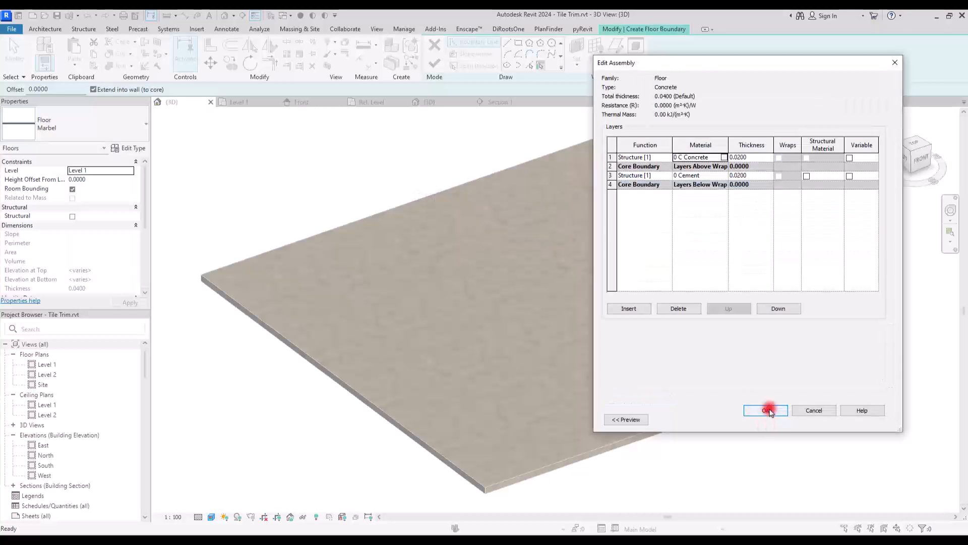
pyautogui.click(768, 410)
pyautogui.click(778, 420)
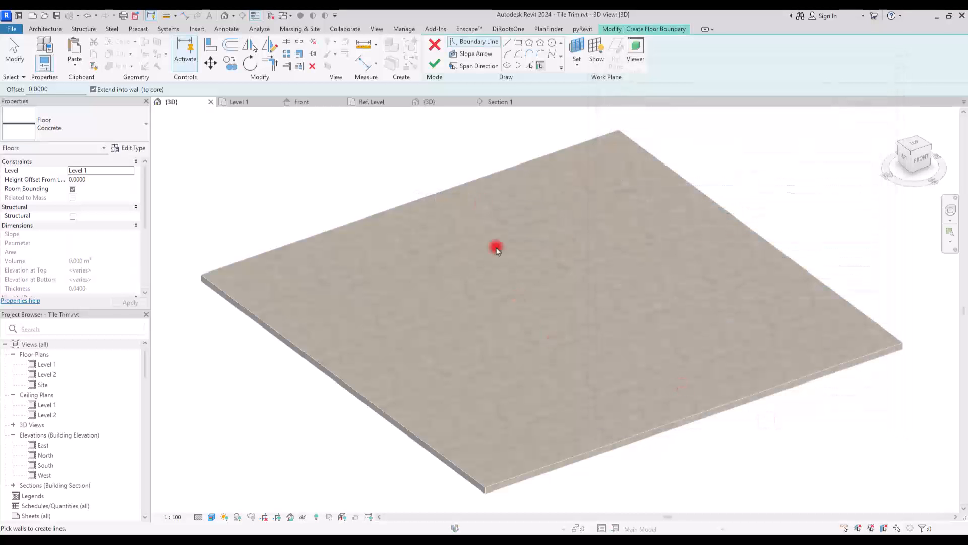
# Sketch a 15 by 15 rectangular Concrete floor over the bare slab in the Level 1 plan and set its height offset to 0.04.
pyautogui.click(519, 44)
pyautogui.click(254, 101)
pyautogui.click(685, 151)
pyautogui.click(352, 484)
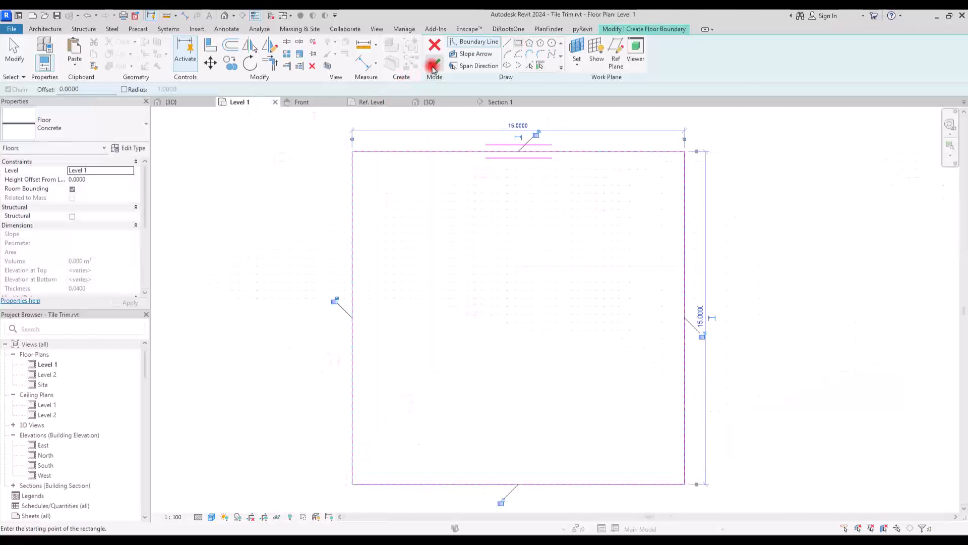
pyautogui.click(433, 67)
pyautogui.click(96, 180)
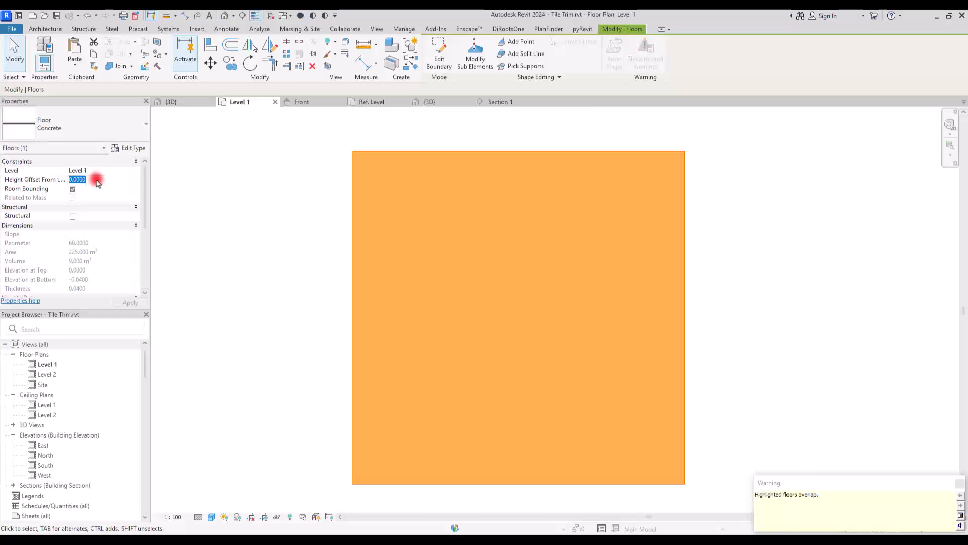
pyautogui.press('Return')
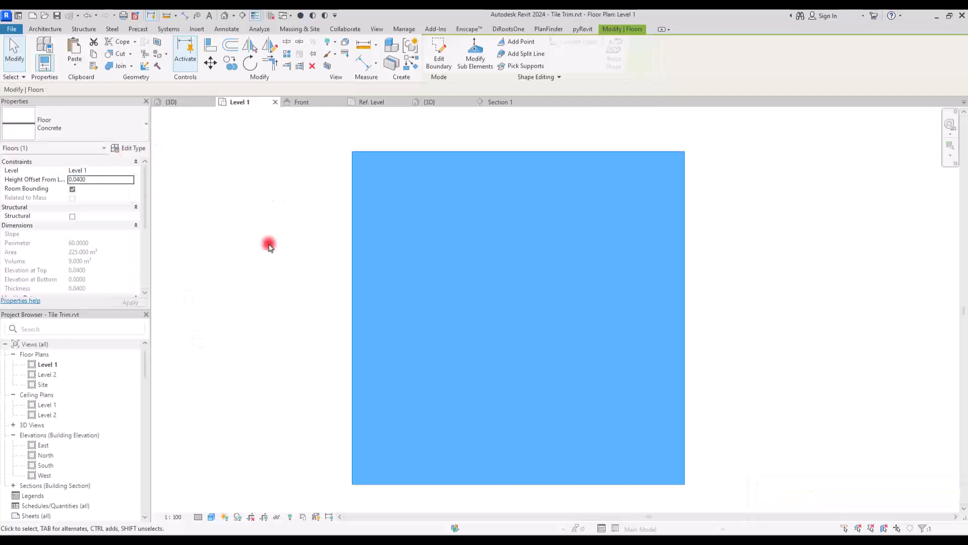
# Inspect the new concrete floor's surface texture and layered edge in the 3D view.
pyautogui.click(172, 102)
pyautogui.click(695, 478)
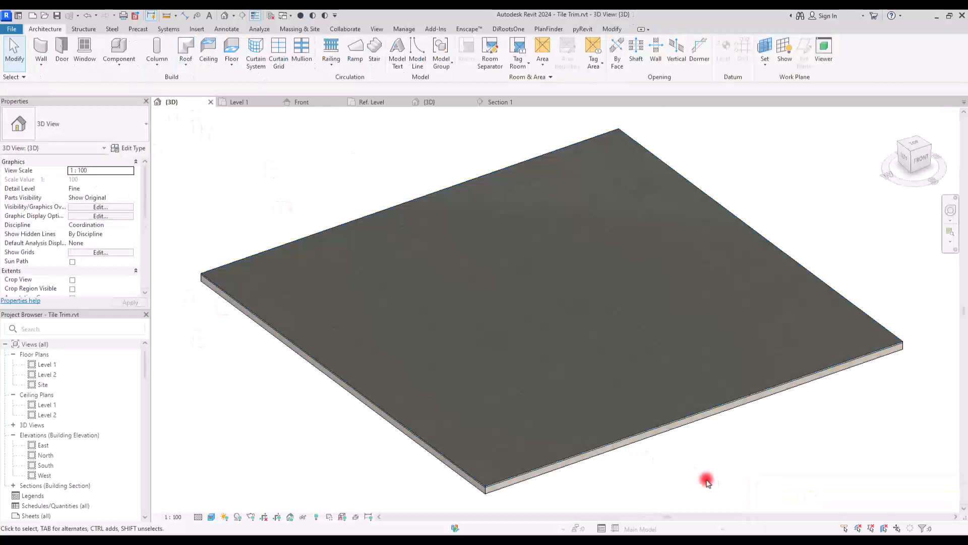
pyautogui.scroll(5, 613, 423)
pyautogui.scroll(2, 422, 371)
pyautogui.scroll(-6, 423, 372)
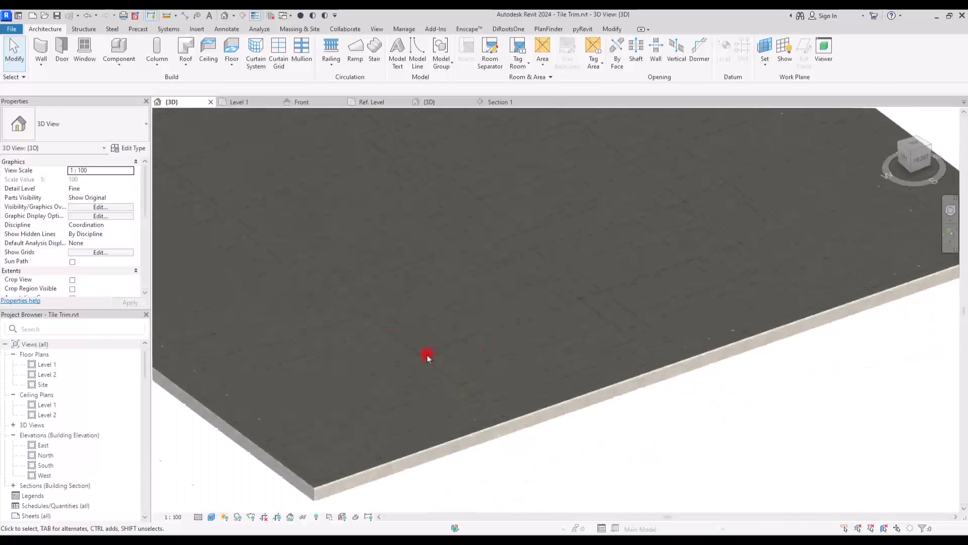
pyautogui.moveTo(374, 325); pyautogui.dragTo(478, 372, button='middle')
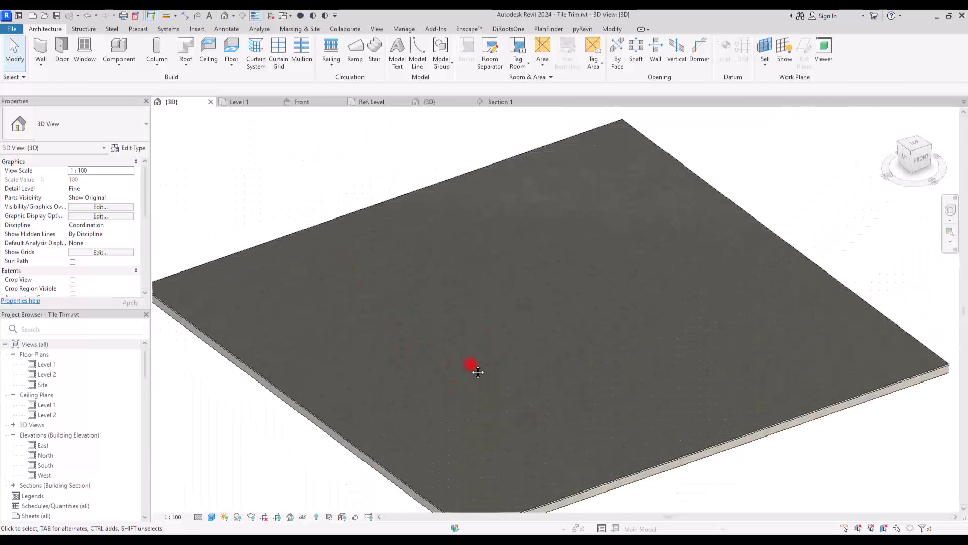
pyautogui.scroll(-3, 566, 236)
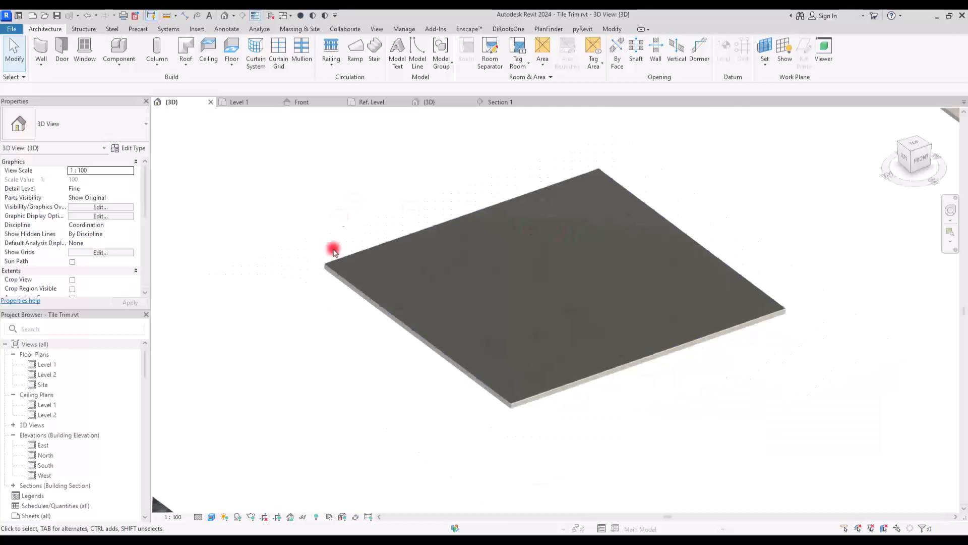
# Create a similar trim from one on the marble floor and place it on the concrete floor.
pyautogui.scroll(-3, 432, 255)
pyautogui.scroll(5, 216, 363)
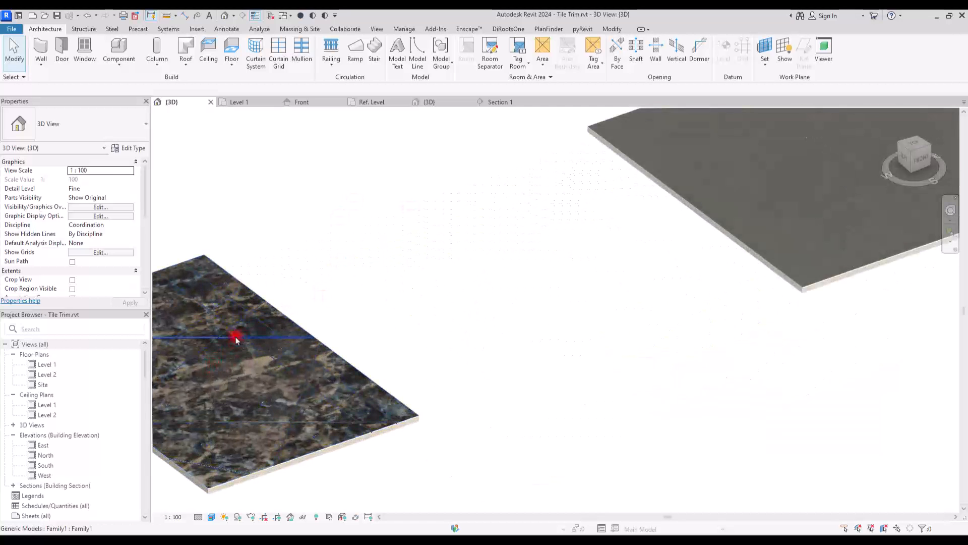
pyautogui.click(234, 337)
pyautogui.rightClick(236, 337)
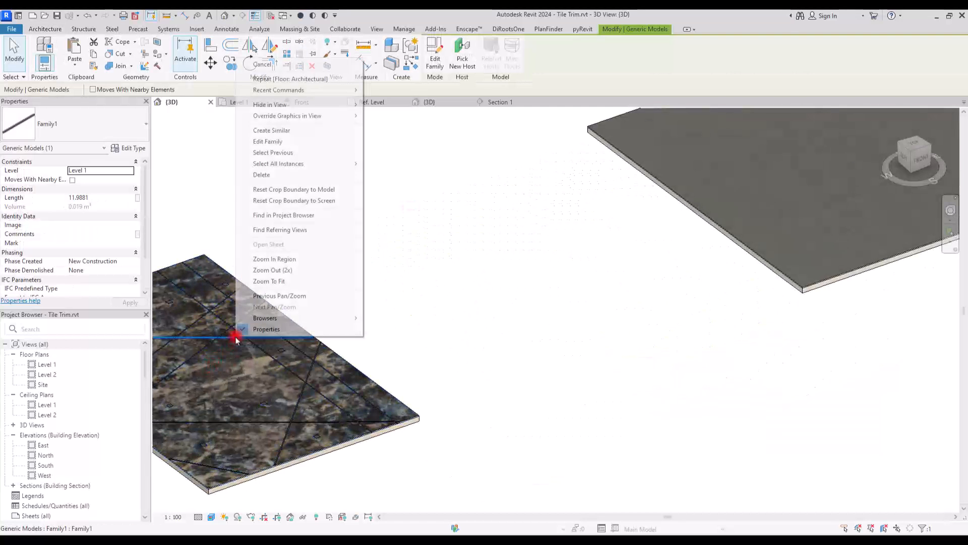
pyautogui.click(288, 130)
pyautogui.moveTo(563, 205); pyautogui.dragTo(352, 328, button='middle')
pyautogui.click(642, 251)
pyautogui.press('Escape')
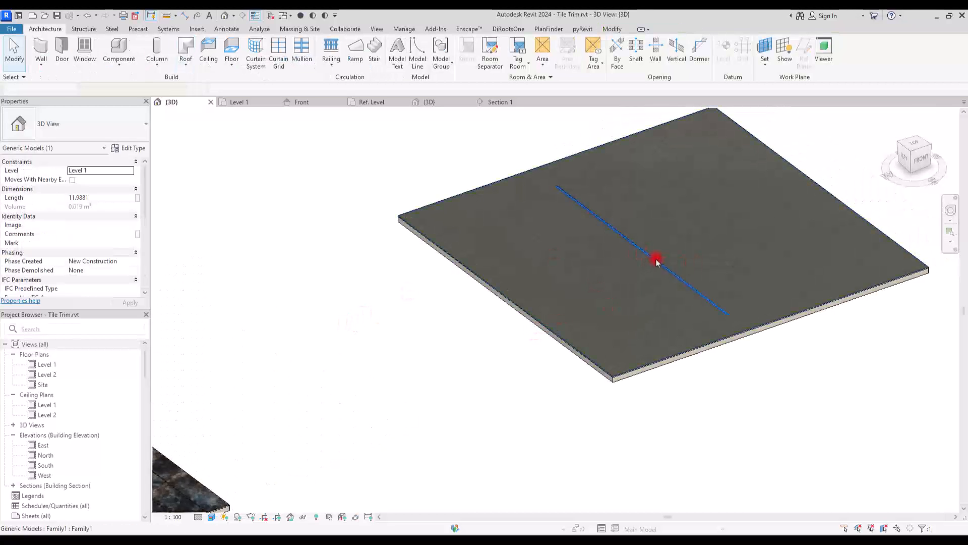
# Open the Level 1 plan with the new trim selected and change the view's visual style to show realistic materials.
pyautogui.click(655, 262)
pyautogui.click(235, 101)
pyautogui.click(496, 237)
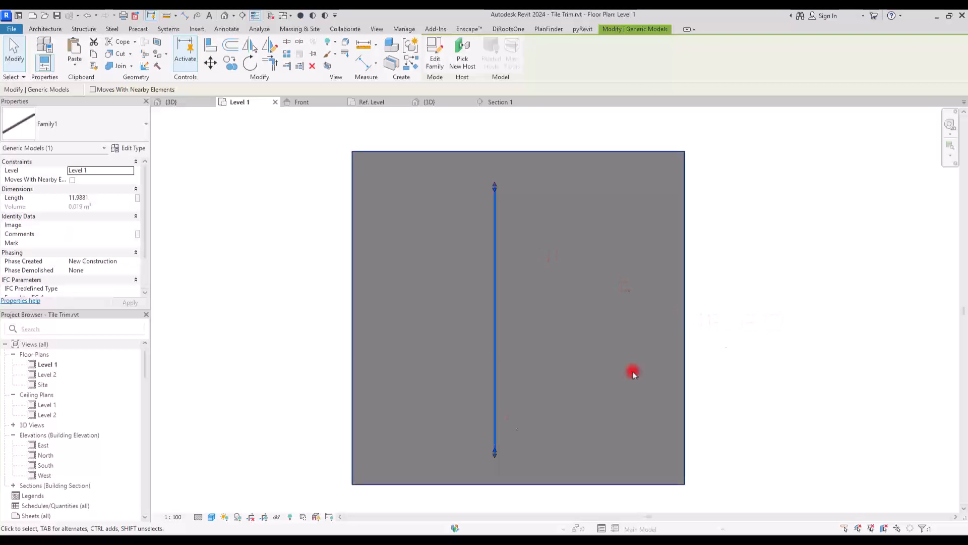
pyautogui.click(211, 516)
pyautogui.click(252, 505)
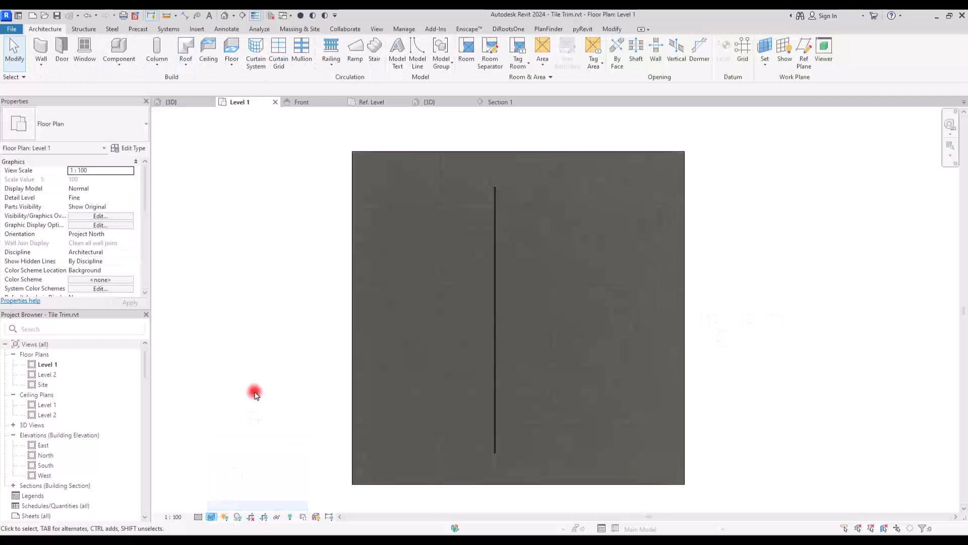
pyautogui.moveTo(592, 439); pyautogui.dragTo(447, 392, button='middle')
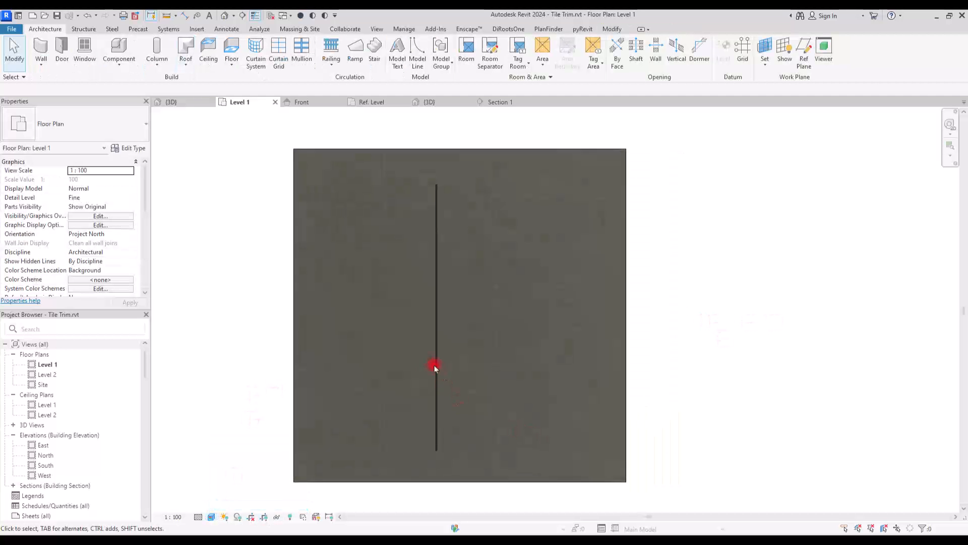
pyautogui.scroll(2, 419, 353)
pyautogui.click(403, 339)
pyautogui.scroll(2, 348, 317)
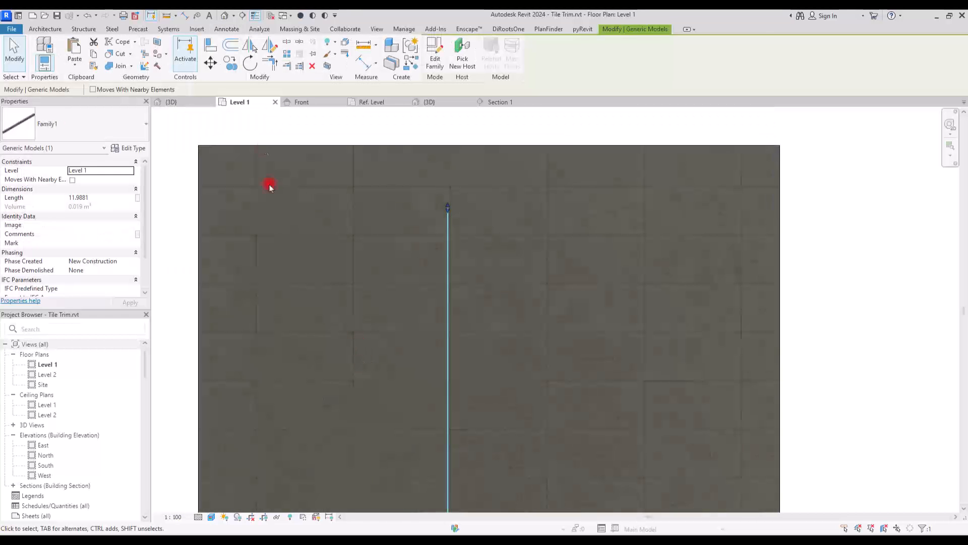
pyautogui.click(34, 29)
pyautogui.click(416, 59)
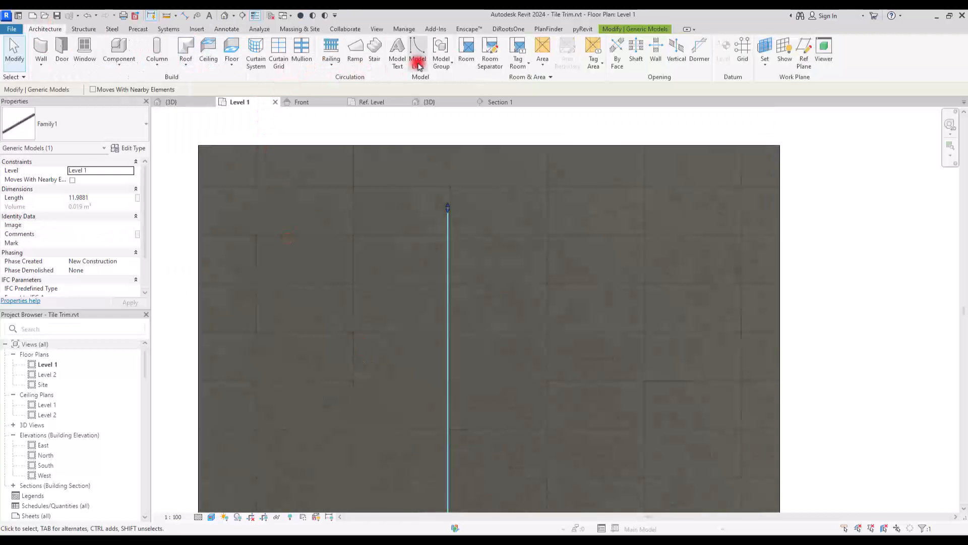
pyautogui.click(354, 187)
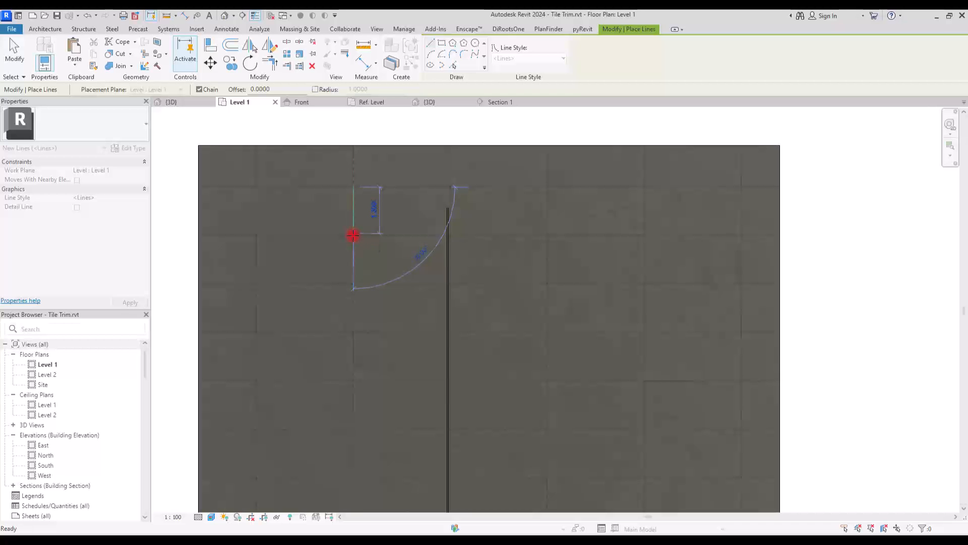
pyautogui.press('Escape')
pyautogui.press('Escape')
# Set the length of the trim on the concrete floor to 0.6 and place one parallel copy beside it.
pyautogui.click(449, 255)
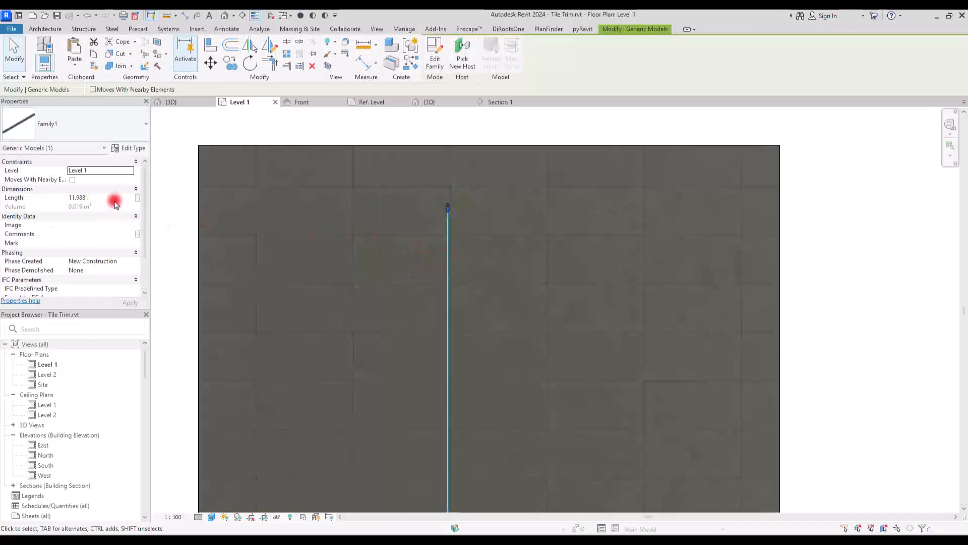
pyautogui.write('0.6000')
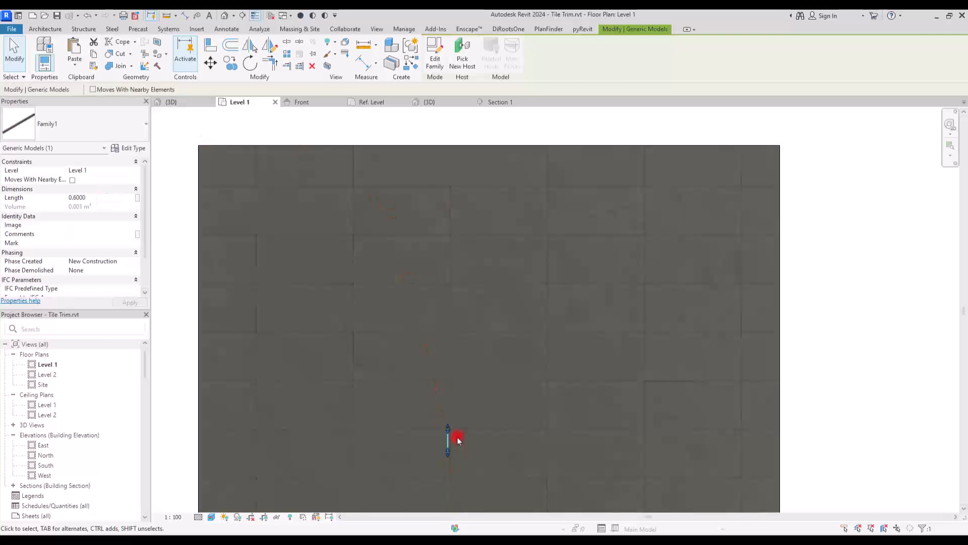
pyautogui.scroll(5, 455, 471)
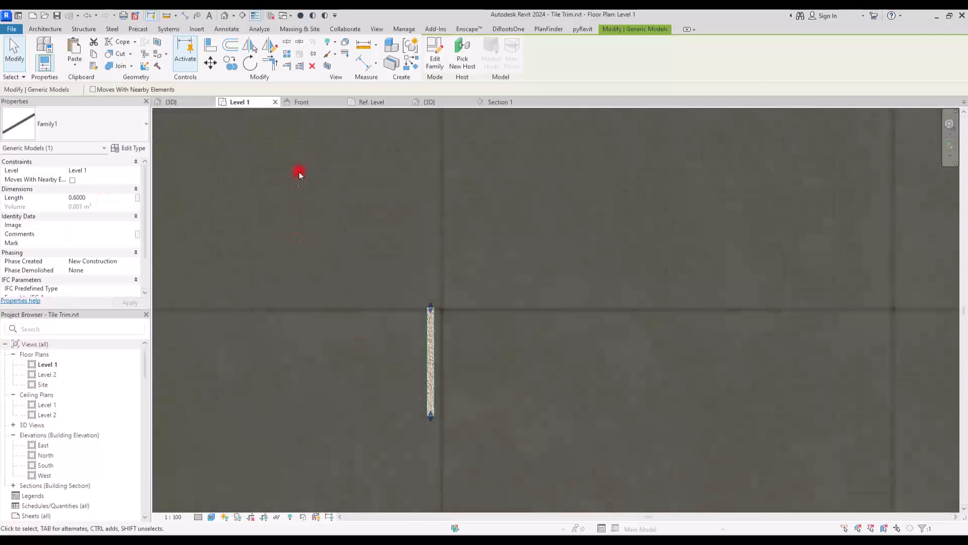
pyautogui.click(229, 64)
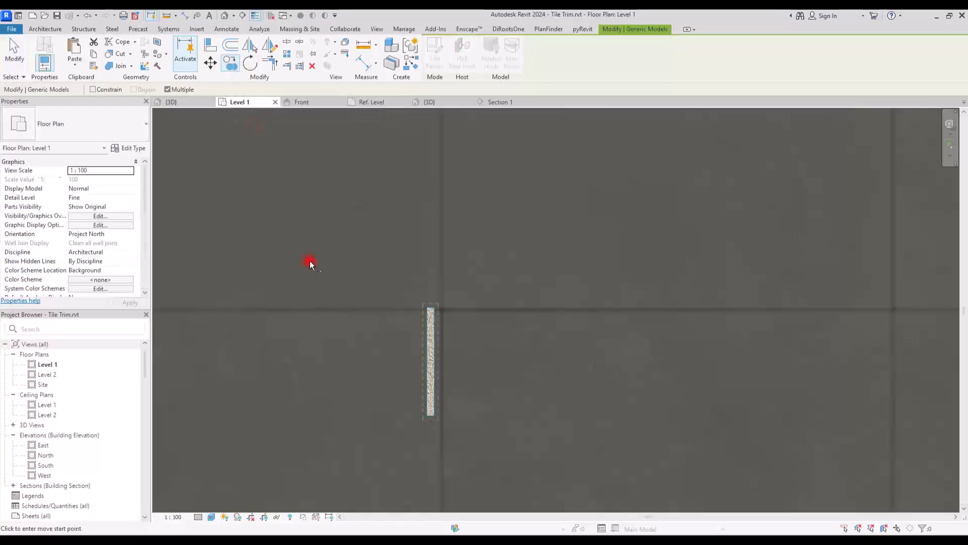
pyautogui.click(430, 371)
pyautogui.click(560, 369)
pyautogui.press('Escape')
pyautogui.press('Escape')
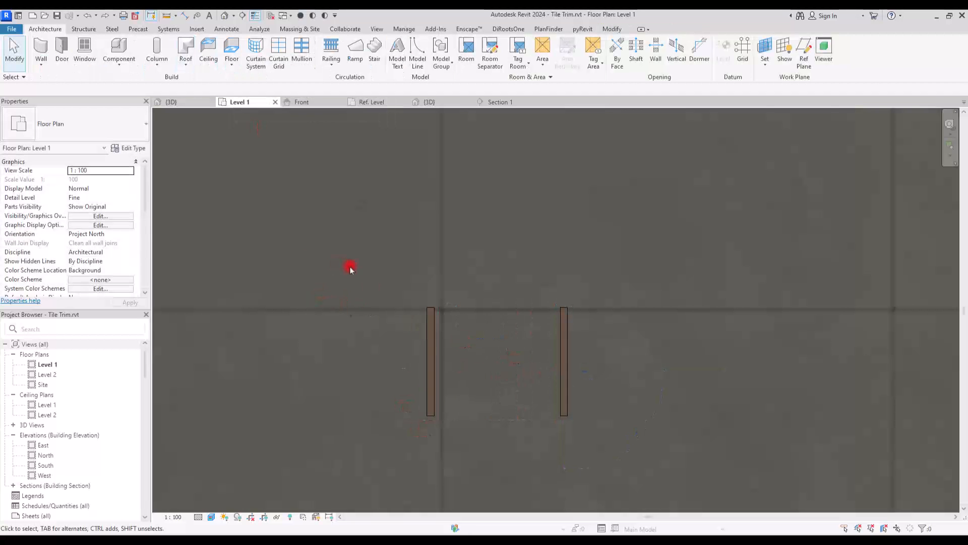
# Rotate a copy of both short trims by 90 degrees about their common centre to get two perpendicular trims.
pyautogui.moveTo(679, 472); pyautogui.dragTo(367, 192)
pyautogui.click(250, 65)
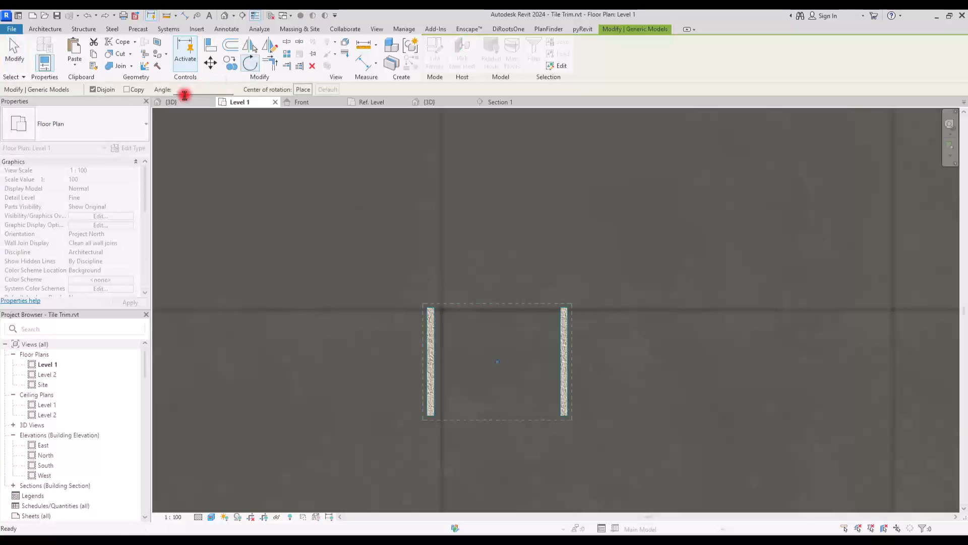
pyautogui.click(126, 89)
pyautogui.click(499, 206)
pyautogui.write('90')
pyautogui.press('Return')
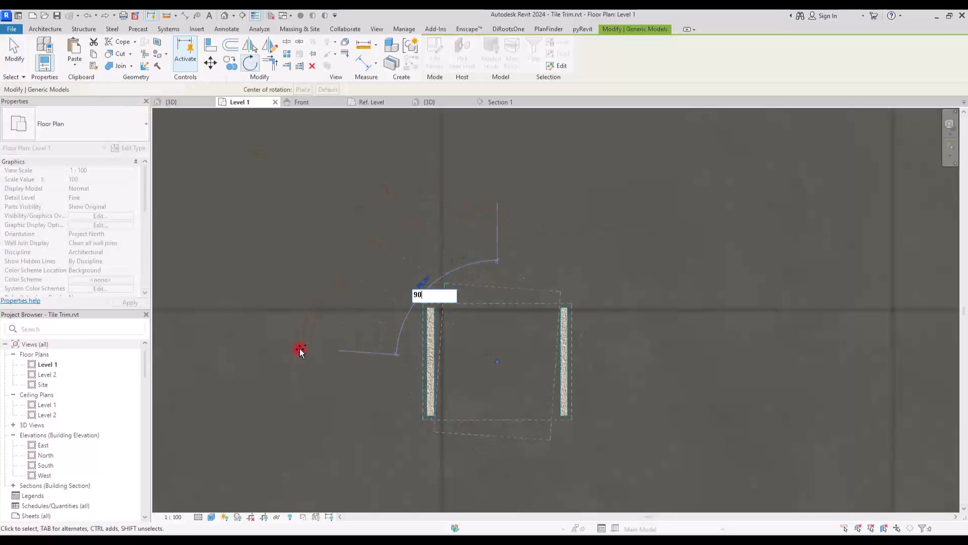
pyautogui.press('Escape')
# Bring the four short trims together so their ends meet in a closed square frame.
pyautogui.scroll(3, 529, 384)
pyautogui.click(352, 310)
pyautogui.click(232, 64)
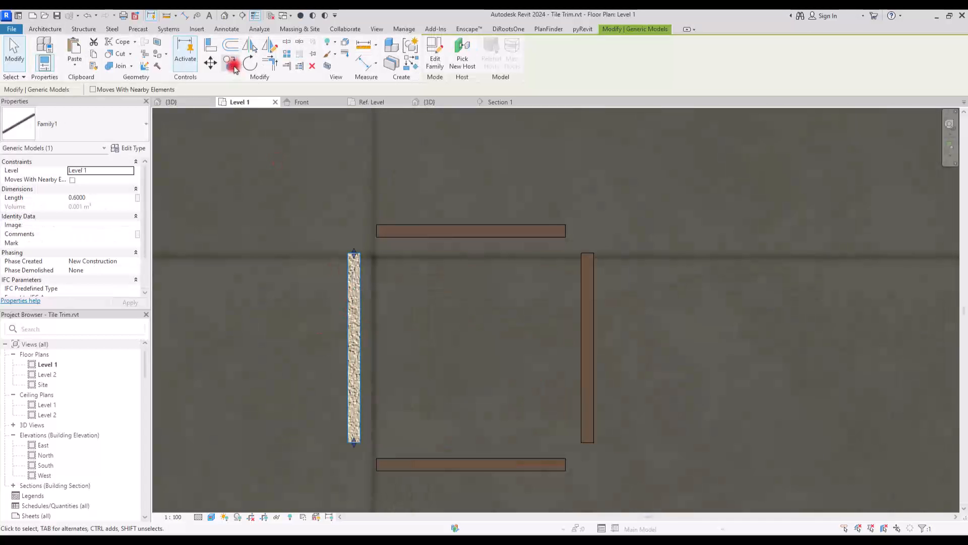
pyautogui.click(395, 335)
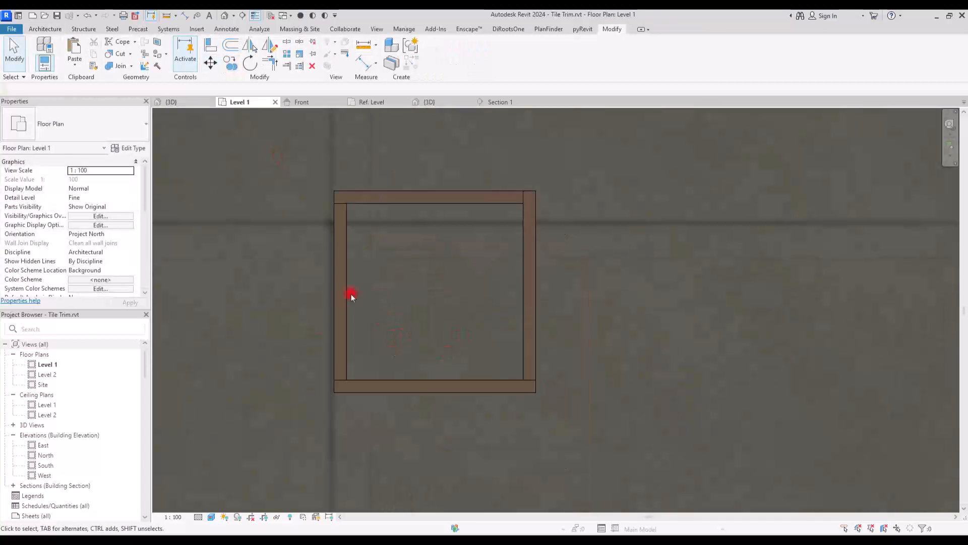
# Select the four trims of the square frame and move them to centre on a nearby tile joint intersection.
pyautogui.scroll(-3, 438, 325)
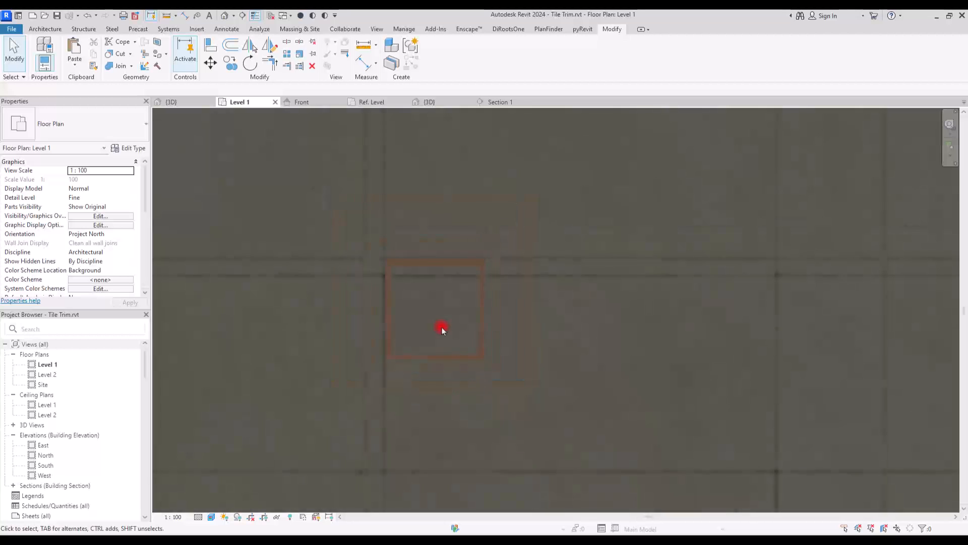
pyautogui.moveTo(355, 256); pyautogui.dragTo(566, 395)
pyautogui.scroll(-3, 590, 328)
pyautogui.scroll(-4, 486, 323)
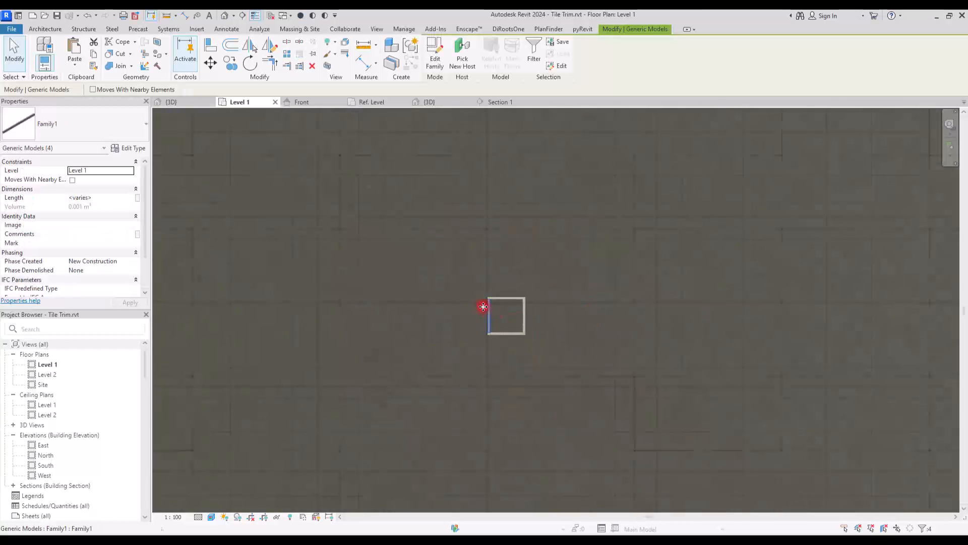
pyautogui.scroll(3, 490, 303)
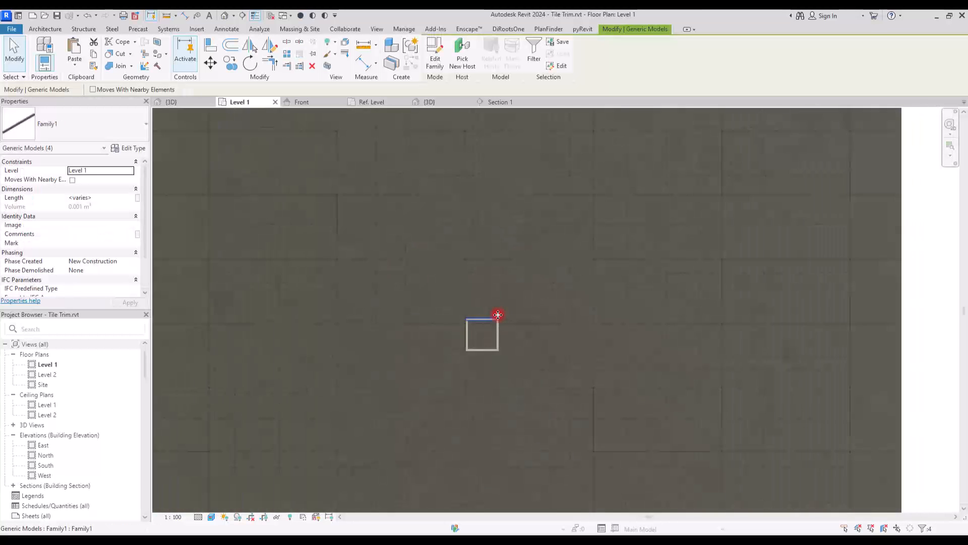
pyautogui.click(210, 62)
pyautogui.click(482, 319)
pyautogui.click(338, 240)
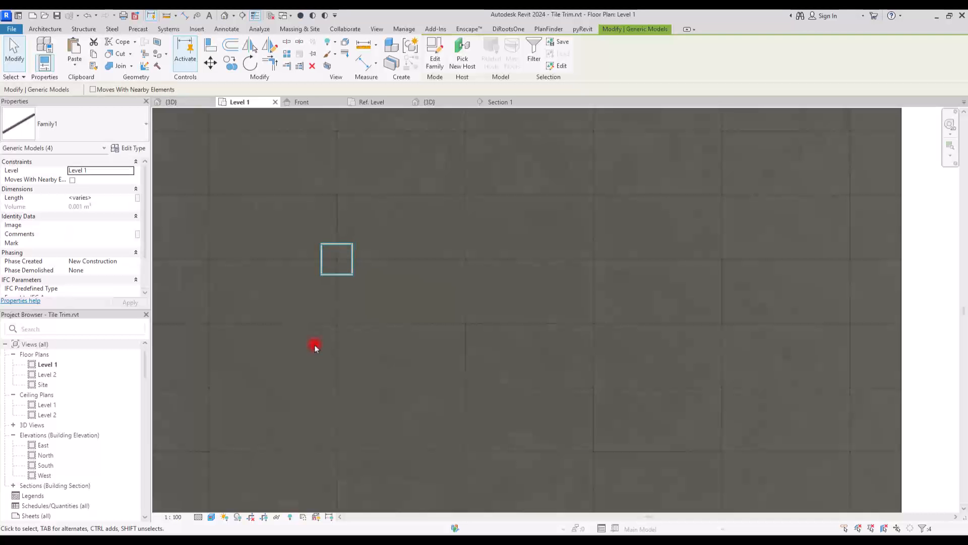
# Copy the square frame along the tile joints into a horizontal row of six, with one more copy below the leftmost square.
pyautogui.click(230, 63)
pyautogui.click(346, 163)
pyautogui.click(444, 163)
pyautogui.click(541, 163)
pyautogui.click(638, 163)
pyautogui.click(737, 163)
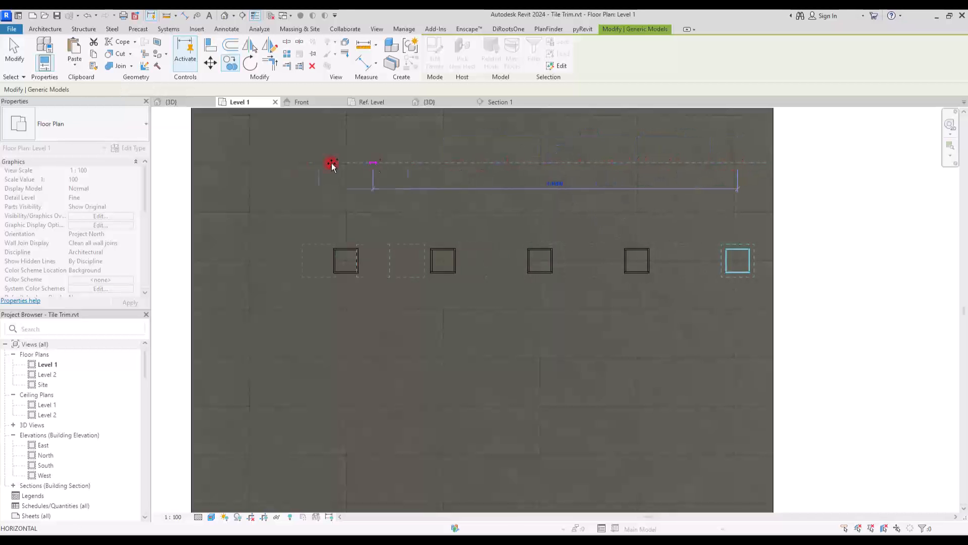
pyautogui.click(248, 163)
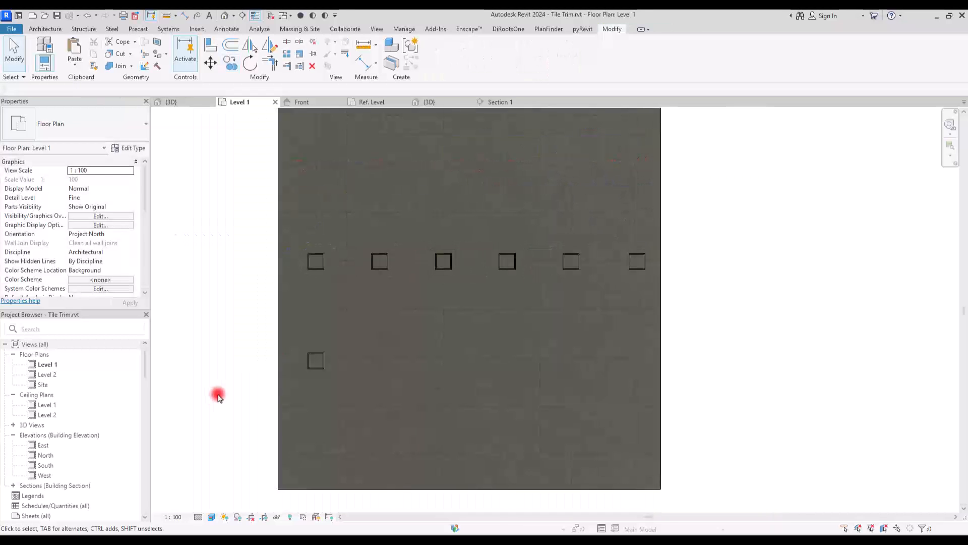
# Rotate the single square below the row by 45 degrees into a diamond.
pyautogui.click(316, 353)
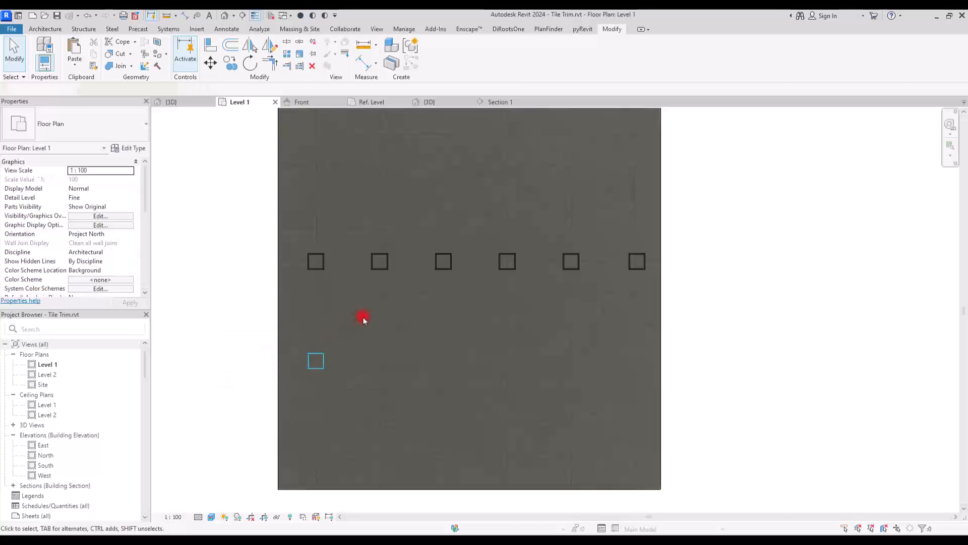
pyautogui.click(250, 63)
pyautogui.click(316, 319)
pyautogui.write('45')
pyautogui.press('Return')
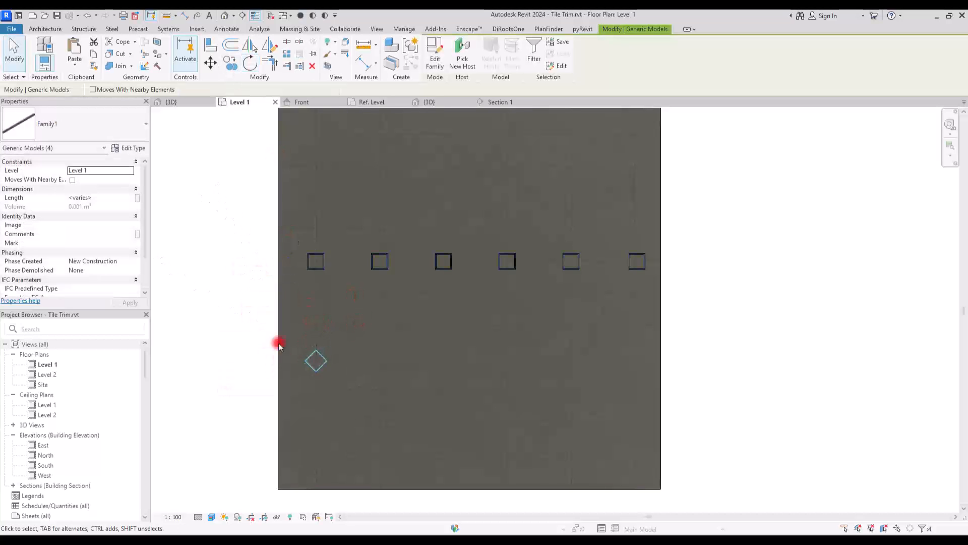
# Nudge the diamond upward so it centres on the tile joint intersection.
pyautogui.scroll(4, 302, 371)
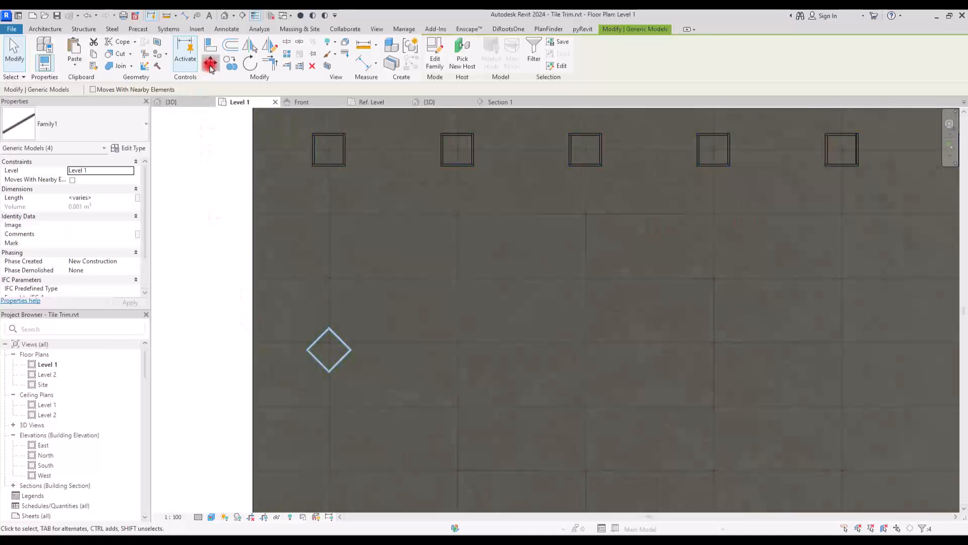
pyautogui.click(210, 65)
pyautogui.scroll(4, 310, 348)
pyautogui.press('Escape')
pyautogui.press('Up')
pyautogui.press('Up')
pyautogui.press('Up')
pyautogui.press('Up')
pyautogui.press('Up')
pyautogui.scroll(-2, 409, 243)
# Copy the diamond three times across the concrete floor, alternating slightly lower and higher positions for a staggered row.
pyautogui.press('c')
pyautogui.press('o')
pyautogui.click(396, 248)
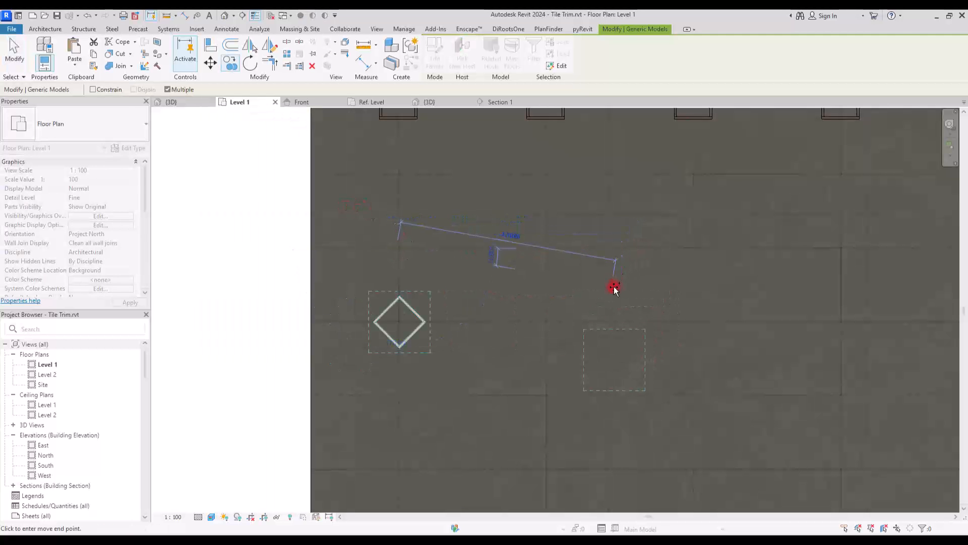
pyautogui.click(613, 285)
pyautogui.scroll(-2, 340, 237)
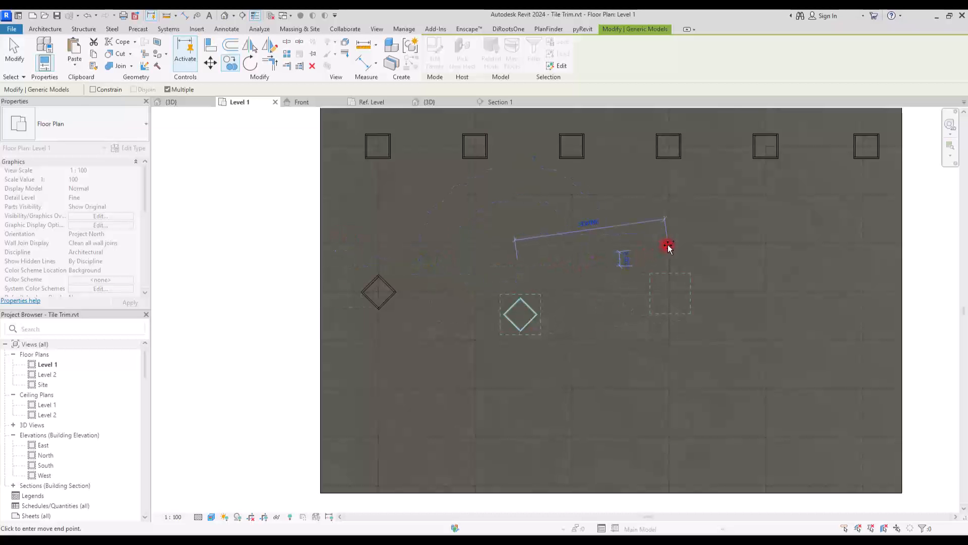
pyautogui.click(669, 246)
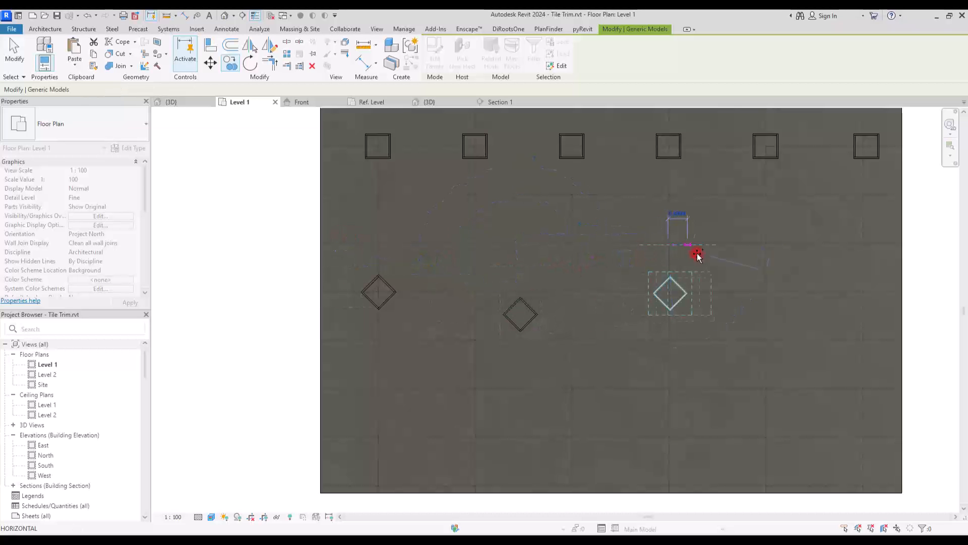
pyautogui.click(816, 270)
pyautogui.press('Escape')
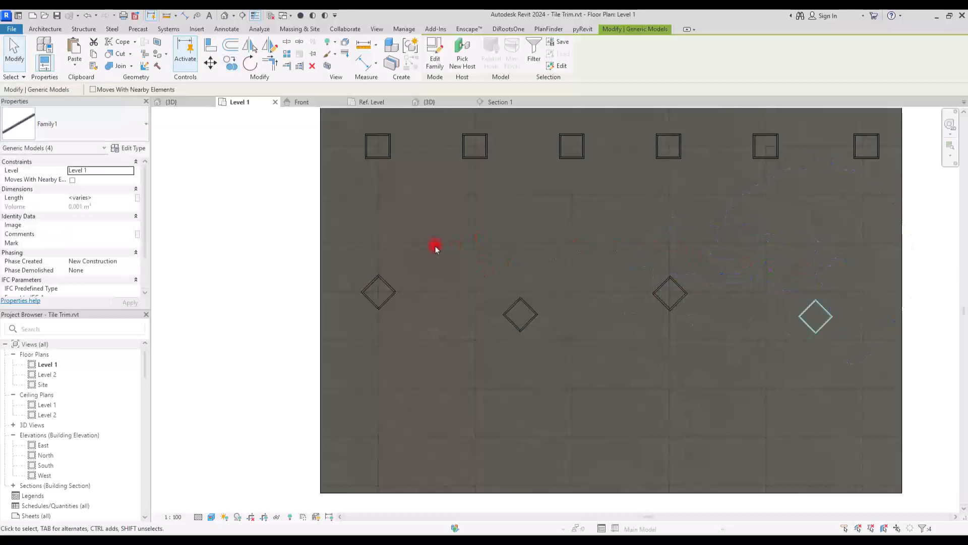
pyautogui.scroll(-2, 429, 246)
pyautogui.click(798, 251)
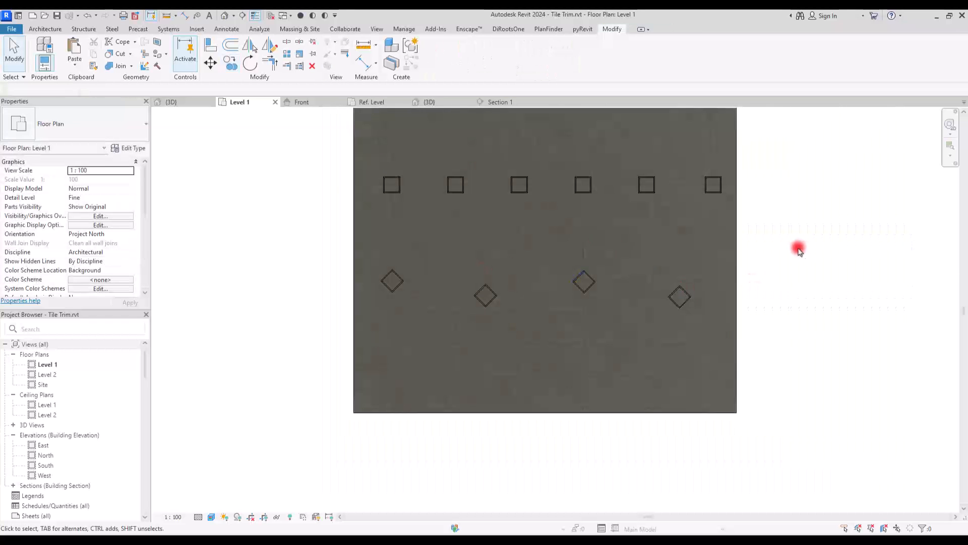
pyautogui.moveTo(790, 244); pyautogui.dragTo(796, 258, button='middle')
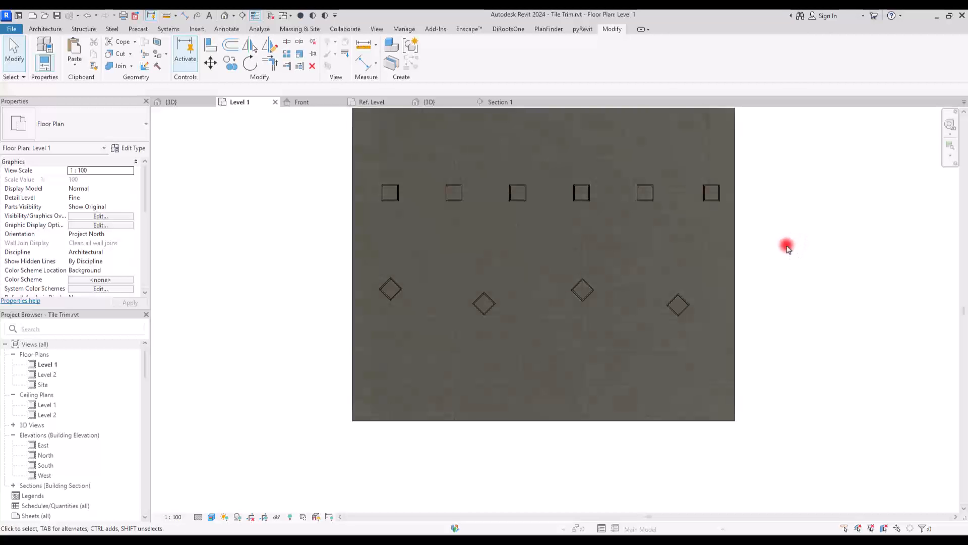
pyautogui.scroll(2, 621, 290)
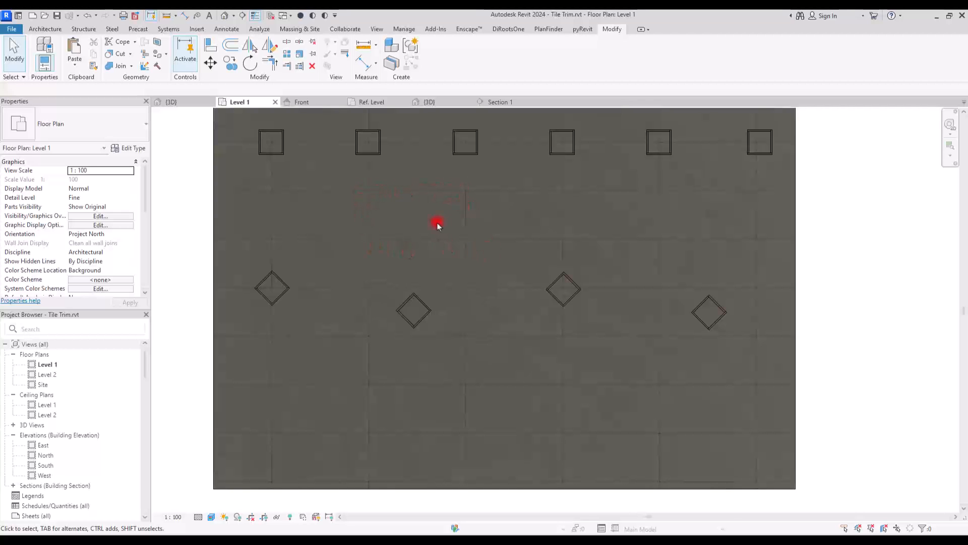
pyautogui.scroll(-3, 437, 225)
pyautogui.moveTo(404, 210); pyautogui.dragTo(413, 351, button='middle')
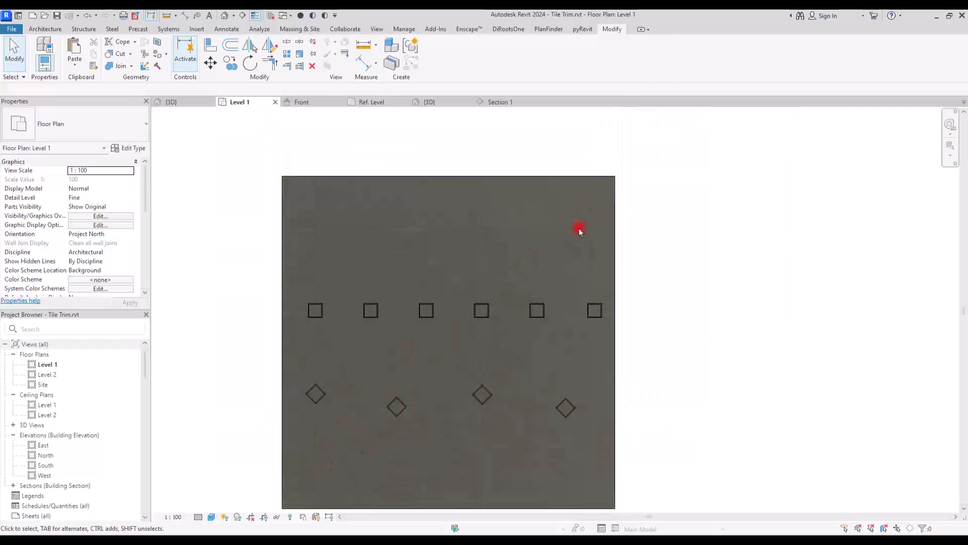
pyautogui.moveTo(703, 296); pyautogui.dragTo(709, 272, button='middle')
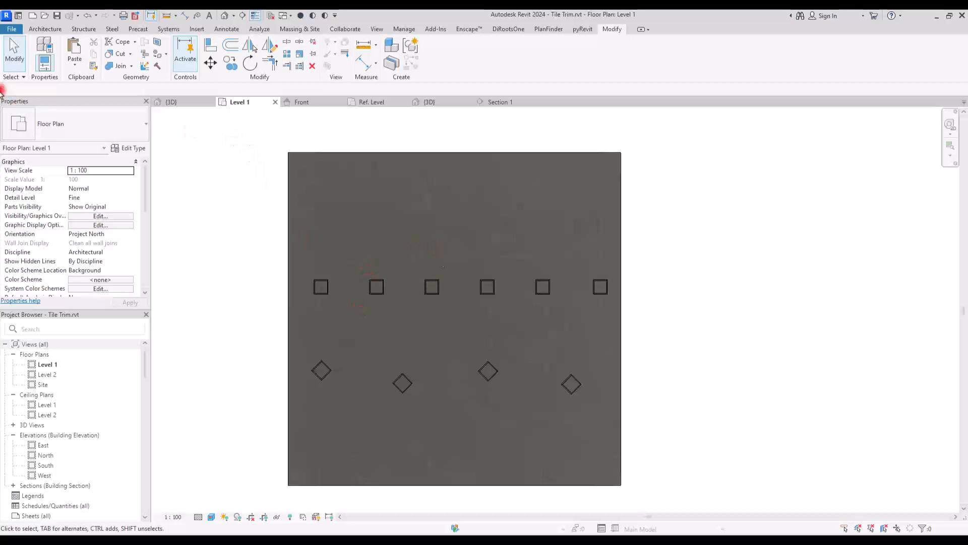
# Create a new family from the Generic Model floor based.rft template.
pyautogui.click(12, 31)
pyautogui.click(60, 63)
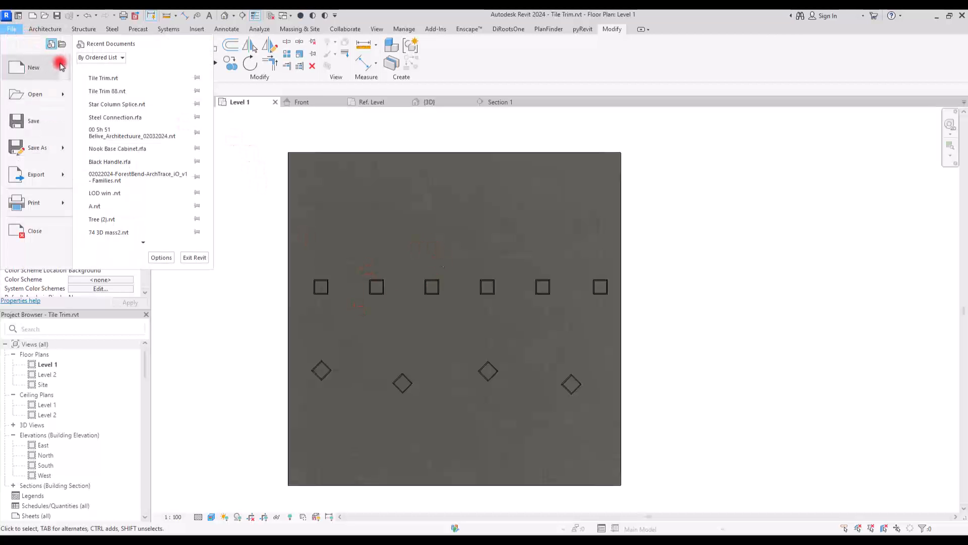
pyautogui.click(139, 92)
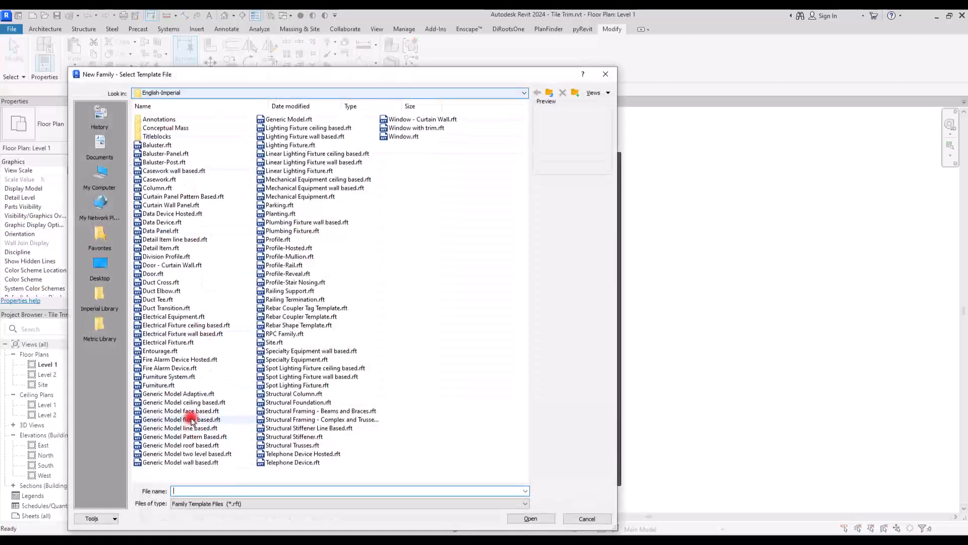
pyautogui.doubleClick(191, 420)
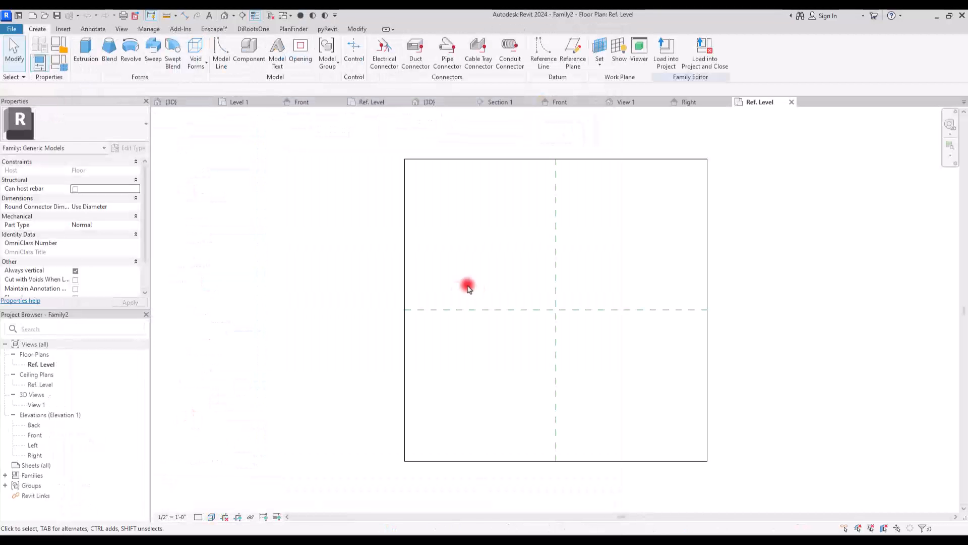
pyautogui.moveTo(636, 283); pyautogui.dragTo(536, 283, button='middle')
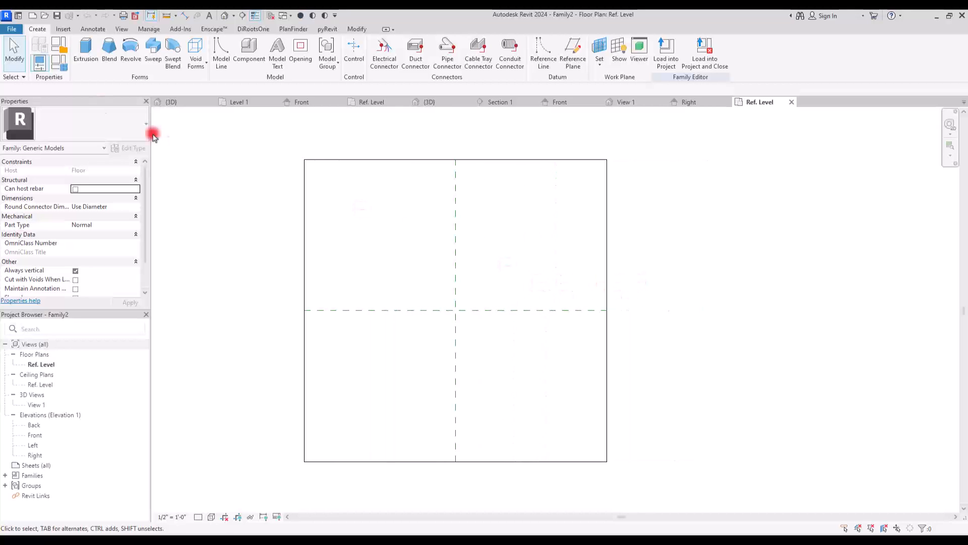
# Sketch a tall rectangular extrusion profile over the reference plane crossing and dimension it equally above and below the horizontal plane.
pyautogui.click(84, 47)
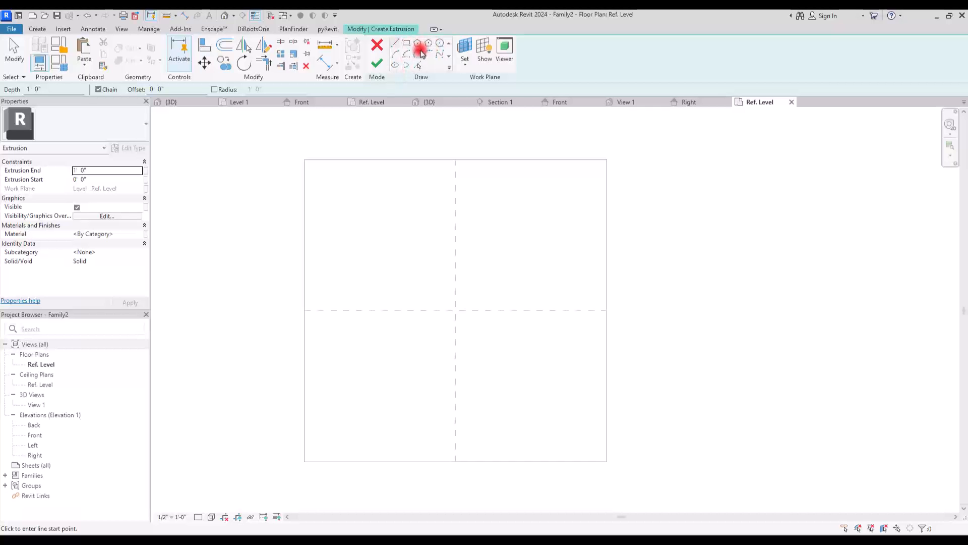
pyautogui.click(406, 43)
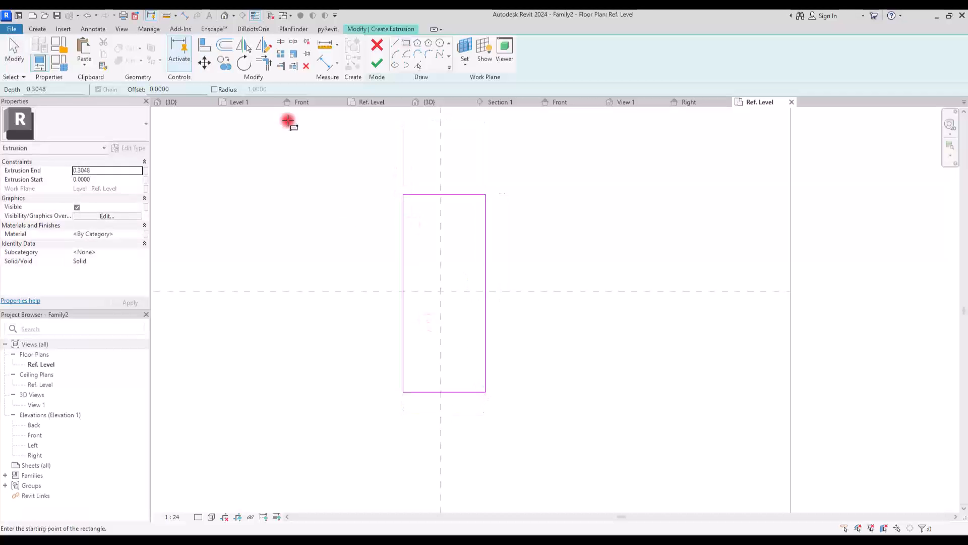
pyautogui.press('d')
pyautogui.press('i')
pyautogui.click(444, 194)
pyautogui.click(364, 292)
pyautogui.click(444, 387)
pyautogui.click(371, 303)
pyautogui.click(497, 242)
# Dimension the rectangle's two long sides equally about the vertical reference plane, with the dimension placed above the profile.
pyautogui.click(404, 226)
pyautogui.click(440, 227)
pyautogui.click(485, 226)
pyautogui.click(568, 216)
pyautogui.click(443, 147)
pyautogui.press('Escape')
pyautogui.moveTo(454, 216); pyautogui.dragTo(454, 147)
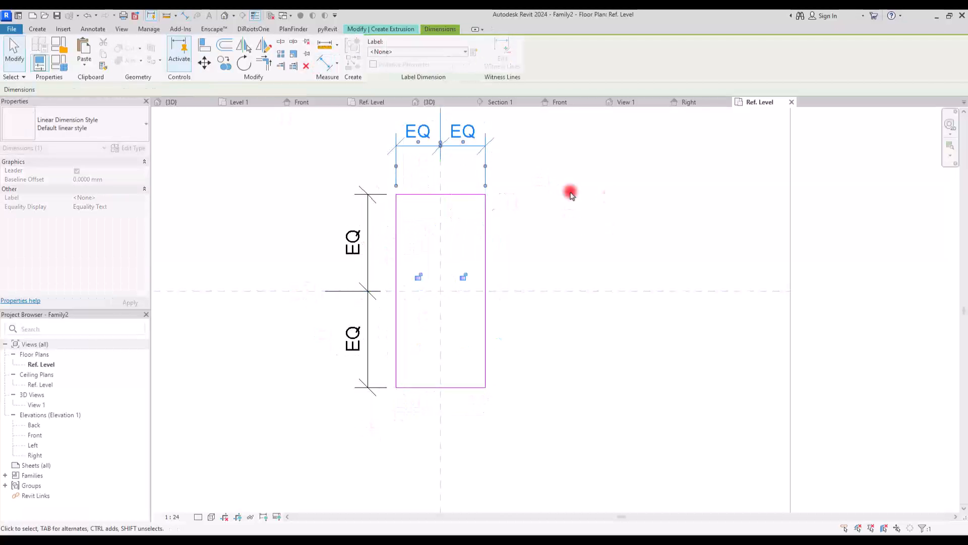
pyautogui.press('Escape')
# Draw a concave arc across the rectangle's upper-left corner, from the middle of its upper edge to its left side.
pyautogui.click(395, 55)
pyautogui.click(440, 195)
pyautogui.click(396, 225)
pyautogui.click(422, 221)
pyautogui.press('Escape')
pyautogui.press('Escape')
# Mirror the corner arc about the horizontal reference plane onto the rectangle's lower-left corner.
pyautogui.click(413, 225)
pyautogui.press('d')
pyautogui.press('m')
pyautogui.click(396, 291)
pyautogui.click(288, 291)
# Trim the left side back to the arcs and mirror both arcs about the vertical reference plane onto the right side.
pyautogui.click(263, 63)
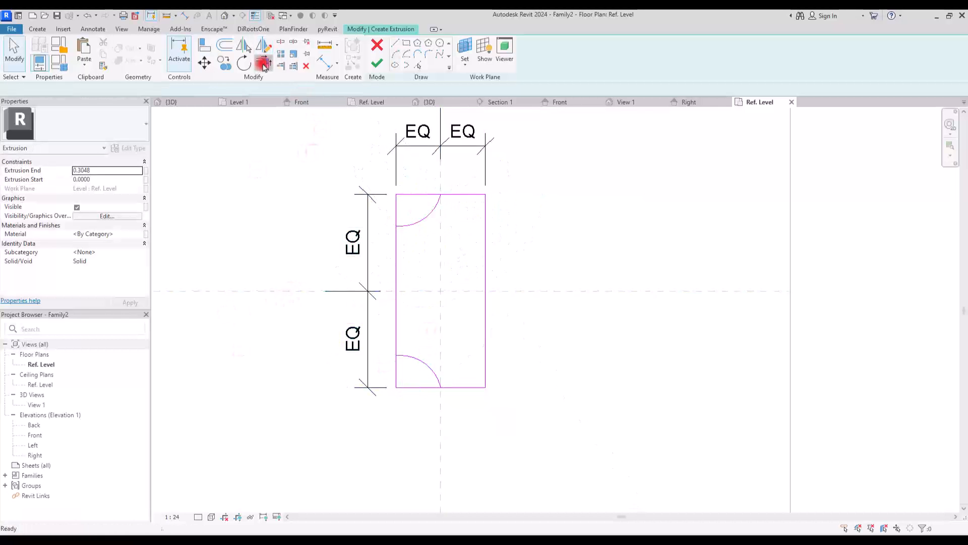
pyautogui.click(396, 242)
pyautogui.press('Escape')
pyautogui.click(409, 225)
pyautogui.keyDown('ctrl'); pyautogui.click(405, 357); pyautogui.keyUp('ctrl')
pyautogui.click(263, 45)
pyautogui.click(438, 320)
pyautogui.click(437, 255)
pyautogui.press('Escape')
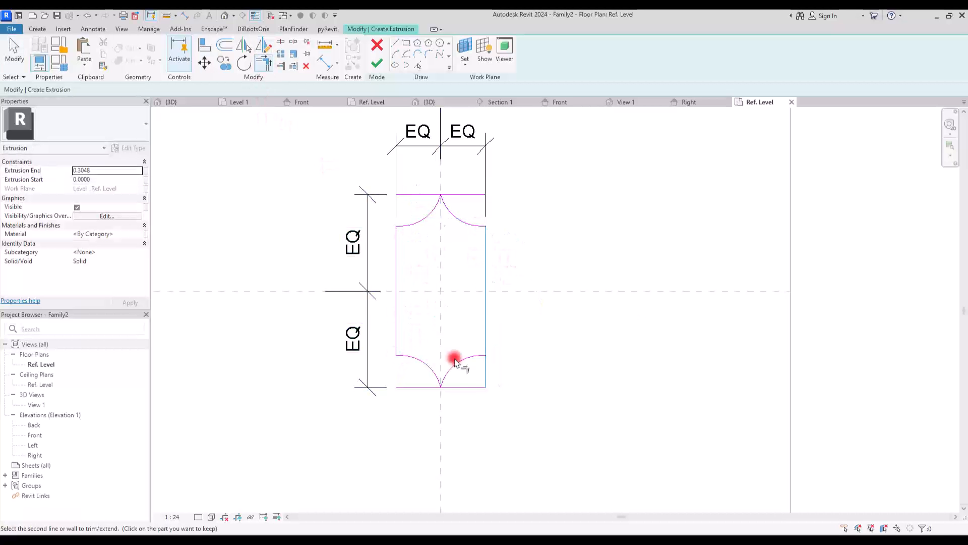
# Delete the rectangle's leftover upper and lower edges so only the pointed outline remains.
pyautogui.click(474, 386)
pyautogui.press('Delete')
pyautogui.click(461, 194)
pyautogui.press('Delete')
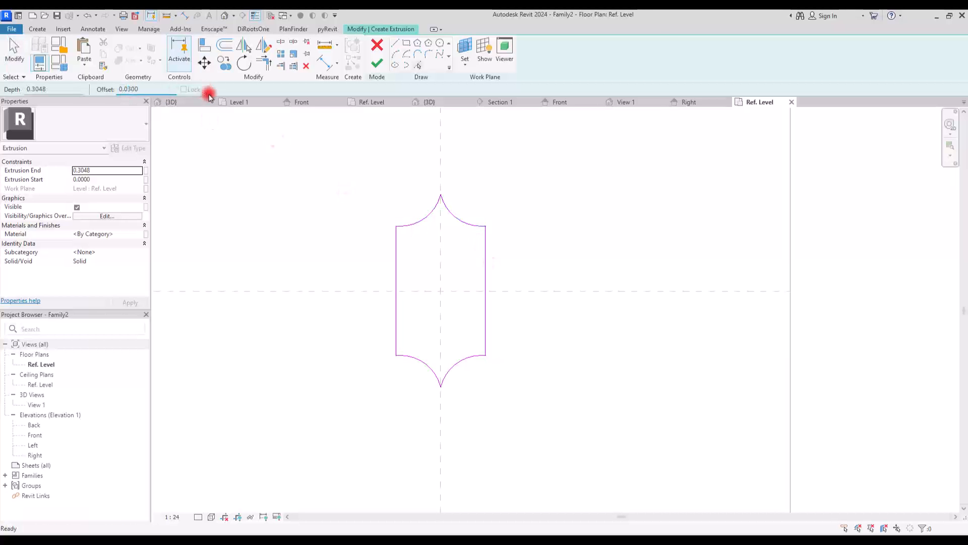
# Create an inner outline by picking the profile's arcs and straight sides with a 0.0300 inward offset.
pyautogui.click(426, 219)
pyautogui.click(454, 221)
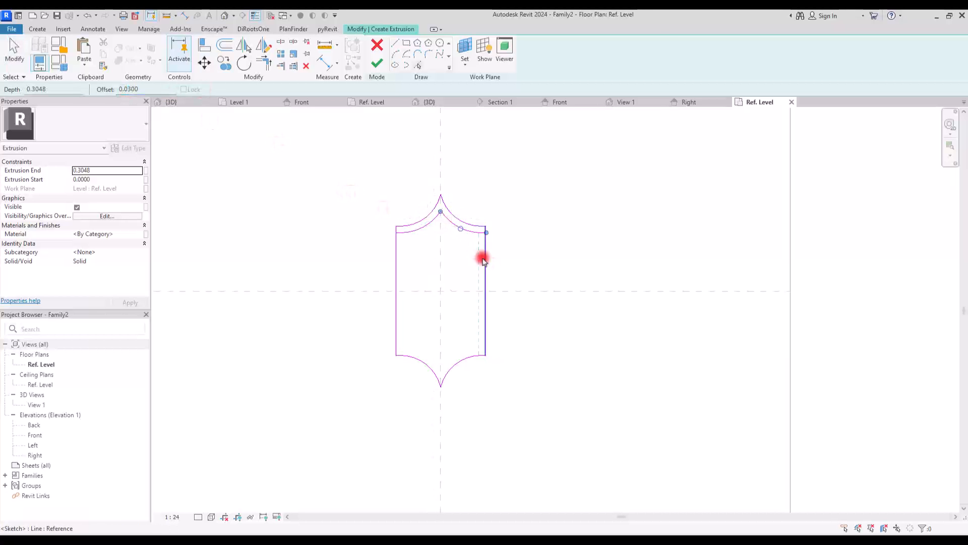
pyautogui.click(484, 257)
pyautogui.click(417, 361)
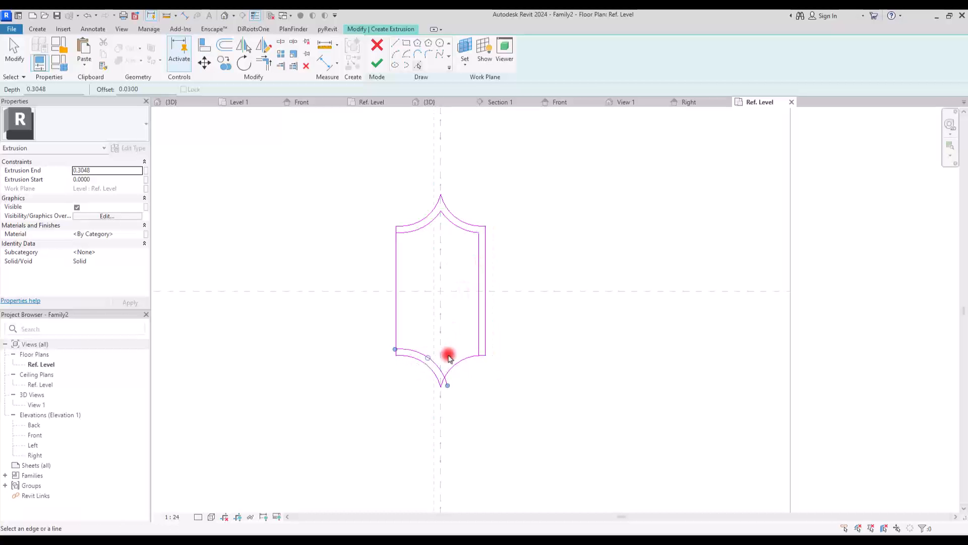
pyautogui.click(461, 360)
pyautogui.click(399, 322)
# Trim the inner outline's corners into a closed loop and finish the extrusion.
pyautogui.click(262, 63)
pyautogui.click(404, 244)
pyautogui.click(409, 236)
pyautogui.click(404, 335)
pyautogui.click(420, 354)
pyautogui.click(467, 352)
pyautogui.click(480, 311)
pyautogui.press('Escape')
pyautogui.press('Escape')
pyautogui.click(378, 64)
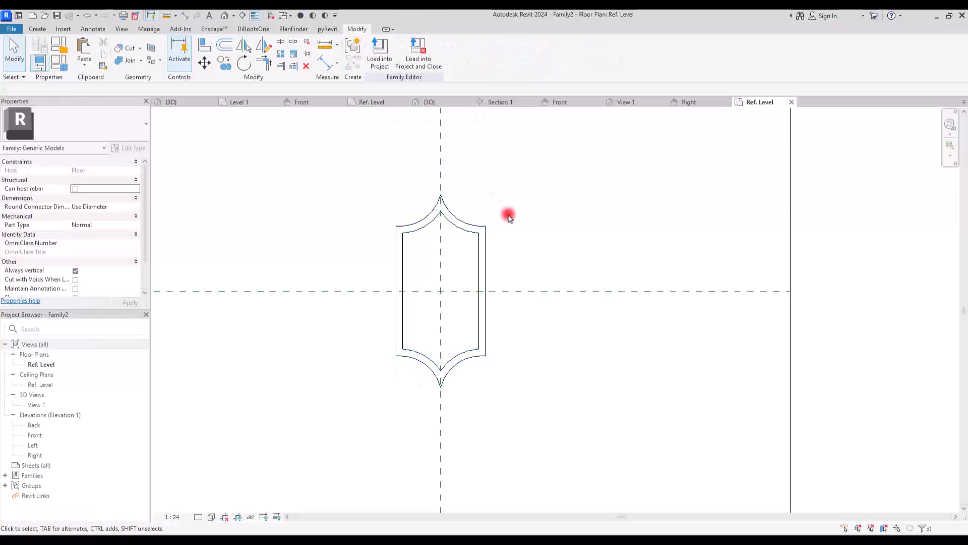
# In the Front elevation, draw a horizontal reference plane through the floor host a little below Ref. Level.
pyautogui.doubleClick(35, 435)
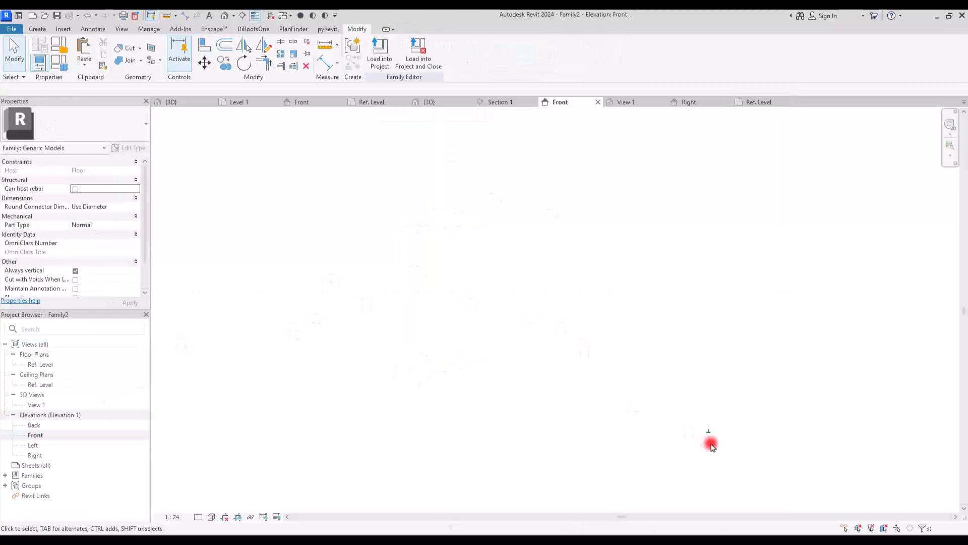
pyautogui.scroll(8, 721, 410)
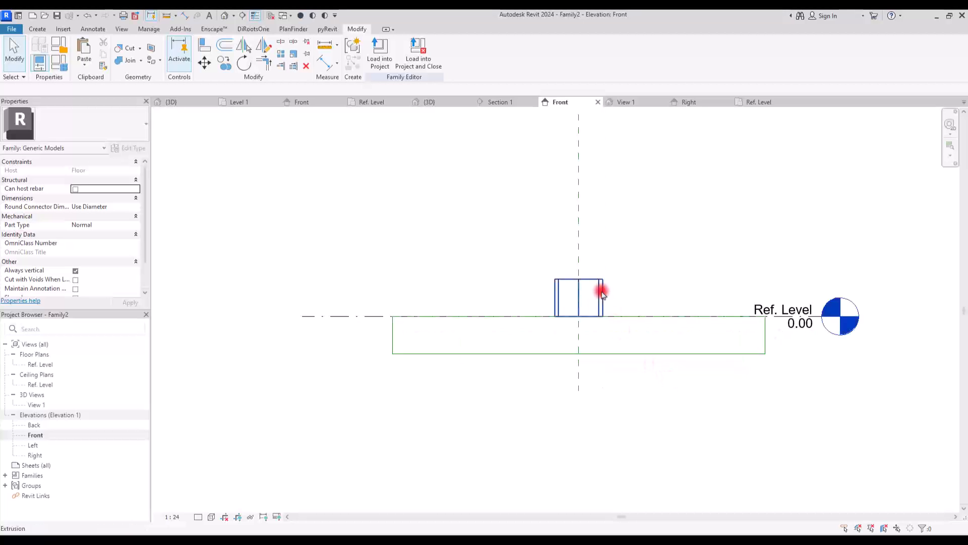
pyautogui.scroll(3, 620, 341)
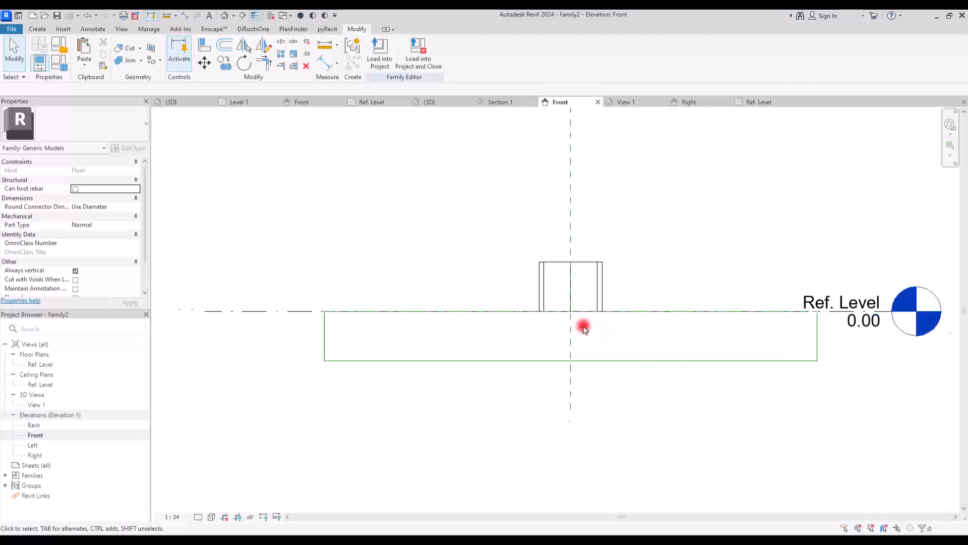
pyautogui.click(37, 29)
pyautogui.click(564, 50)
pyautogui.click(256, 327)
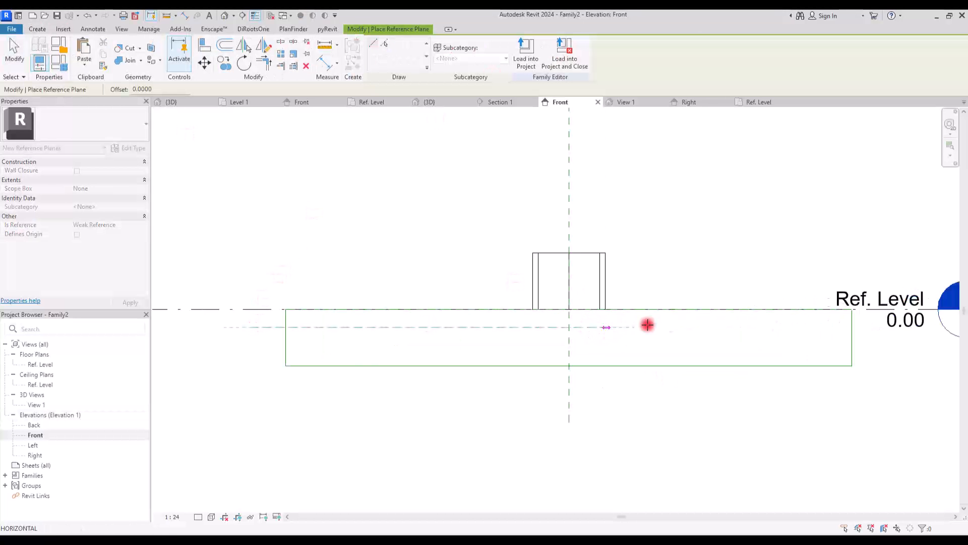
pyautogui.click(791, 327)
# Dimension the new plane from Ref. Level and label the dimension with a new instance parameter named depth.
pyautogui.click(323, 63)
pyautogui.click(275, 309)
pyautogui.click(259, 327)
pyautogui.click(245, 316)
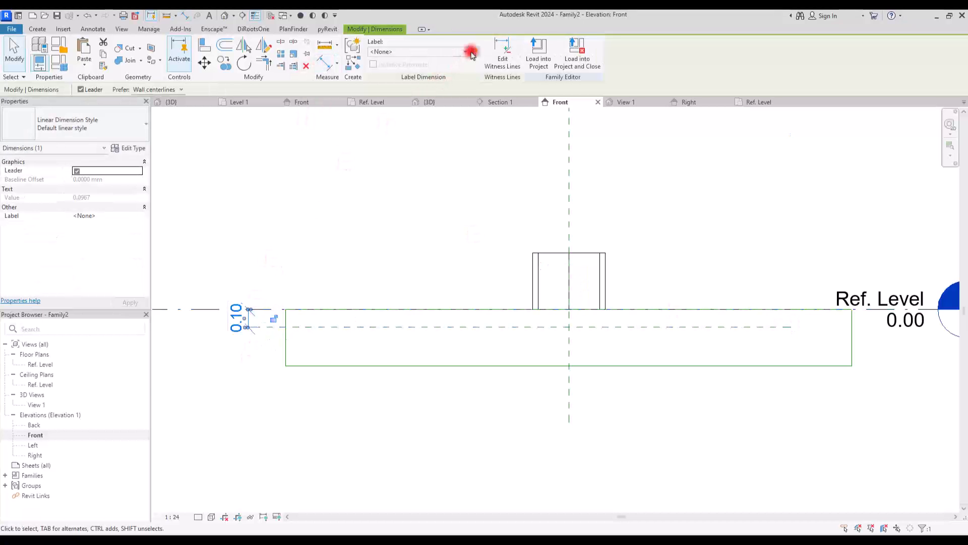
pyautogui.click(471, 52)
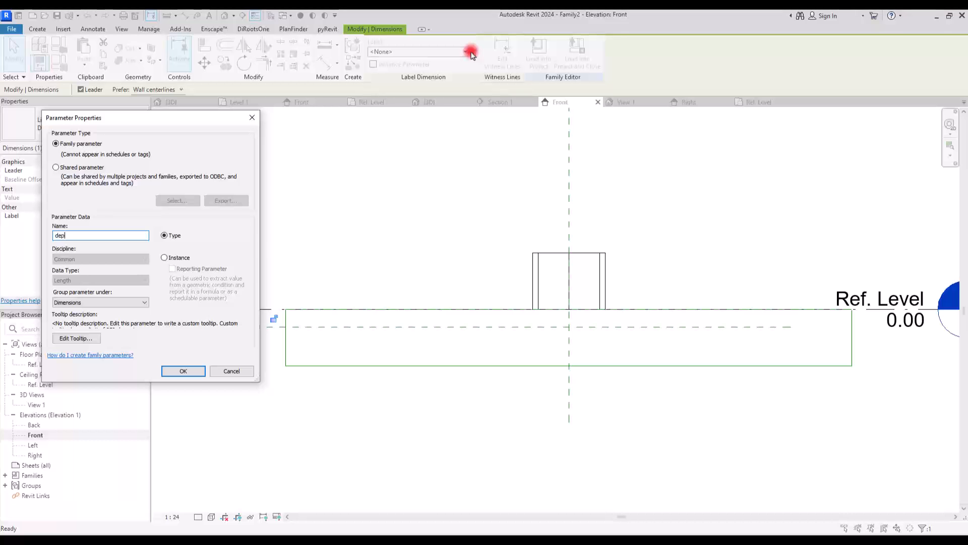
pyautogui.click(164, 258)
pyautogui.click(183, 371)
# Align the extrusion to the lower reference plane so that it spans the depth below Ref. Level.
pyautogui.press('a')
pyautogui.press('l')
pyautogui.click(528, 328)
pyautogui.click(553, 309)
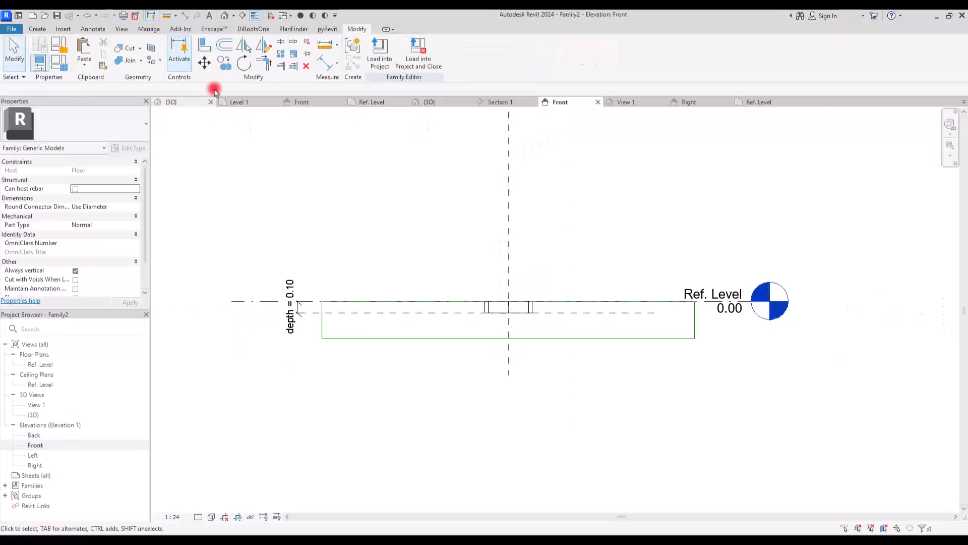
# In the 3D view, associate the extrusion's material with a new family parameter named Profile.
pyautogui.click(228, 15)
pyautogui.keyDown('shift'); pyautogui.moveTo(482, 264); pyautogui.dragTo(752, 369, button='middle'); pyautogui.keyUp('shift')
pyautogui.click(591, 290)
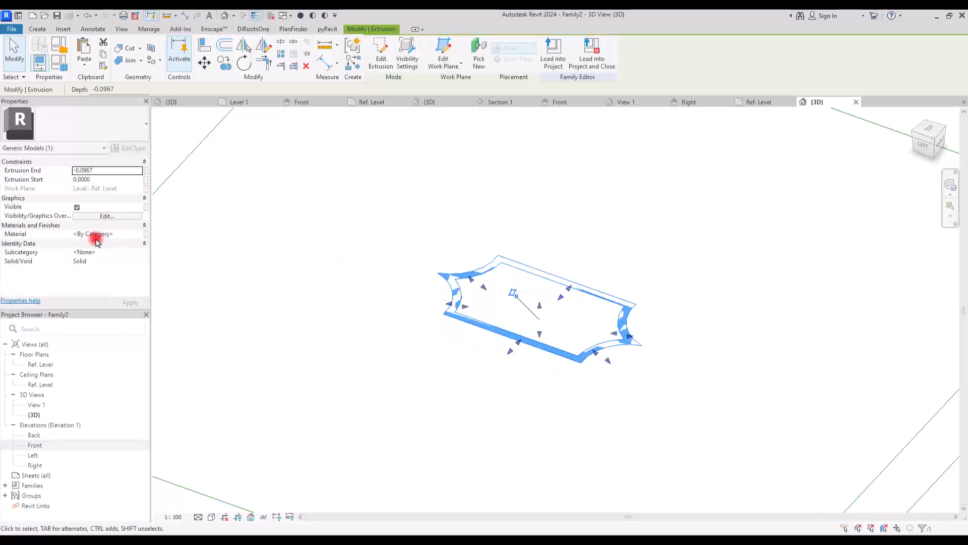
pyautogui.click(145, 234)
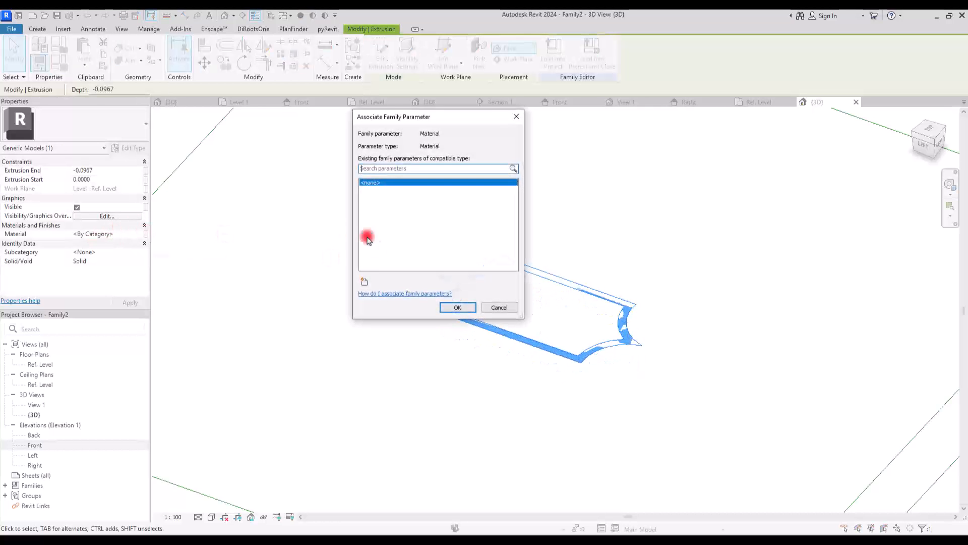
pyautogui.click(365, 281)
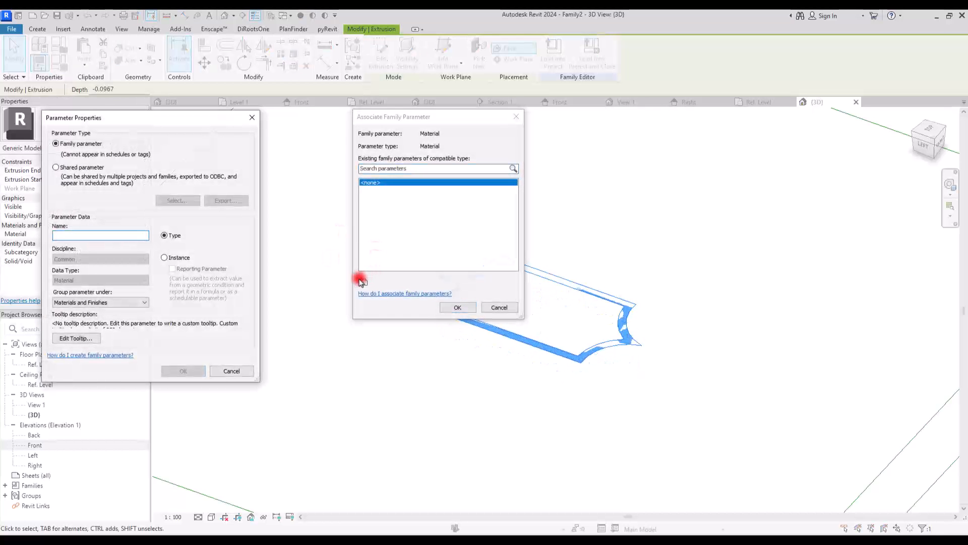
pyautogui.write('Profile')
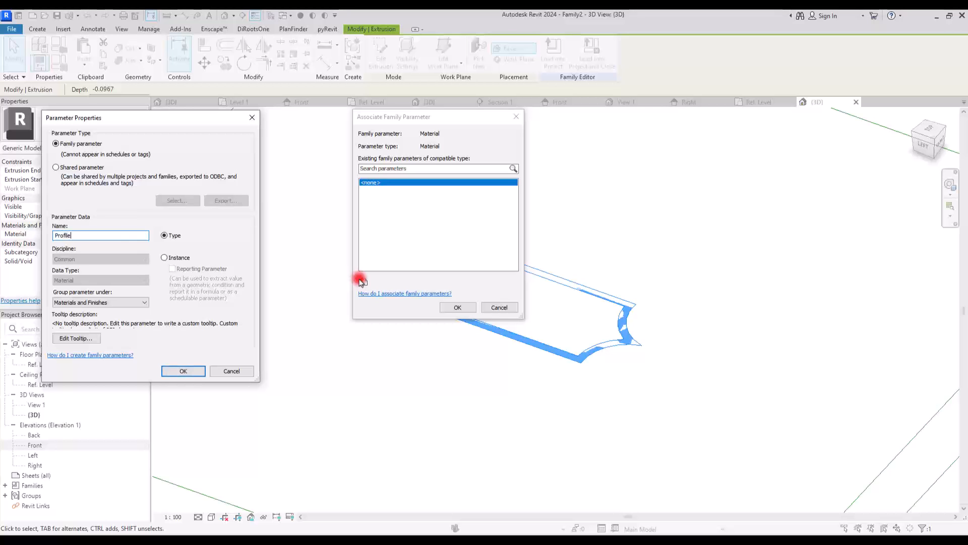
pyautogui.press('Return')
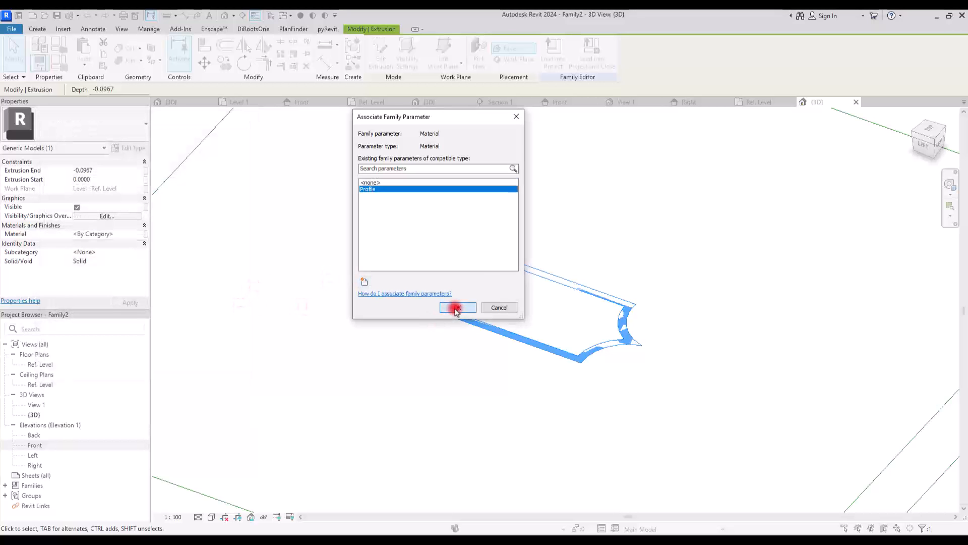
pyautogui.click(455, 307)
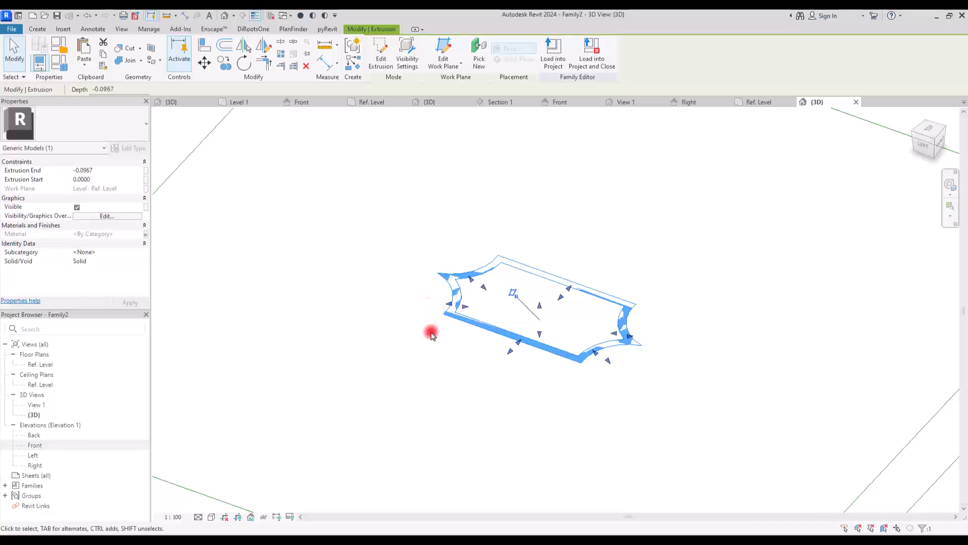
# Load the family into the Tile Trim.rvt project and place one inset on the concrete floor above the row of squares.
pyautogui.click(669, 238)
pyautogui.click(379, 50)
pyautogui.click(255, 218)
pyautogui.click(285, 339)
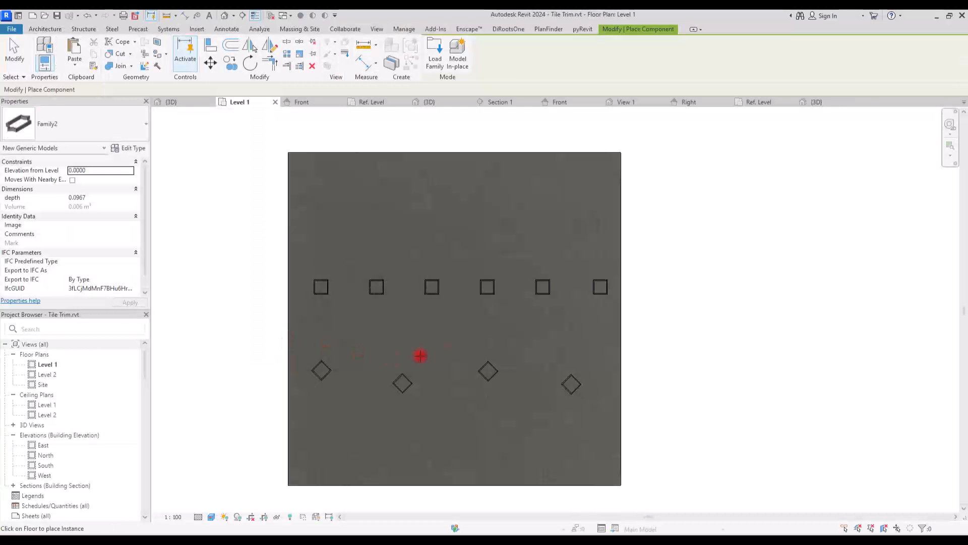
pyautogui.scroll(3, 443, 192)
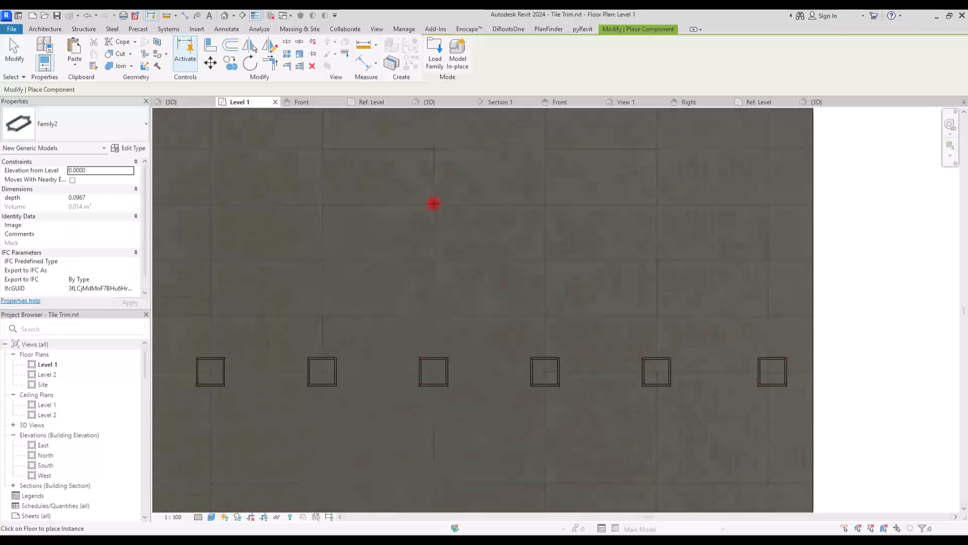
pyautogui.click(428, 201)
pyautogui.press('Escape')
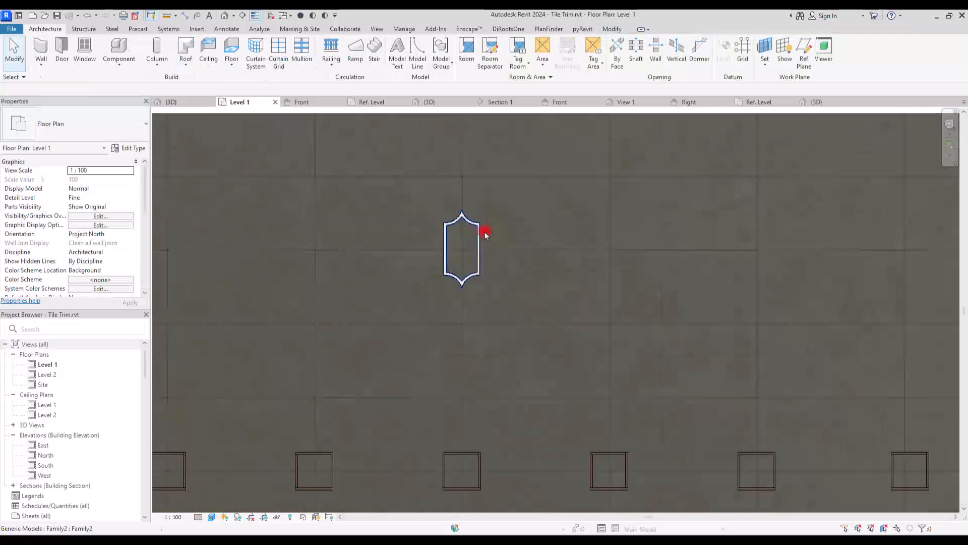
# Copy the pointed inset to its upper right and rotate the copy 90 degrees to lie horizontally.
pyautogui.click(231, 63)
pyautogui.click(480, 237)
pyautogui.click(699, 198)
pyautogui.press('r')
pyautogui.press('o')
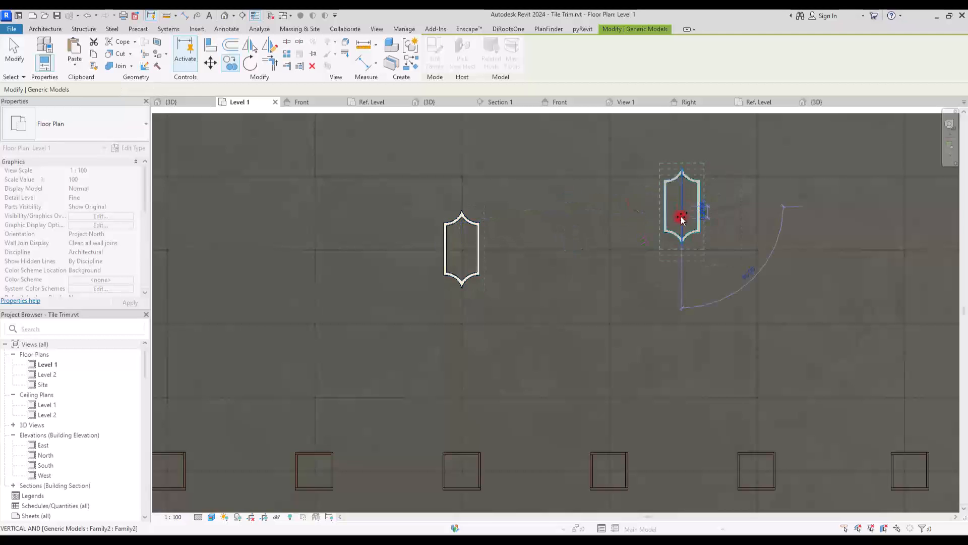
pyautogui.click(683, 214)
# Copy the upright inset three times: near the left edge, between the squares and diamonds, and below the diamonds.
pyautogui.click(480, 237)
pyautogui.click(231, 62)
pyautogui.scroll(-3, 553, 207)
pyautogui.press('Escape')
pyautogui.click(230, 63)
pyautogui.click(527, 221)
pyautogui.click(418, 251)
pyautogui.click(528, 361)
pyautogui.click(583, 447)
pyautogui.press('Escape')
# Copy the horizontal inset four times, scattering two below the diamonds and two near the right edge of the concrete floor.
pyautogui.click(598, 204)
pyautogui.press('c')
pyautogui.press('o')
pyautogui.click(604, 209)
pyautogui.click(433, 432)
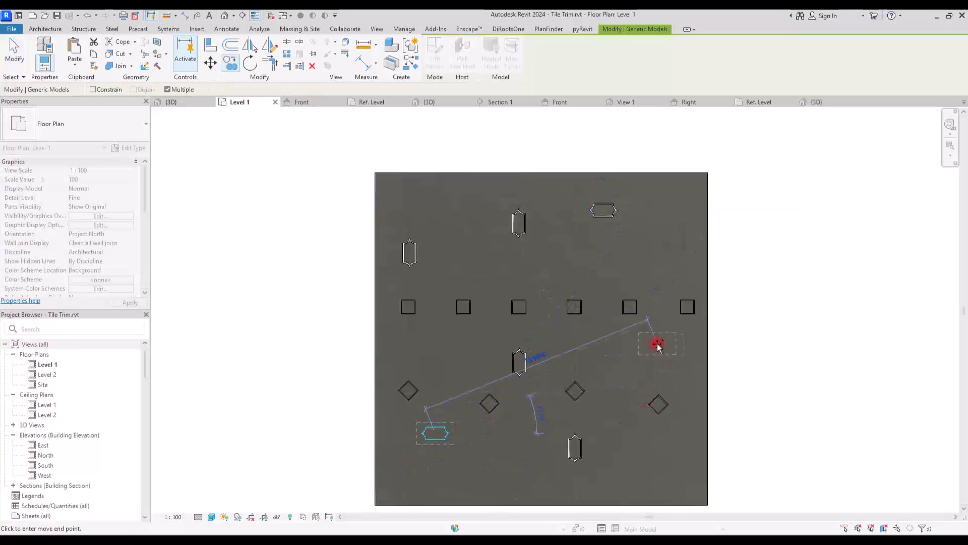
pyautogui.click(655, 349)
pyautogui.click(520, 474)
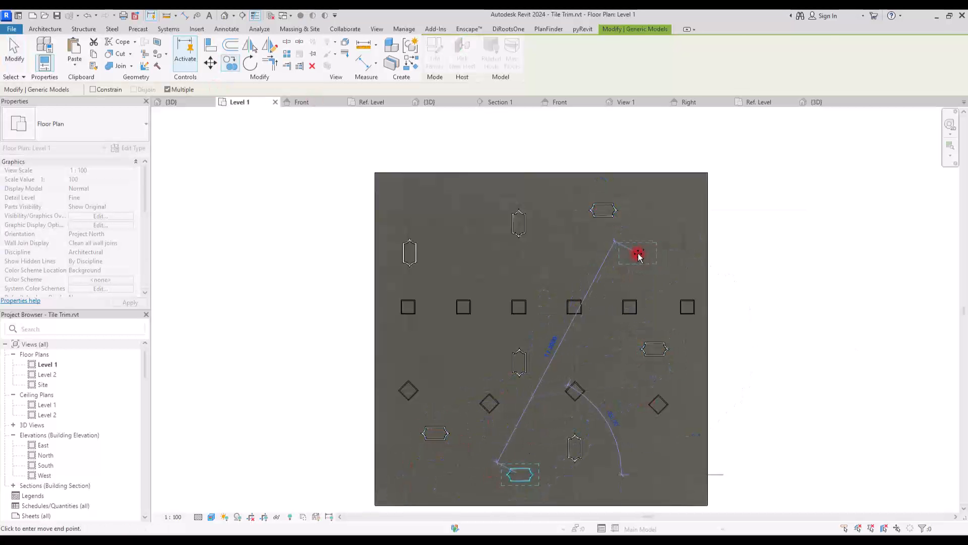
pyautogui.click(630, 251)
pyautogui.press('Escape')
pyautogui.press('Escape')
# Examine the inset pattern on the concrete floor in 3D, and the plain beige floor beside it.
pyautogui.click(202, 102)
pyautogui.scroll(5, 471, 303)
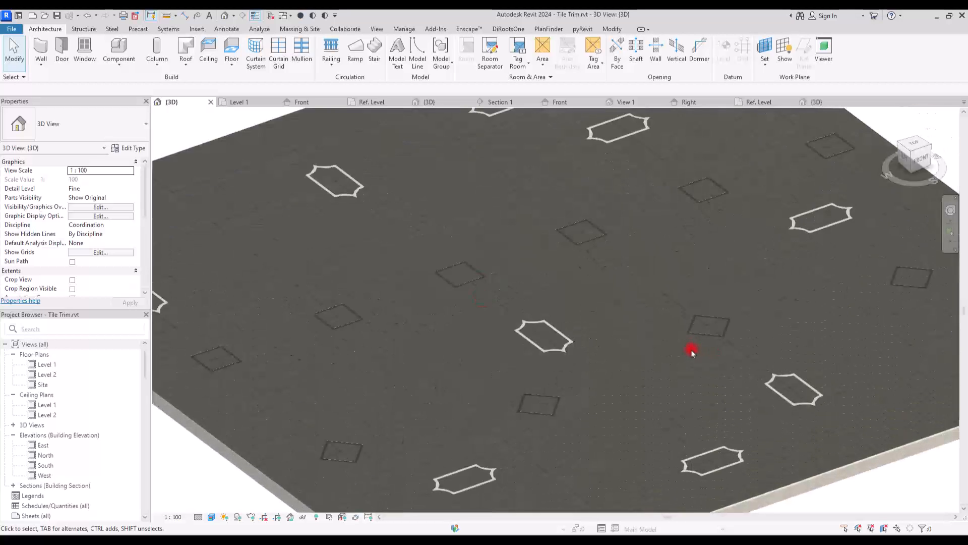
pyautogui.scroll(-5, 421, 313)
pyautogui.moveTo(448, 250); pyautogui.dragTo(292, 357, button='middle')
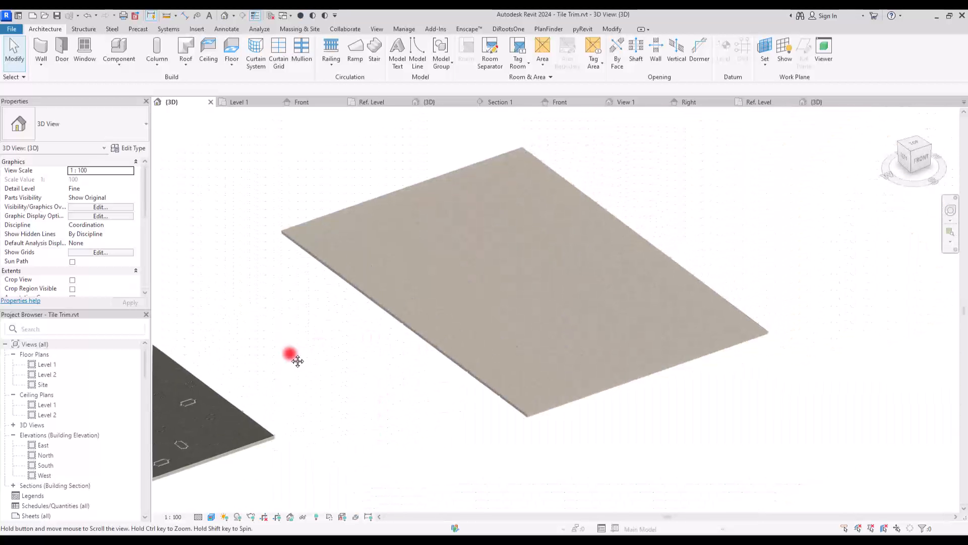
pyautogui.moveTo(598, 254); pyautogui.dragTo(562, 294, button='middle')
pyautogui.scroll(2, 548, 299)
pyautogui.moveTo(398, 289); pyautogui.dragTo(481, 273, button='middle')
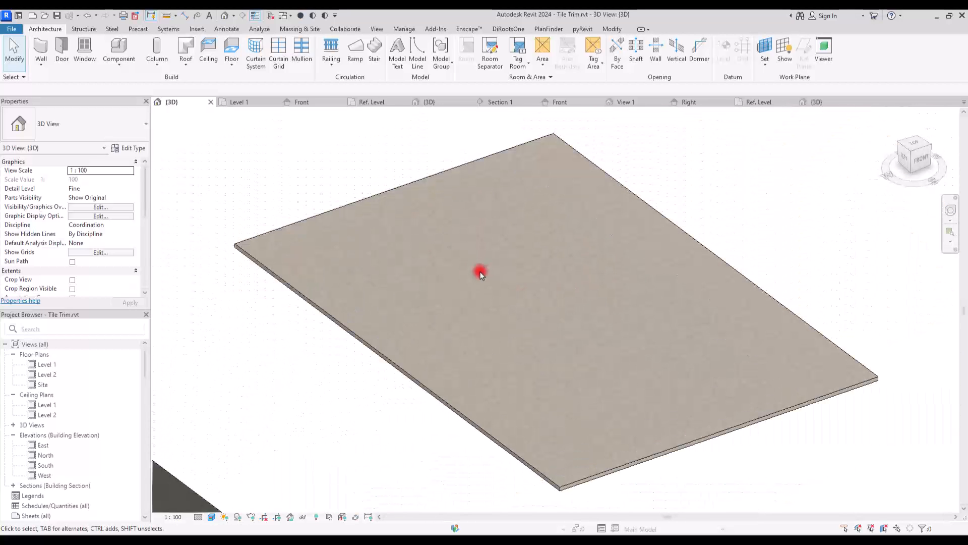
# On the Level 1 plan, start a new floor and duplicate the Concrete floor type as Border tile.
pyautogui.click(233, 103)
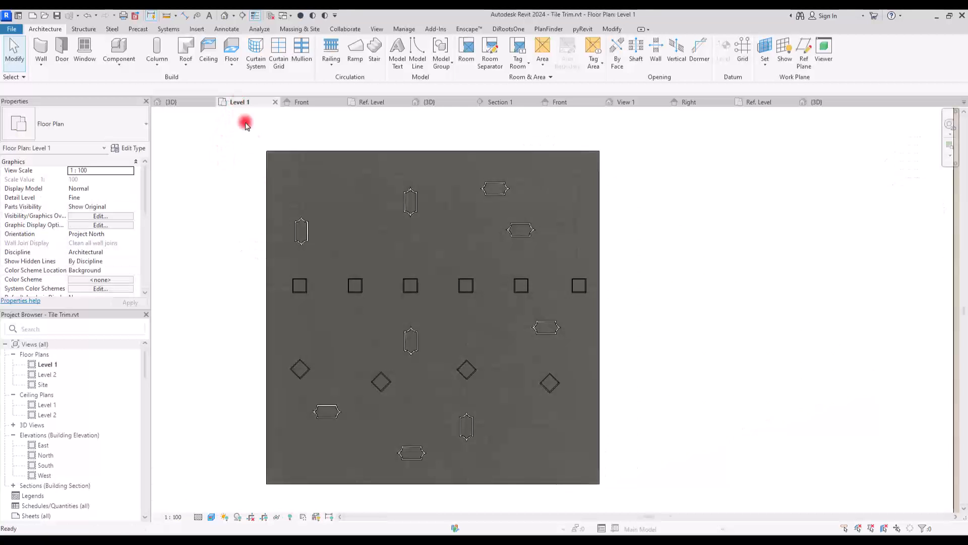
pyautogui.scroll(3, 313, 307)
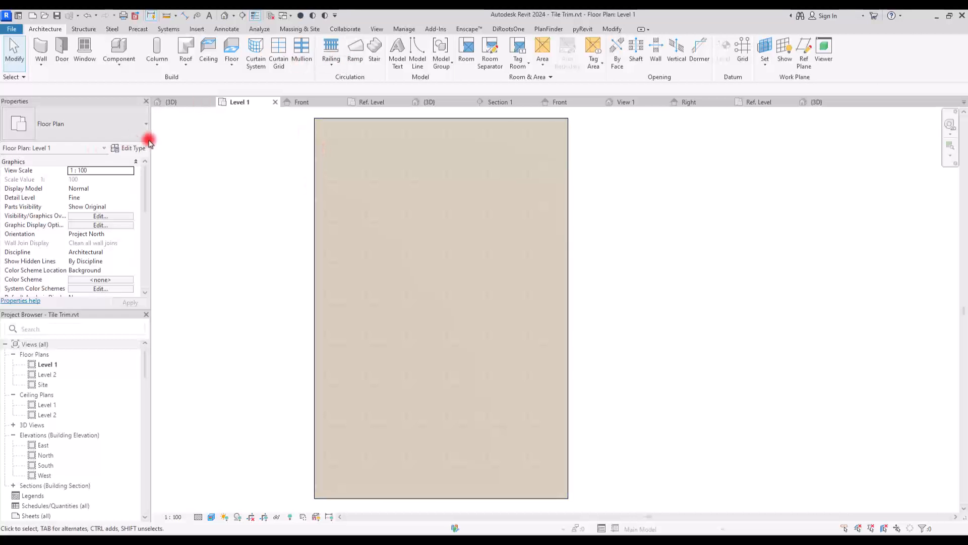
pyautogui.click(232, 63)
pyautogui.click(244, 81)
pyautogui.click(134, 148)
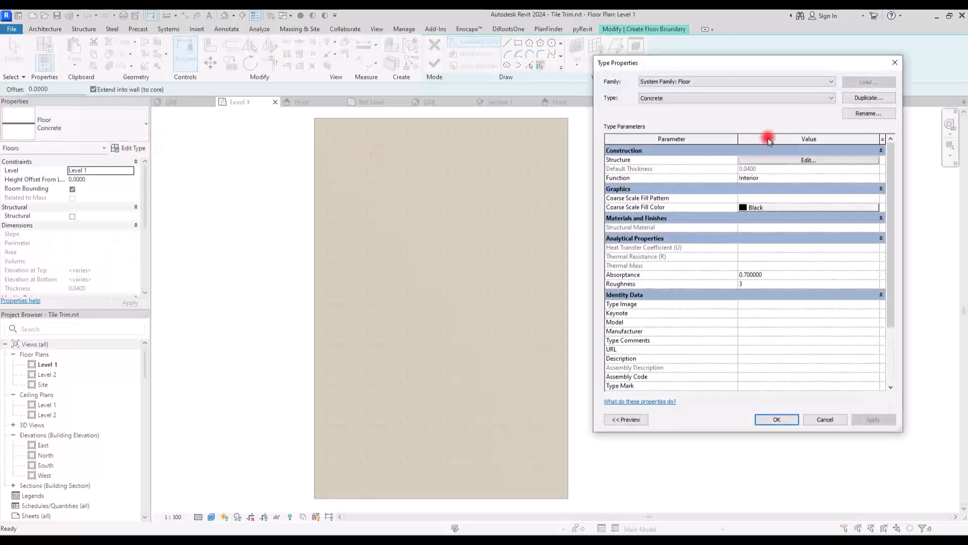
pyautogui.click(862, 97)
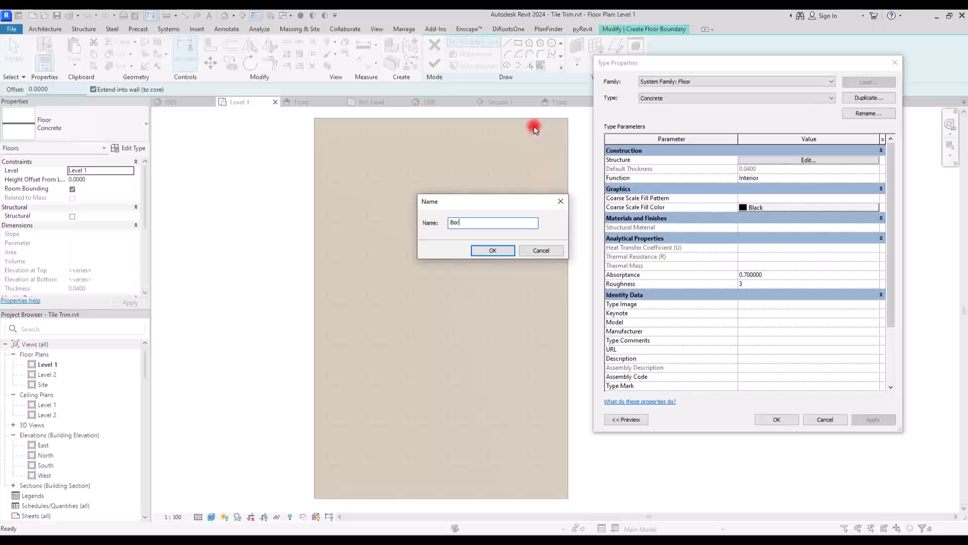
pyautogui.press('Return')
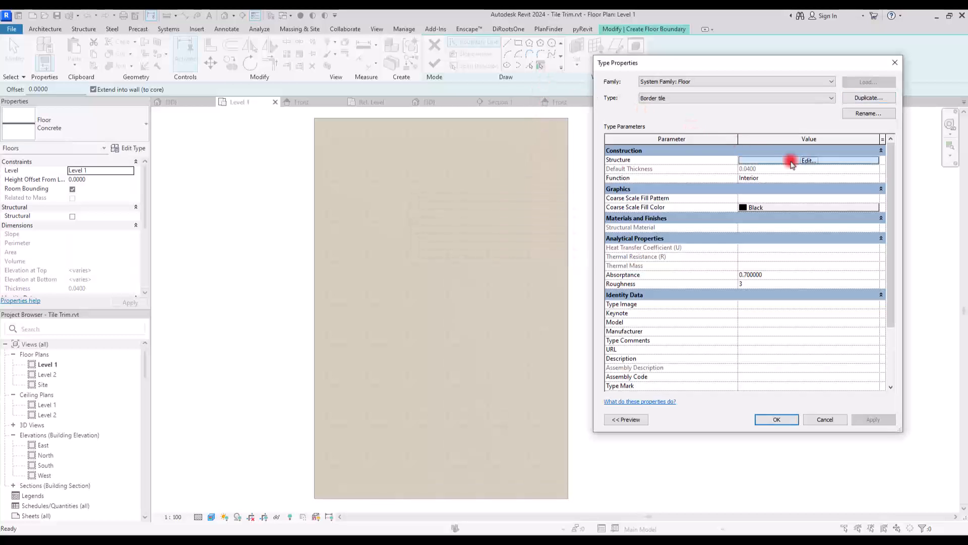
# Assign the 0 D Border material with a 1.50 m texture sample to the top layer and set both structure layers to 0.015 m.
pyautogui.click(788, 160)
pyautogui.click(725, 157)
pyautogui.click(725, 157)
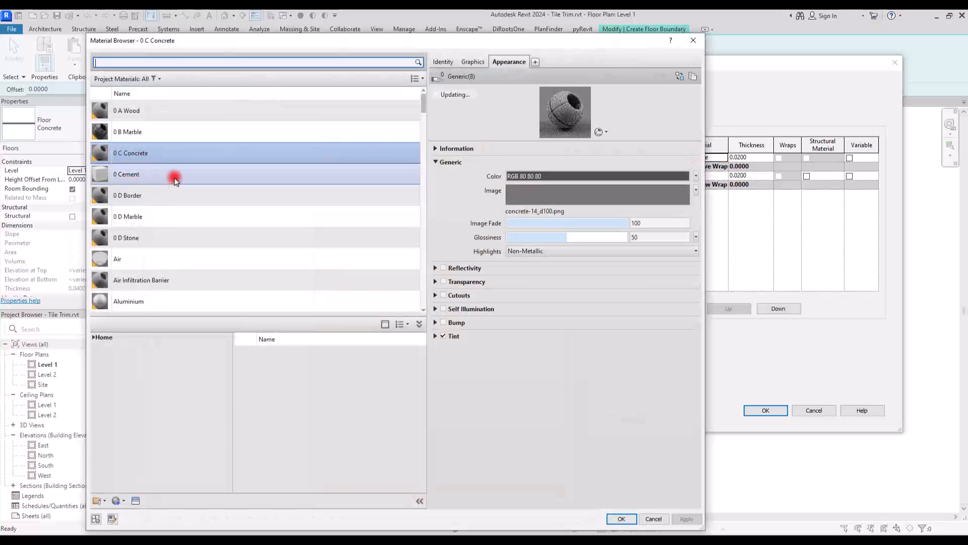
pyautogui.click(161, 197)
pyautogui.click(565, 199)
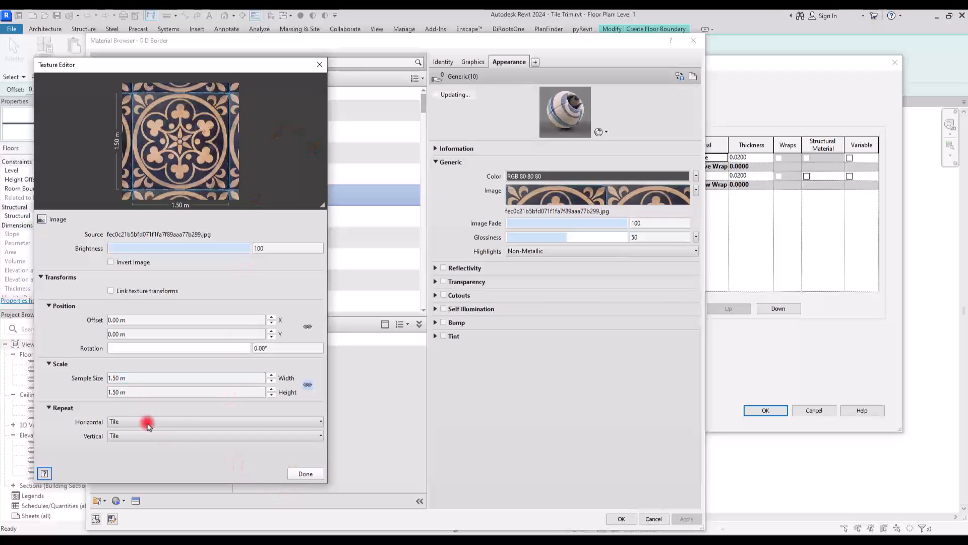
pyautogui.click(305, 473)
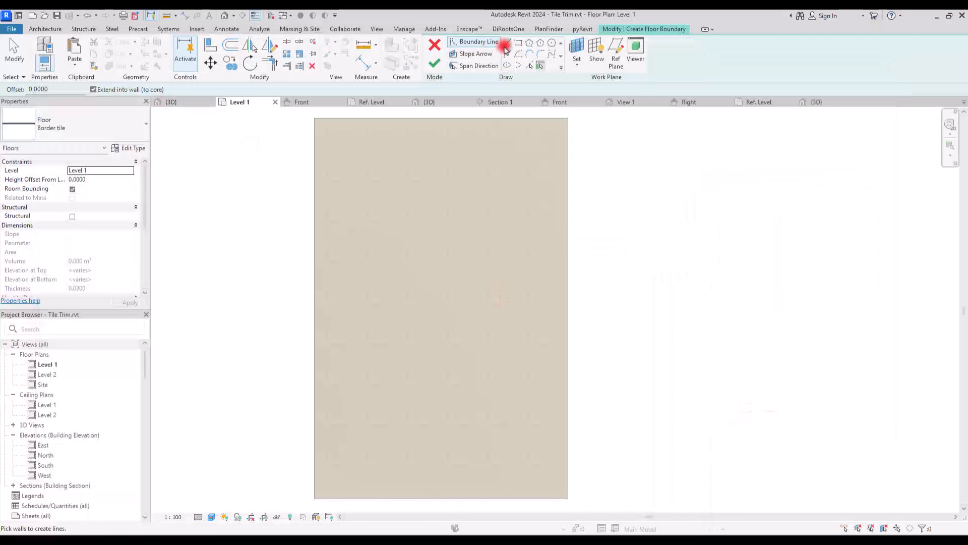
# Sketch a rectangular Border tile floor about 13 by 25.5 m inside the beige floor and set its height offset to 0.03.
pyautogui.click(517, 44)
pyautogui.click(356, 144)
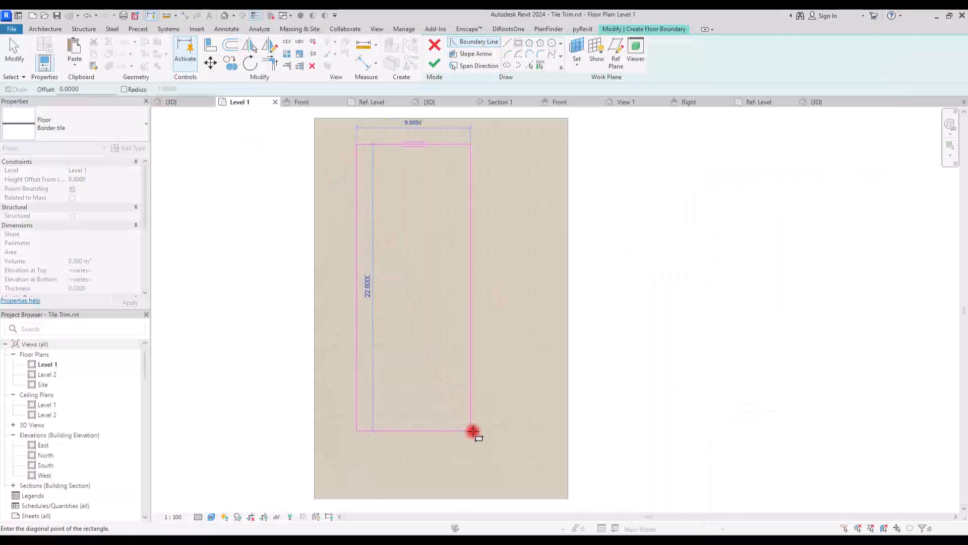
pyautogui.click(521, 467)
pyautogui.press('Escape')
pyautogui.click(433, 63)
pyautogui.click(101, 179)
pyautogui.write('0')
pyautogui.click(229, 244)
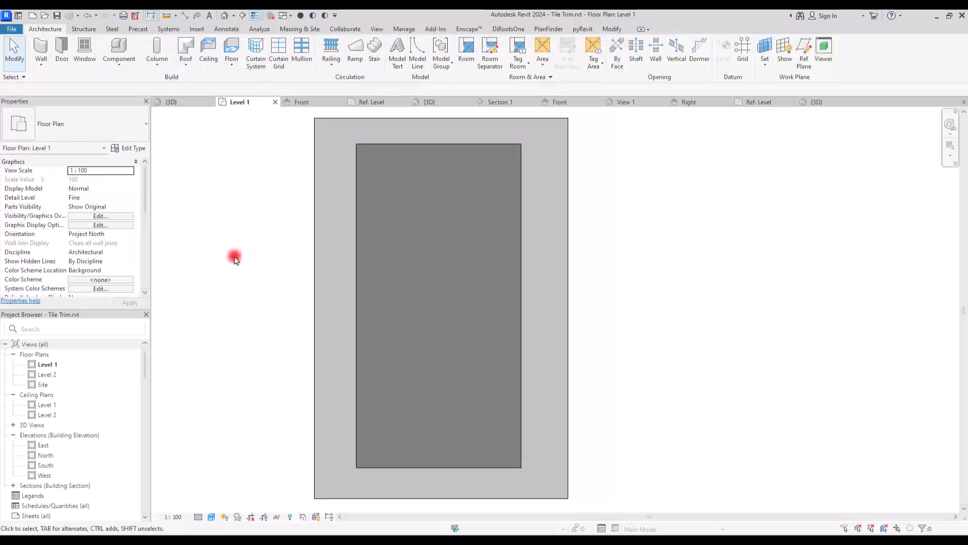
# Show the plan in Realistic style and stretch the Border tile floor's boundary outward to about 17.6 by 27.7 m.
pyautogui.click(215, 516)
pyautogui.click(222, 501)
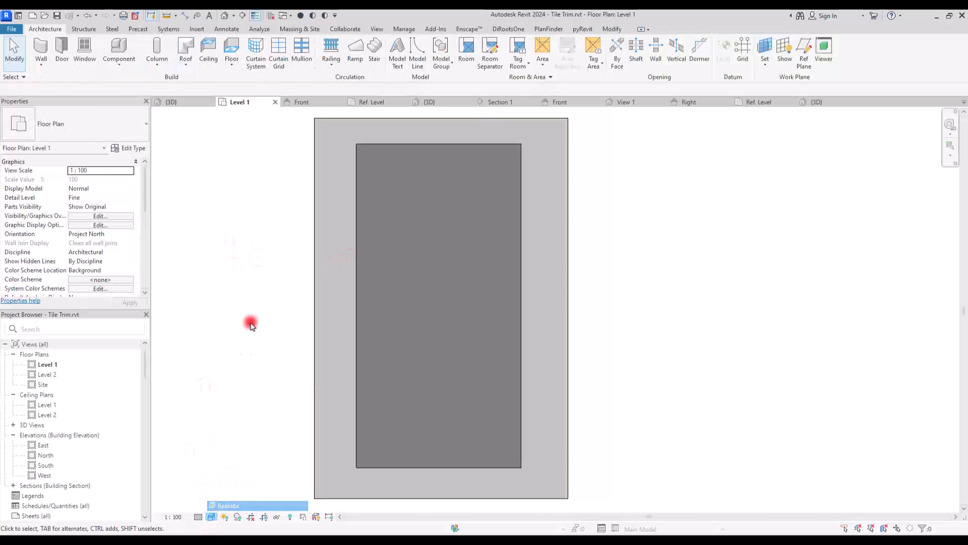
pyautogui.doubleClick(355, 190)
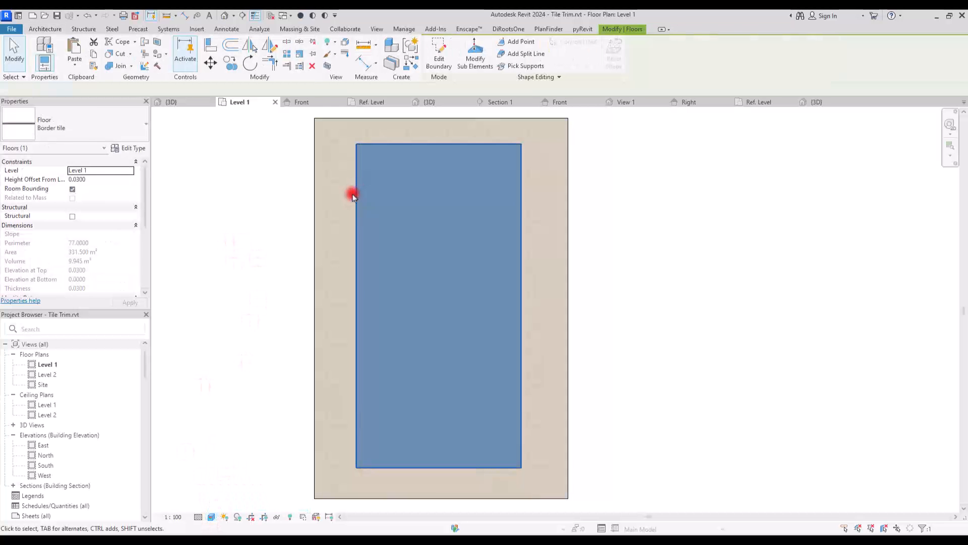
pyautogui.moveTo(357, 190); pyautogui.dragTo(329, 190)
pyautogui.click(382, 164)
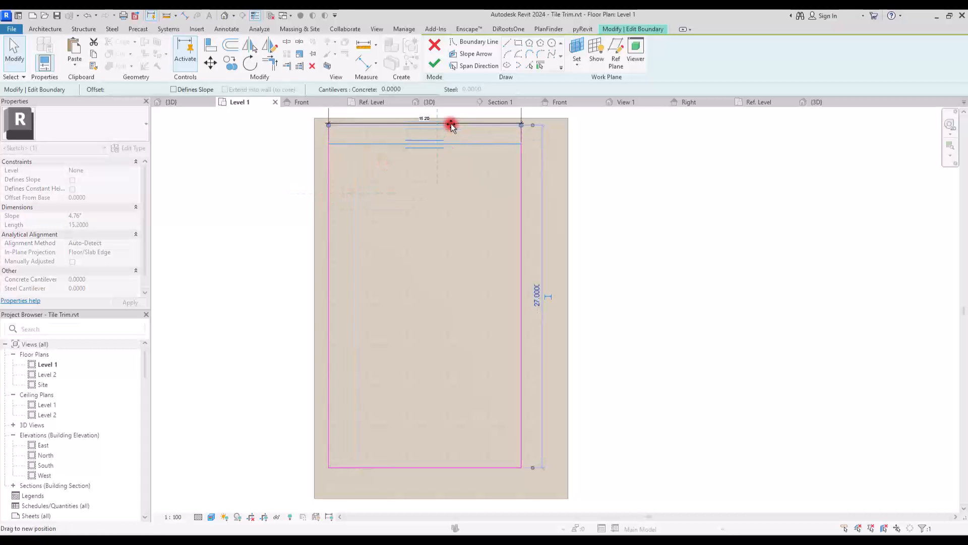
pyautogui.moveTo(524, 176); pyautogui.dragTo(552, 182)
pyautogui.click(467, 468)
pyautogui.moveTo(467, 467); pyautogui.dragTo(460, 490)
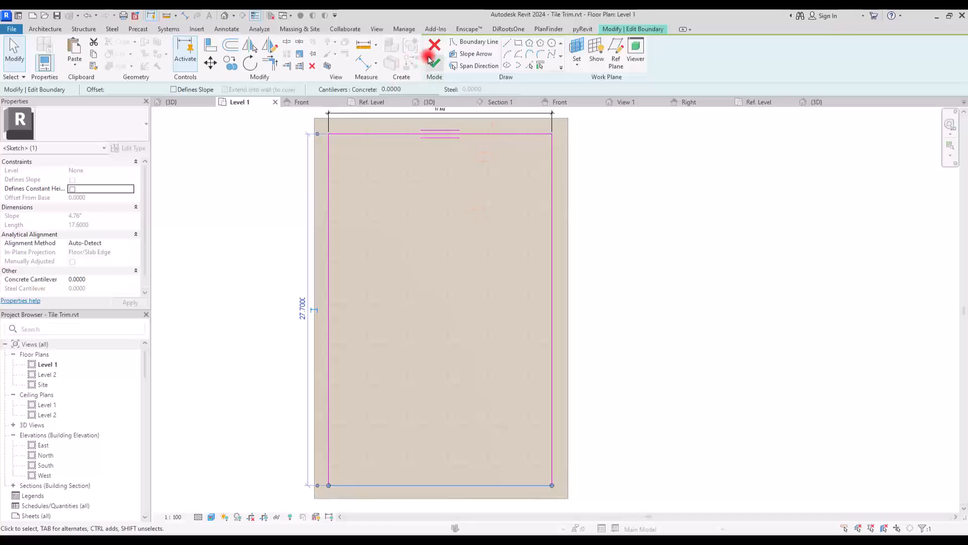
pyautogui.click(435, 63)
pyautogui.click(577, 214)
# Draw a 15 m horizontal detail line along the uppermost tile joint, between the first and last full tile columns.
pyautogui.scroll(8, 474, 199)
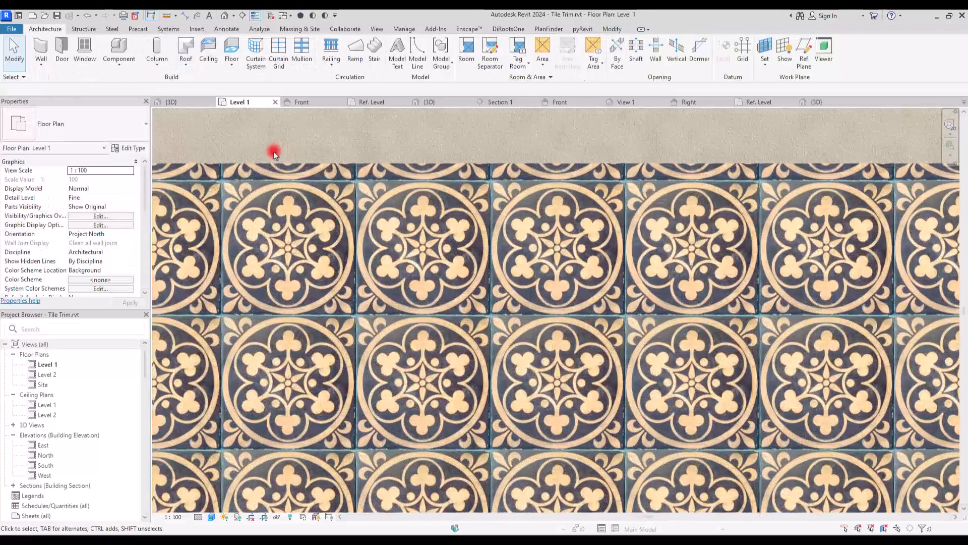
pyautogui.click(226, 28)
pyautogui.click(257, 50)
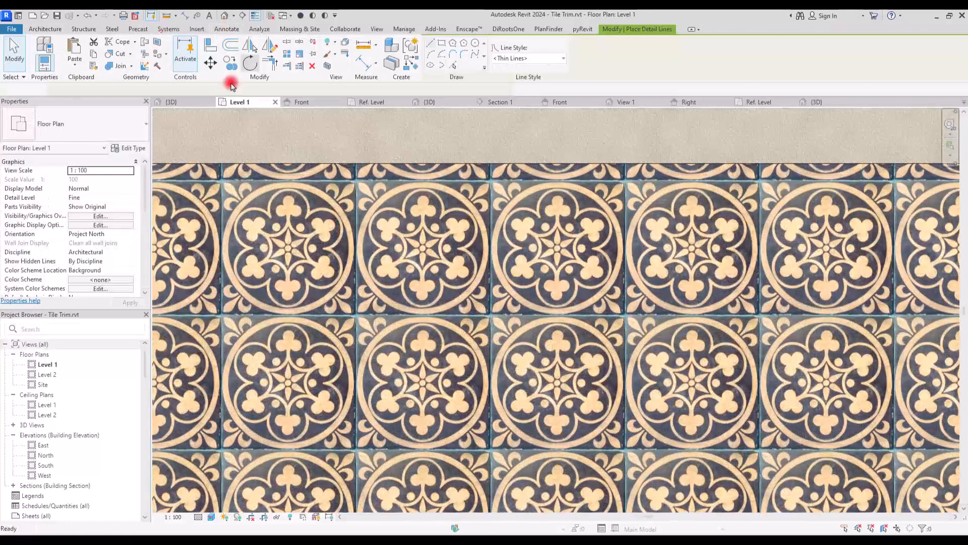
pyautogui.click(220, 178)
pyautogui.scroll(-4, 322, 181)
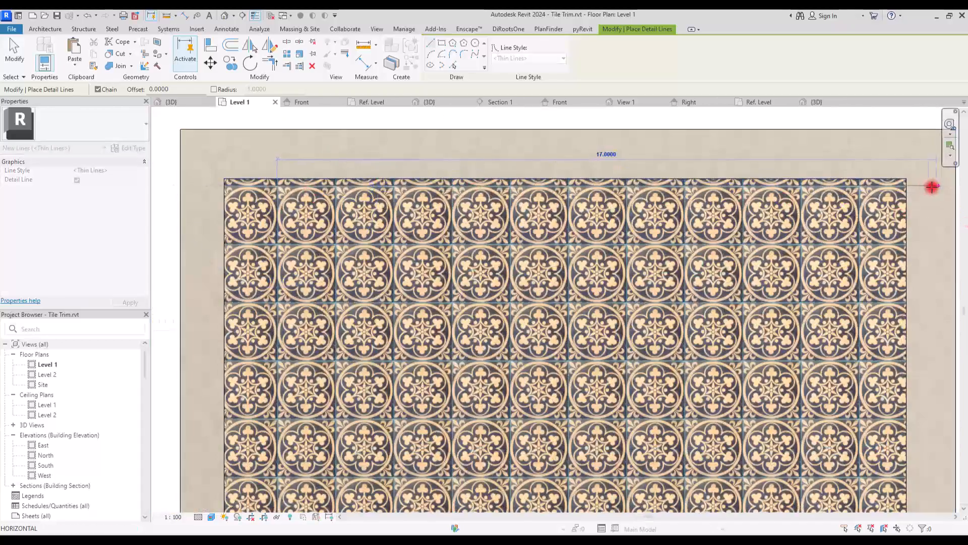
pyautogui.scroll(3, 922, 185)
pyautogui.click(795, 184)
# Continue the detail line down the right tile joint, along the lowest joint and back up the left joint to close the outline.
pyautogui.scroll(-6, 794, 192)
pyautogui.moveTo(793, 195); pyautogui.dragTo(696, 95, button='middle')
pyautogui.scroll(1, 699, 356)
pyautogui.scroll(2, 683, 347)
pyautogui.click(711, 369)
pyautogui.moveTo(476, 328); pyautogui.dragTo(827, 330, button='middle')
pyautogui.click(480, 368)
pyautogui.moveTo(487, 203); pyautogui.dragTo(415, 389, button='middle')
pyautogui.moveTo(418, 265); pyautogui.dragTo(410, 371, button='middle')
pyautogui.click(400, 193)
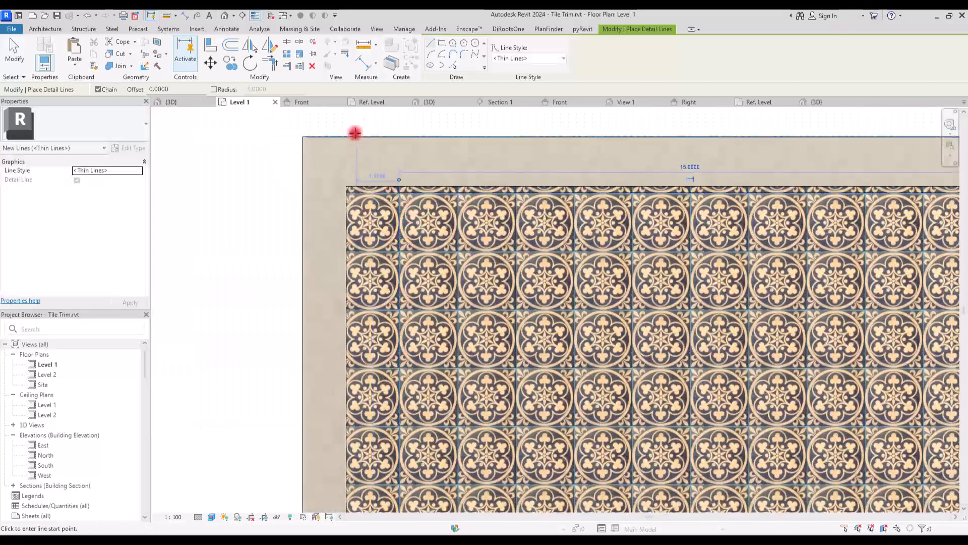
# Draw a second detail-line rectangle along the tile joints, one full tile inside the first outline.
pyautogui.click(442, 42)
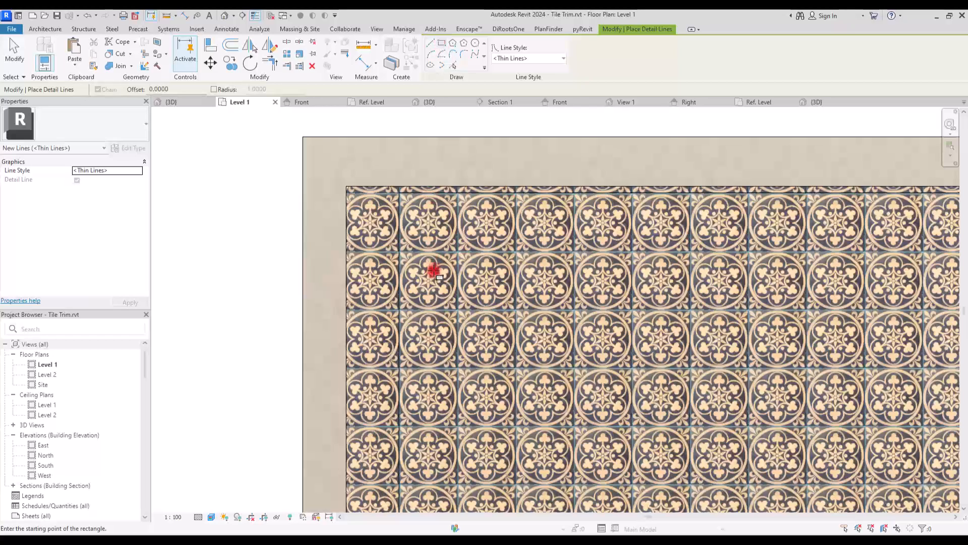
pyautogui.click(457, 252)
pyautogui.scroll(-3, 554, 293)
pyautogui.moveTo(625, 339); pyautogui.dragTo(439, 205, button='middle')
pyautogui.scroll(6, 442, 246)
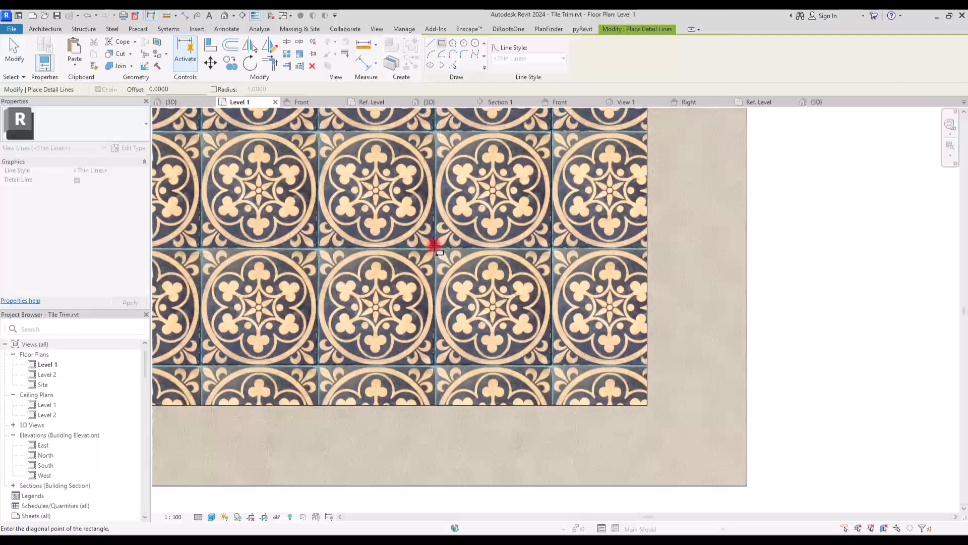
pyautogui.click(434, 249)
pyautogui.press('Escape')
pyautogui.press('Escape')
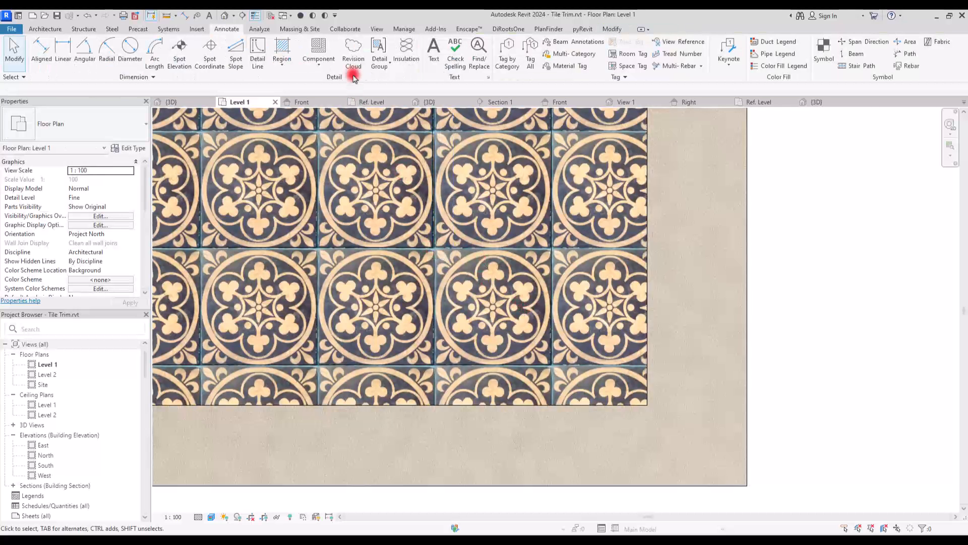
# Edit the Border tile floor's boundary and delete its existing rectangular loop.
pyautogui.scroll(-2, 492, 117)
pyautogui.scroll(-4, 441, 253)
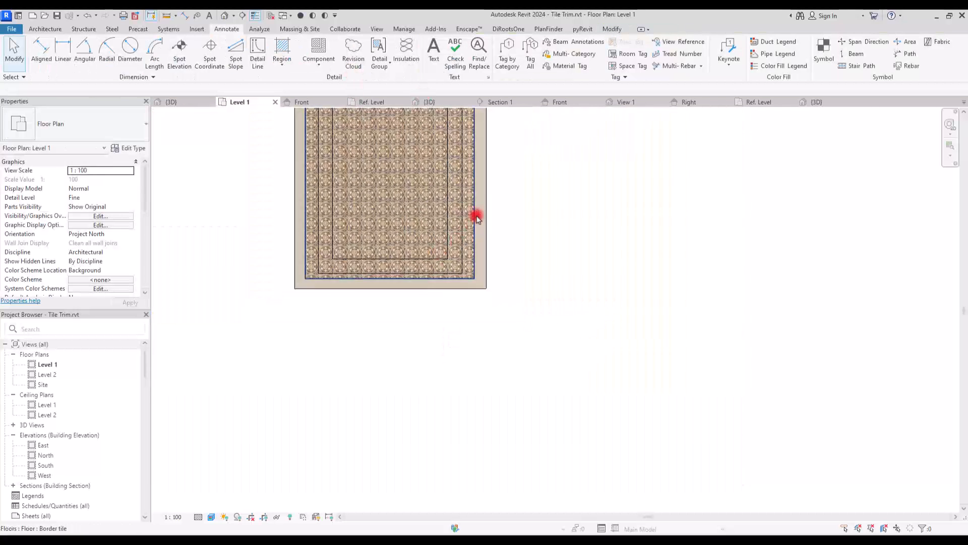
pyautogui.click(471, 217)
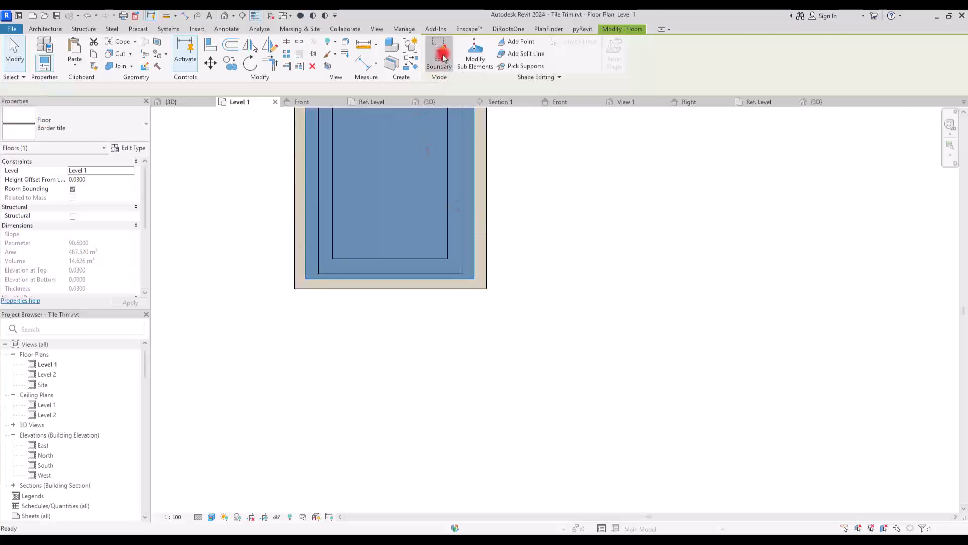
pyautogui.click(437, 55)
pyautogui.scroll(5, 338, 328)
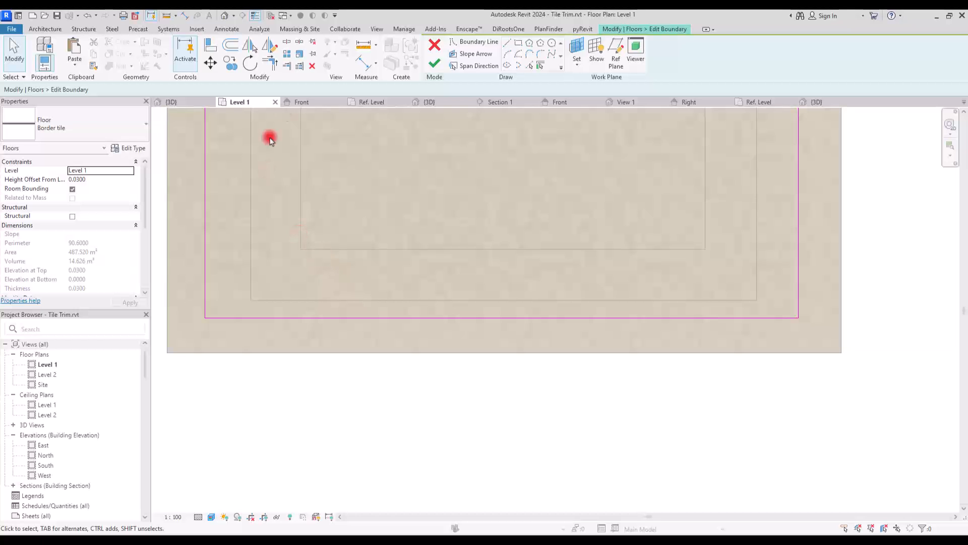
pyautogui.press('Tab')
pyautogui.click(409, 319)
pyautogui.press('Delete')
# Sketch a rectangular floor boundary snapped to the opposite corners of the outer detail-line outline.
pyautogui.click(508, 42)
pyautogui.click(251, 301)
pyautogui.scroll(-5, 314, 383)
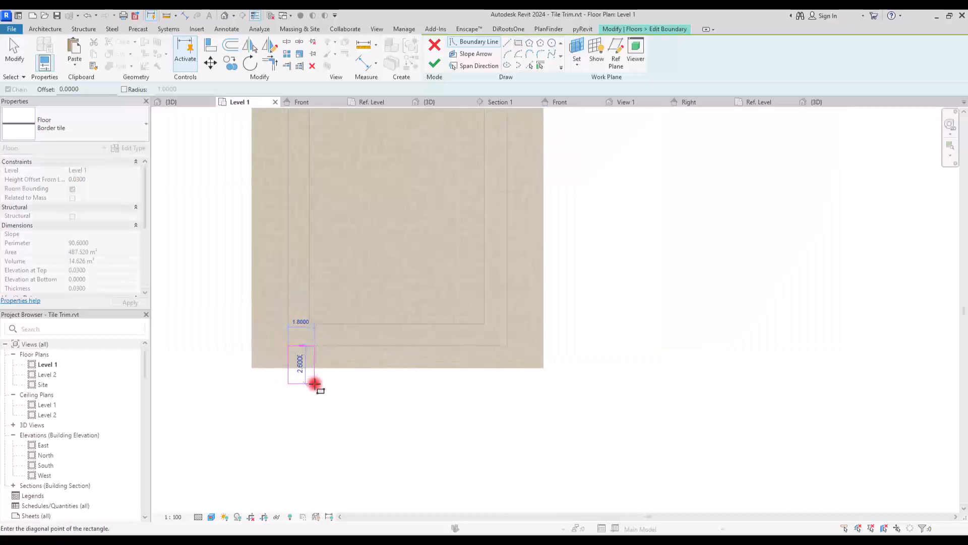
pyautogui.scroll(3, 394, 160)
pyautogui.scroll(2, 412, 175)
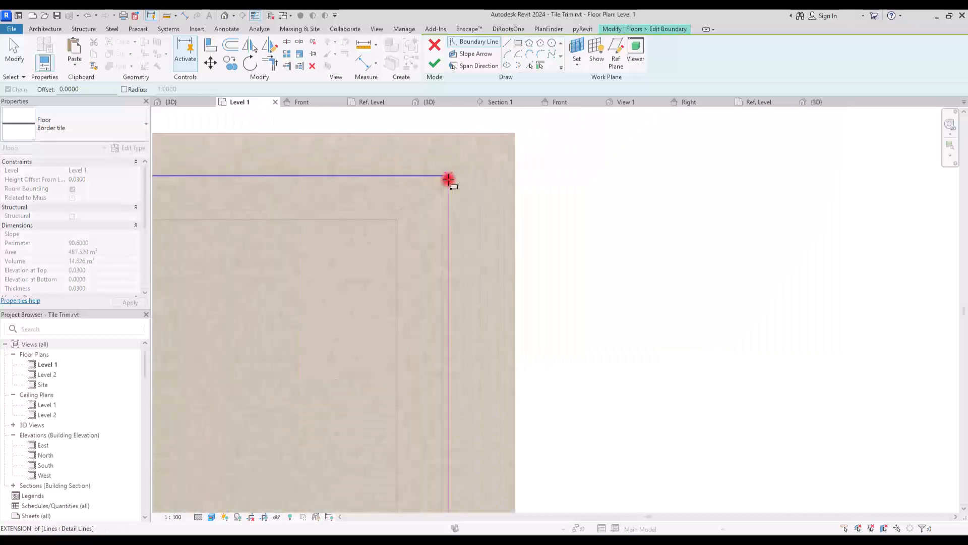
pyautogui.click(442, 175)
# Sketch the opening's boundary along the inner detail-line rectangle, finish the border floor and view it in 3D.
pyautogui.click(397, 218)
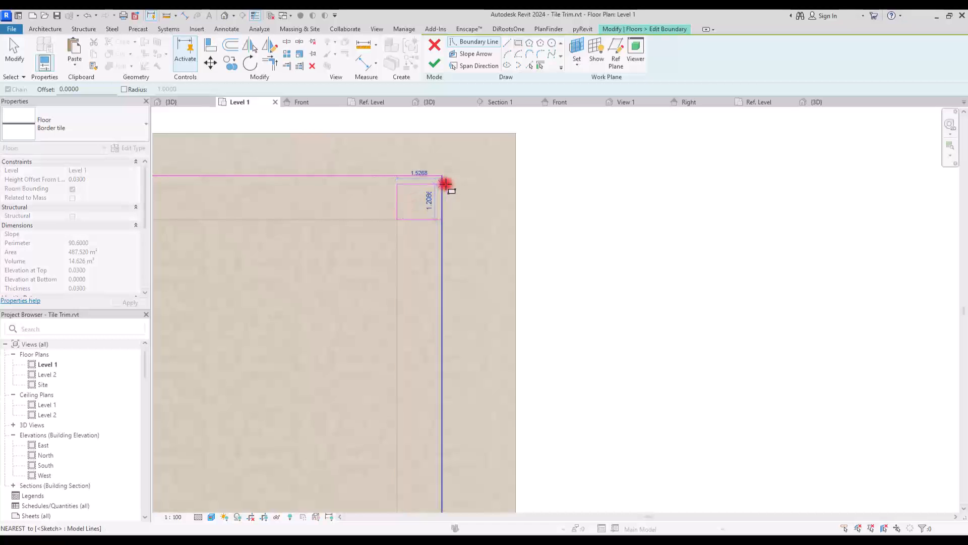
pyautogui.scroll(-3, 444, 184)
pyautogui.scroll(-2, 350, 320)
pyautogui.scroll(4, 372, 357)
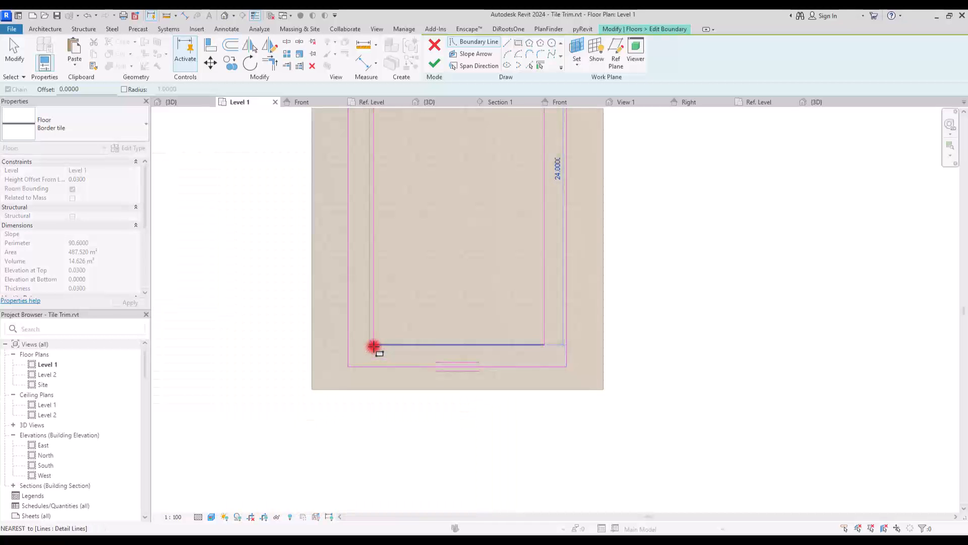
pyautogui.click(371, 345)
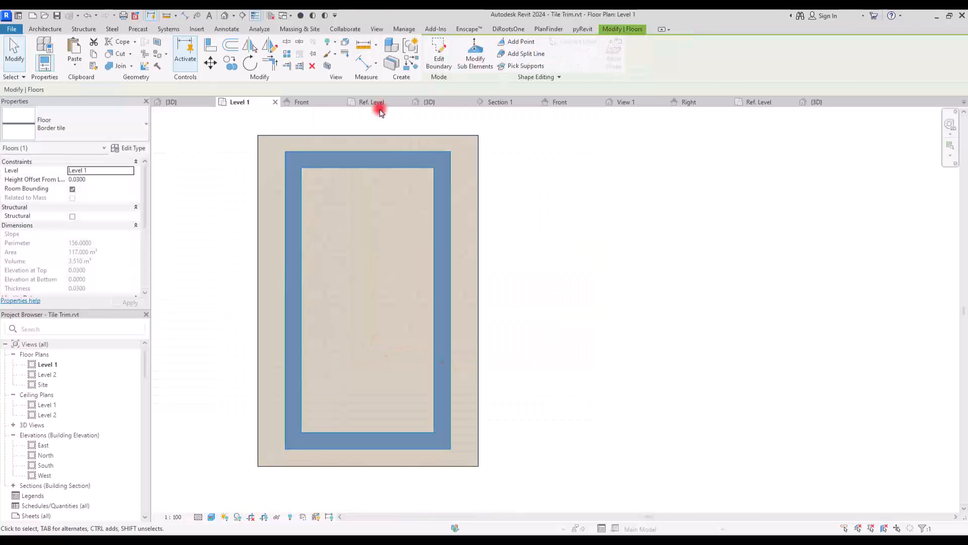
pyautogui.click(525, 256)
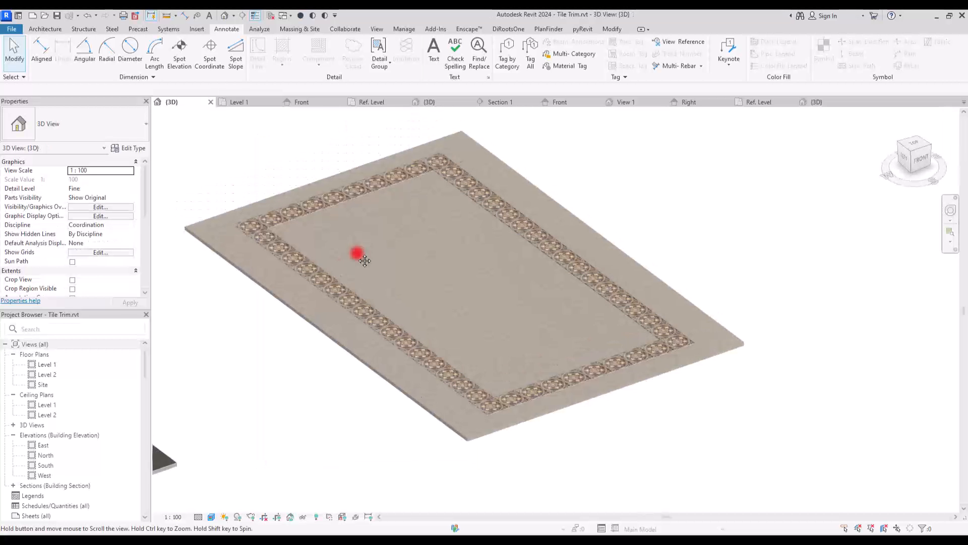
pyautogui.scroll(1, 357, 257)
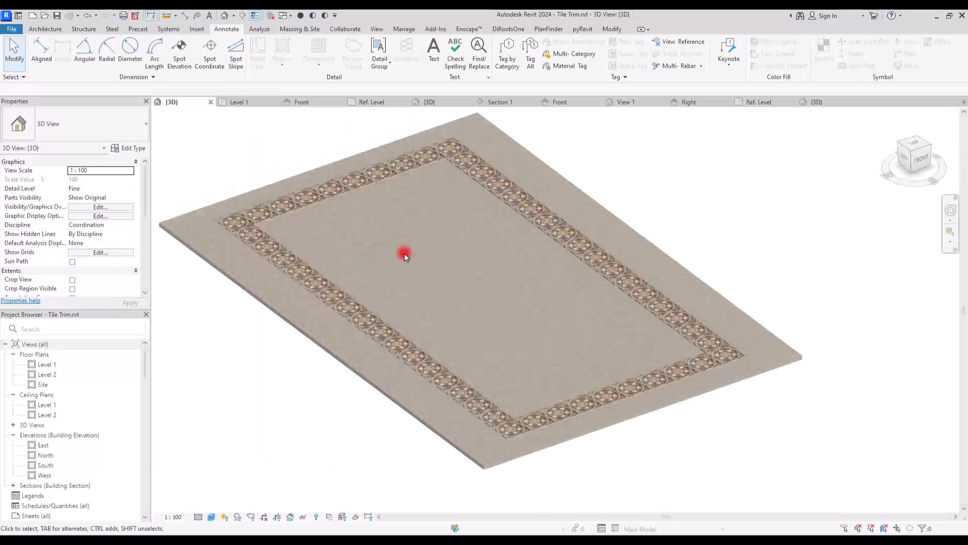
# Back on the Level 1 plan, start another floor and duplicate the Border tile type as Tile.
pyautogui.click(235, 102)
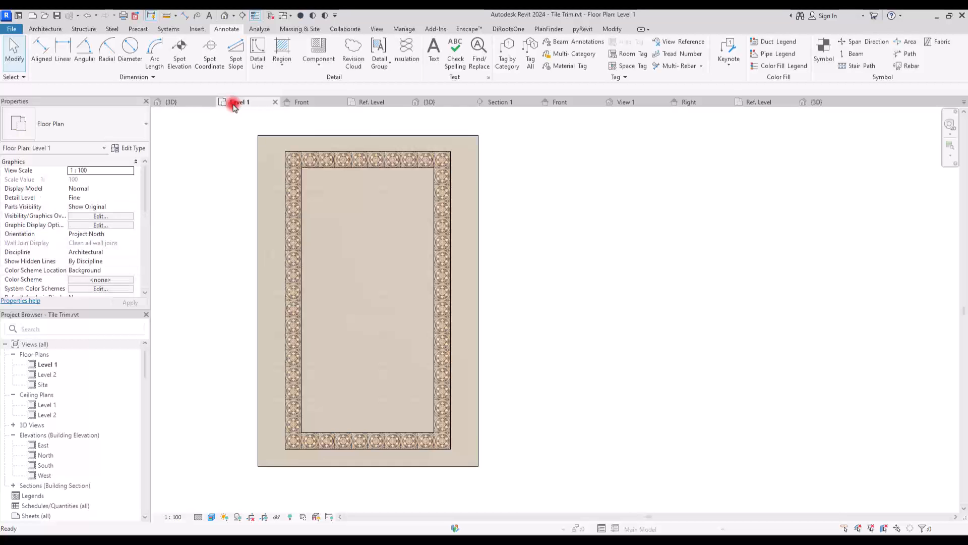
pyautogui.click(45, 29)
pyautogui.click(231, 72)
pyautogui.click(237, 80)
pyautogui.click(129, 148)
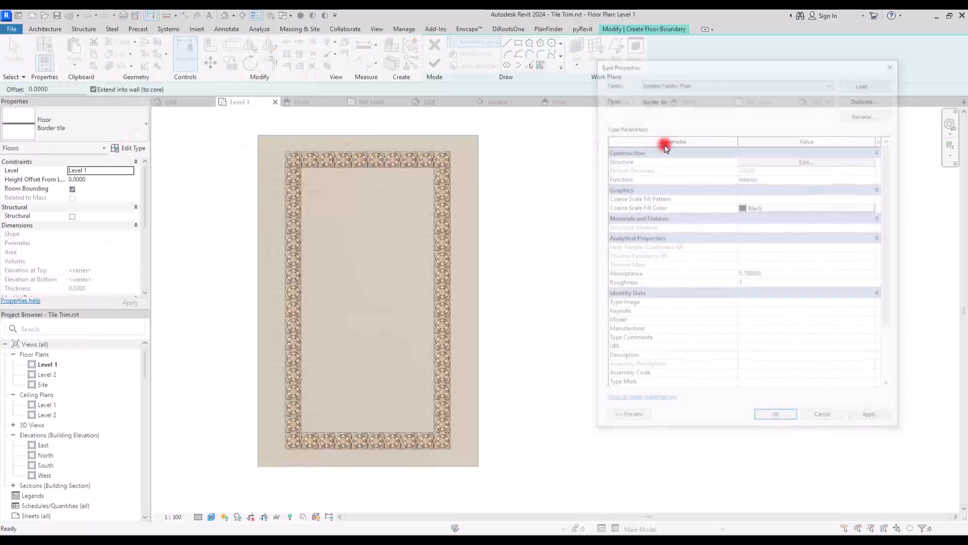
pyautogui.click(868, 98)
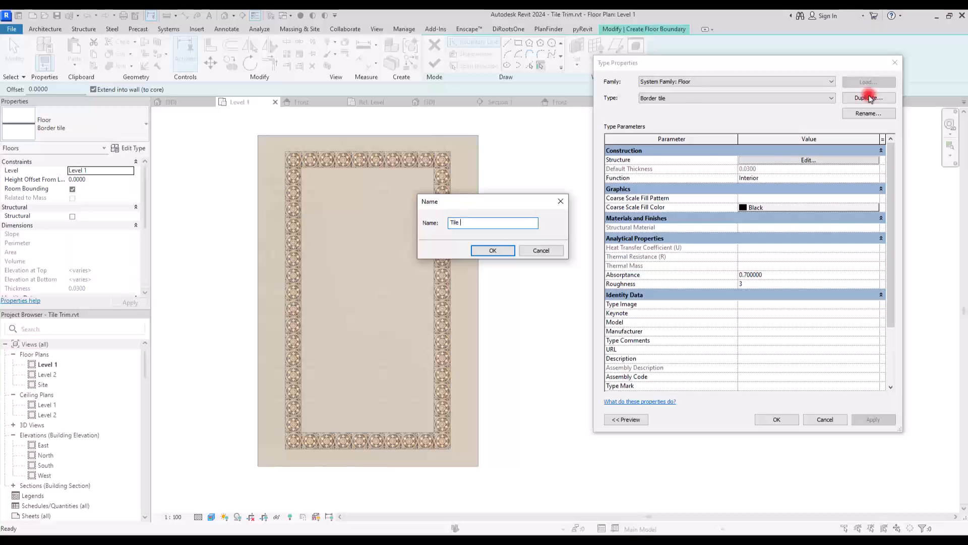
pyautogui.write('Tile')
pyautogui.press('Return')
# Assign the 0 D Stone material to the Tile type's top structural layer and accept the type settings.
pyautogui.click(808, 160)
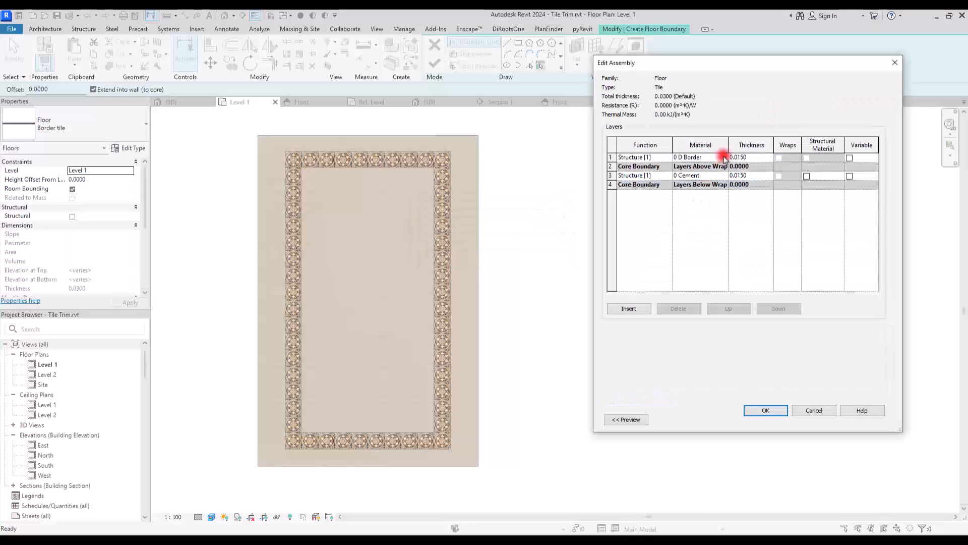
pyautogui.click(724, 157)
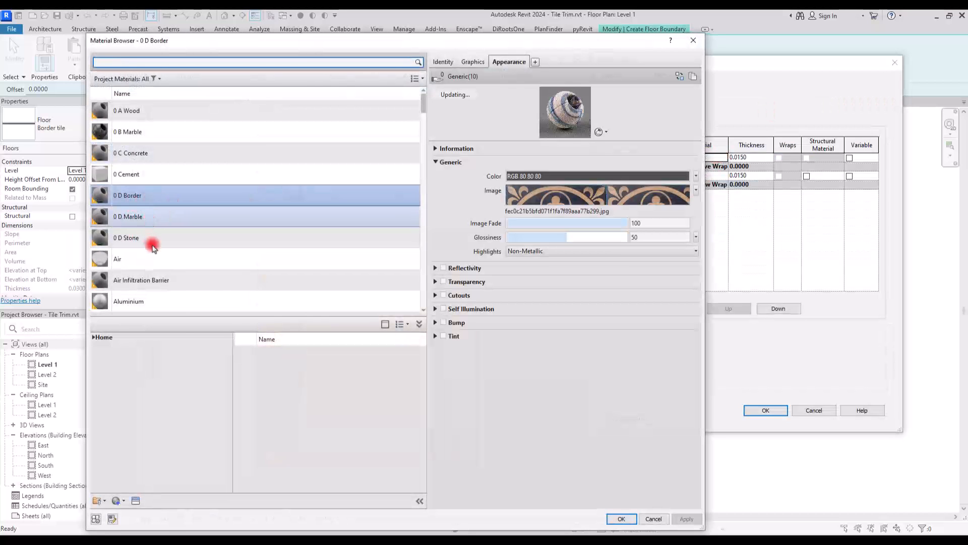
pyautogui.click(153, 245)
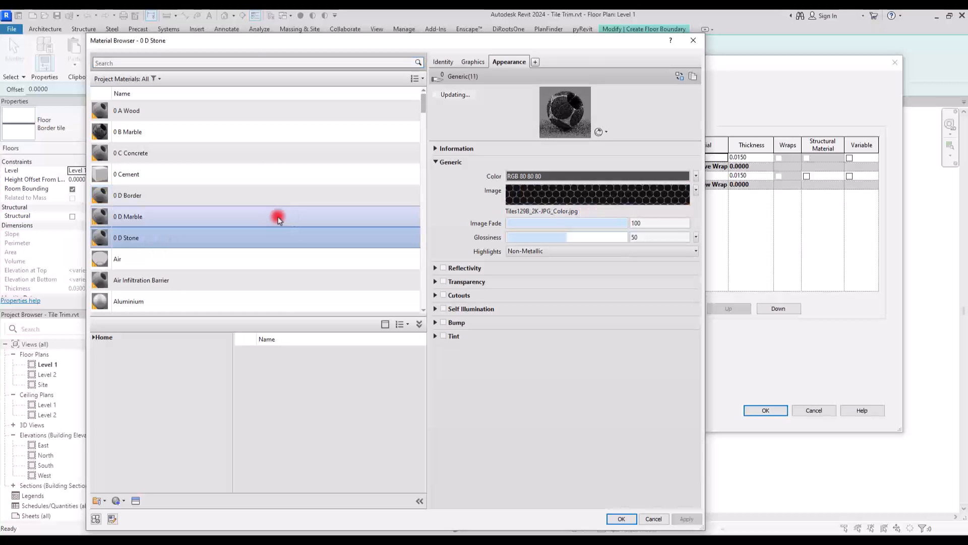
pyautogui.click(596, 201)
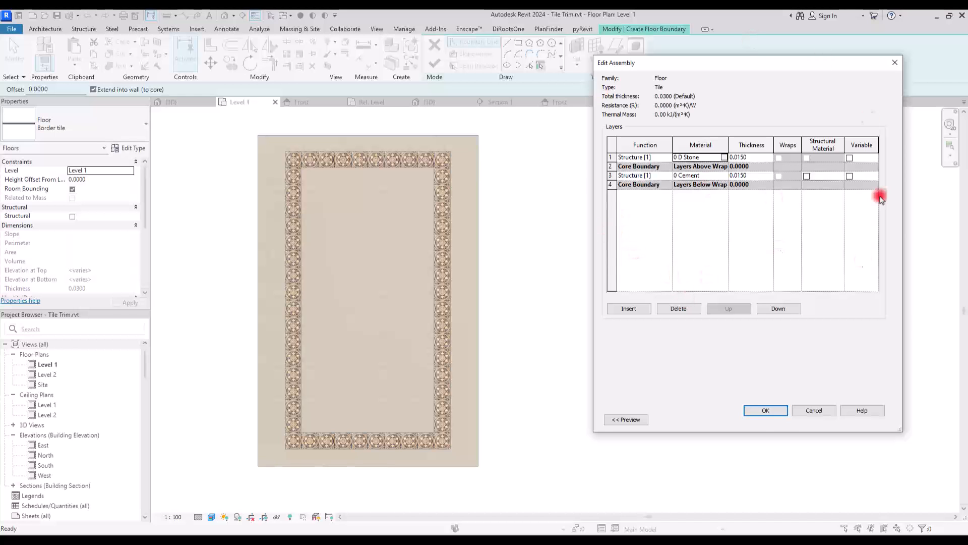
pyautogui.click(781, 411)
pyautogui.click(763, 418)
# Sketch a 20 by 30 rectangular Tile floor with a 15 by 27 opening along the border's outer edge and finish it.
pyautogui.click(507, 42)
pyautogui.click(255, 134)
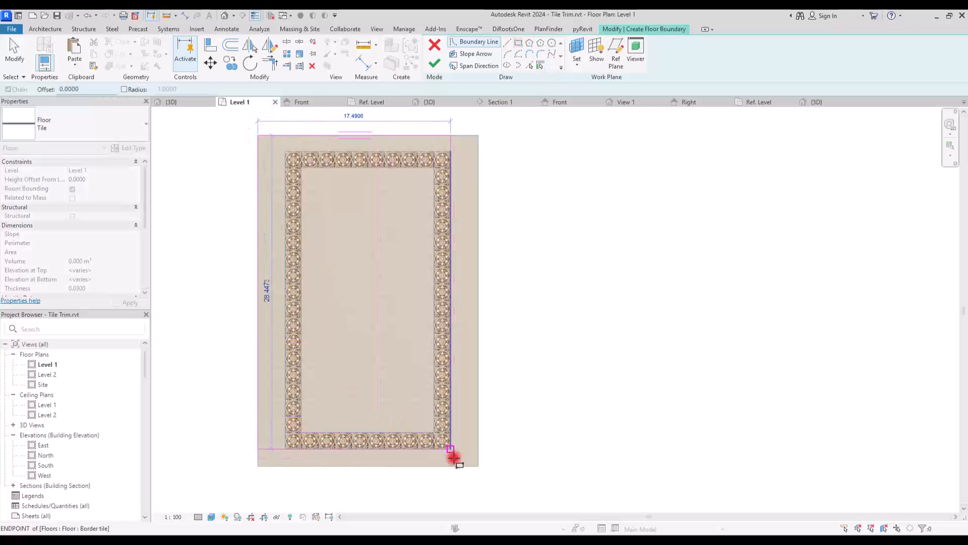
pyautogui.click(478, 466)
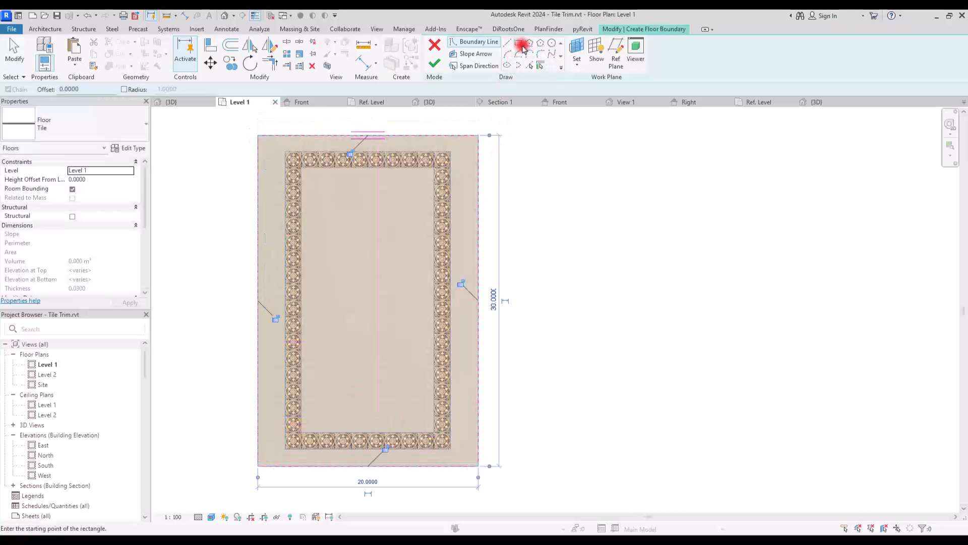
pyautogui.click(450, 152)
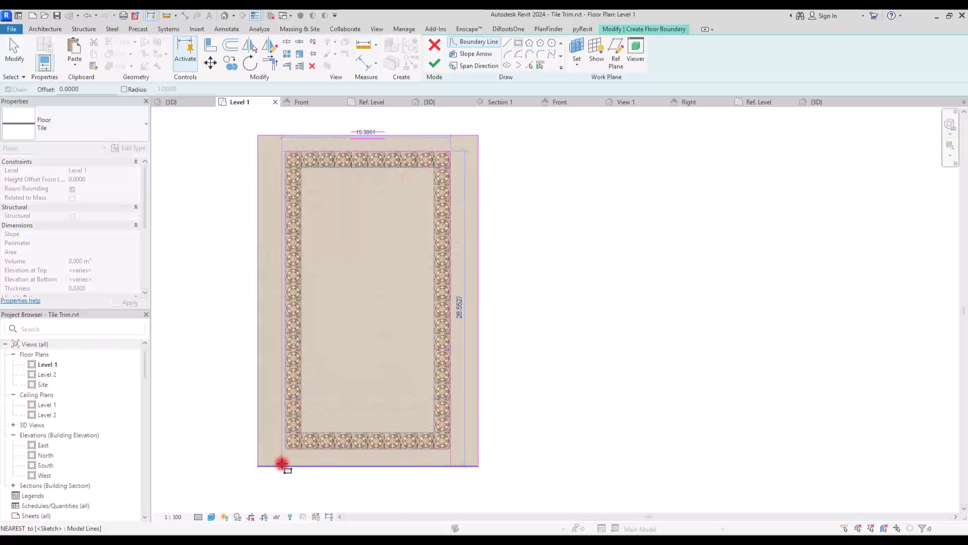
pyautogui.click(283, 447)
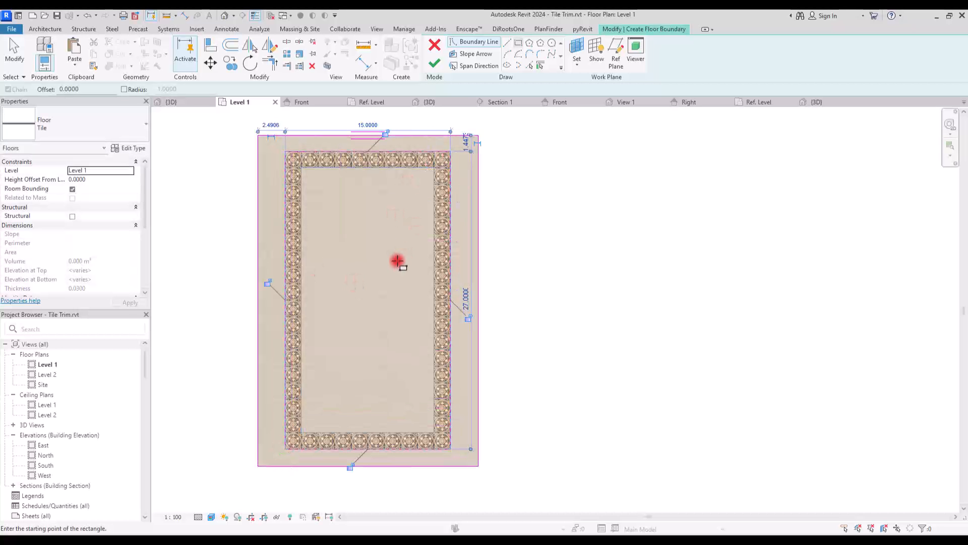
pyautogui.click(433, 65)
# Set the Tile floor's height offset from level to 0.03 and inspect the result in 3D.
pyautogui.click(103, 180)
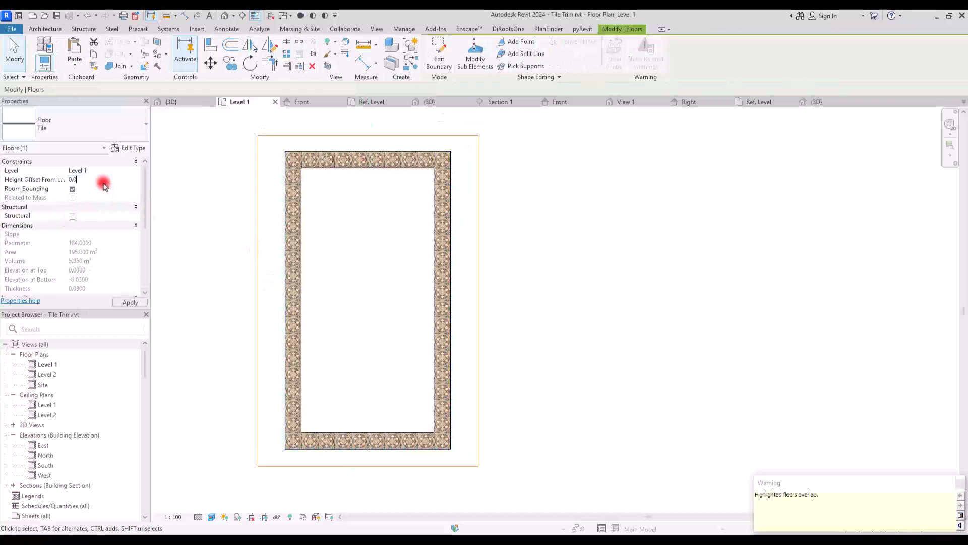
pyautogui.click(172, 103)
pyautogui.click(303, 395)
pyautogui.scroll(5, 567, 441)
pyautogui.scroll(3, 567, 440)
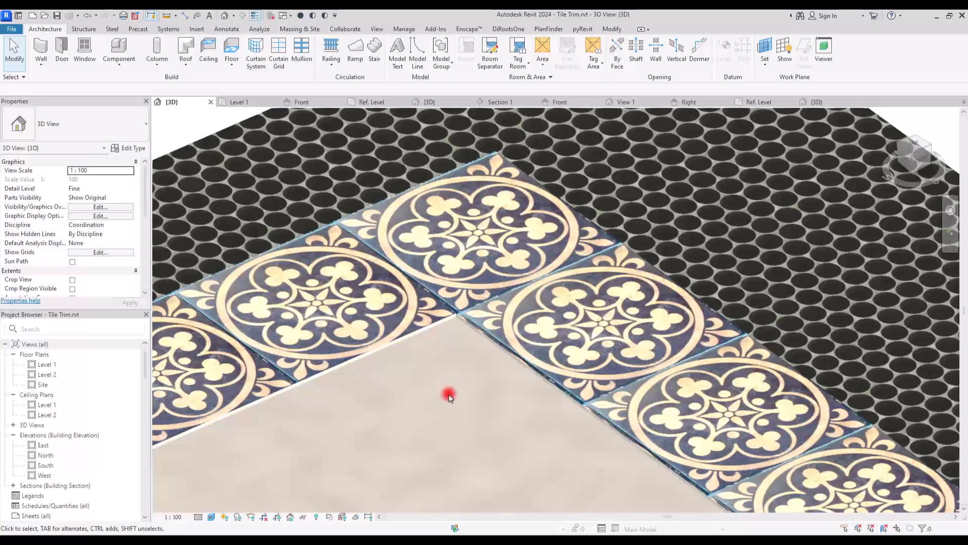
pyautogui.scroll(-10, 458, 349)
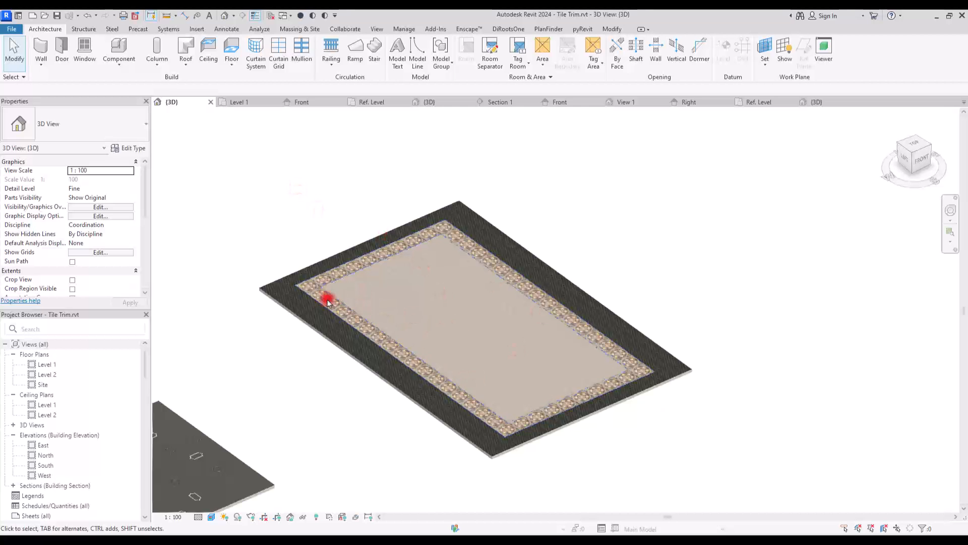
# Reopen the Tile floor's boundary on the Level 1 plan and add a loop offset 0.6 inside the border's inner edges.
pyautogui.click(278, 300)
pyautogui.click(239, 102)
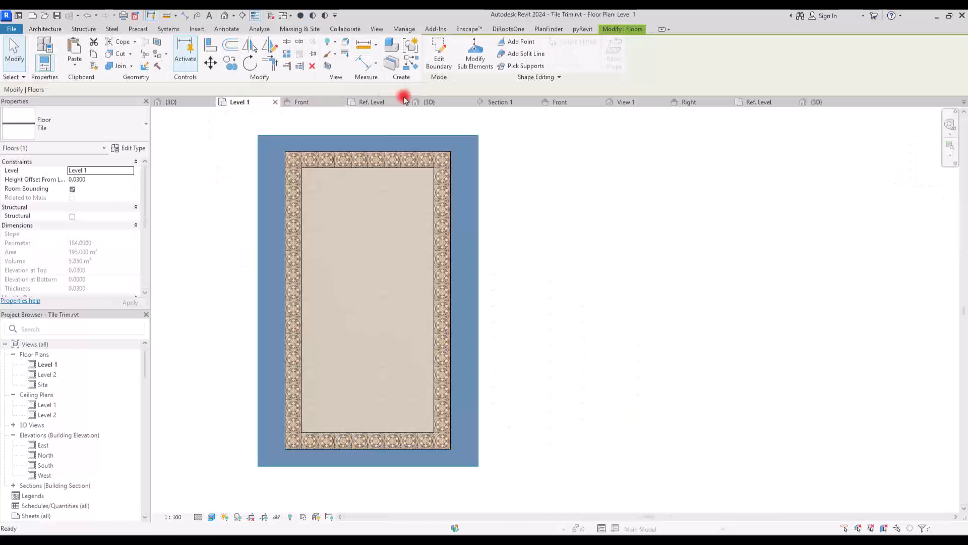
pyautogui.click(439, 54)
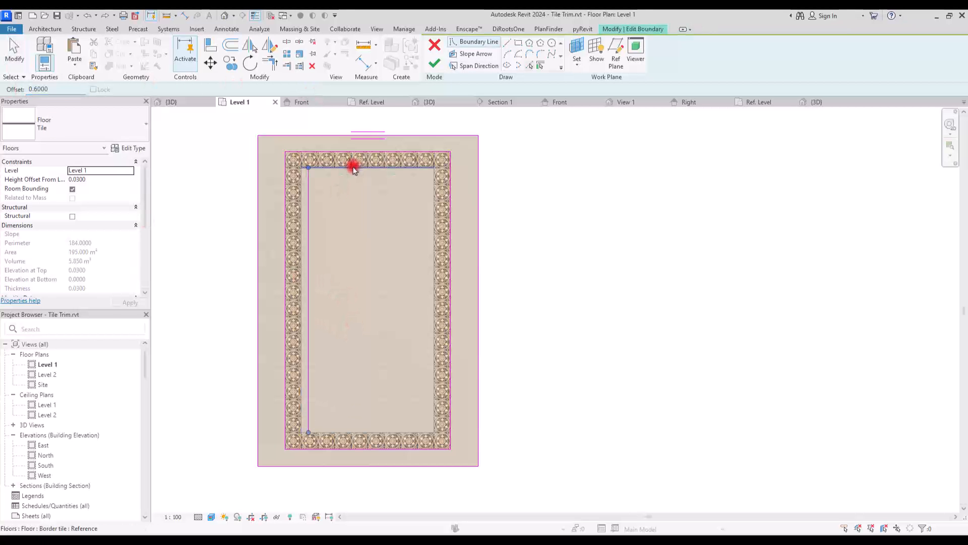
pyautogui.click(434, 198)
pyautogui.click(316, 171)
pyautogui.click(335, 439)
pyautogui.press('Escape')
pyautogui.press('Escape')
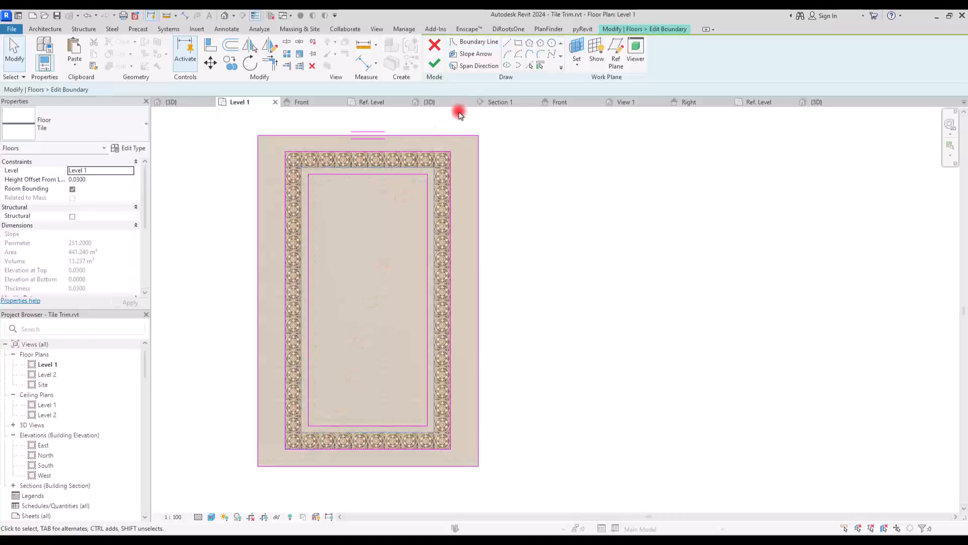
# Add a rectangular boundary along the patterned border's inner edge and finish the Tile floor edit.
pyautogui.click(507, 42)
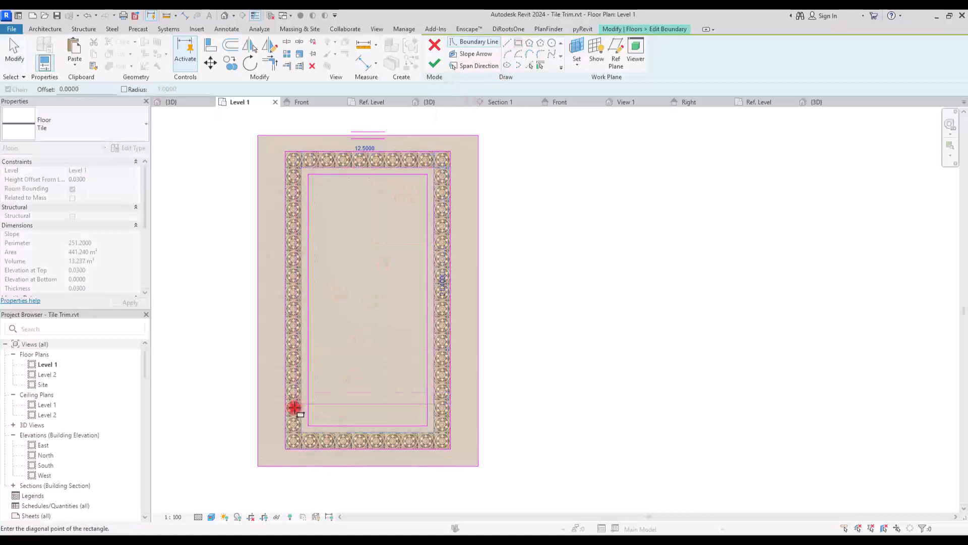
pyautogui.click(301, 432)
pyautogui.click(434, 63)
pyautogui.click(506, 234)
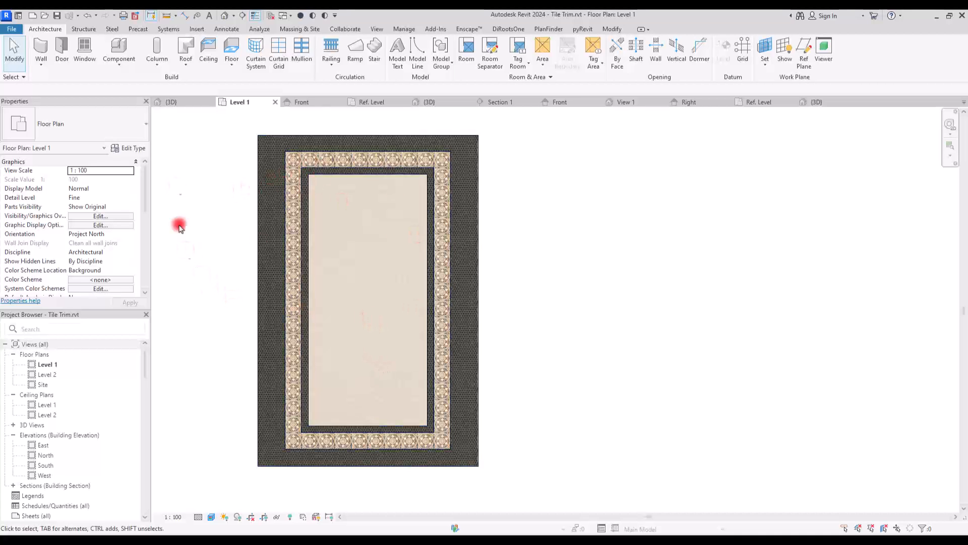
# Start another floor, dismissing the save reminder, and duplicate the Tile type as Marble.
pyautogui.click(232, 63)
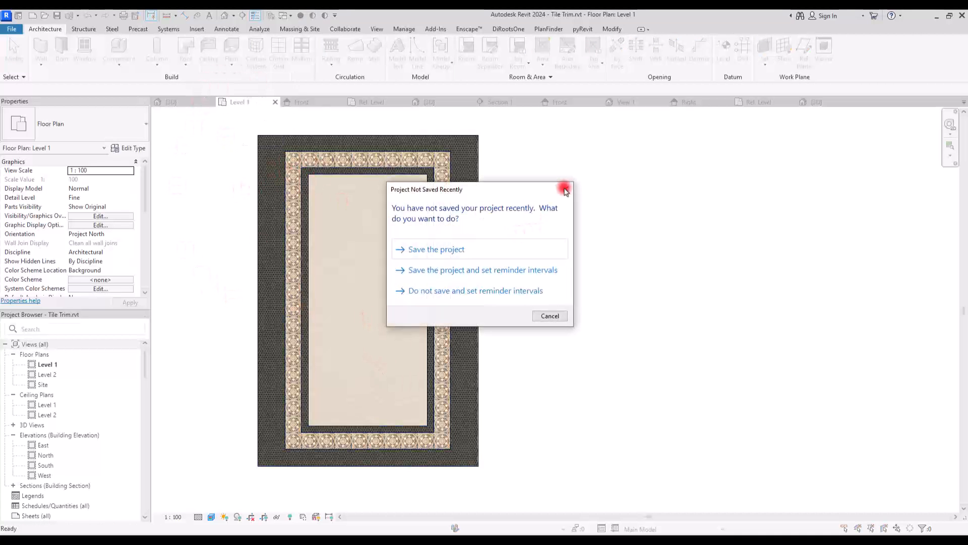
pyautogui.click(561, 190)
pyautogui.click(134, 149)
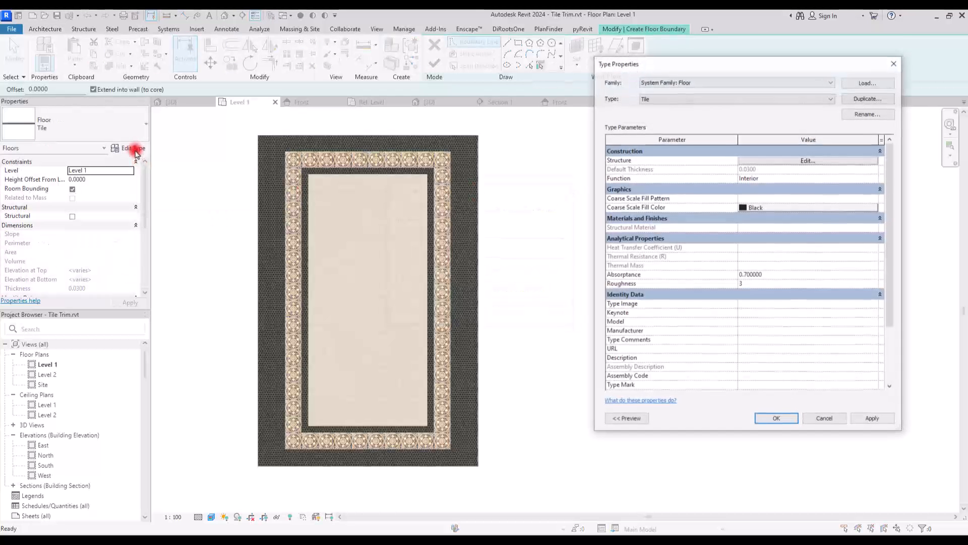
pyautogui.click(857, 97)
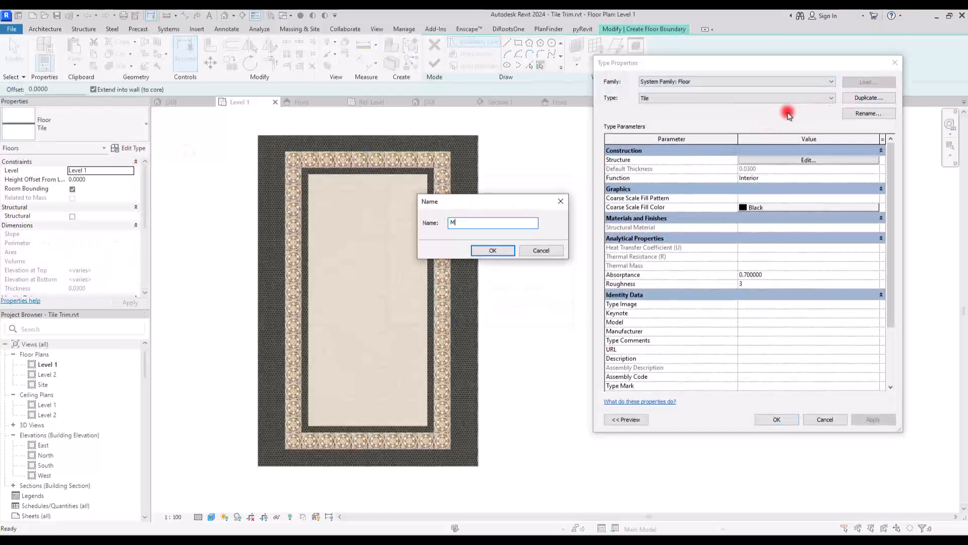
pyautogui.write('Marble')
pyautogui.press('Return')
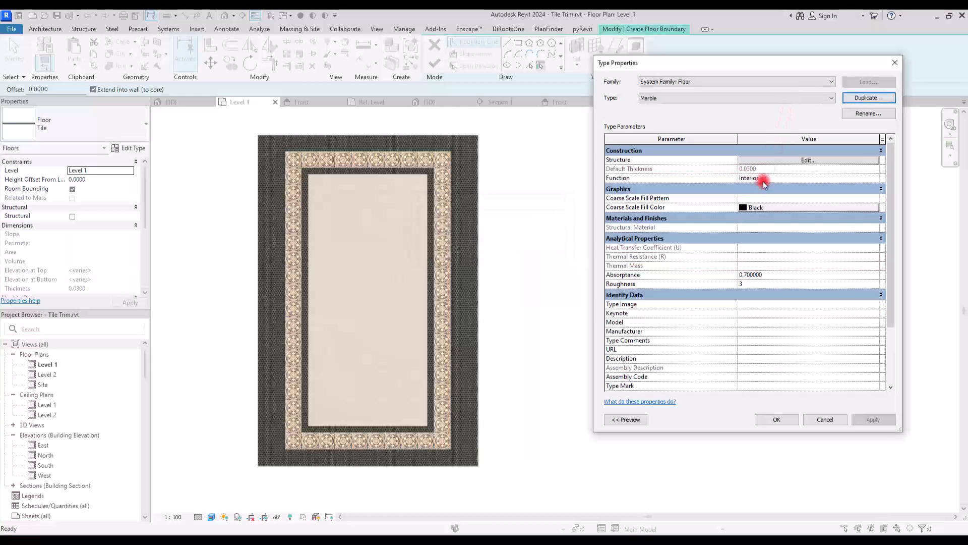
# Assign the 0 D Marble material to the Marble type's top structural layer, keeping its texture settings, and accept the type.
pyautogui.click(804, 160)
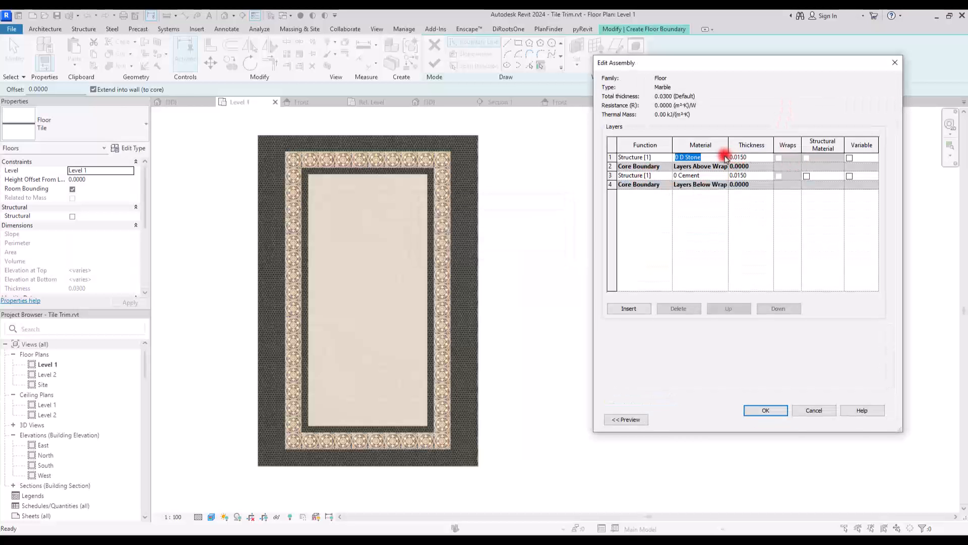
pyautogui.click(725, 157)
pyautogui.click(192, 185)
pyautogui.click(553, 199)
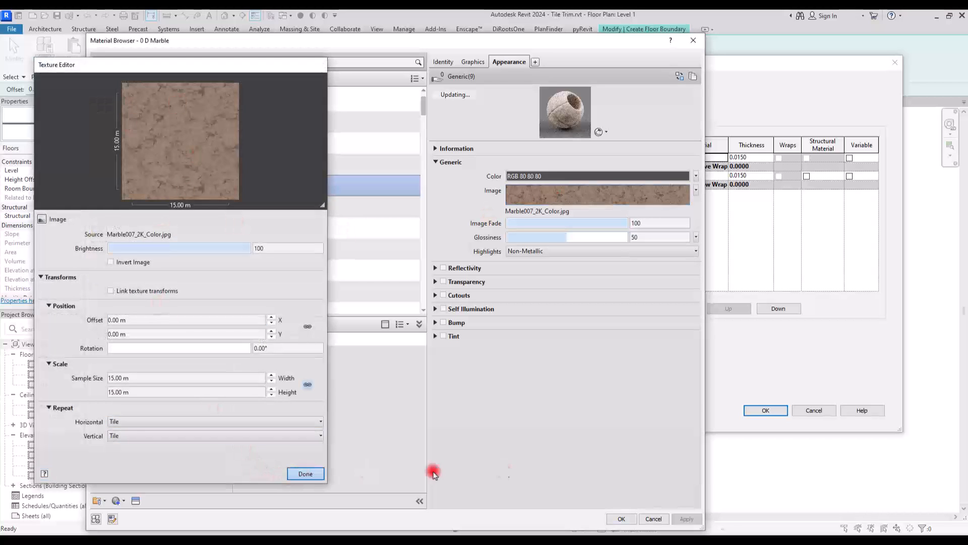
pyautogui.click(305, 474)
pyautogui.click(621, 518)
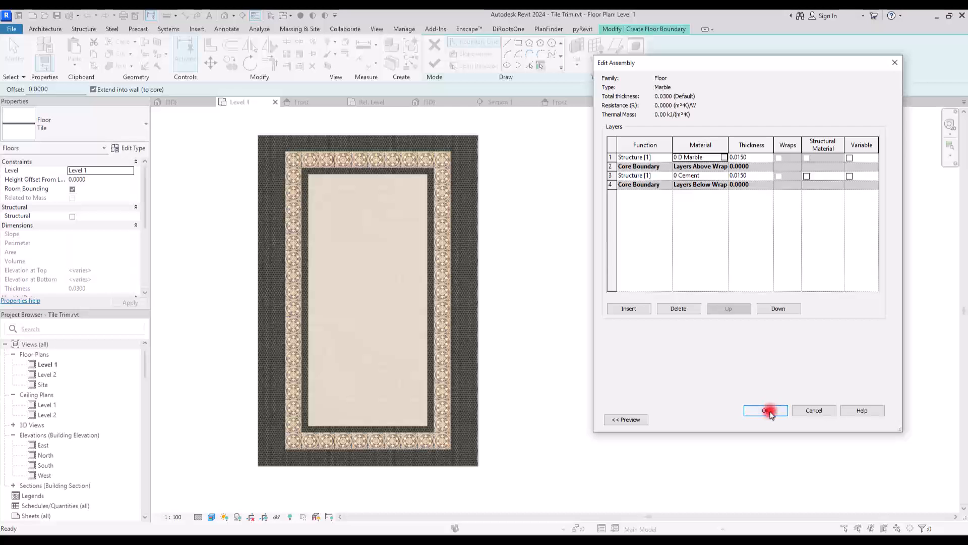
pyautogui.click(767, 410)
pyautogui.click(789, 416)
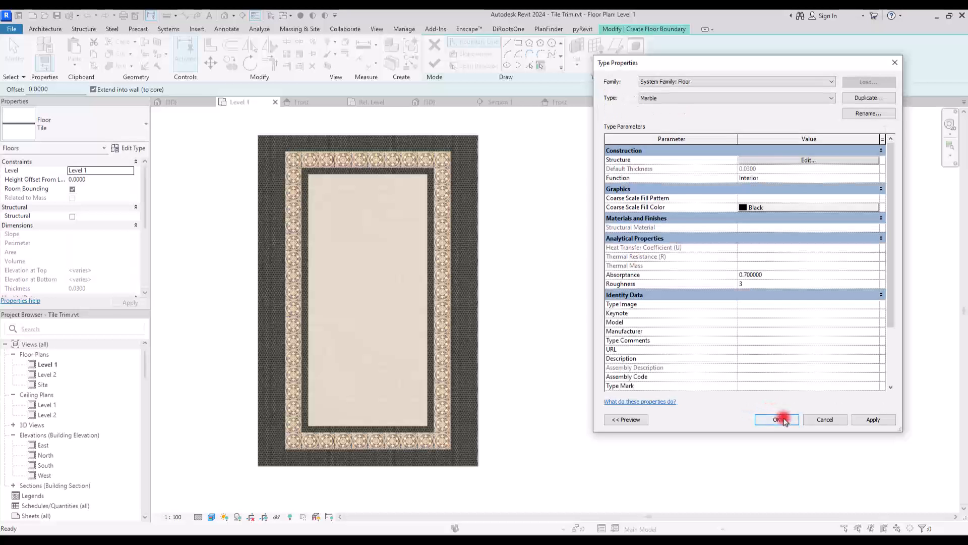
# Sketch a rectangular Marble floor filling the central opening, finish it and view it in 3D.
pyautogui.click(518, 42)
pyautogui.click(427, 174)
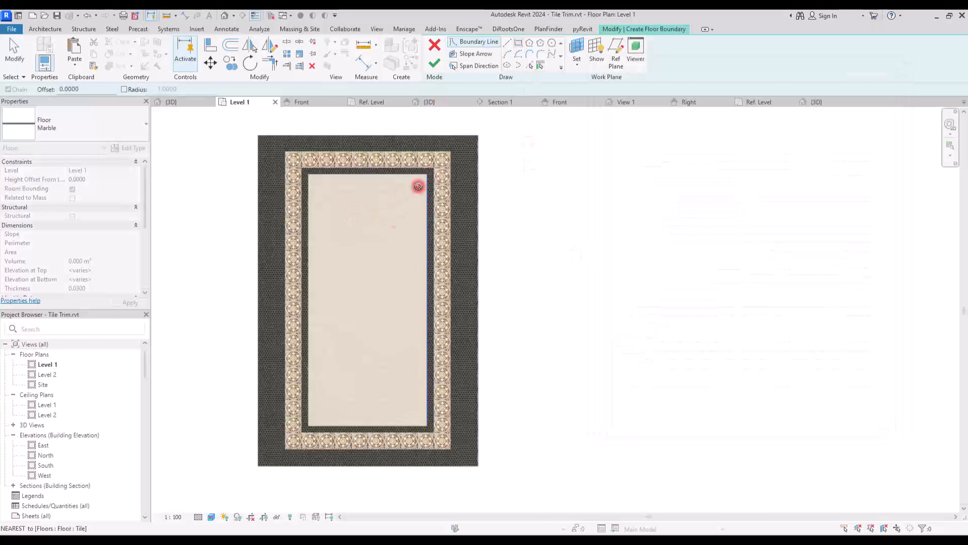
pyautogui.click(307, 425)
pyautogui.press('Escape')
pyautogui.click(434, 63)
pyautogui.click(564, 281)
pyautogui.click(172, 103)
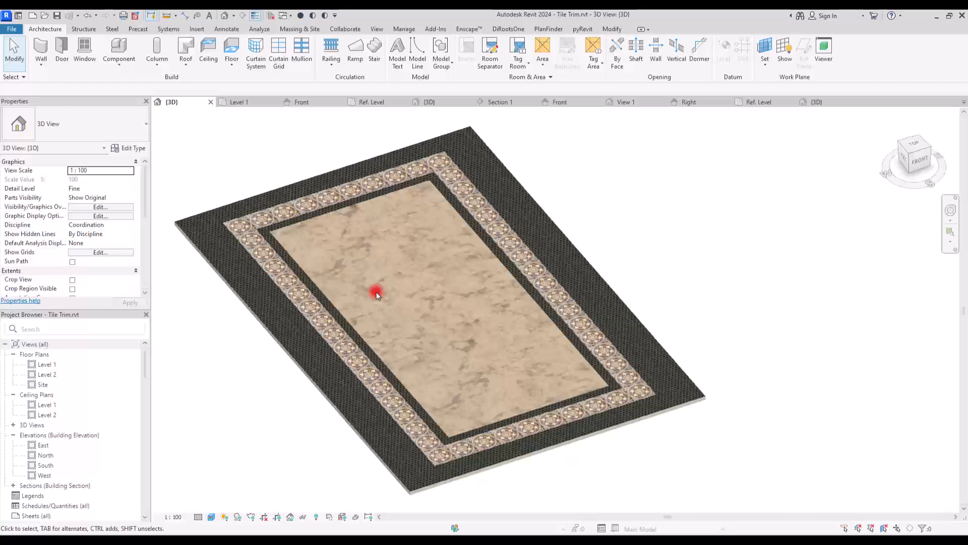
pyautogui.scroll(-2, 404, 353)
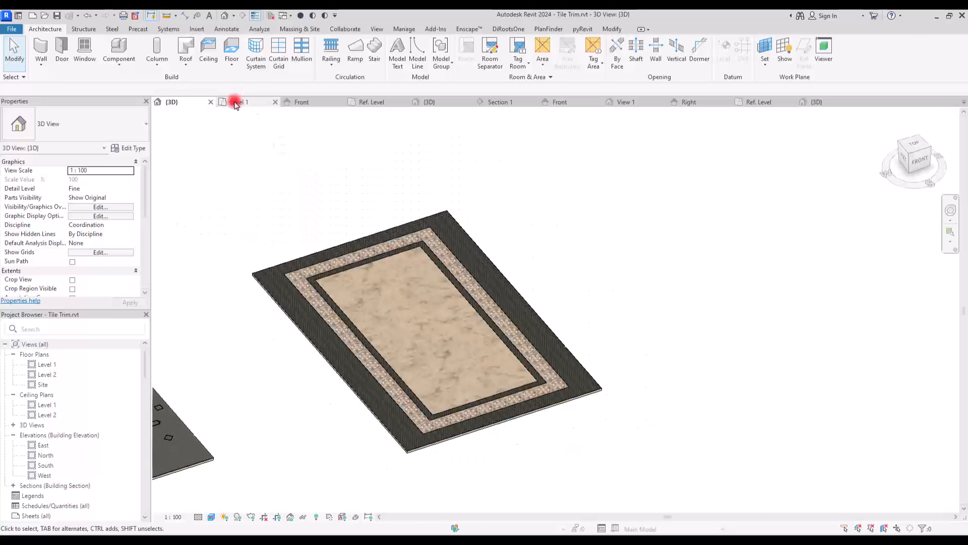
# On the Level 1 plan, copy a Family1 trim onto the border's left outer edge and align its end with the upper-left corner.
pyautogui.click(237, 99)
pyautogui.scroll(6, 307, 286)
pyautogui.click(289, 219)
pyautogui.click(230, 63)
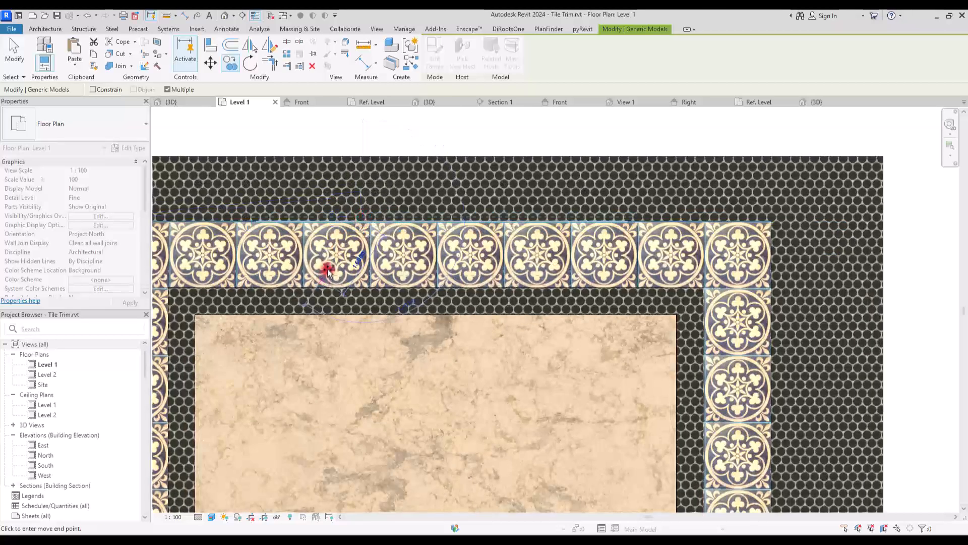
pyautogui.click(325, 266)
pyautogui.scroll(3, 348, 134)
pyautogui.moveTo(348, 132); pyautogui.dragTo(352, 176)
pyautogui.moveTo(349, 192); pyautogui.dragTo(364, 193)
pyautogui.press('Escape')
pyautogui.click(363, 194)
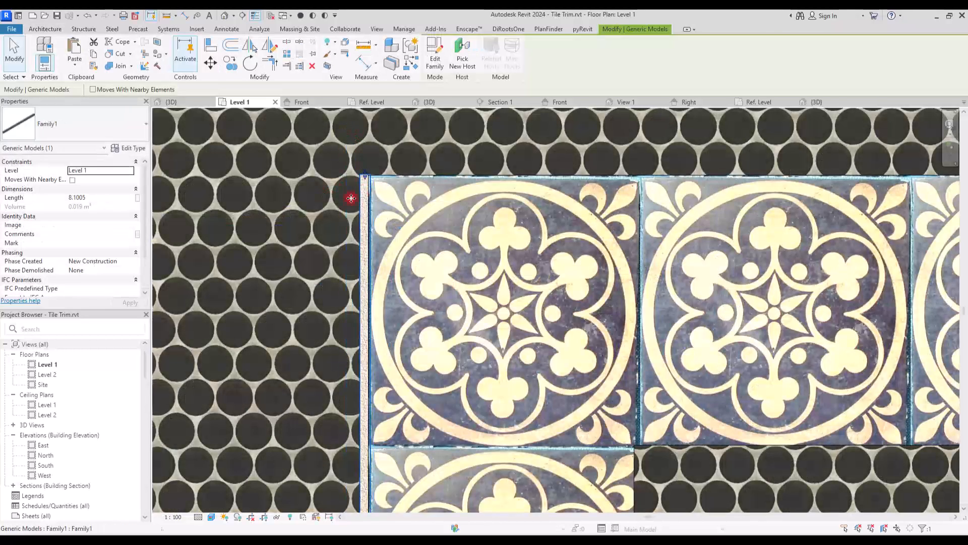
pyautogui.press('Escape')
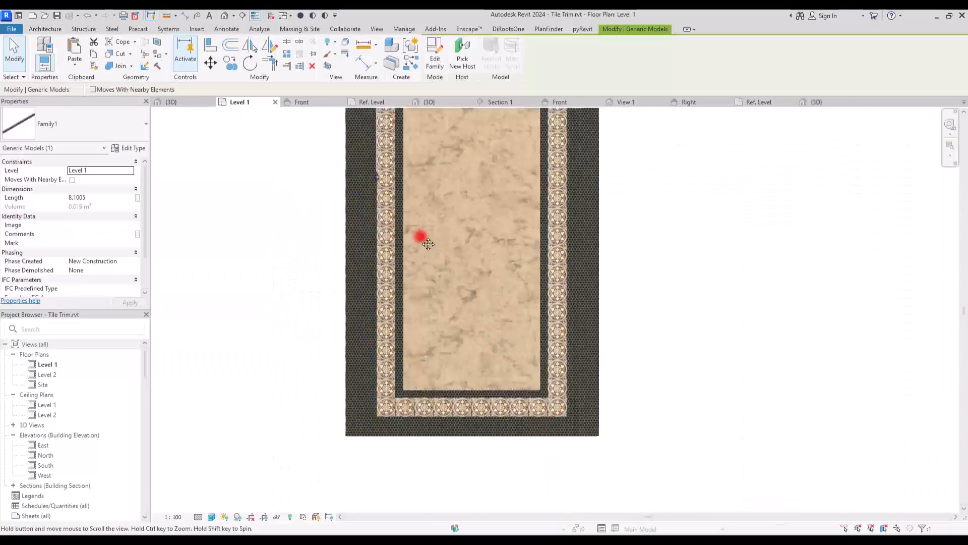
# Copy the left-hand trim across to the patterned border's right outer edge.
pyautogui.scroll(5, 372, 378)
pyautogui.click(231, 64)
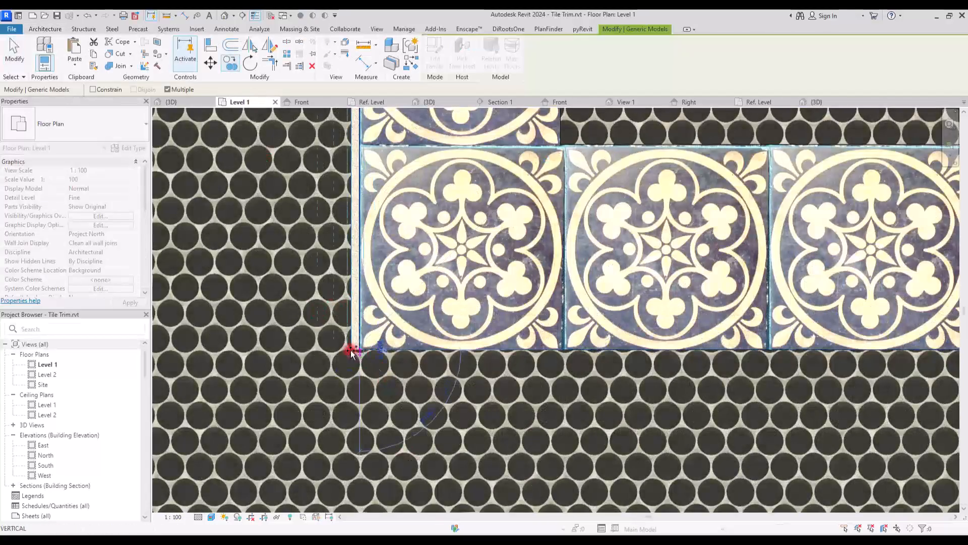
pyautogui.click(360, 349)
pyautogui.scroll(-8, 361, 350)
pyautogui.scroll(8, 475, 342)
# Fit the horizontal trim against the border's bottom edge and adjust its end to the lower-right corner, about 15.12 long.
pyautogui.click(498, 365)
pyautogui.scroll(4, 361, 373)
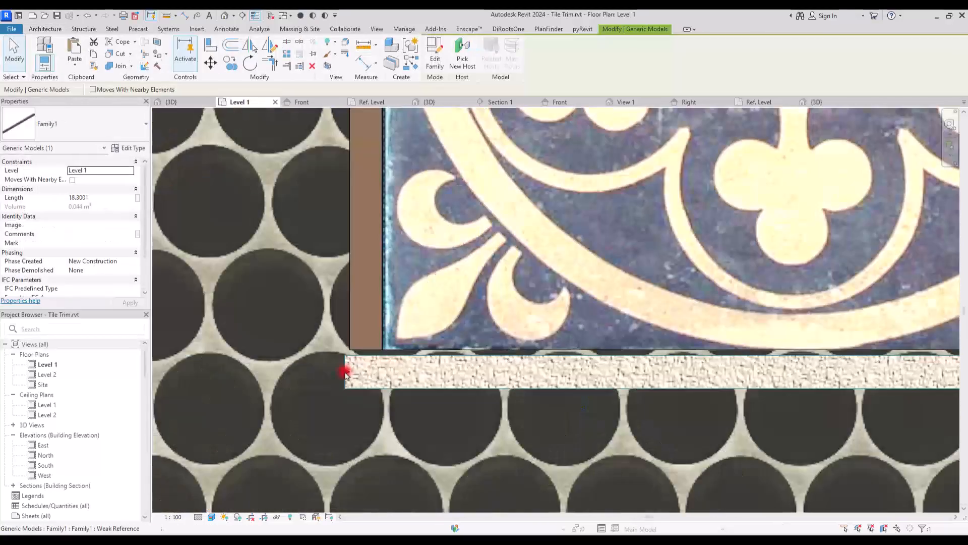
pyautogui.press('Escape')
pyautogui.scroll(-8, 267, 374)
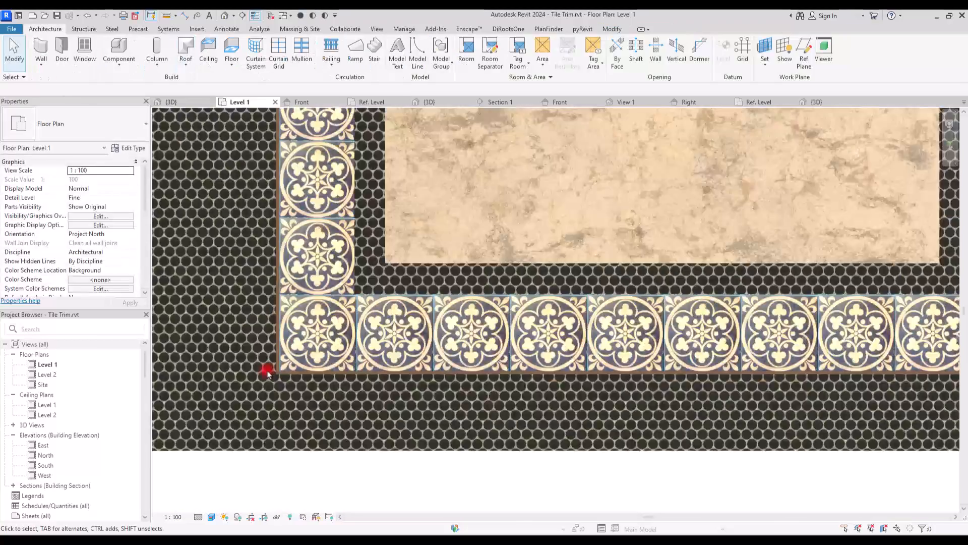
pyautogui.scroll(-6, 267, 371)
pyautogui.scroll(8, 484, 353)
pyautogui.click(677, 355)
pyautogui.moveTo(838, 356); pyautogui.dragTo(506, 359)
pyautogui.press('Escape')
pyautogui.click(482, 357)
# Copy the bottom trim up to the patterned border's top outer edge.
pyautogui.click(231, 64)
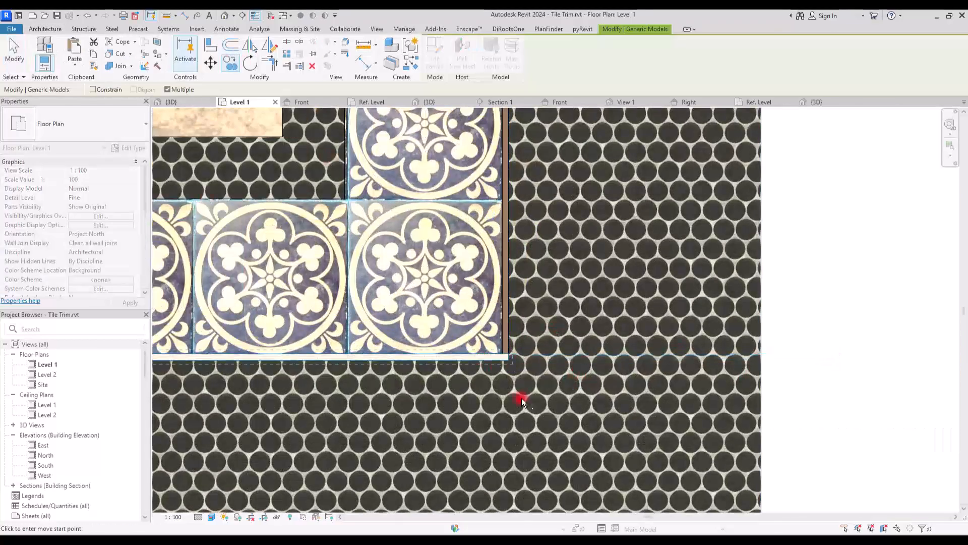
pyautogui.click(521, 399)
pyautogui.scroll(-5, 501, 444)
pyautogui.scroll(8, 498, 191)
pyautogui.click(479, 242)
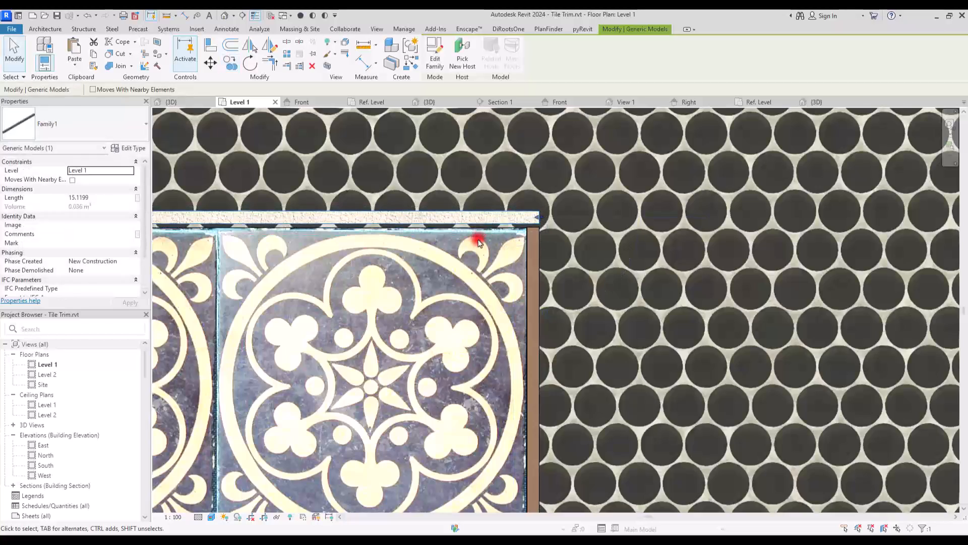
# Copy the top outer trim down to the patterned border's top inner edge.
pyautogui.press('Escape')
pyautogui.scroll(-8, 673, 216)
pyautogui.scroll(6, 308, 317)
pyautogui.click(443, 153)
pyautogui.click(231, 63)
pyautogui.click(393, 156)
pyautogui.click(588, 347)
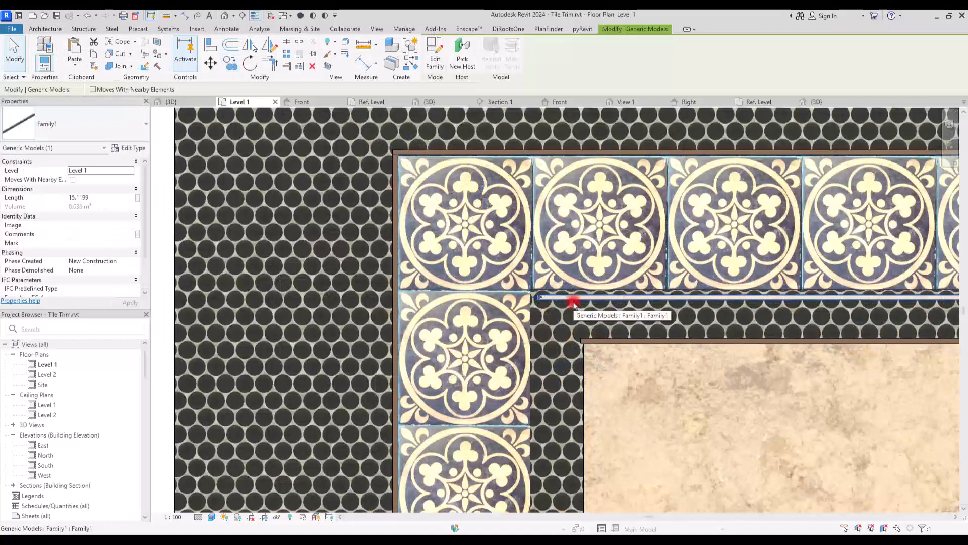
# Fit the copied horizontal trims along the border's top inner edge and the marble's top edge, ending at their right-hand corners.
pyautogui.click(281, 268)
pyautogui.scroll(-6, 281, 269)
pyautogui.scroll(7, 705, 220)
pyautogui.click(747, 252)
pyautogui.moveTo(842, 253); pyautogui.dragTo(524, 264)
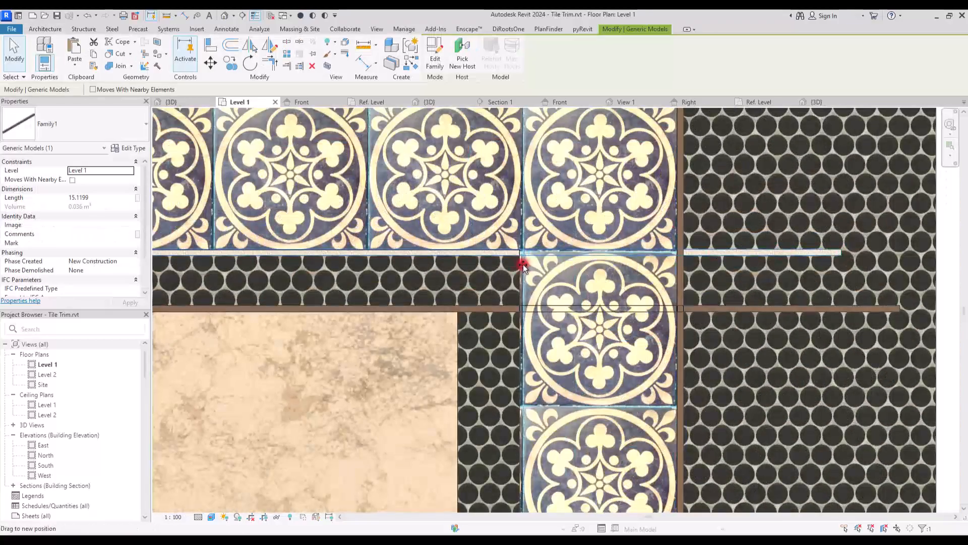
pyautogui.moveTo(459, 319); pyautogui.dragTo(459, 319)
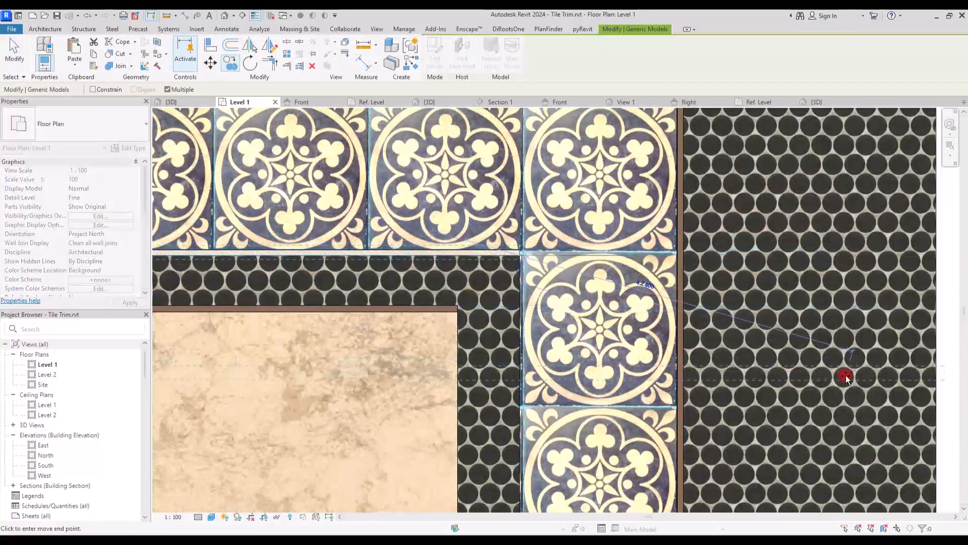
# Copy the vertical trim from the border's right inner edge to the marble's right edge and extend its end to the upper-right corner.
pyautogui.scroll(4, 505, 252)
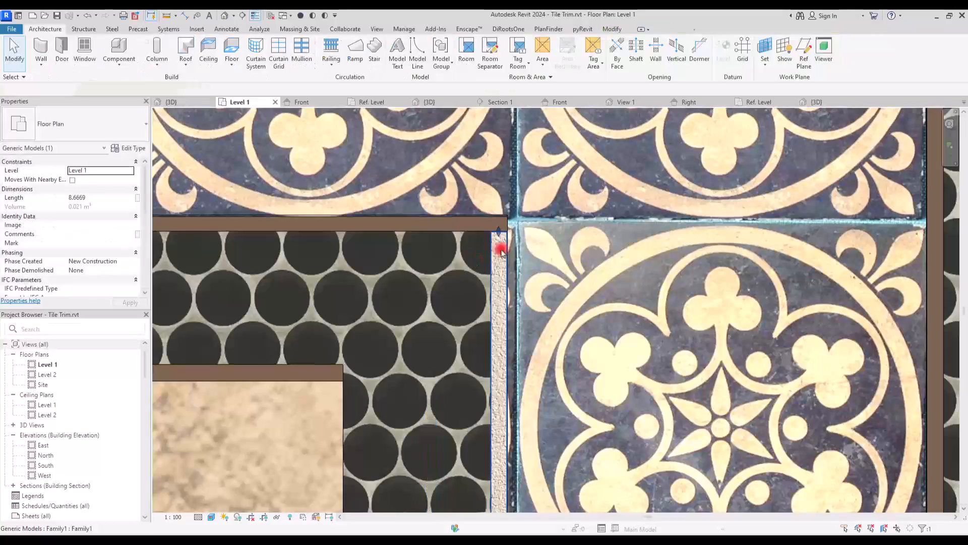
pyautogui.click(342, 382)
pyautogui.press('Escape')
pyautogui.click(356, 389)
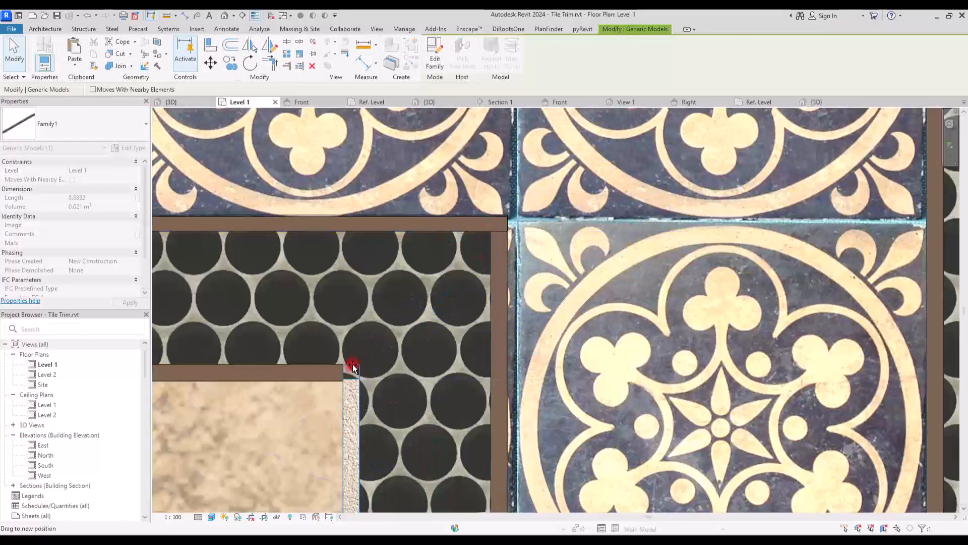
pyautogui.press('Escape')
# Extend the trim on the marble's right edge down to the lower-right corner, about 22.86 long.
pyautogui.scroll(-3, 350, 370)
pyautogui.moveTo(389, 429); pyautogui.dragTo(385, 143, button='middle')
pyautogui.scroll(-2, 393, 249)
pyautogui.click(394, 249)
pyautogui.scroll(-2, 395, 250)
pyautogui.moveTo(395, 267); pyautogui.dragTo(396, 474)
pyautogui.moveTo(493, 422); pyautogui.dragTo(520, 283, button='middle')
pyautogui.click(407, 137)
pyautogui.moveTo(489, 365); pyautogui.dragTo(507, 249, button='middle')
# Extend the trim on the border's right inner edge down to the inner lower-right corner, about 23.94 long.
pyautogui.click(439, 198)
pyautogui.moveTo(440, 218); pyautogui.dragTo(441, 464)
pyautogui.scroll(5, 441, 467)
pyautogui.scroll(-4, 403, 303)
pyautogui.scroll(5, 393, 301)
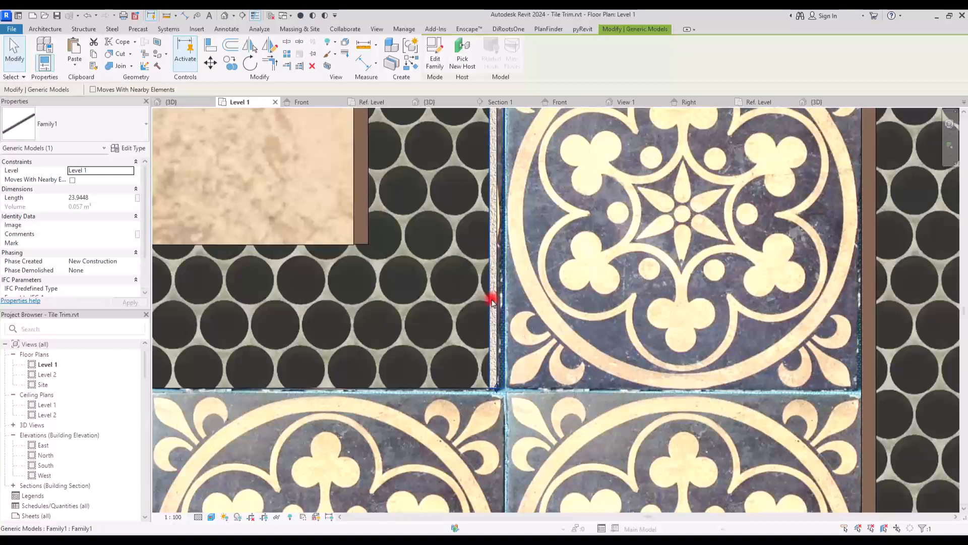
# Copy the right-hand vertical trims across to the border's left inner edge and the marble's left edge.
pyautogui.scroll(-5, 488, 249)
pyautogui.moveTo(488, 249); pyautogui.dragTo(743, 302, button='middle')
pyautogui.click(231, 64)
pyautogui.click(210, 347)
pyautogui.press('Escape')
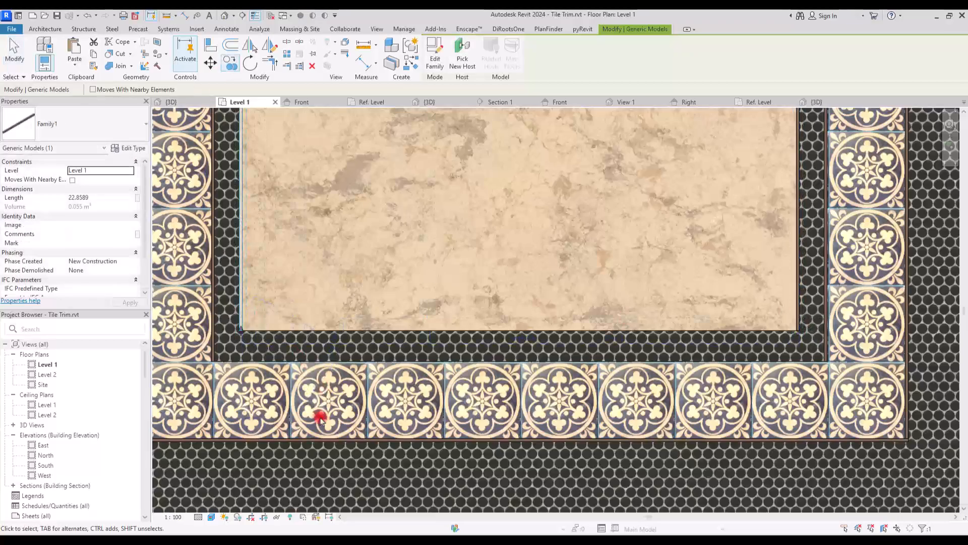
# Copy the horizontal trims down to the marble's bottom edge and the patterned border's bottom inner edge.
pyautogui.scroll(-5, 321, 391)
pyautogui.moveTo(334, 230); pyautogui.dragTo(341, 354, button='middle')
pyautogui.press('Escape')
pyautogui.scroll(5, 372, 273)
pyautogui.click(388, 199)
pyautogui.click(366, 387)
pyautogui.click(231, 64)
pyautogui.click(563, 333)
pyautogui.scroll(-5, 565, 347)
pyautogui.moveTo(580, 419); pyautogui.dragTo(584, 156, button='middle')
pyautogui.scroll(5, 550, 393)
pyautogui.click(552, 356)
pyautogui.scroll(3, 600, 348)
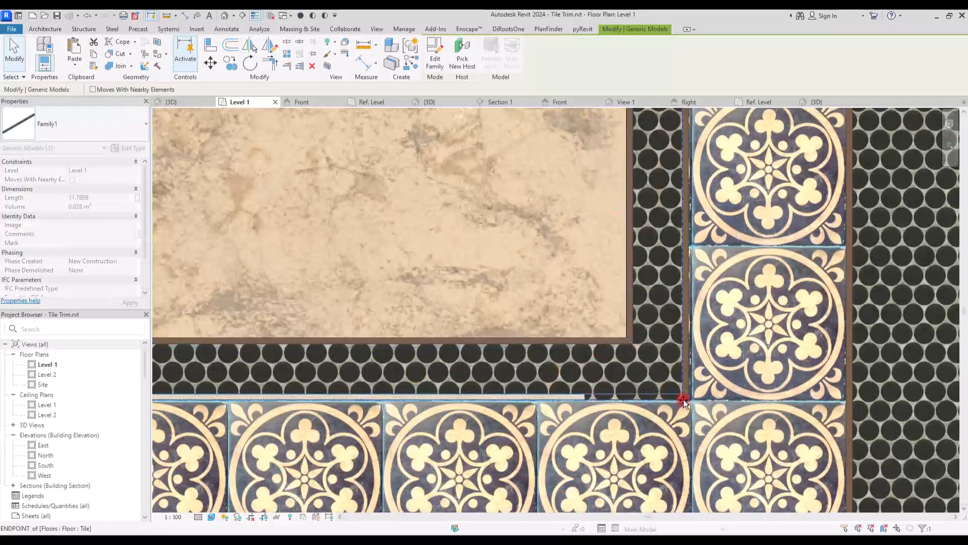
# Stretch both ends of the trim on the border's bottom inner edge to the inner corners, about 11.94 long.
pyautogui.moveTo(684, 401); pyautogui.dragTo(684, 401)
pyautogui.moveTo(197, 371); pyautogui.dragTo(611, 352, button='middle')
pyautogui.moveTo(282, 355); pyautogui.dragTo(827, 353, button='middle')
pyautogui.moveTo(481, 377)
pyautogui.mouseDown()
pyautogui.moveTo(430, 321)
pyautogui.moveTo(496, 376)
pyautogui.moveTo(465, 379)
pyautogui.mouseUp()
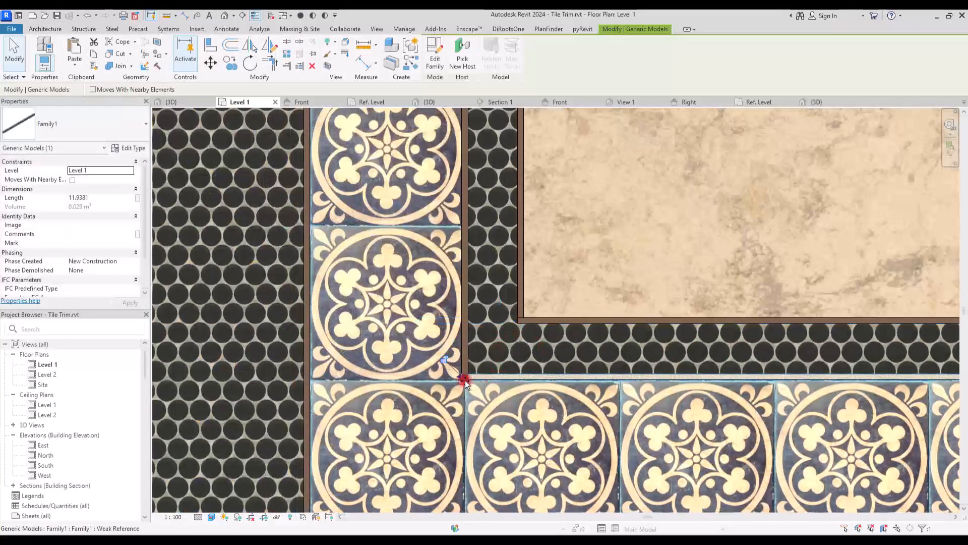
pyautogui.press('Escape')
# Place a copy of the horizontal trim across the marble centre and rotate it 45 degrees.
pyautogui.scroll(-6, 454, 372)
pyautogui.click(460, 134)
pyautogui.scroll(3, 460, 134)
pyautogui.click(398, 305)
pyautogui.write('ro')
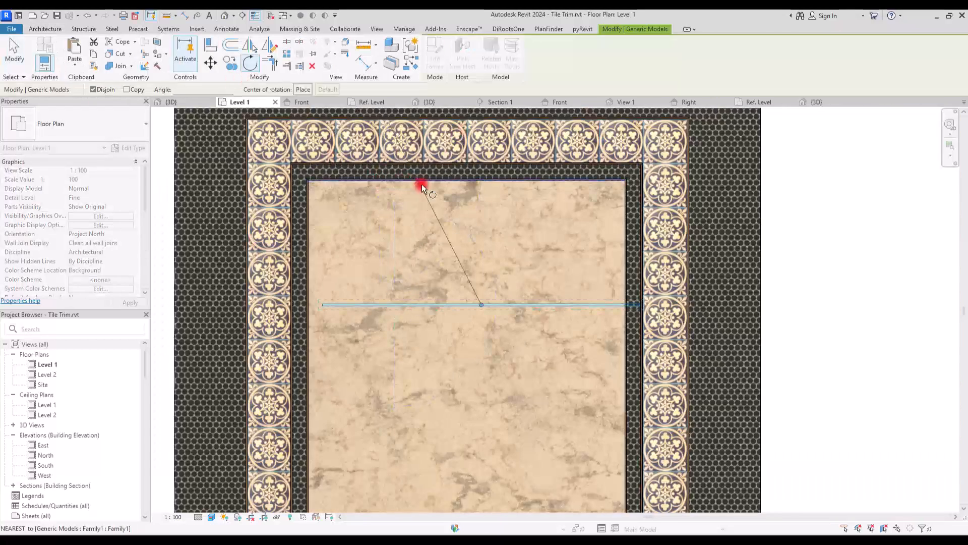
pyautogui.write('45')
pyautogui.press('Return')
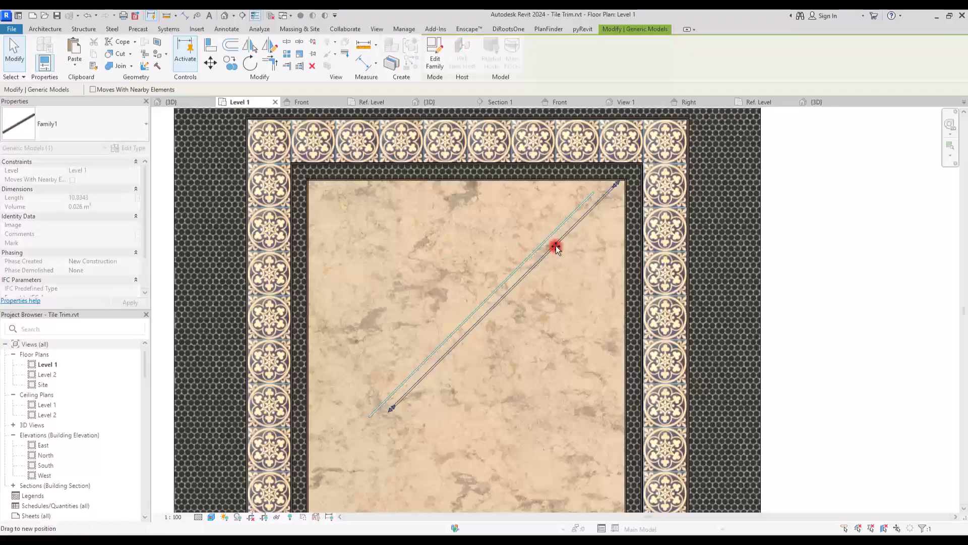
# Move the diagonal trim to the marble's upper-right corner and extend its other end to the left edge, about 15.34 long.
pyautogui.moveTo(563, 244); pyautogui.dragTo(564, 244)
pyautogui.press('Escape')
pyautogui.scroll(5, 612, 185)
pyautogui.click(615, 188)
pyautogui.scroll(-7, 573, 209)
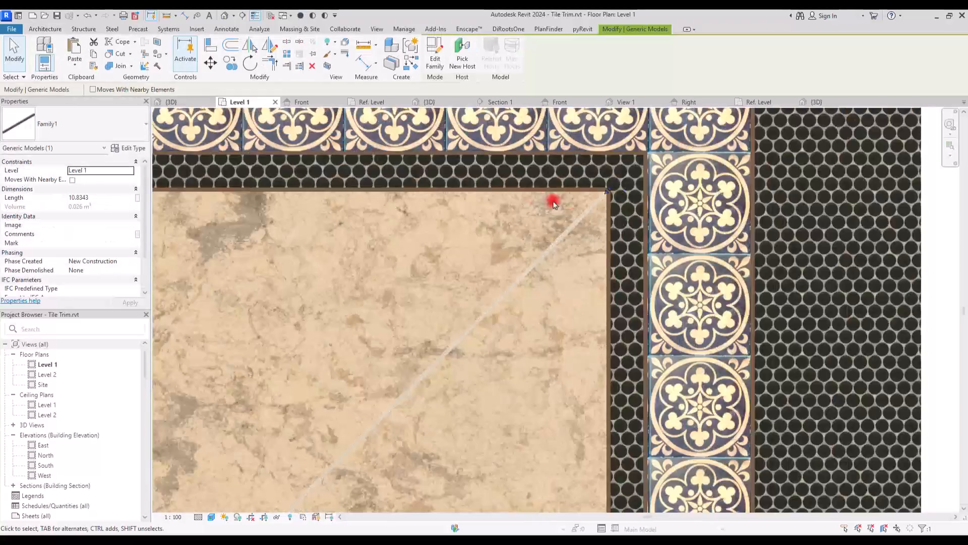
pyautogui.scroll(6, 398, 331)
# Copy the diagonal trim straight down so that it ends at the marble's lower-left corner.
pyautogui.press('c')
pyautogui.press('c')
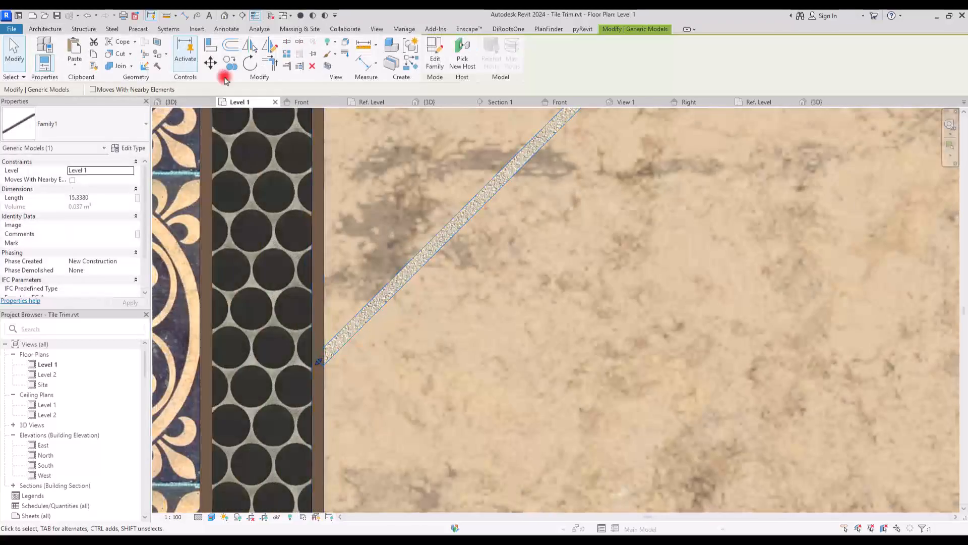
pyautogui.scroll(-2, 417, 391)
pyautogui.scroll(-3, 417, 392)
pyautogui.scroll(4, 583, 215)
pyautogui.click(584, 214)
pyautogui.scroll(-6, 588, 258)
pyautogui.moveTo(583, 378); pyautogui.dragTo(567, 317, button='middle')
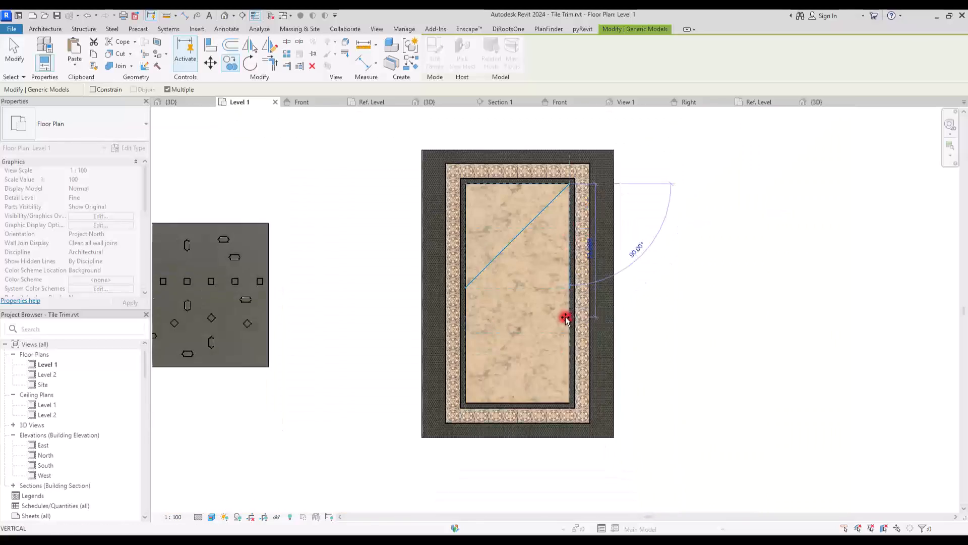
pyautogui.click(567, 303)
pyautogui.scroll(5, 466, 401)
pyautogui.press('Escape')
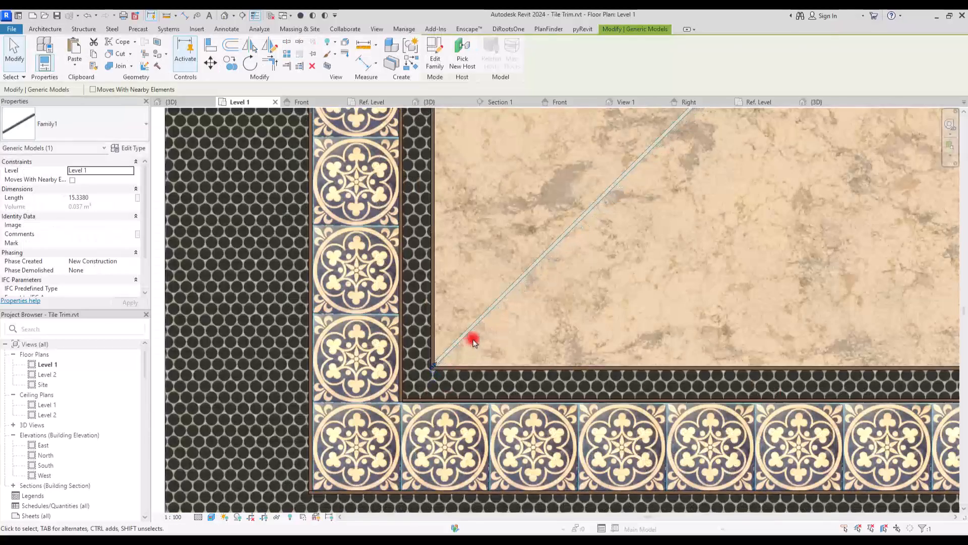
# Mirror the upper diagonal trim across the marble and try the same mirror on the lower diagonal.
pyautogui.press('Escape')
pyautogui.scroll(-6, 472, 346)
pyautogui.moveTo(471, 346); pyautogui.dragTo(404, 415, button='middle')
pyautogui.click(424, 369)
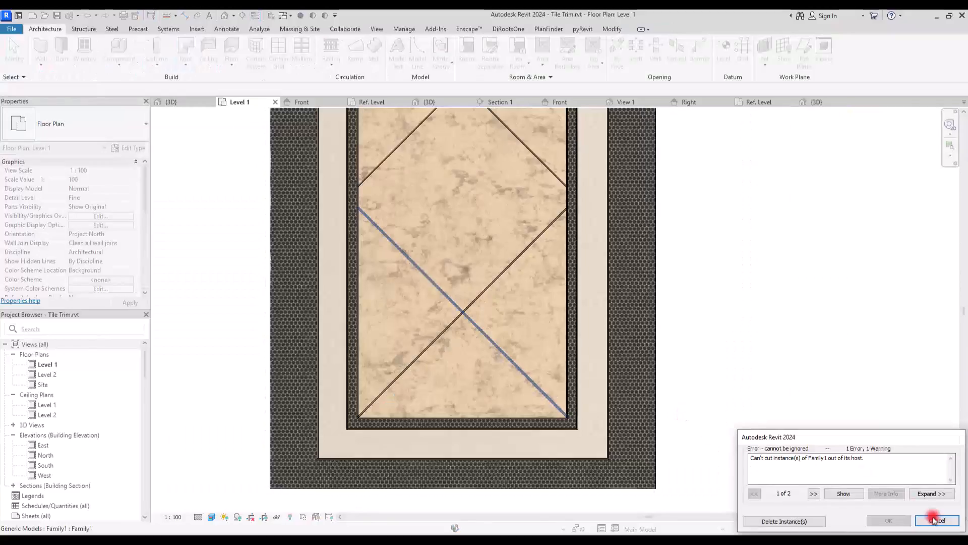
pyautogui.click(933, 520)
pyautogui.moveTo(519, 288); pyautogui.dragTo(483, 261, button='middle')
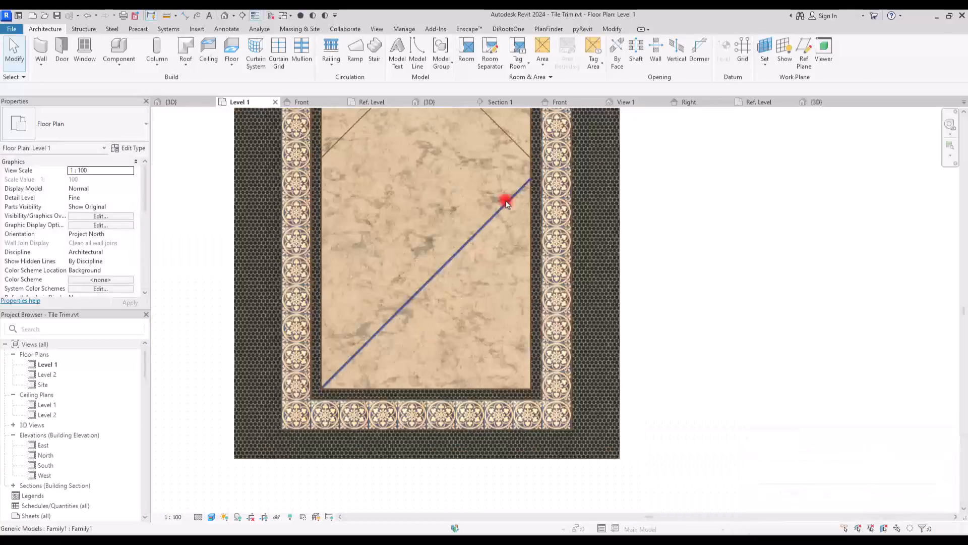
# Copy the mirrored upper diagonal trim down to the marble's lower-right corner.
pyautogui.click(505, 132)
pyautogui.click(232, 63)
pyautogui.scroll(5, 530, 158)
pyautogui.click(519, 155)
pyautogui.scroll(-6, 484, 264)
pyautogui.scroll(4, 486, 404)
pyautogui.scroll(3, 487, 397)
pyautogui.click(503, 377)
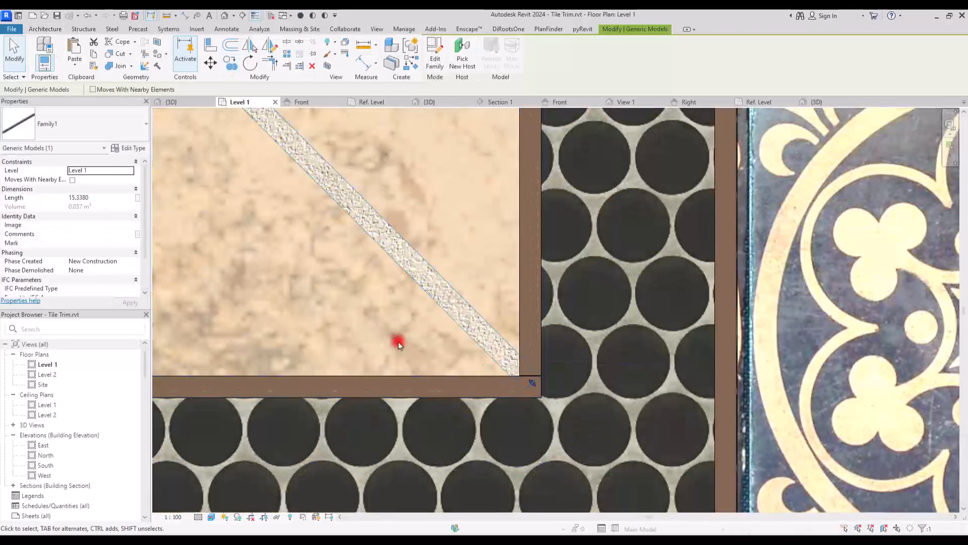
# Add another diagonal trim on the marble and shorten its end to make a half-length piece.
pyautogui.press('d')
pyautogui.press('m')
pyautogui.scroll(-6, 566, 275)
pyautogui.scroll(3, 433, 156)
pyautogui.click(434, 485)
pyautogui.click(435, 399)
pyautogui.scroll(-3, 450, 279)
pyautogui.click(562, 391)
pyautogui.moveTo(562, 392); pyautogui.dragTo(563, 386)
# Copy the short diagonal trims, about 7.97 long, to form a chevron in the middle of the marble.
pyautogui.moveTo(208, 502); pyautogui.dragTo(323, 389)
pyautogui.press('c')
pyautogui.press('o')
pyautogui.scroll(-2, 442, 282)
pyautogui.click(507, 303)
pyautogui.click(550, 345)
pyautogui.scroll(2, 550, 393)
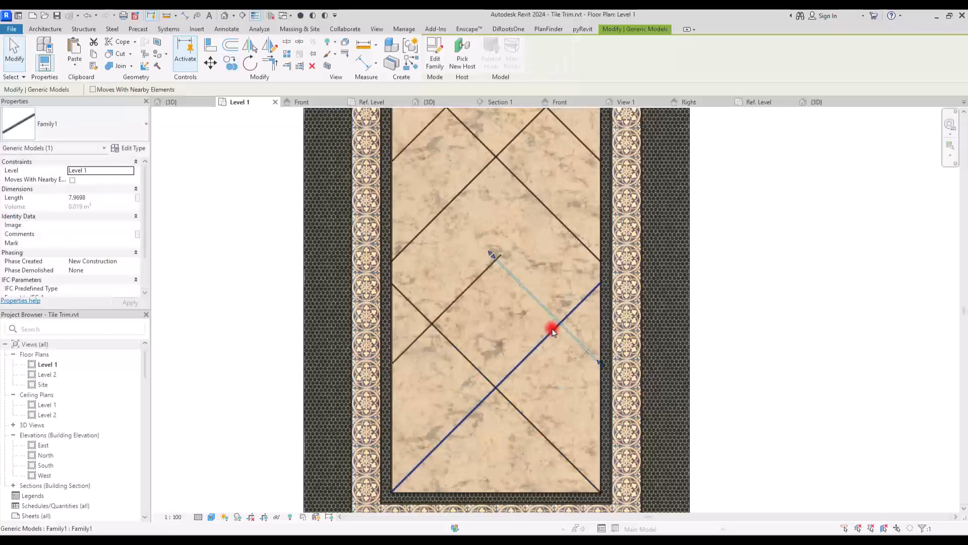
# Place a crossing pair of short diagonal trims at the middle of the marble's bottom edge.
pyautogui.click(449, 431)
pyautogui.moveTo(470, 284); pyautogui.dragTo(571, 413)
pyautogui.click(496, 461)
pyautogui.click(491, 482)
pyautogui.scroll(5, 501, 495)
pyautogui.moveTo(475, 436); pyautogui.dragTo(485, 420)
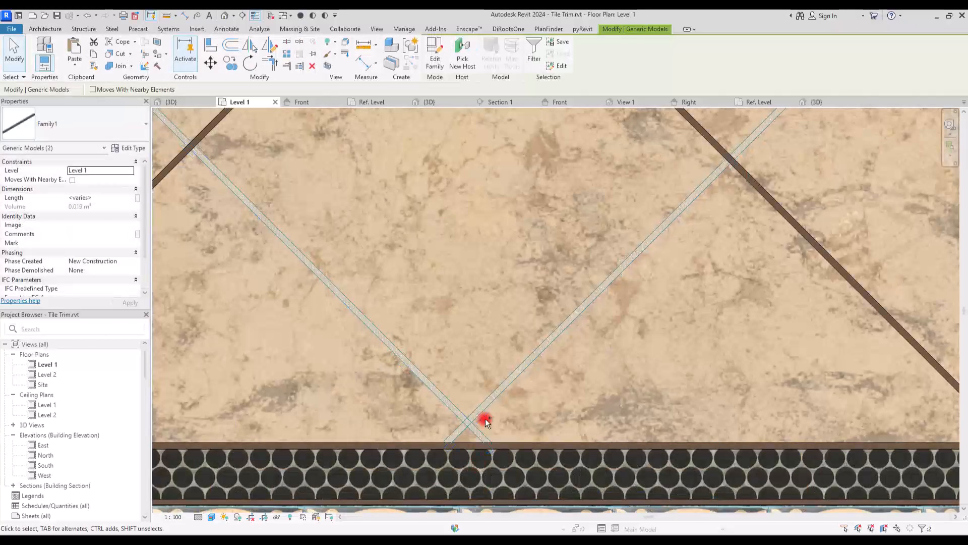